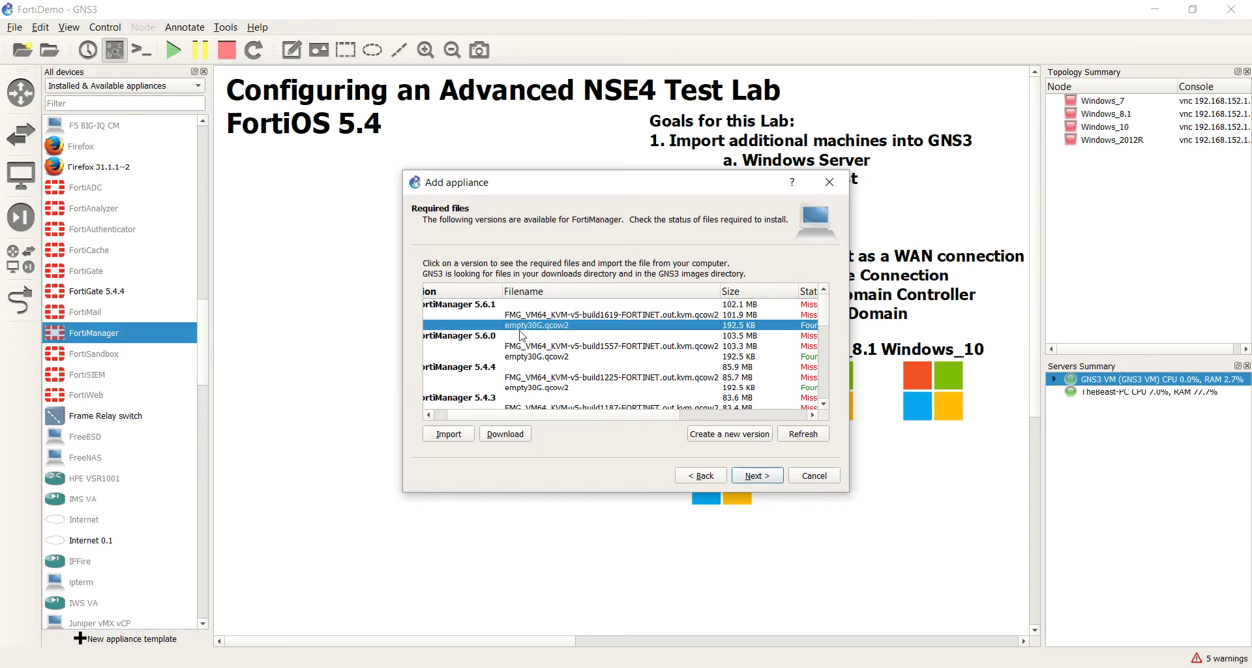
Step: Look over the empty30G.qcow2 disk entries listed for FortiManager 5.6.0 and 5.4.4
click(550, 358)
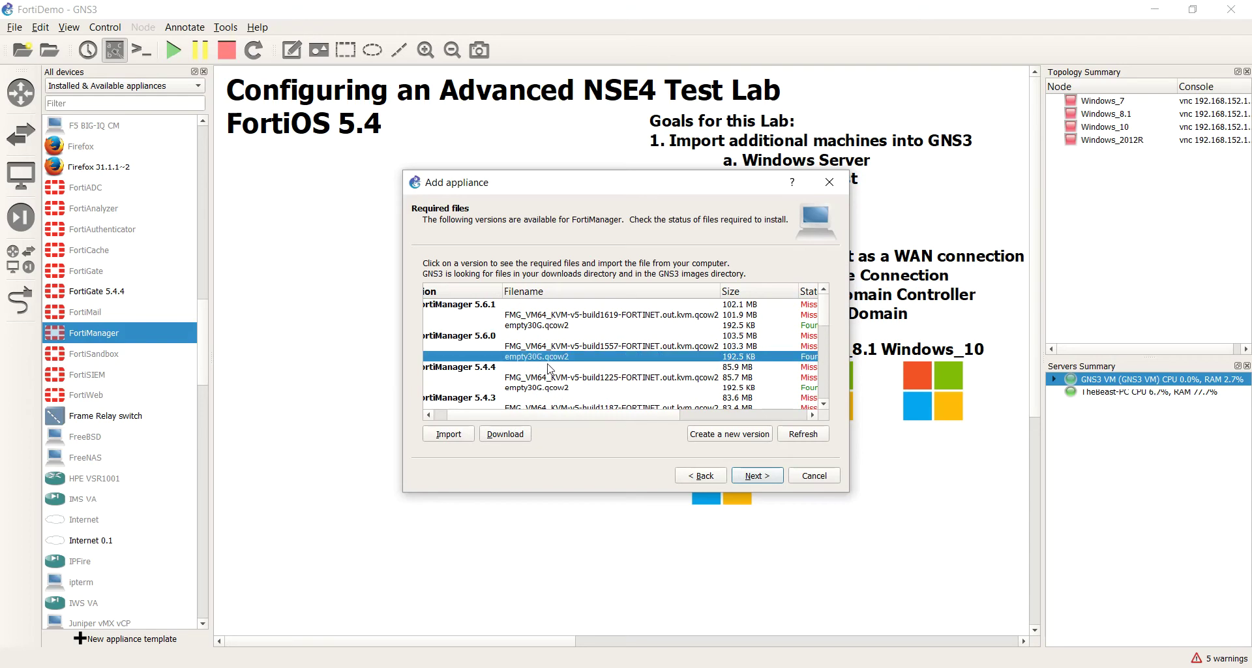
click(554, 389)
scroll(577, 390, down, 1)
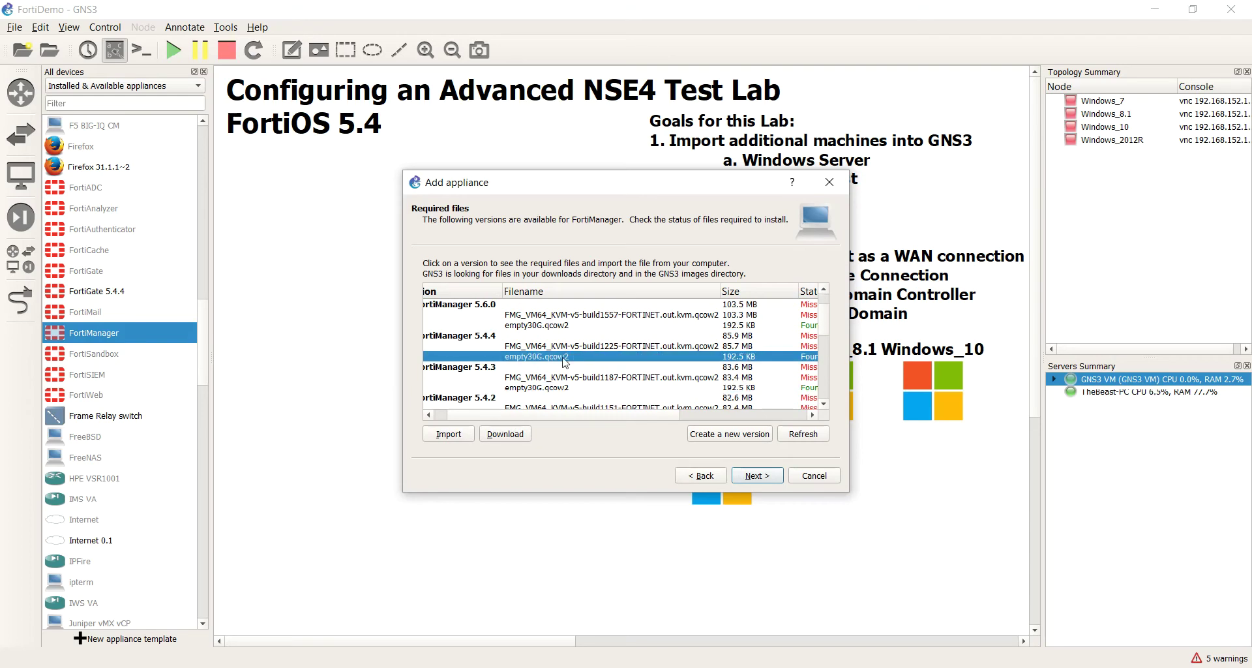
click(550, 389)
scroll(551, 389, down, 1)
click(553, 388)
scroll(579, 391, up, 3)
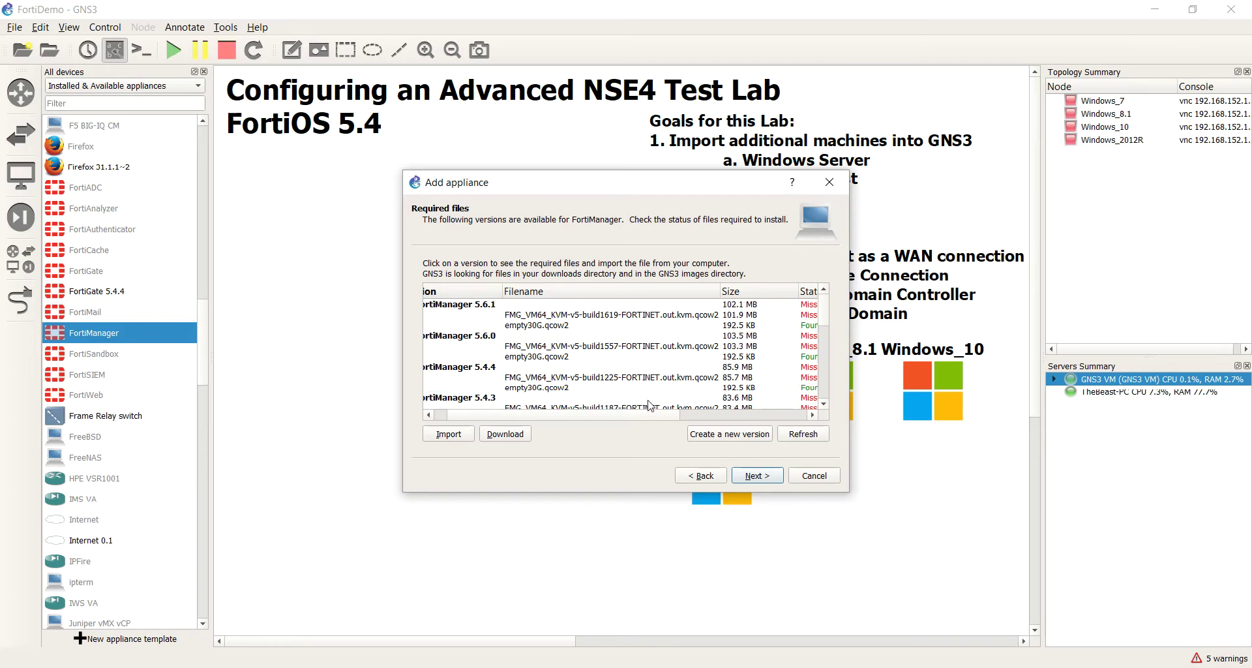
drag(649, 417, 559, 409)
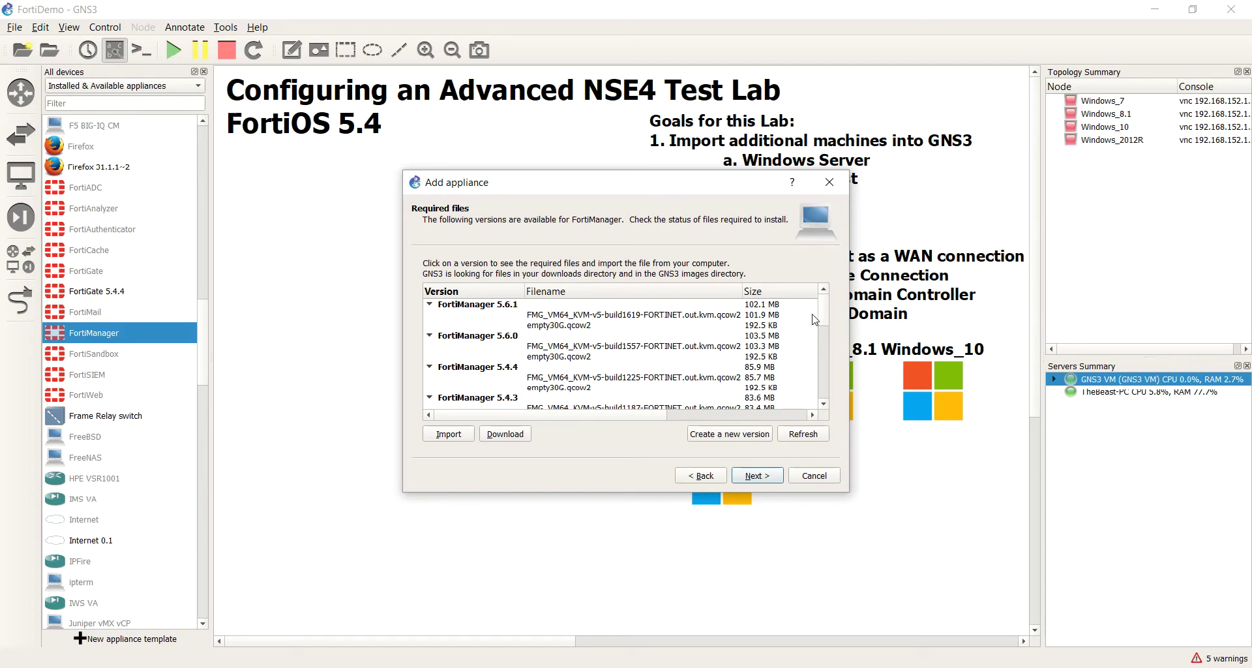
scroll(819, 390, down, 10)
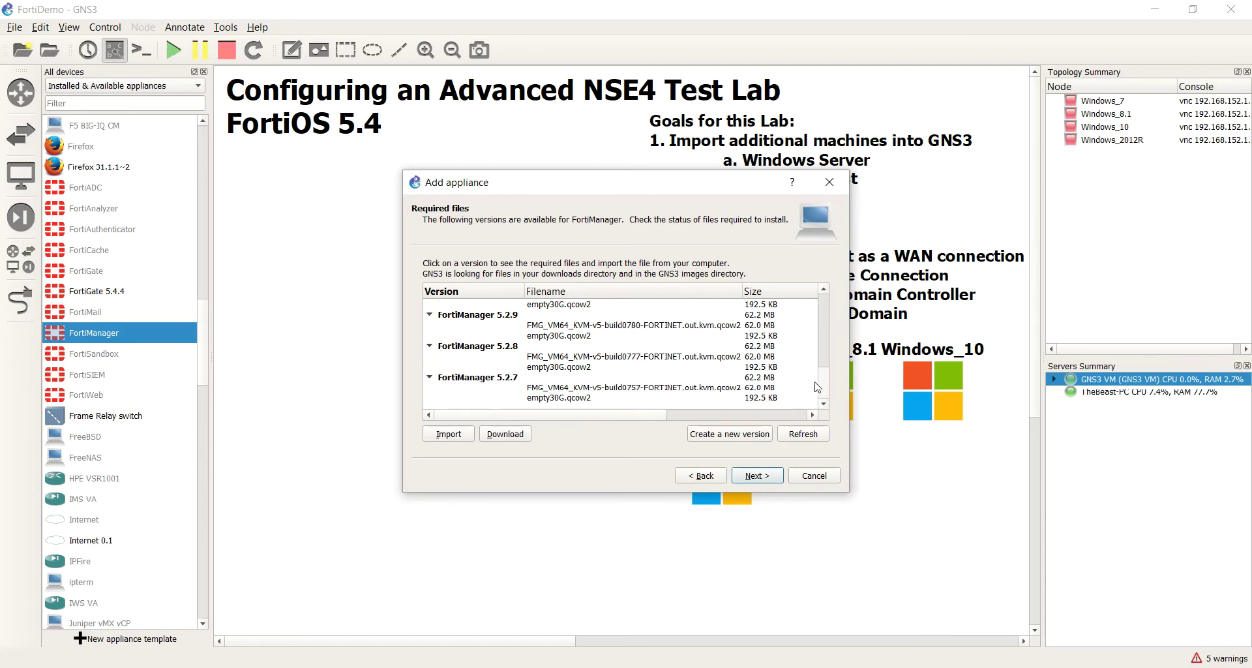
scroll(818, 387, up, 10)
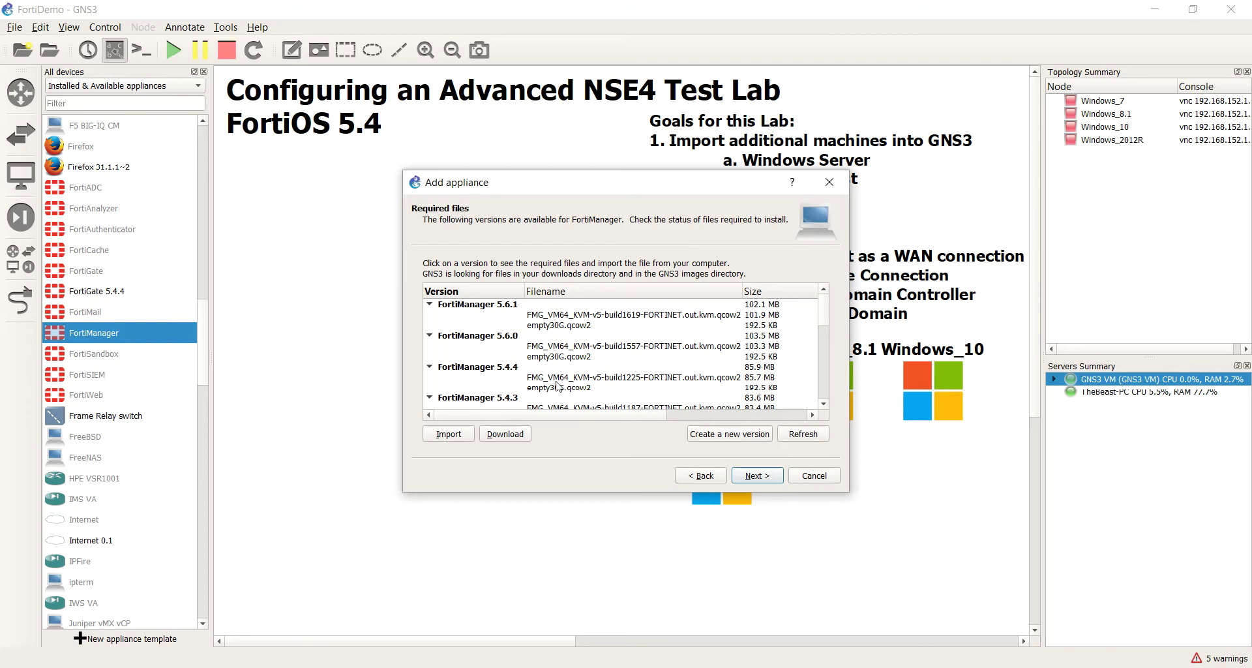
Step: Request the missing FMG_VM64_KVM-v5-build1619 image for 5.6.1 and accept the Fortinet login redirect
click(554, 319)
click(506, 435)
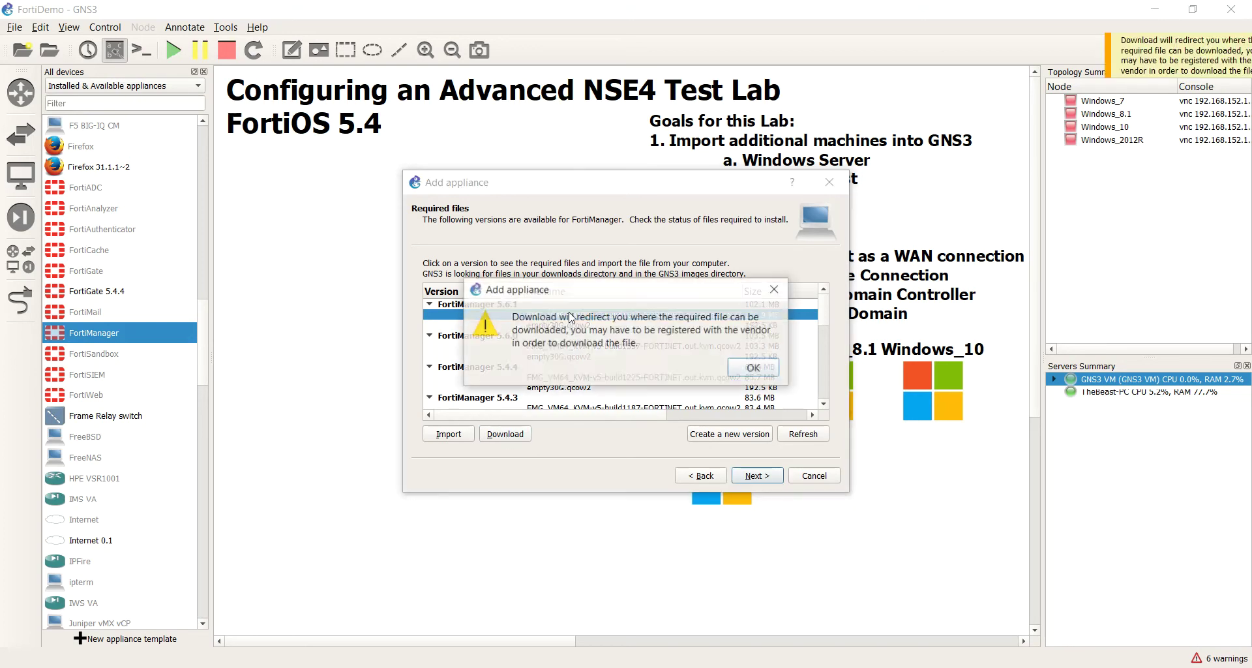
click(756, 378)
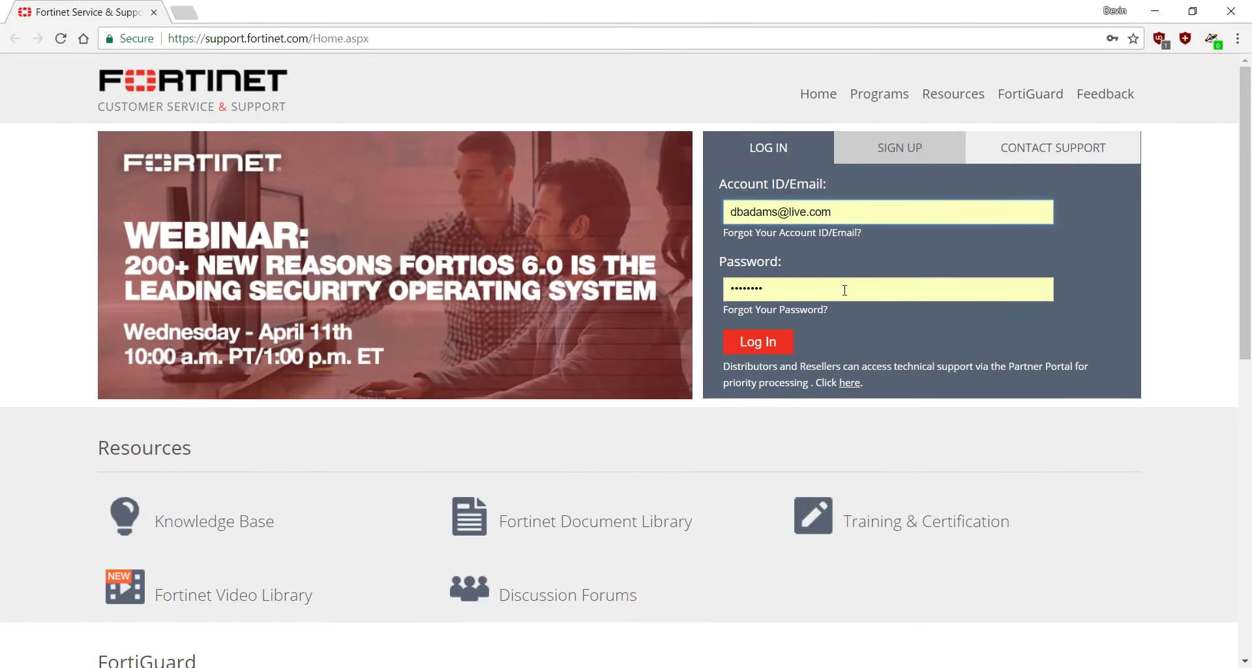
click(842, 288)
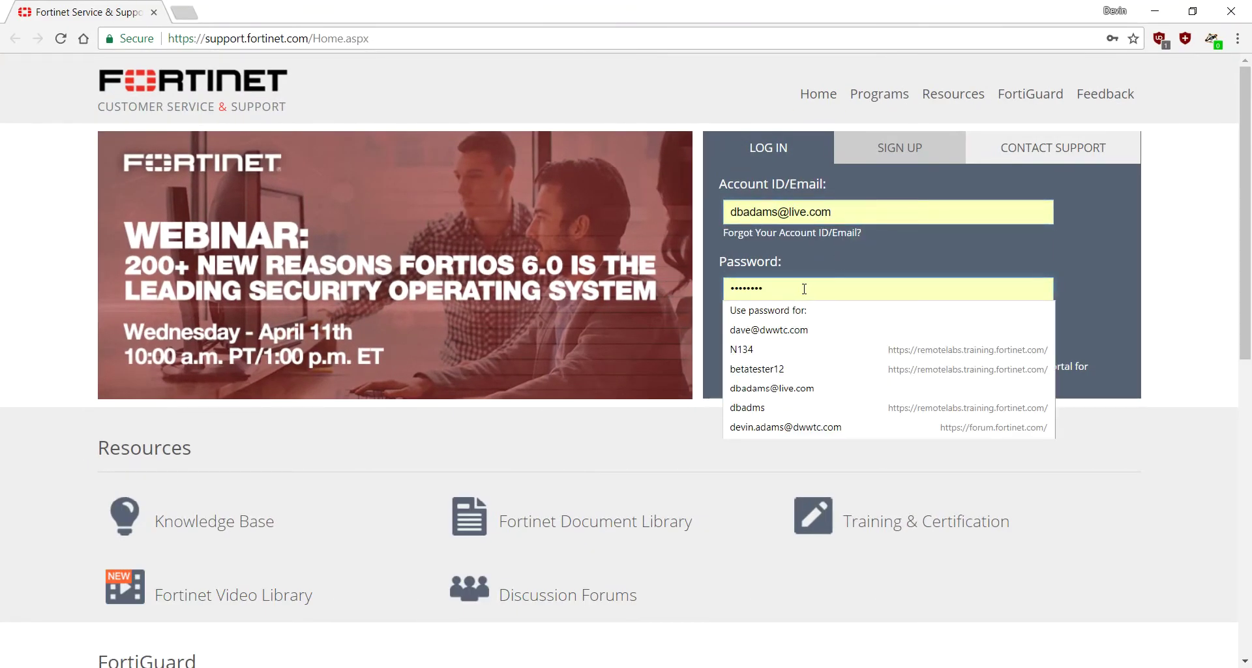
Step: Sign in to Fortinet support with the account password, declining to save it
key(BackSpace)
key(BackSpace)
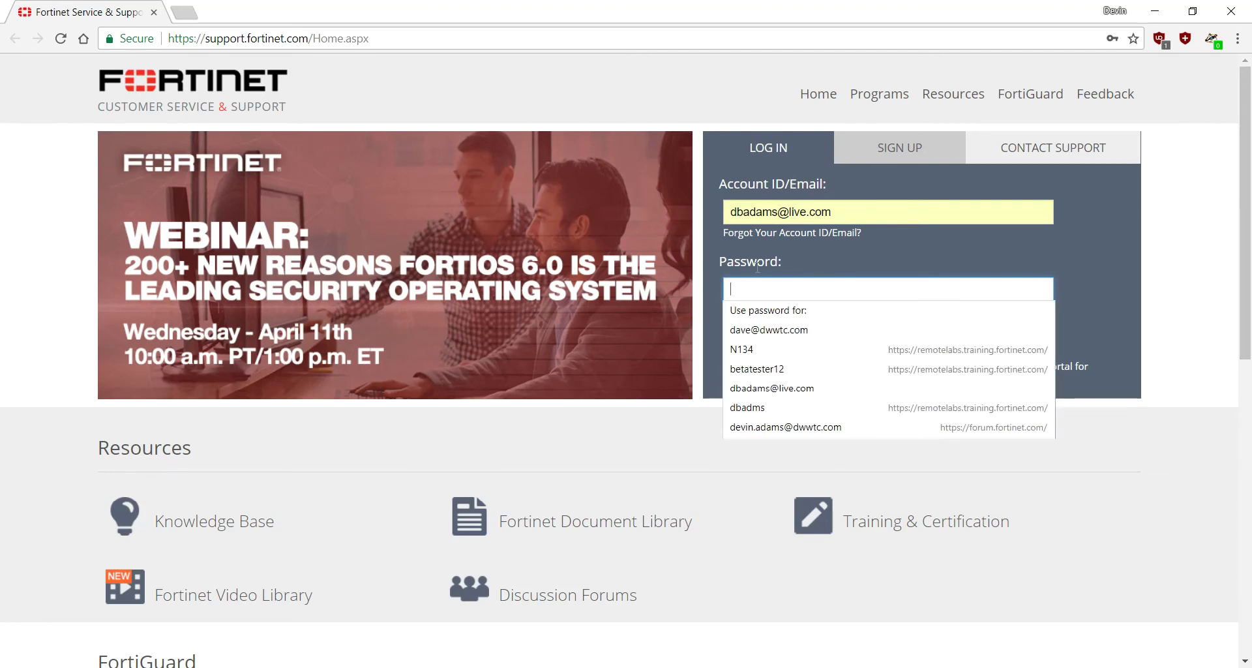
text(p)
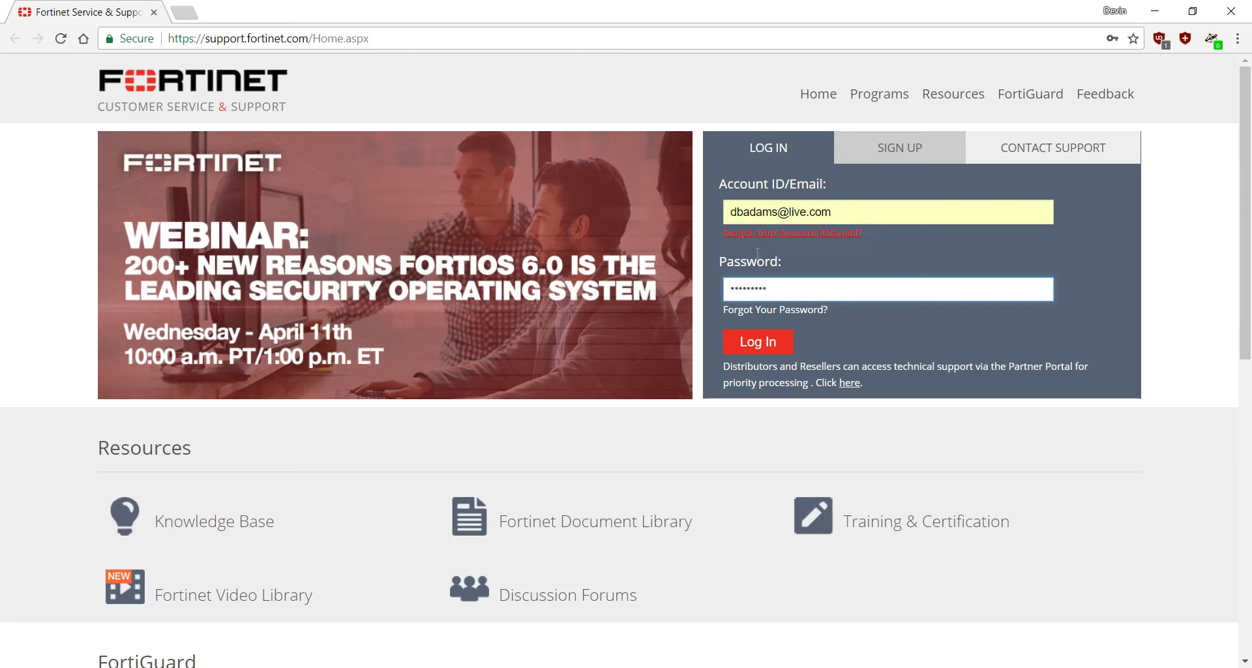
click(773, 351)
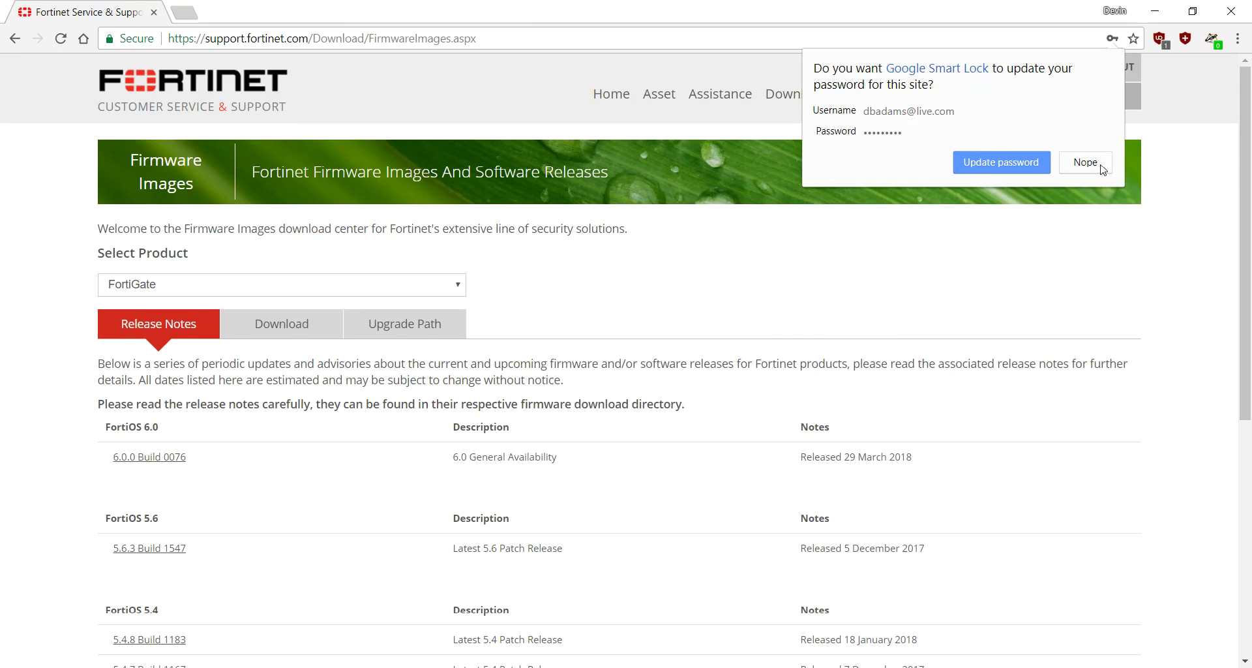
click(1079, 164)
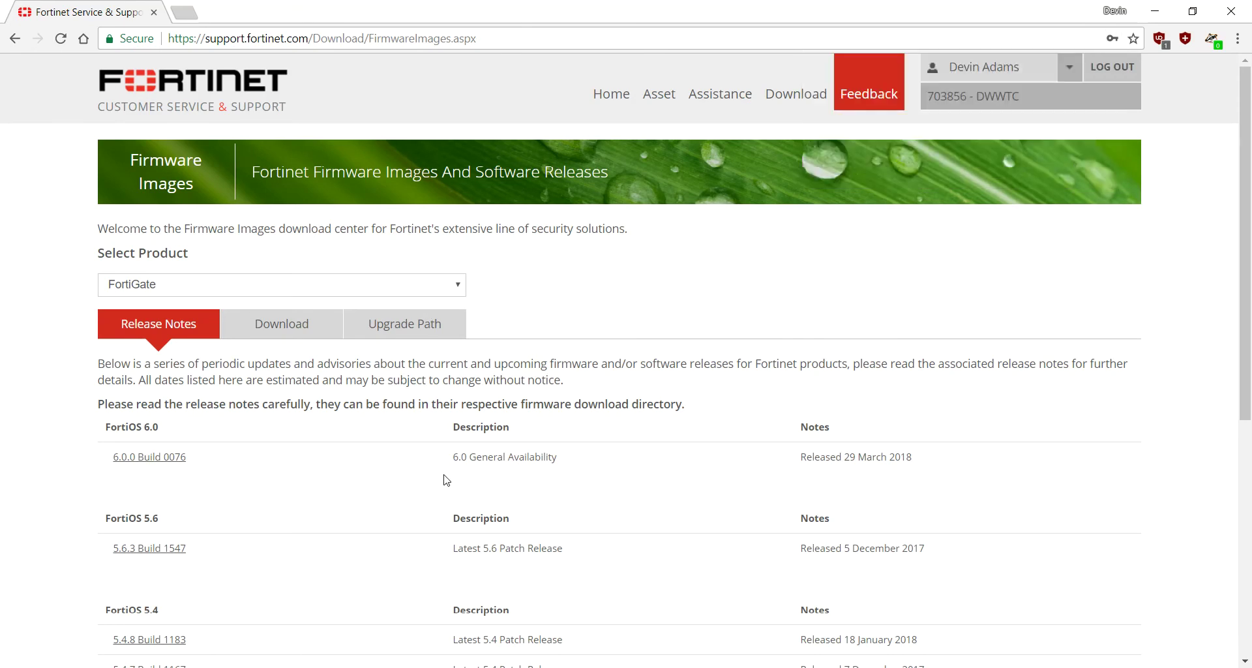
Step: Keep FortiGate as the selected product in the product list
drag(99, 464, 226, 460)
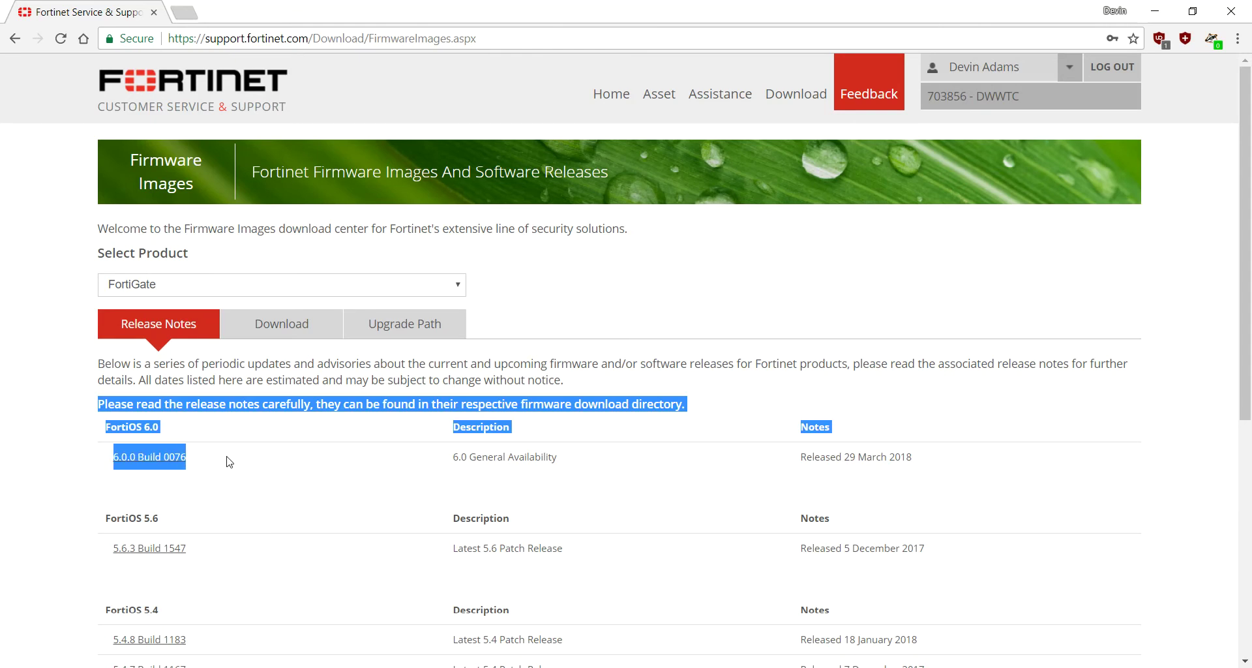
click(144, 492)
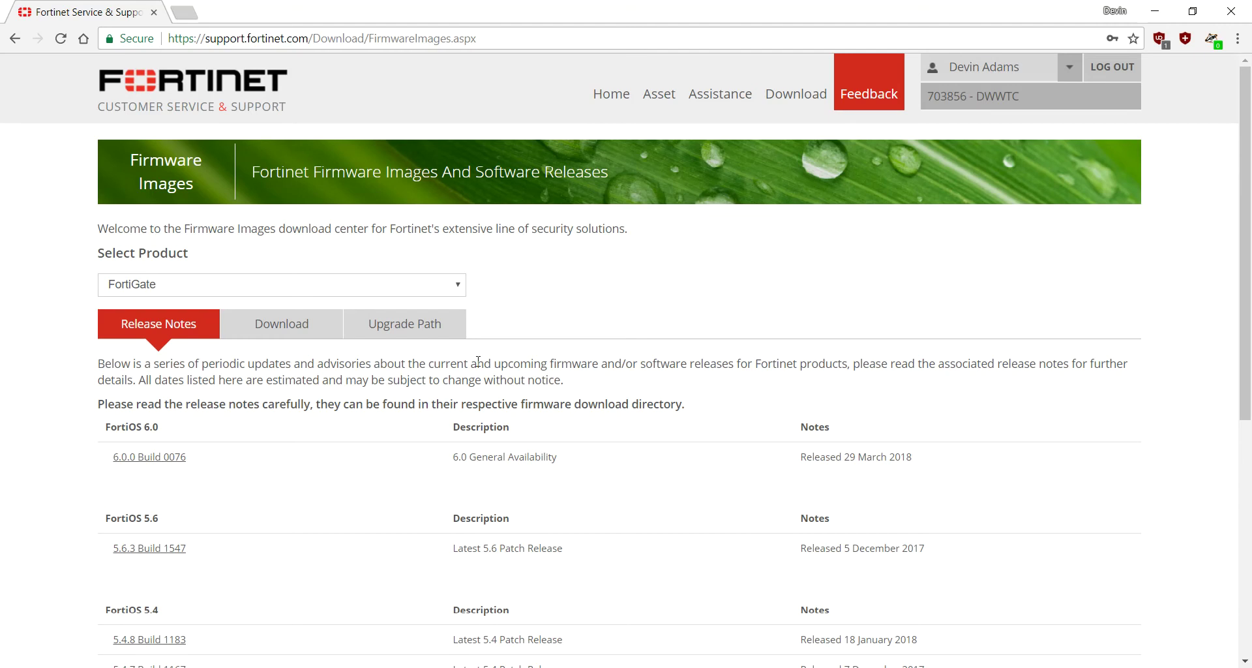
click(458, 285)
scroll(461, 392, down, 1)
drag(461, 392, 458, 417)
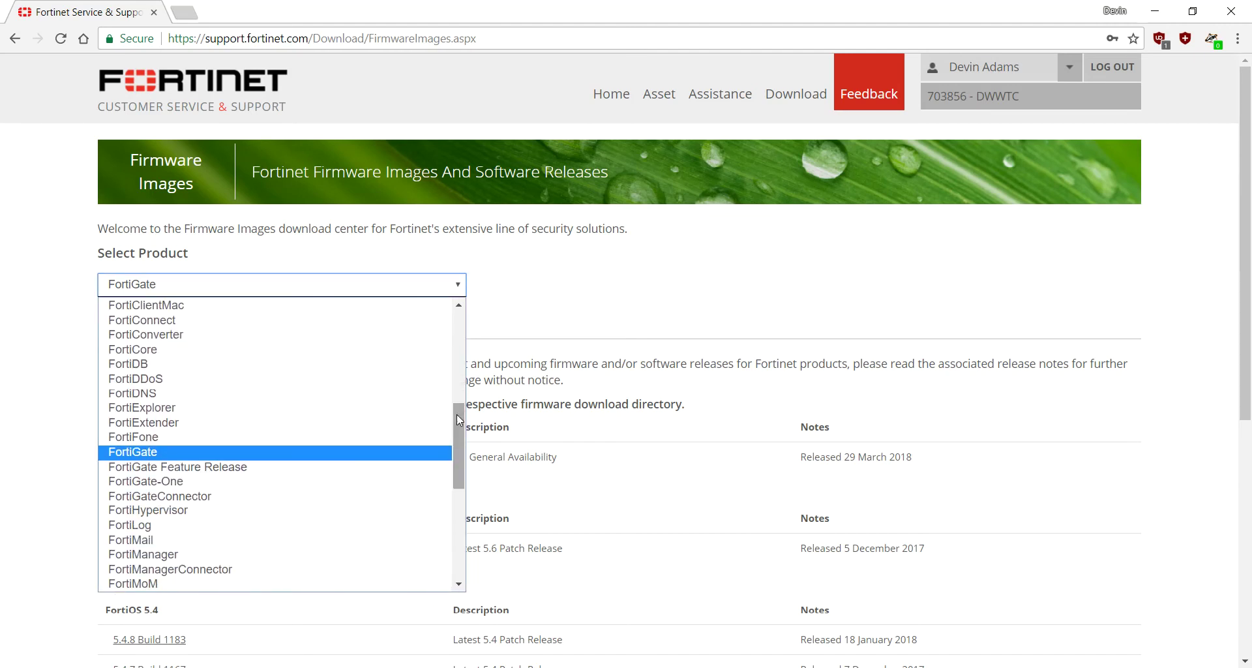
click(420, 450)
Step: Open the FortiGate v6.00 > 6.0 > 6.0.0 firmware folder
click(291, 338)
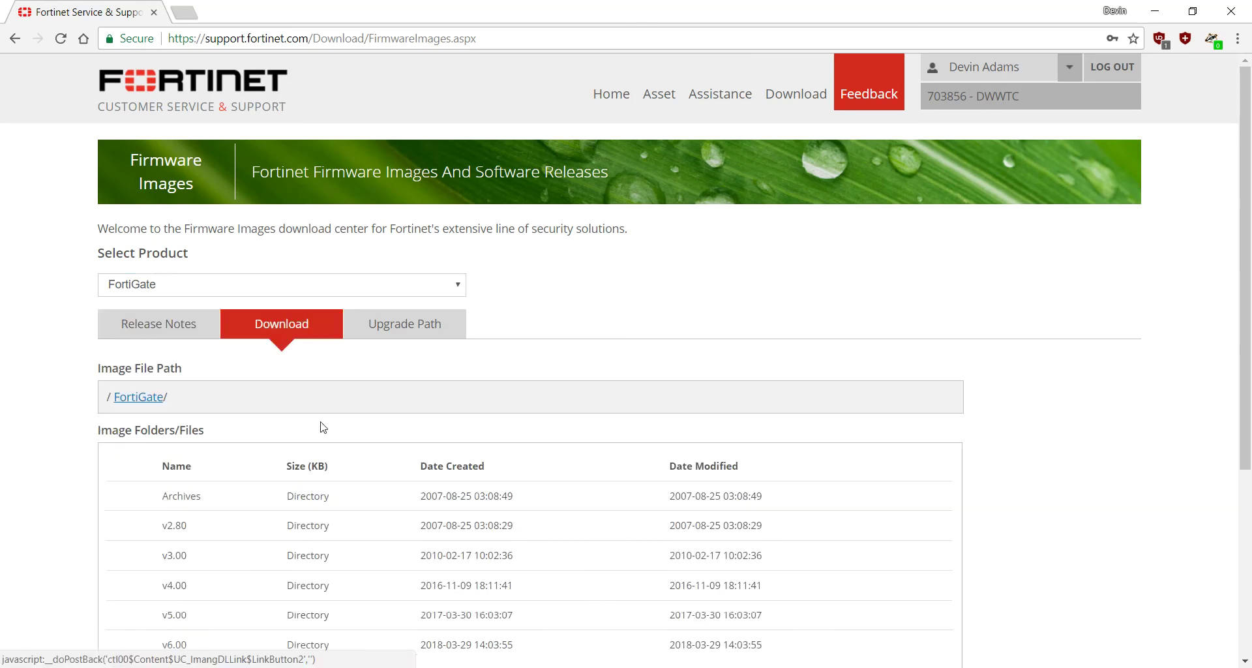
scroll(320, 424, down, 2)
click(201, 483)
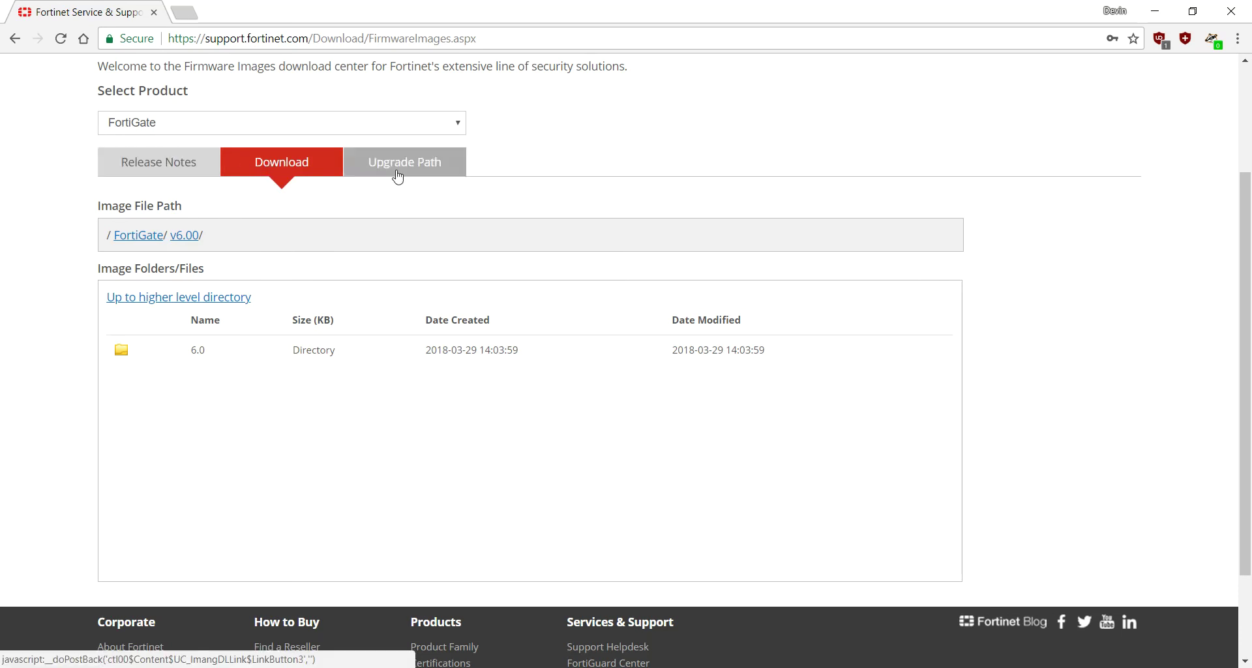
click(127, 351)
click(202, 353)
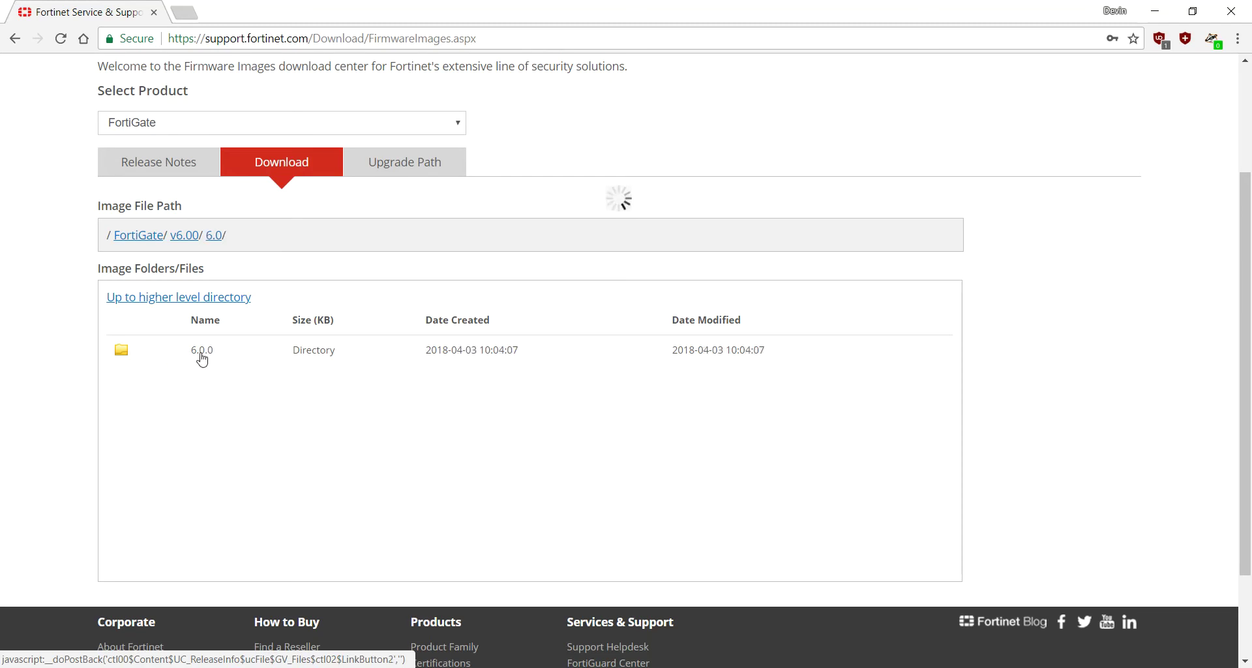
Step: Download FGT_VM64_KVM-v6-build0076-FORTINET.out.kvm.zip and save it to Downloads
scroll(336, 425, down, 2)
scroll(339, 426, down, 6)
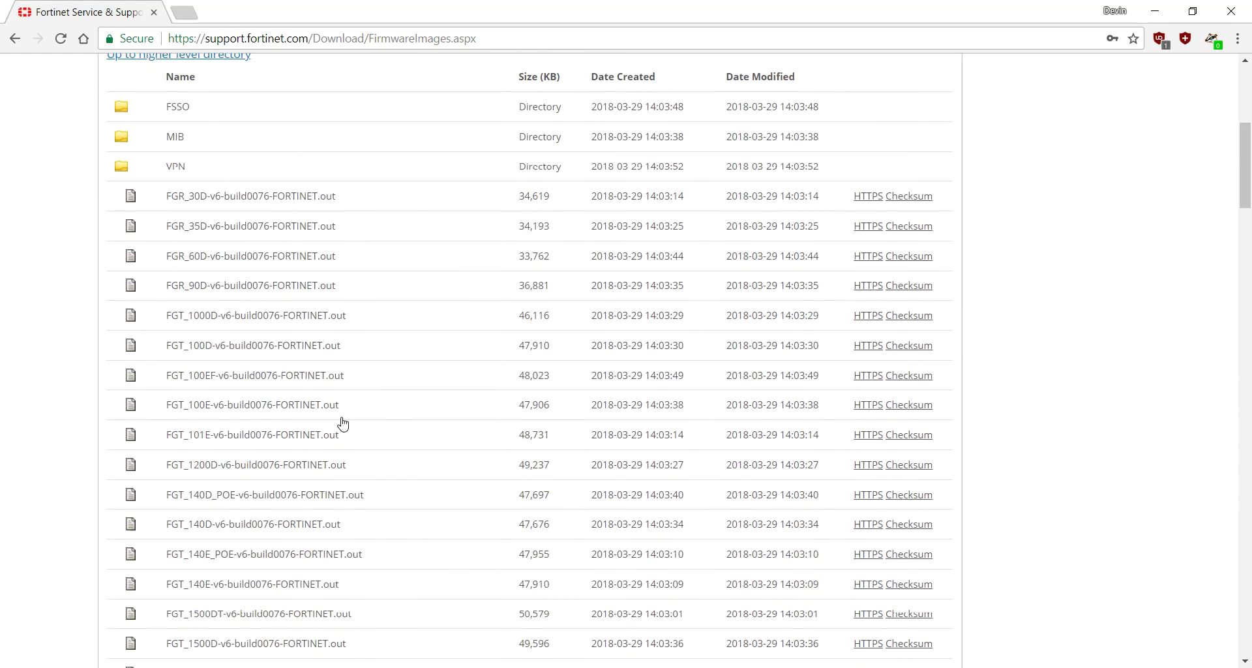
scroll(345, 424, down, 6)
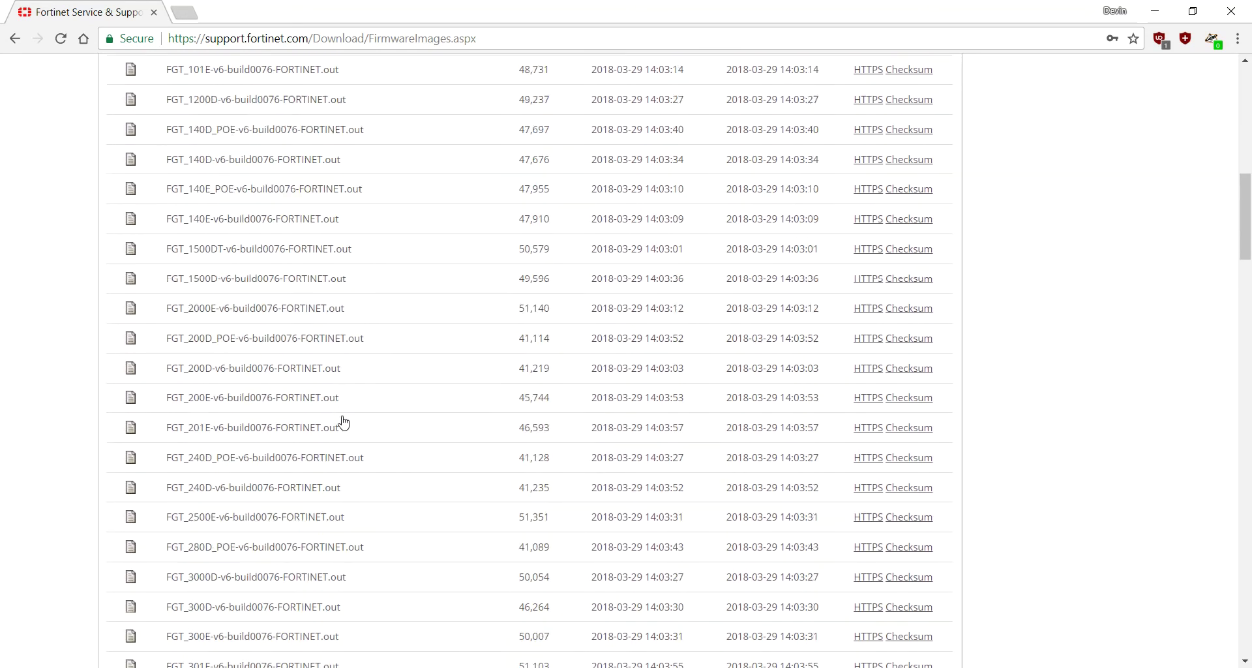
scroll(346, 423, down, 2)
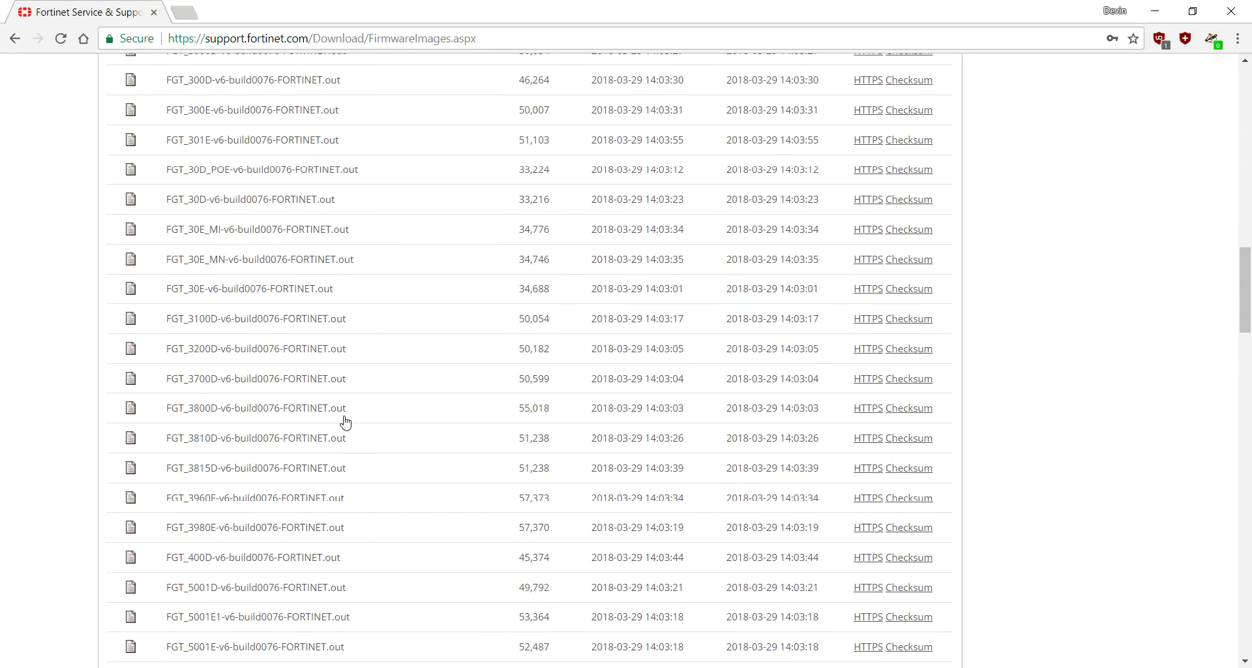
scroll(346, 423, down, 5)
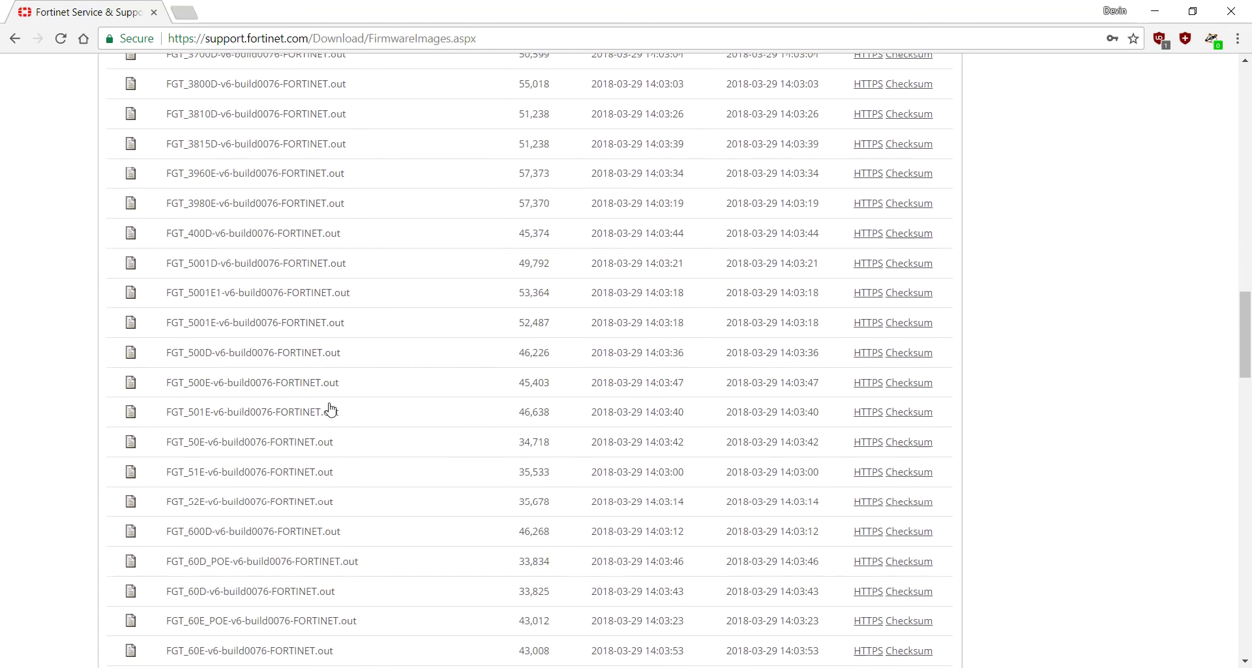
scroll(346, 412, down, 2)
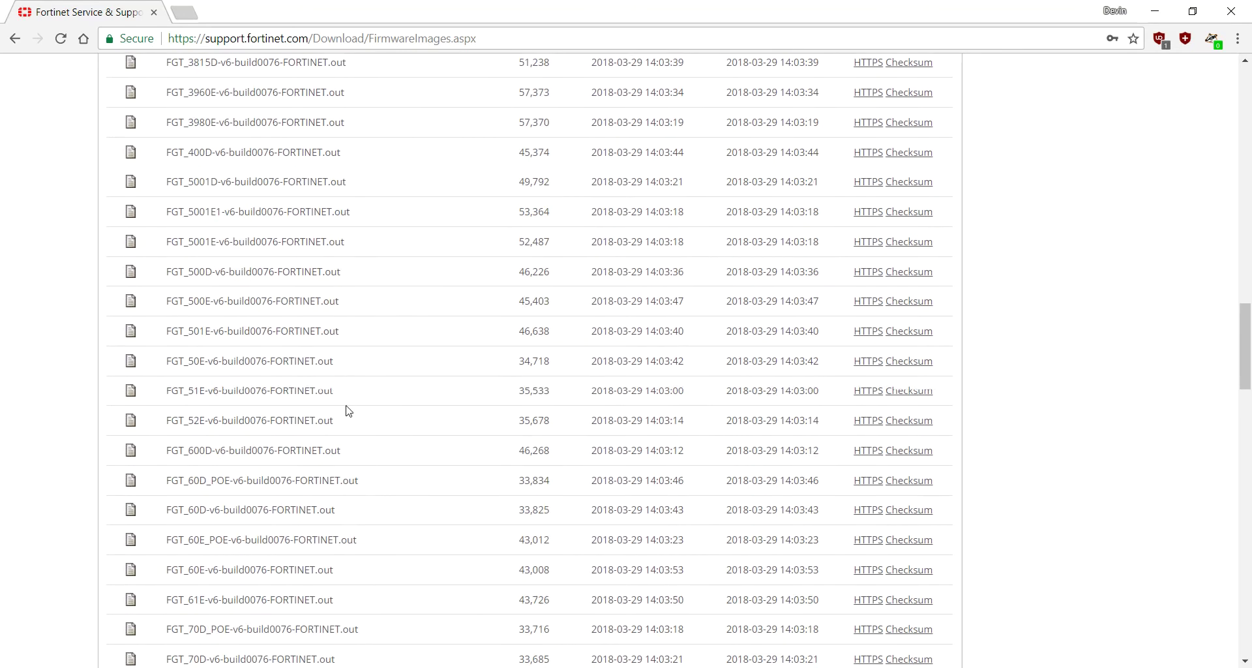
scroll(349, 411, down, 5)
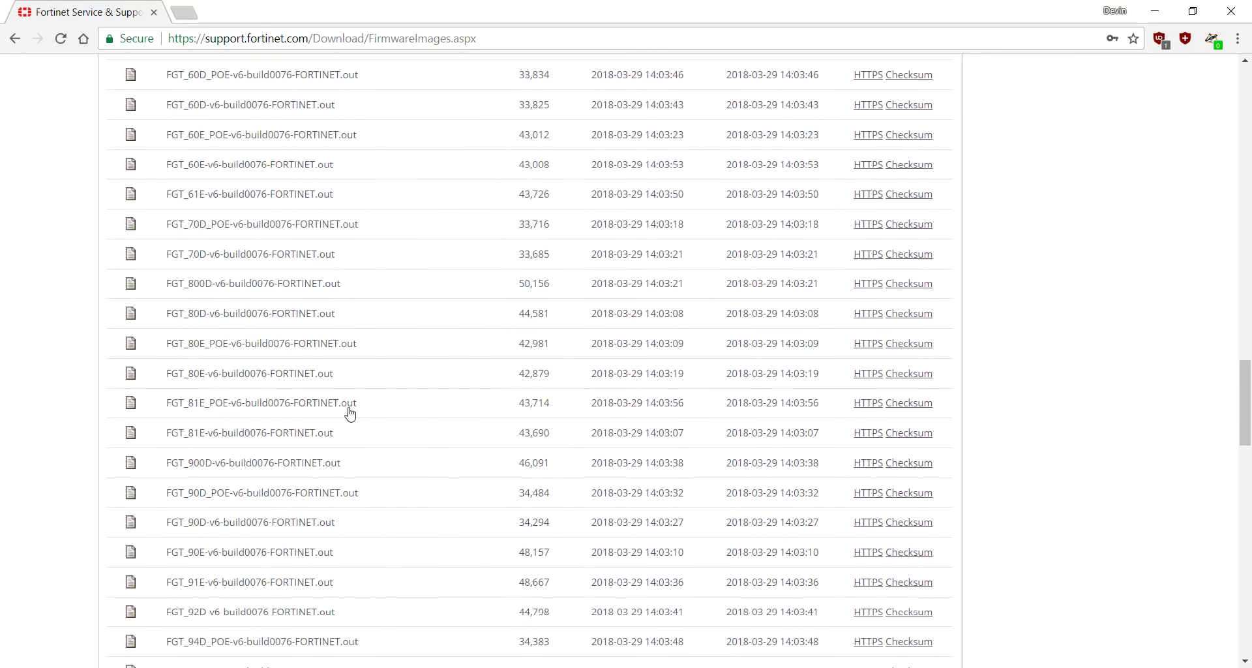
scroll(350, 413, down, 13)
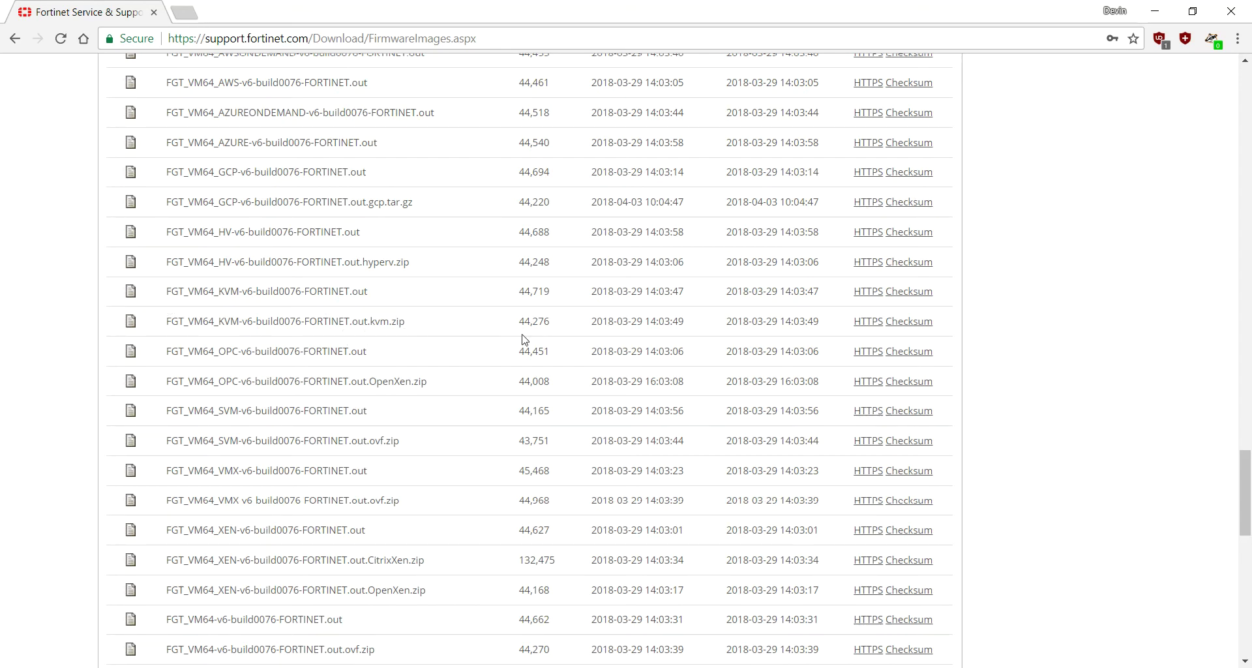
click(860, 322)
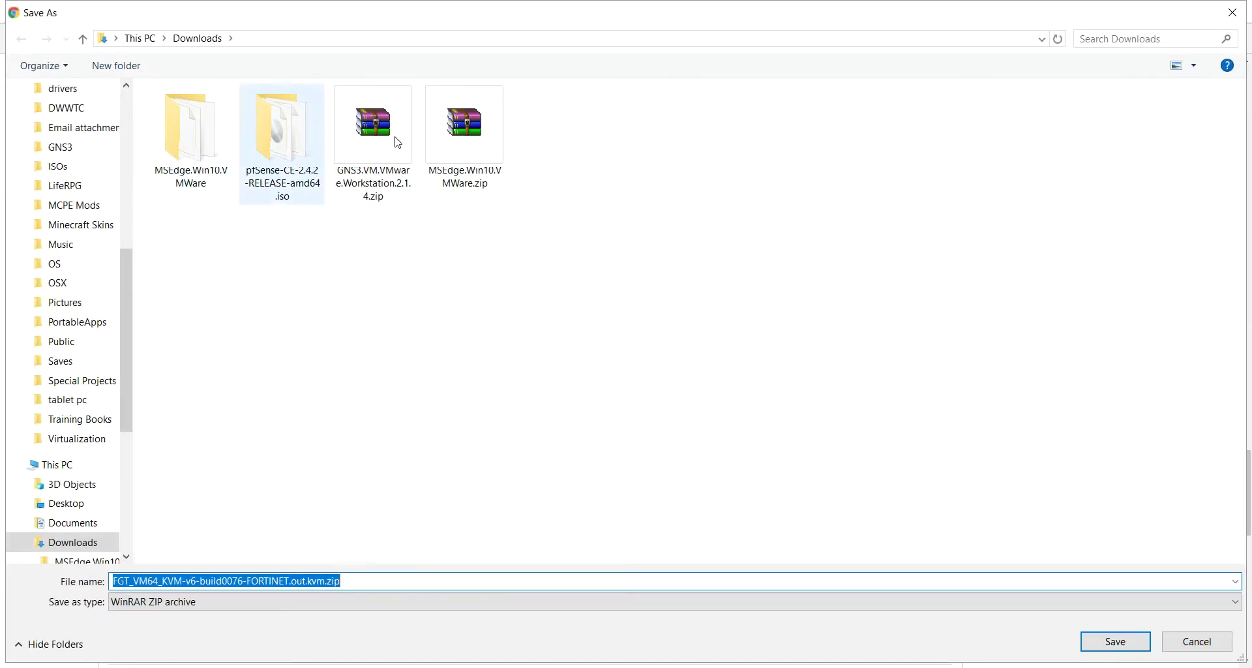
click(1111, 646)
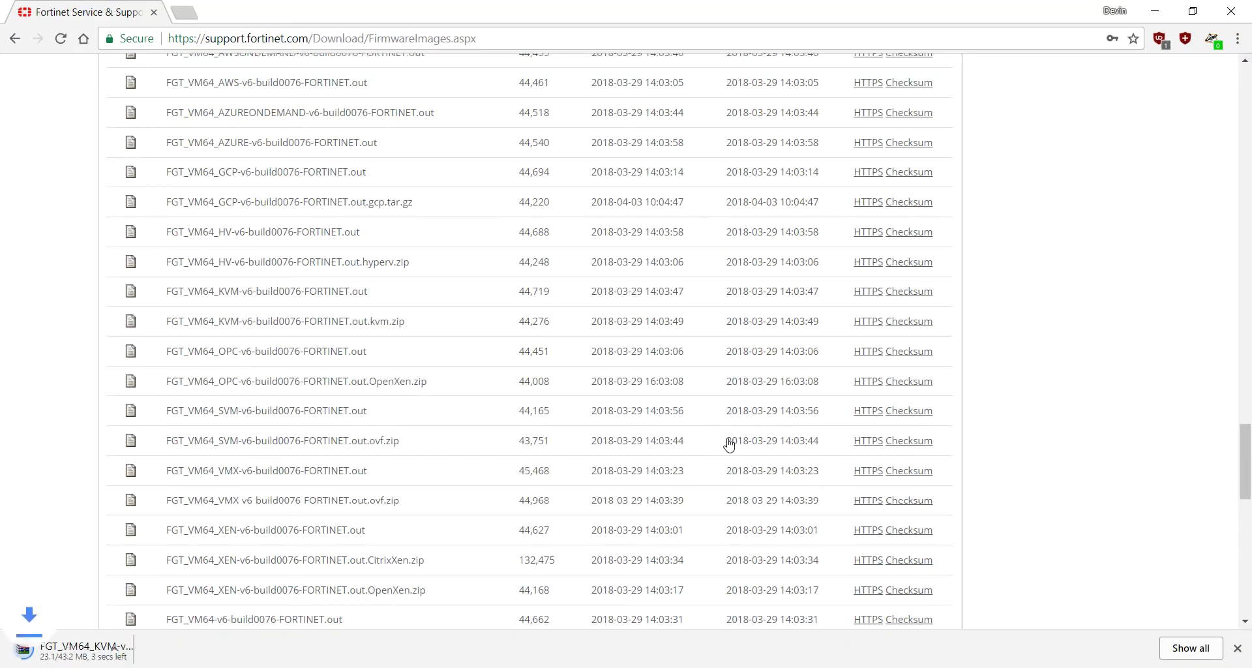
scroll(468, 336, up, 7)
scroll(468, 337, up, 20)
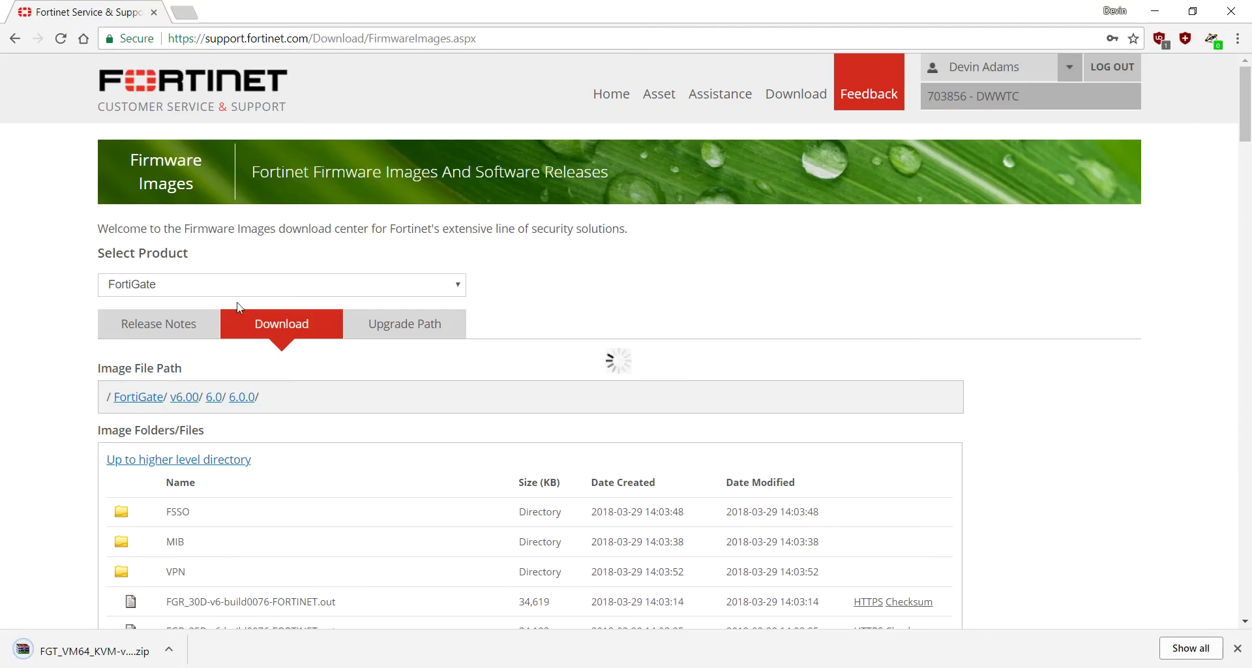
Step: Open the FortiGate v5.00 > 5.6 > 5.6.3 firmware folder
click(160, 400)
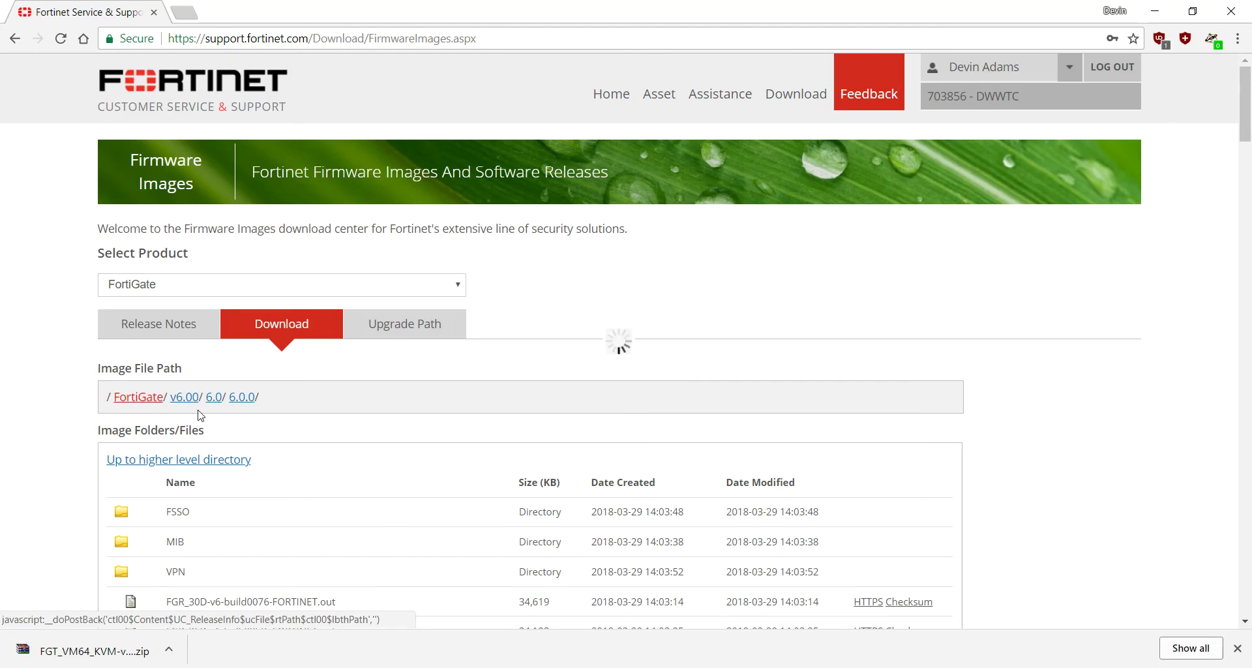
scroll(264, 497, down, 4)
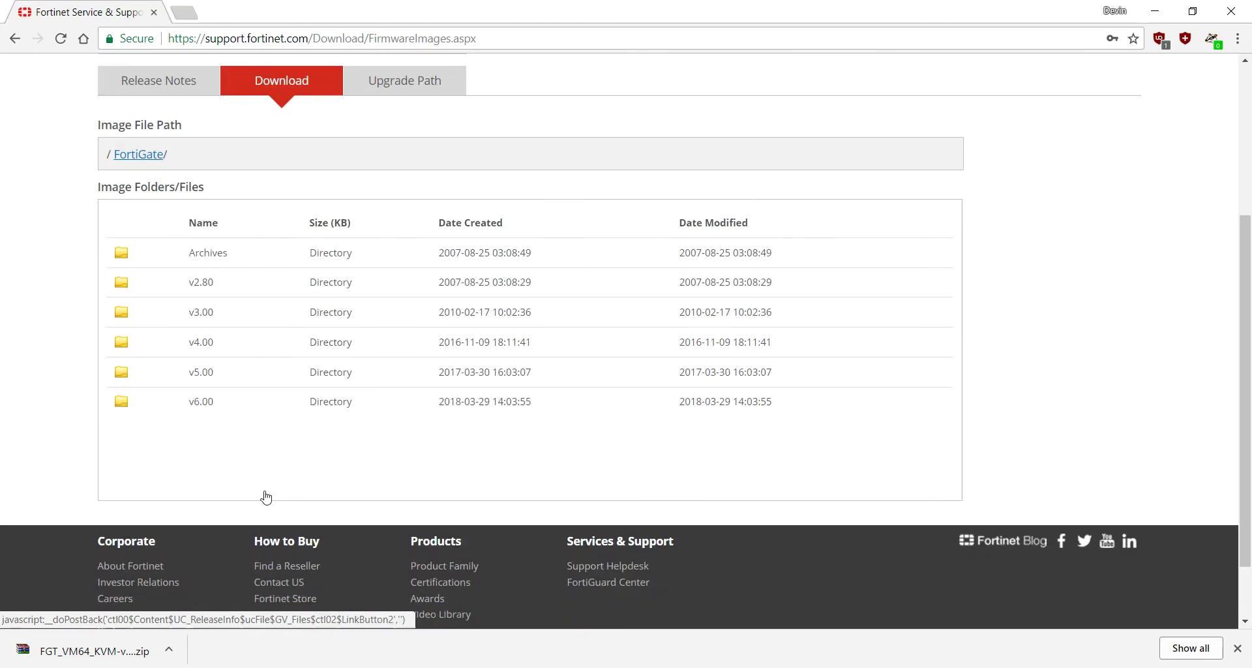
click(202, 374)
click(198, 359)
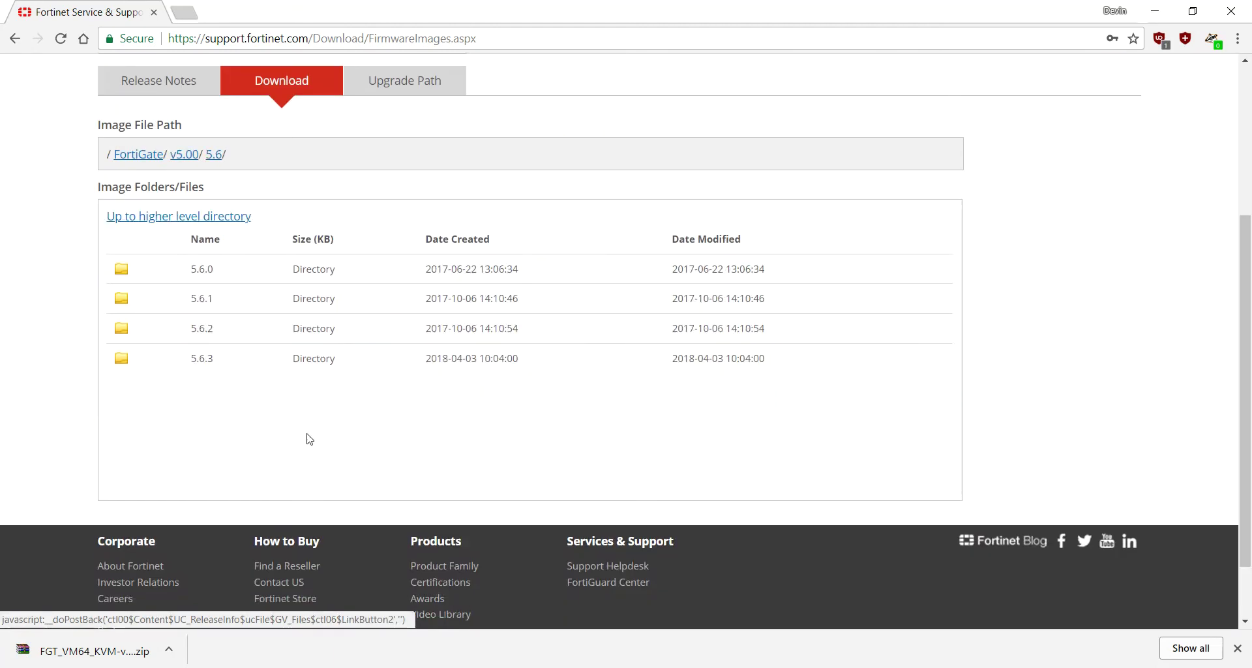
click(203, 360)
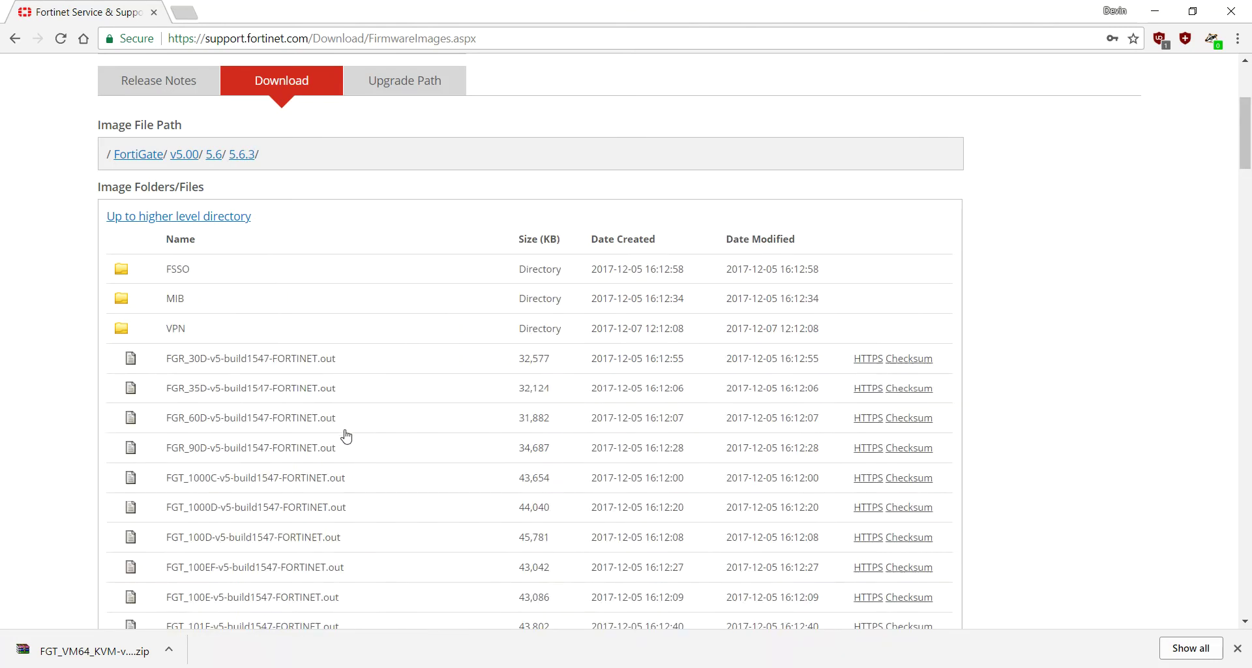
Step: Save FGT_VM64_KVM-v5-build1547-FORTINET.out.kvm.zip to Downloads
scroll(346, 436, down, 15)
scroll(355, 435, down, 15)
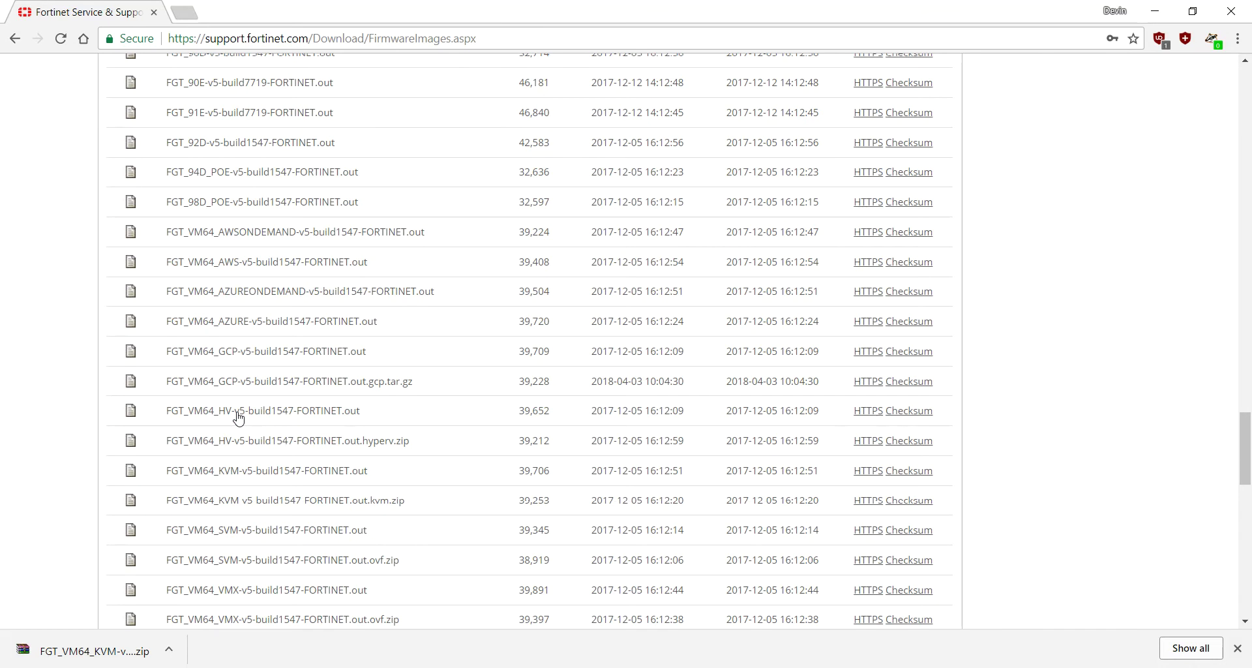
scroll(235, 428, down, 3)
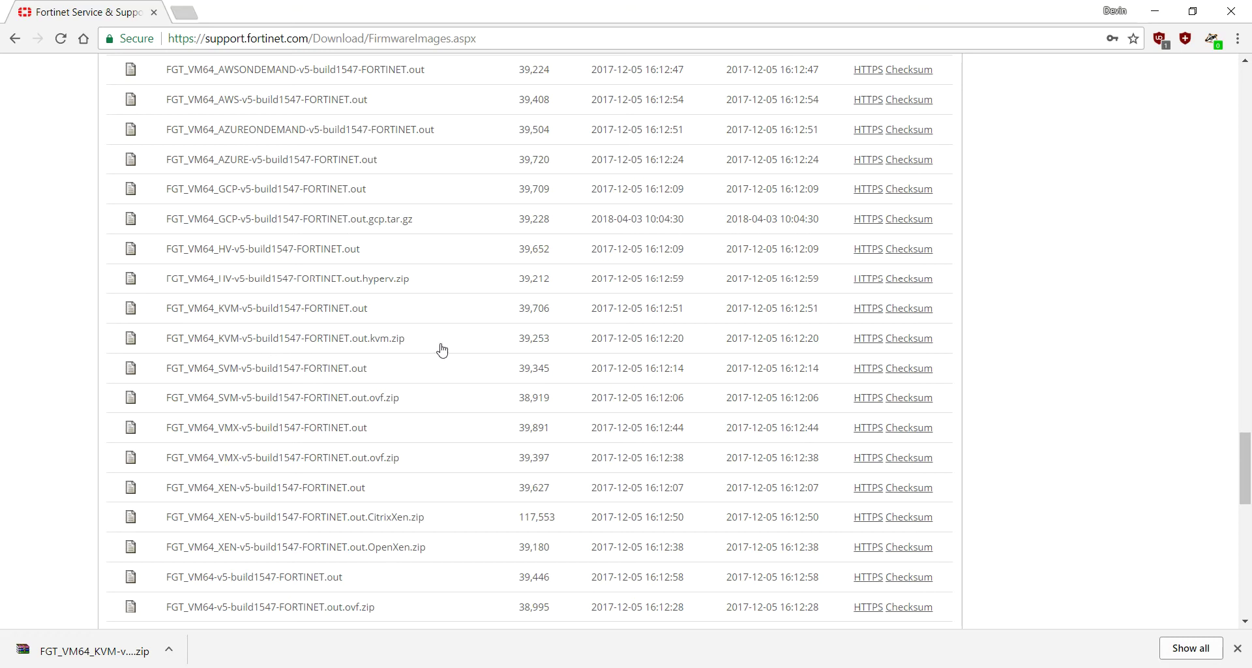
click(861, 339)
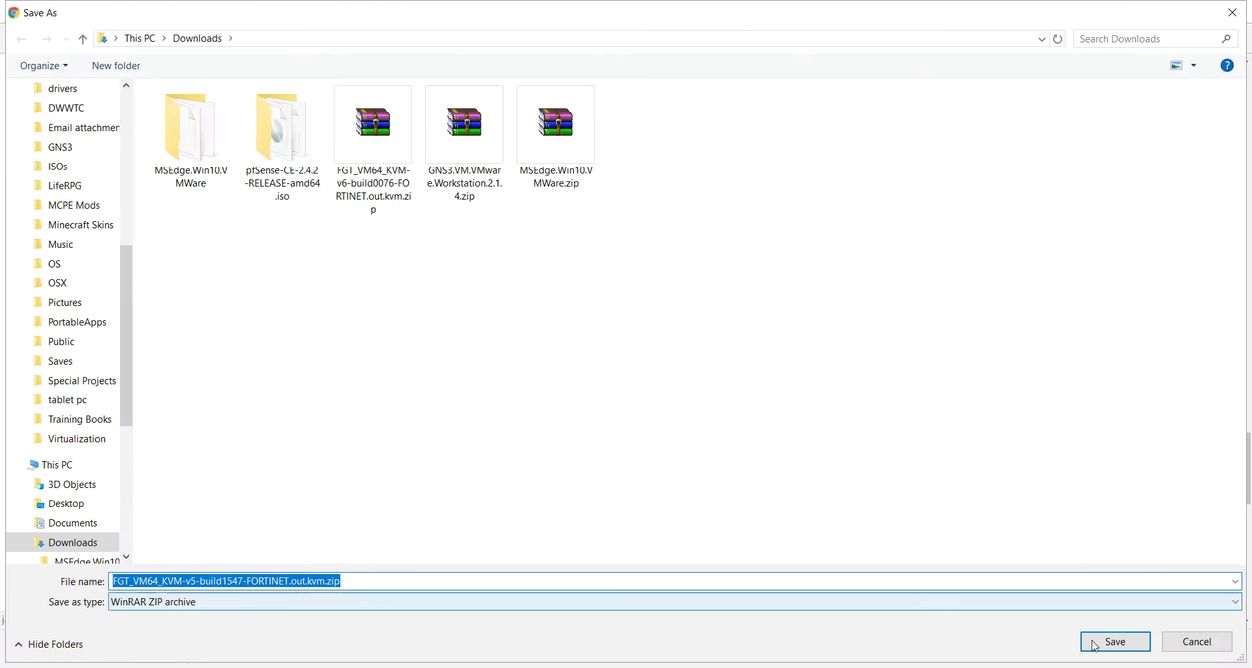
key(Return)
scroll(437, 349, up, 20)
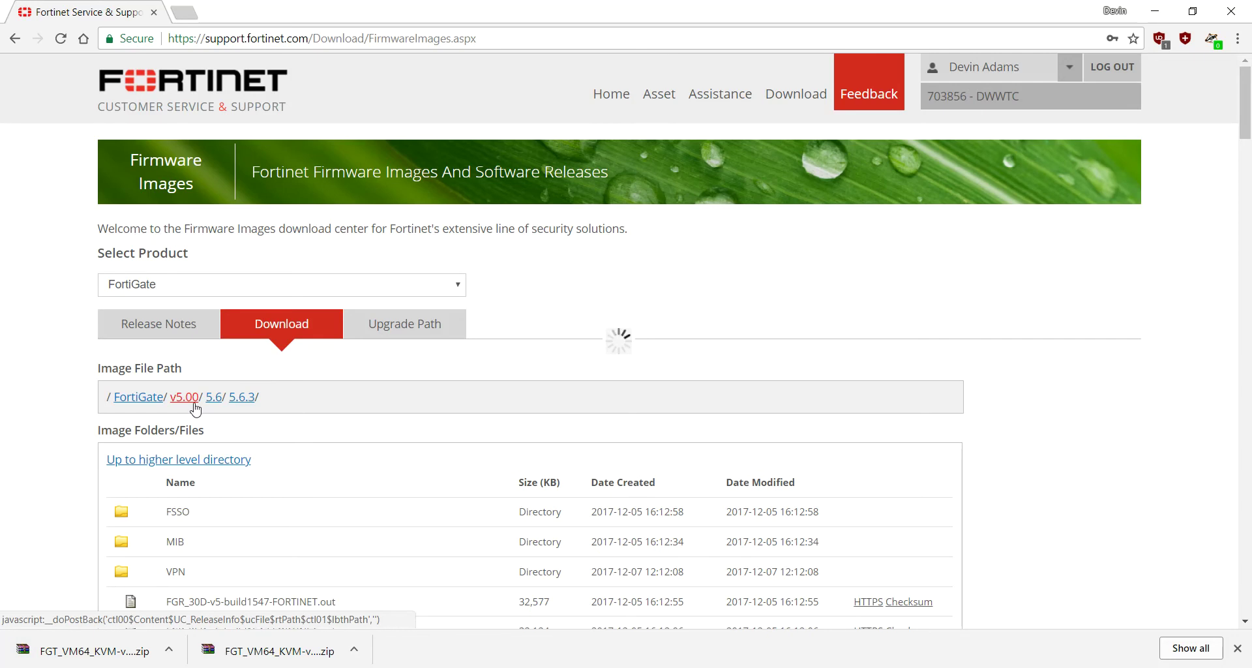
Step: Return to the v5.00 folder and list the 5.4.8 firmware files
click(195, 408)
scroll(216, 469, down, 2)
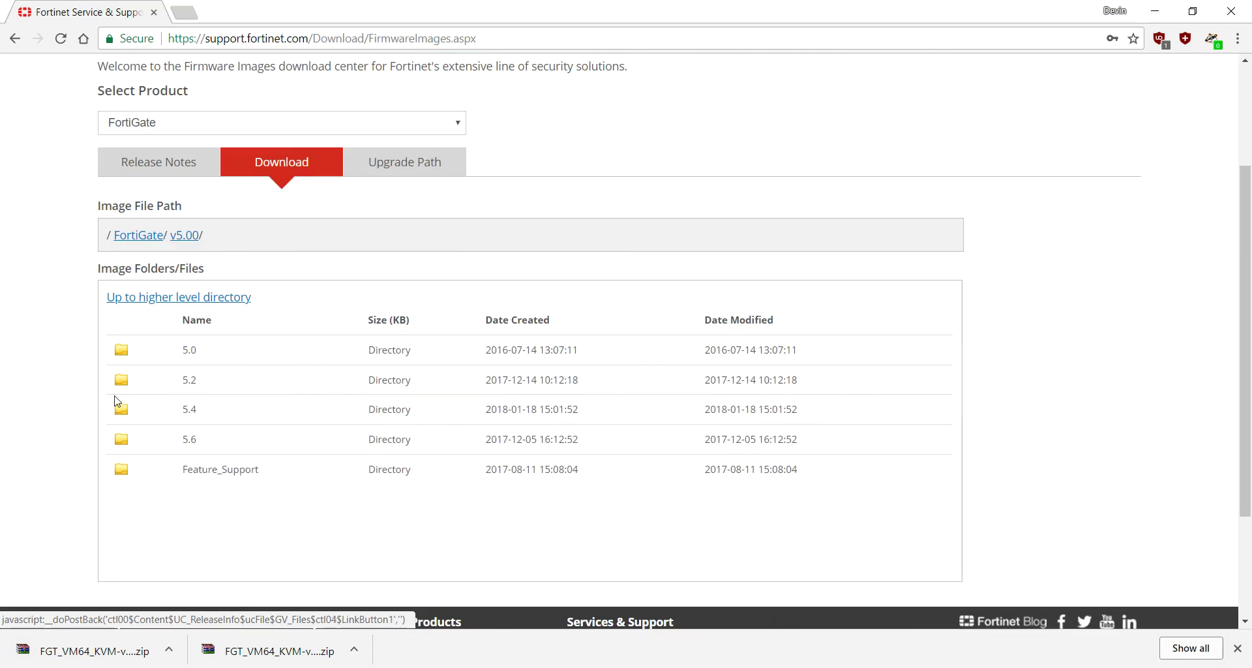
scroll(241, 436, down, 1)
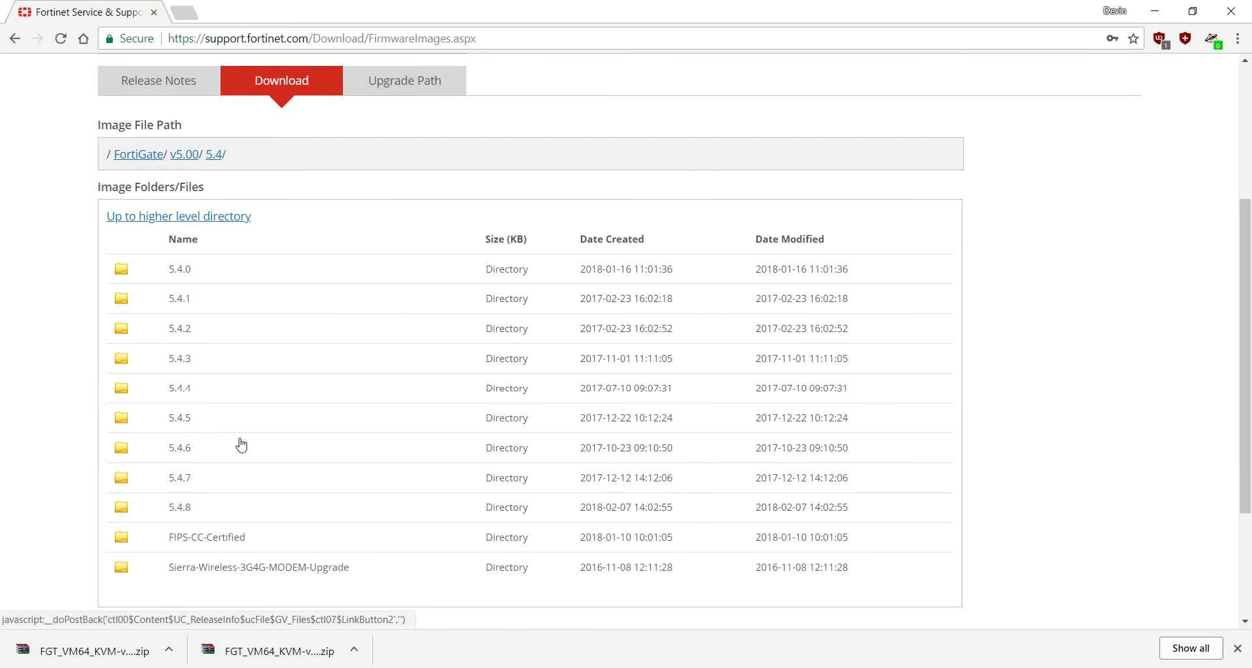
click(176, 517)
Step: Save FOS_VM64_KVM-v5-build1183-FORTINET.out.kvm.zip from the 5.4.8 folder into Downloads
scroll(195, 502, down, 7)
scroll(218, 493, down, 20)
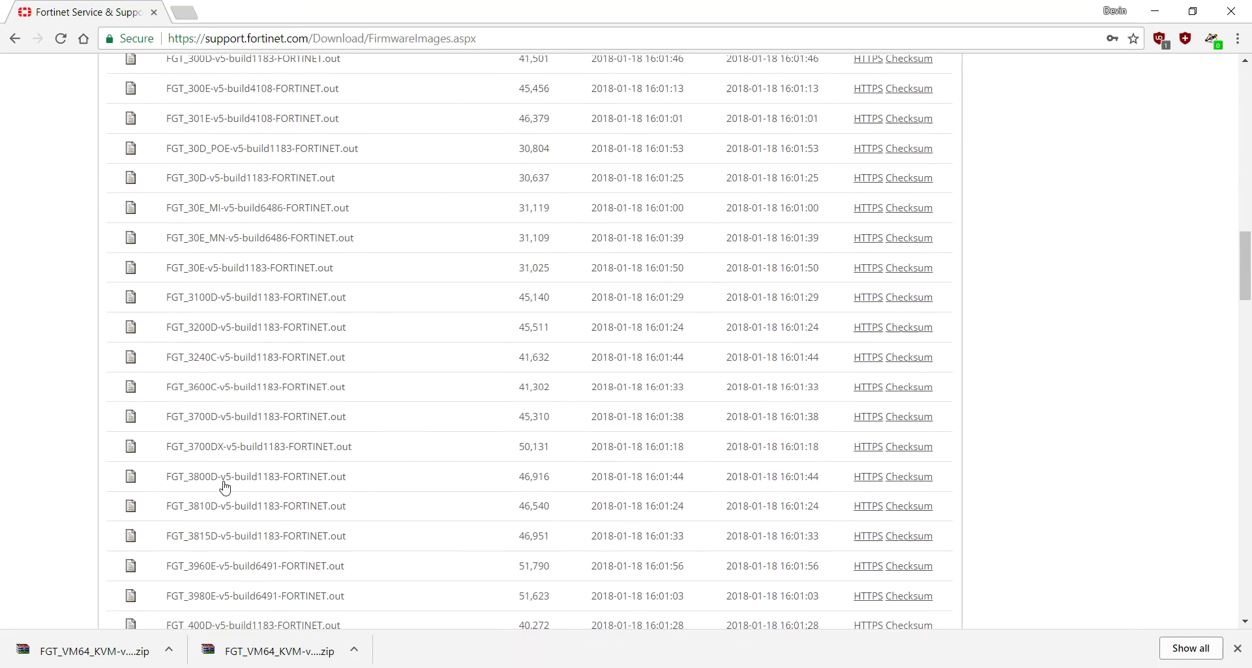
scroll(238, 480, down, 5)
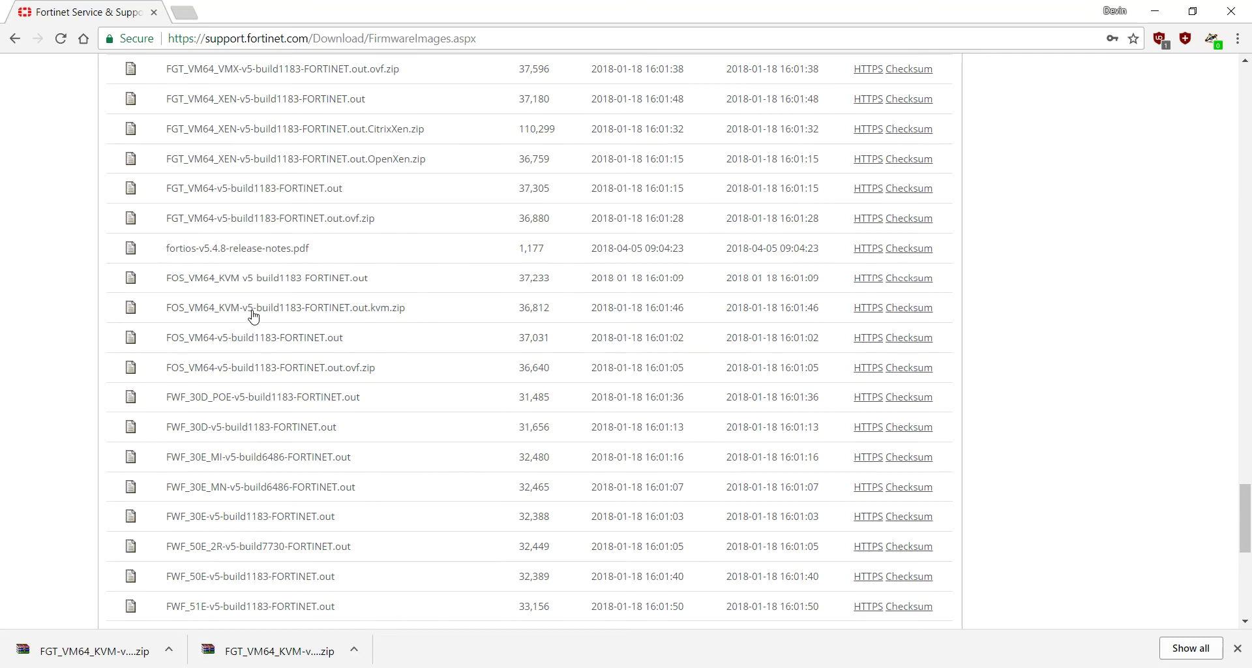
click(865, 314)
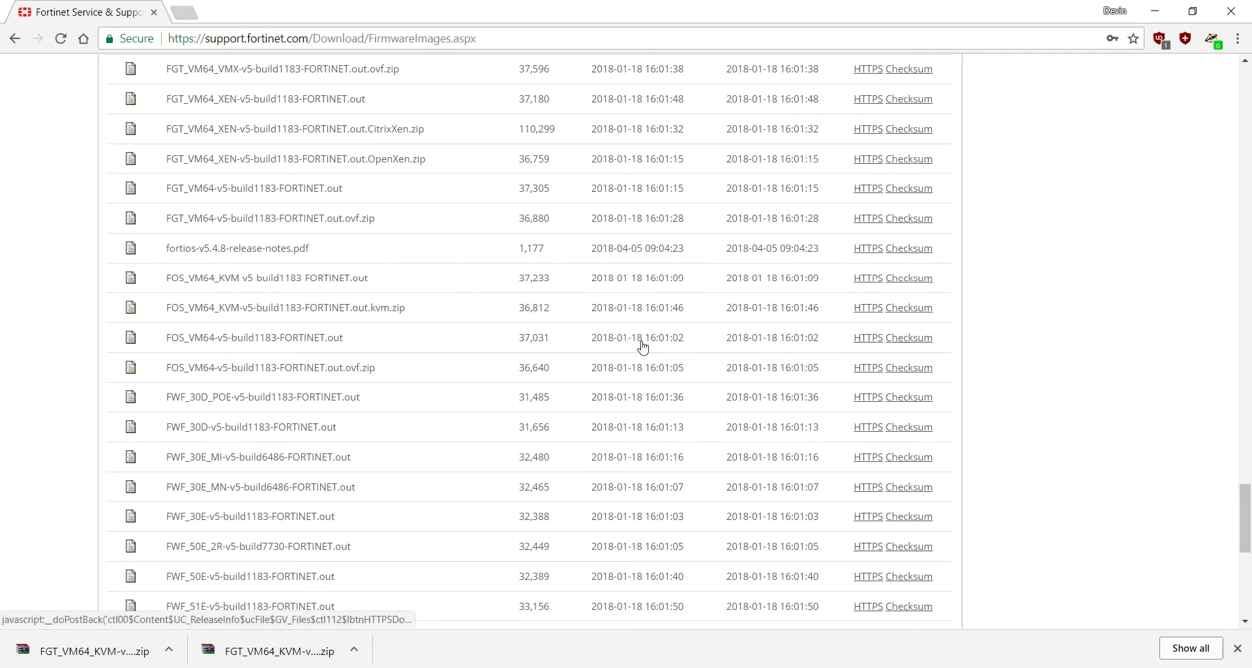
click(1115, 641)
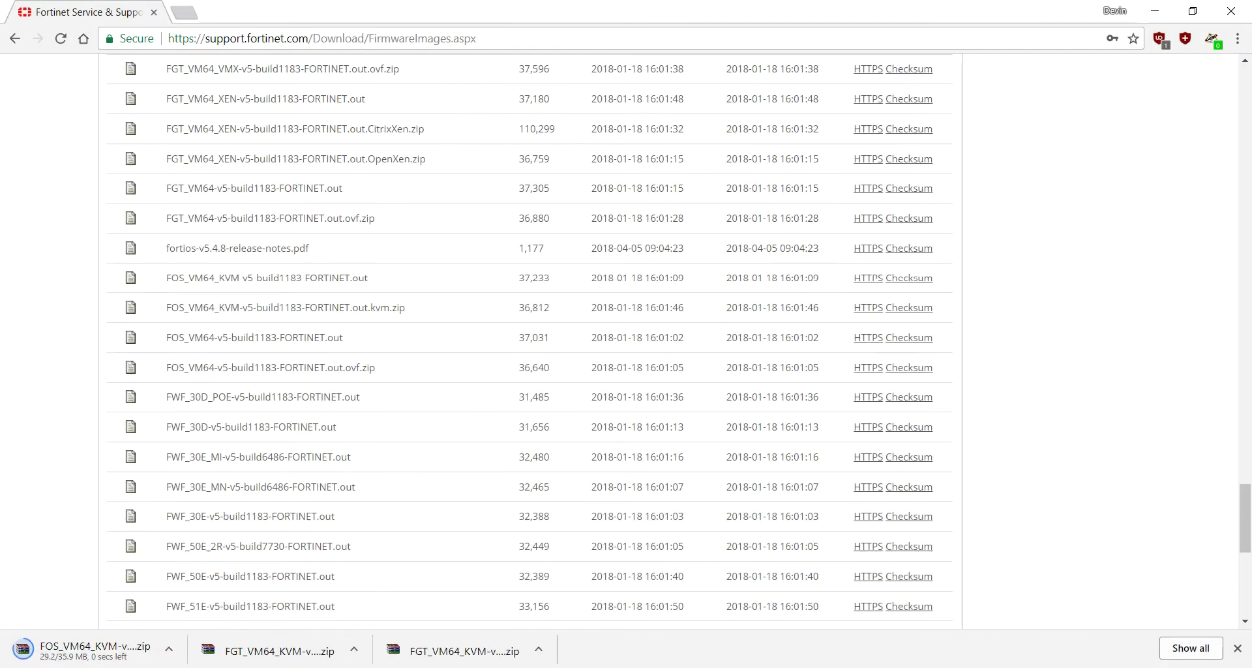
scroll(379, 364, up, 3)
scroll(378, 364, up, 20)
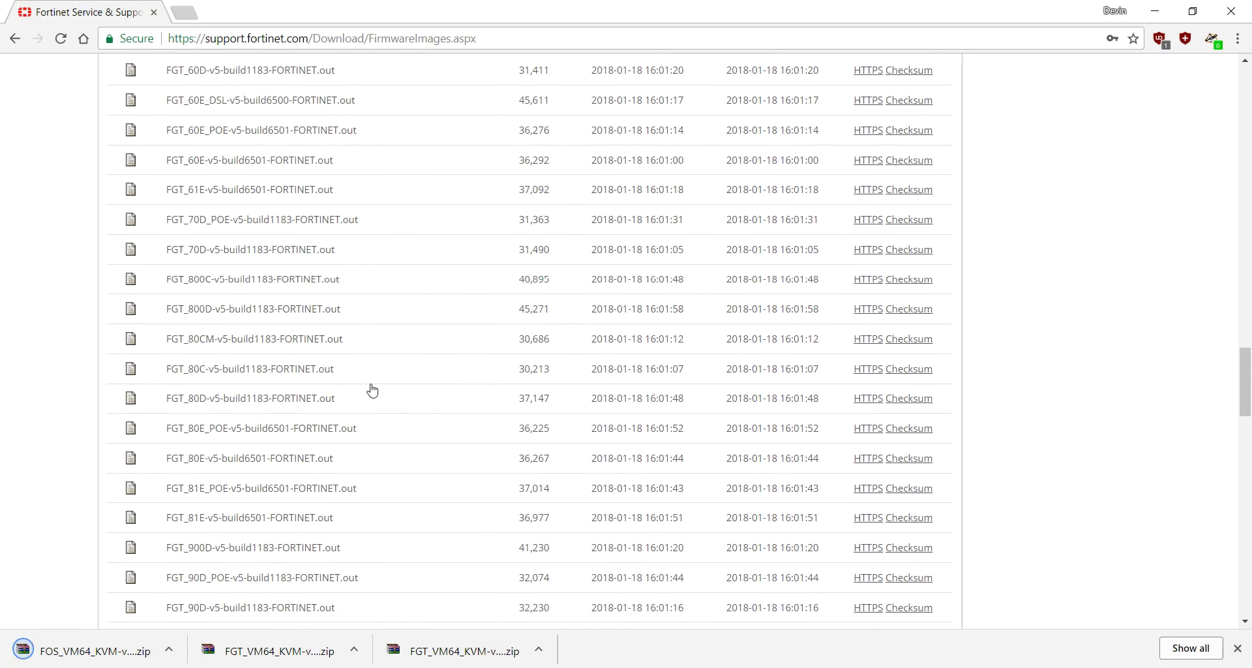
scroll(377, 391, up, 2)
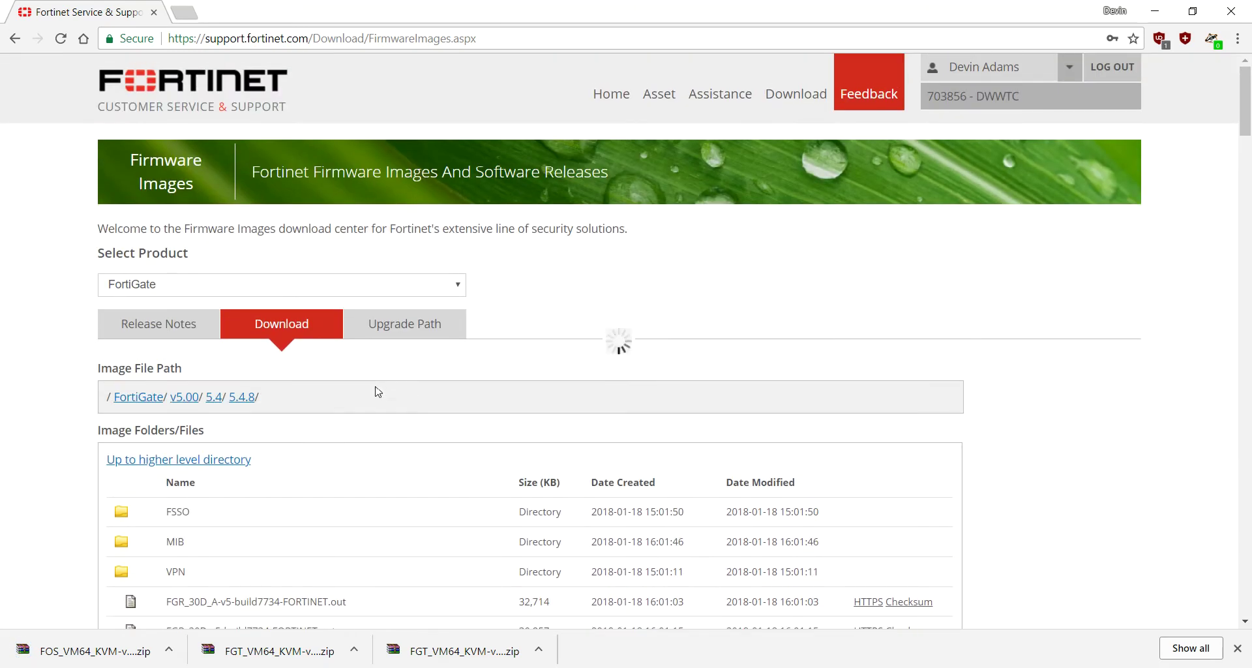
Step: Switch the product to FortiAnalyzer and show its firmware download folders
click(179, 291)
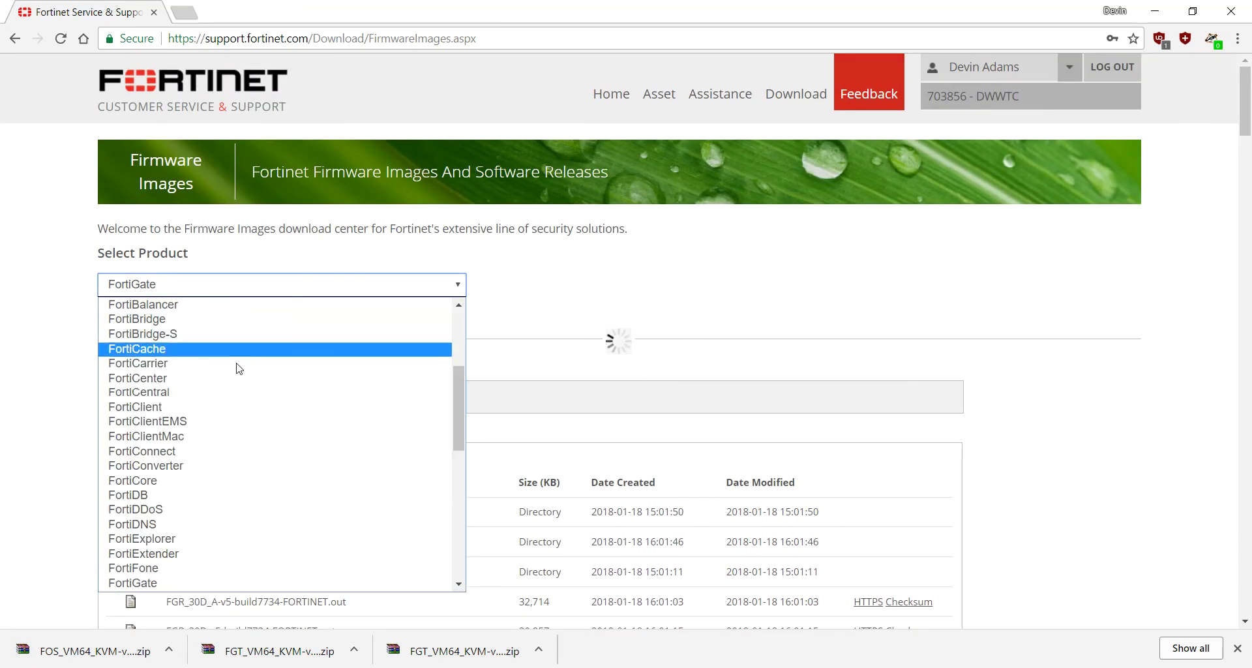
scroll(236, 387, up, 4)
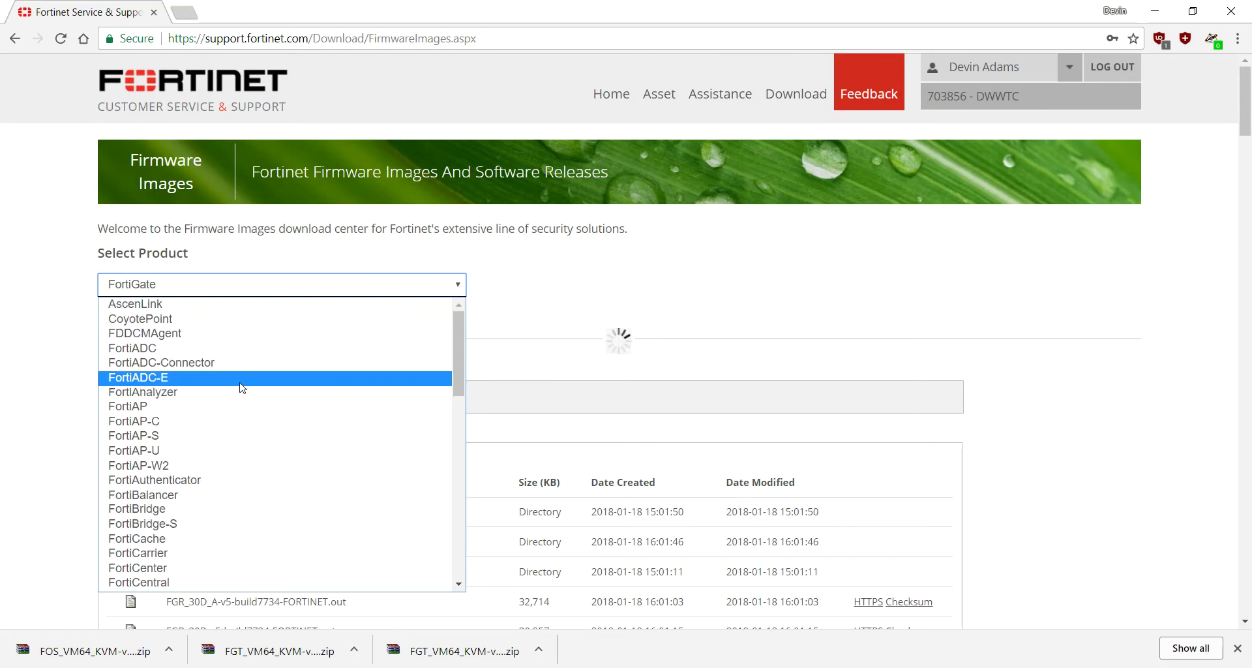
scroll(243, 387, down, 5)
scroll(243, 387, up, 5)
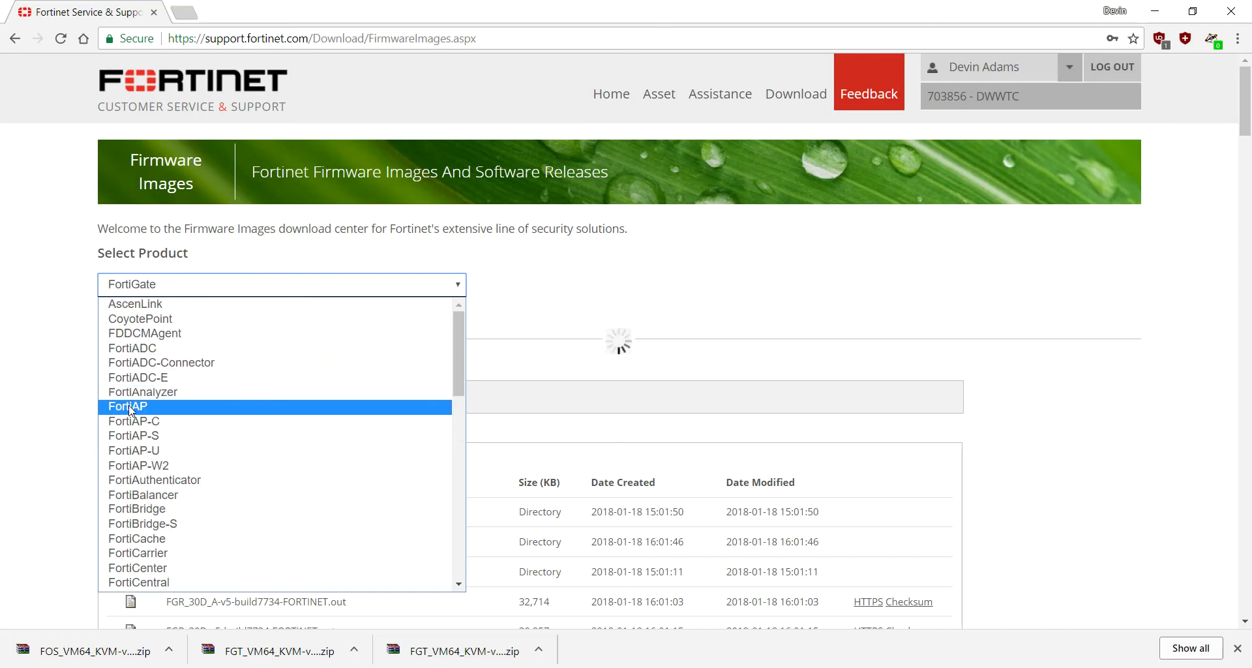
click(157, 392)
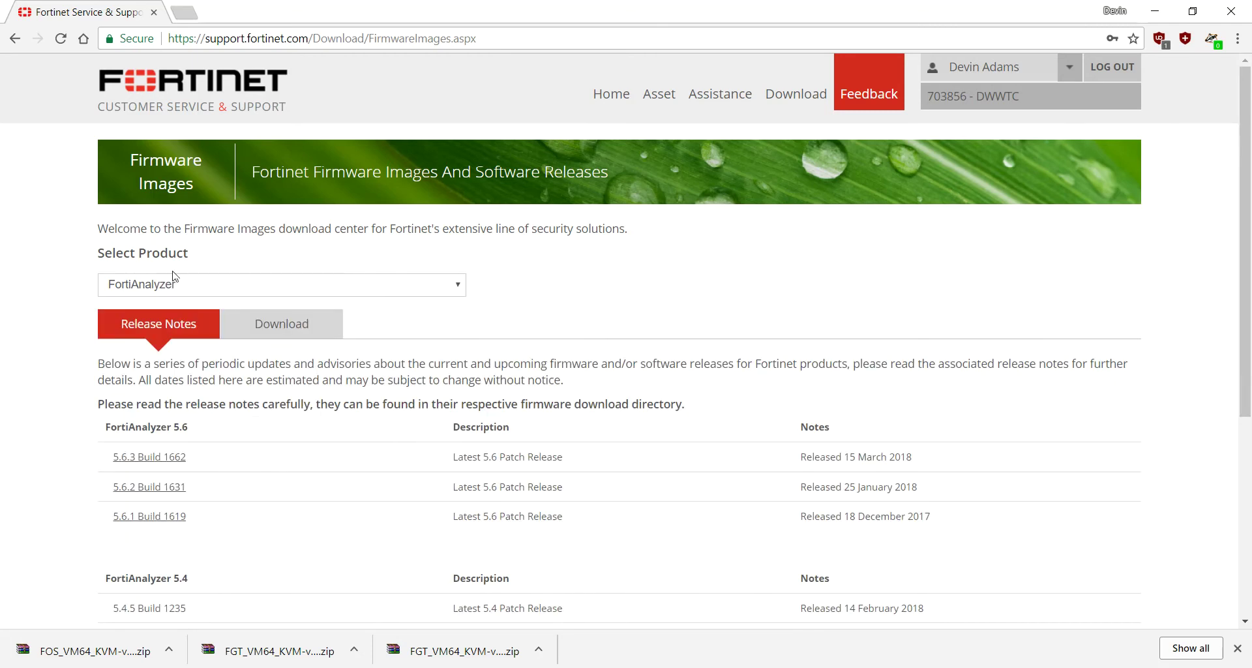
click(273, 339)
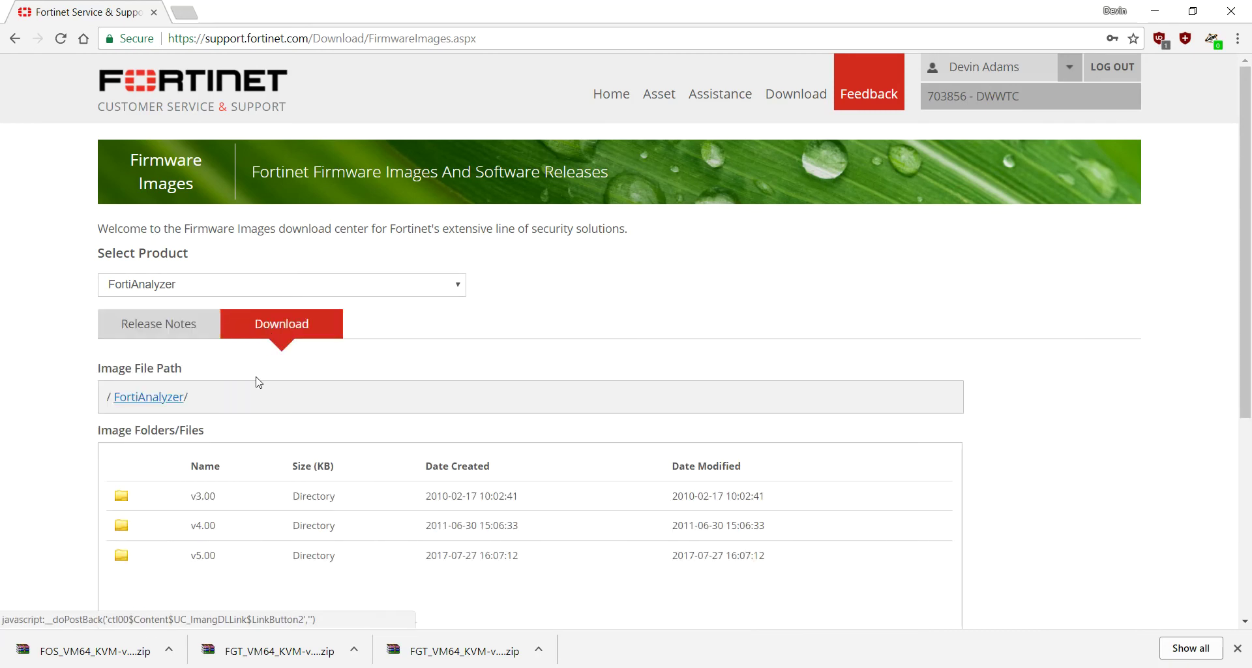
Step: Save FAZ_VM64_KVM-v5-build1235-FORTINET.out.kvm.zip from FortiAnalyzer 5.4.5 into Downloads
scroll(140, 553, down, 1)
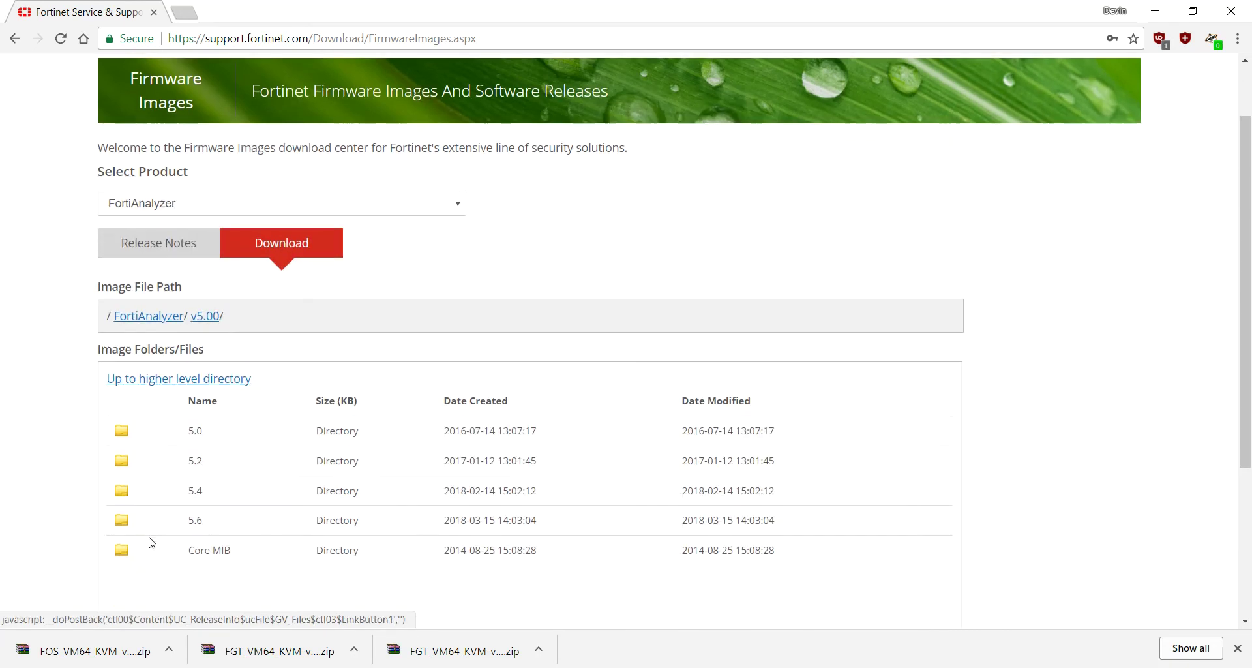
click(126, 494)
scroll(211, 497, down, 1)
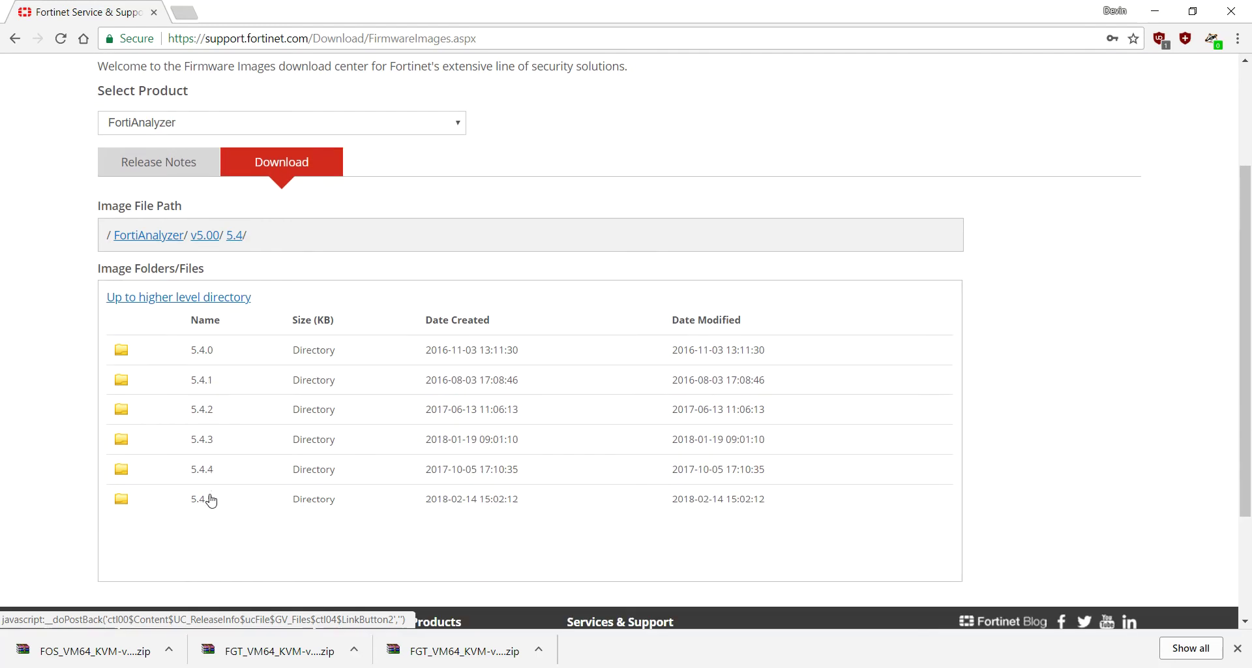
click(126, 500)
scroll(234, 498, down, 9)
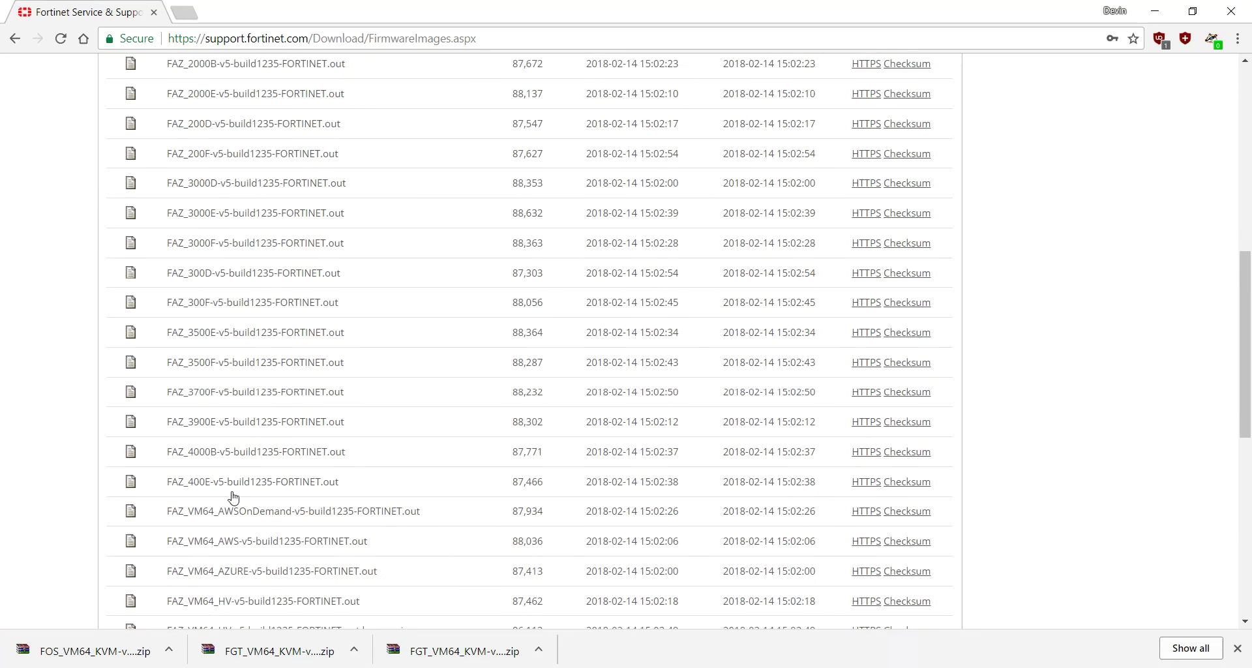
scroll(241, 489, down, 1)
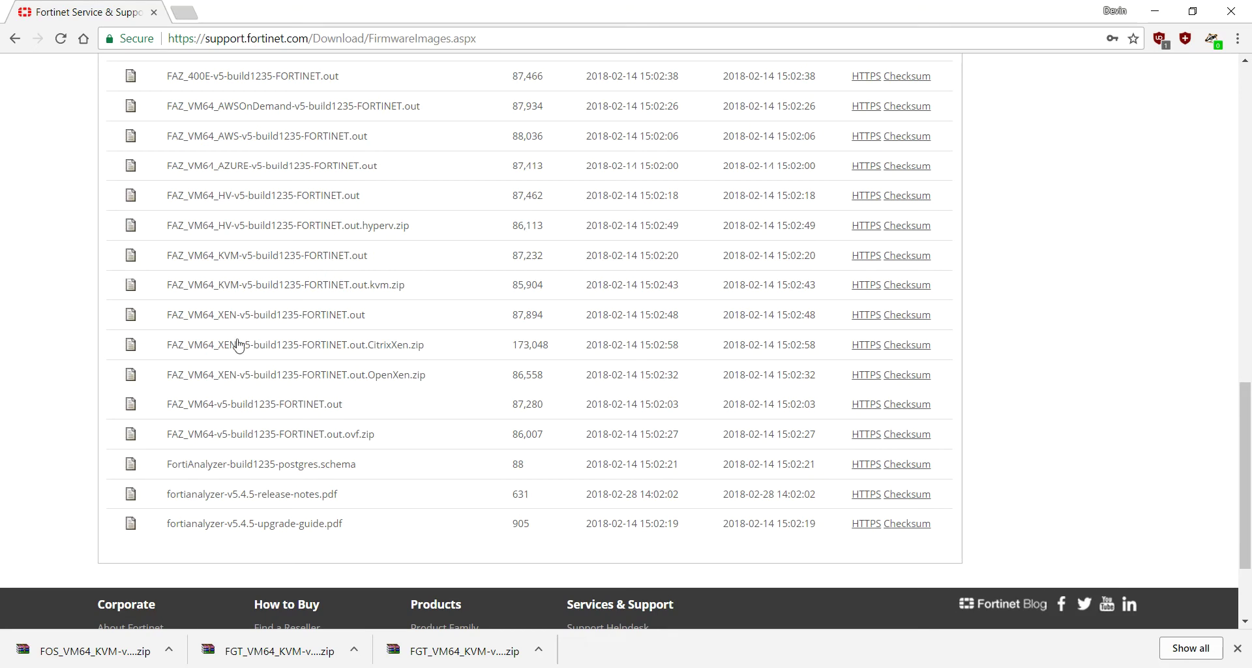
click(868, 287)
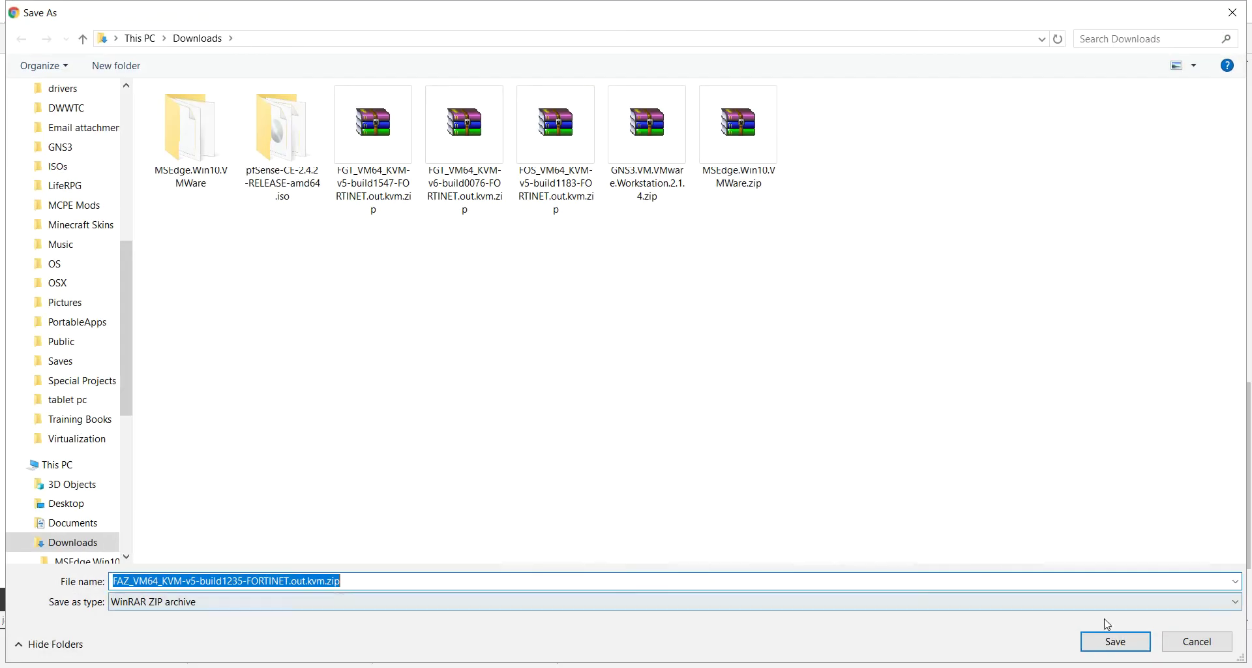
click(1104, 636)
scroll(302, 193, up, 15)
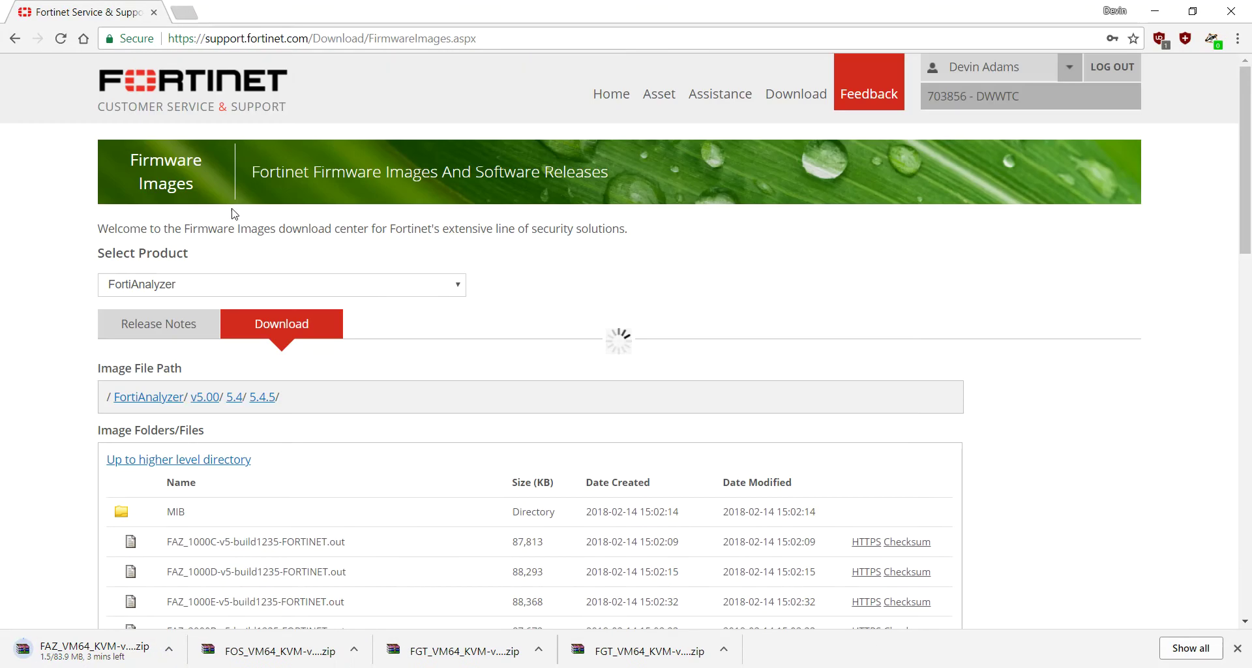
Step: Go back to the FortiAnalyzer v5.00 folder and open the 5.6 releases
click(238, 291)
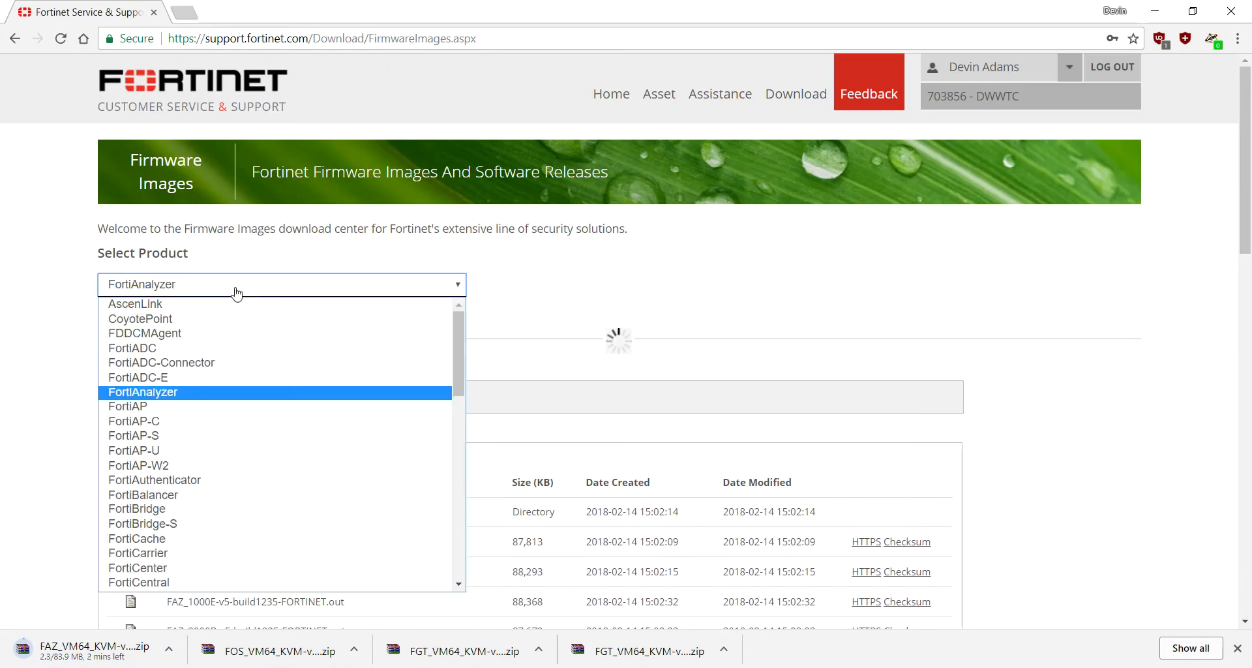
click(221, 389)
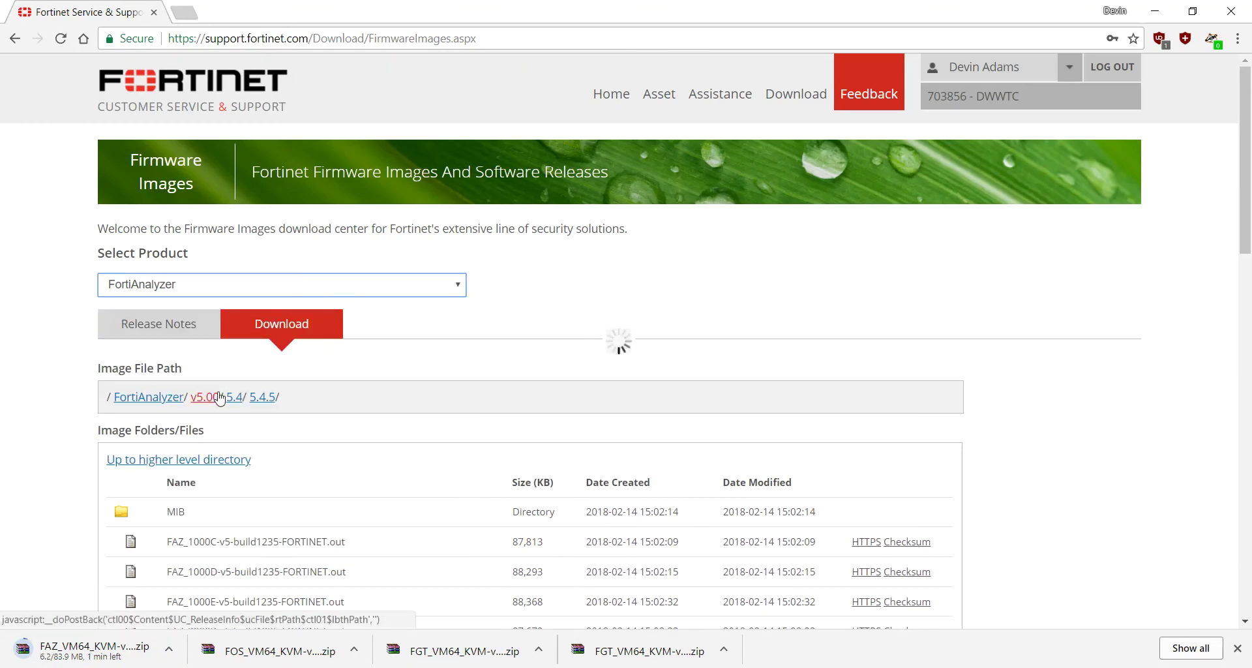
click(217, 397)
scroll(261, 509, down, 5)
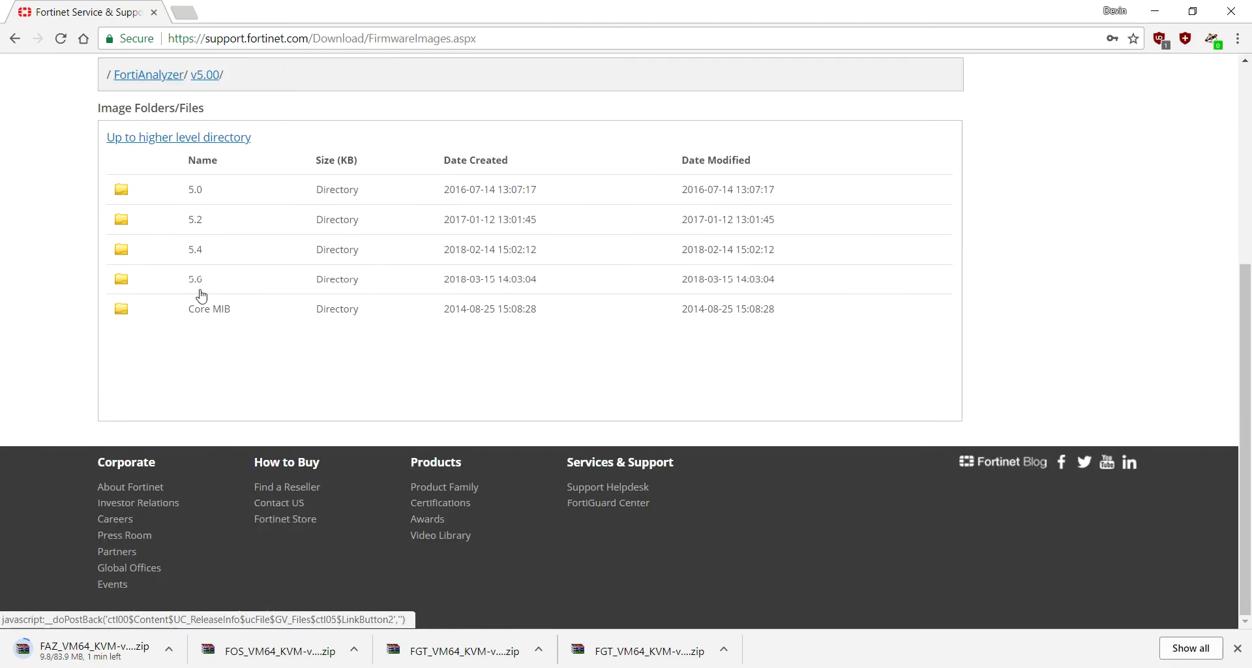
click(197, 281)
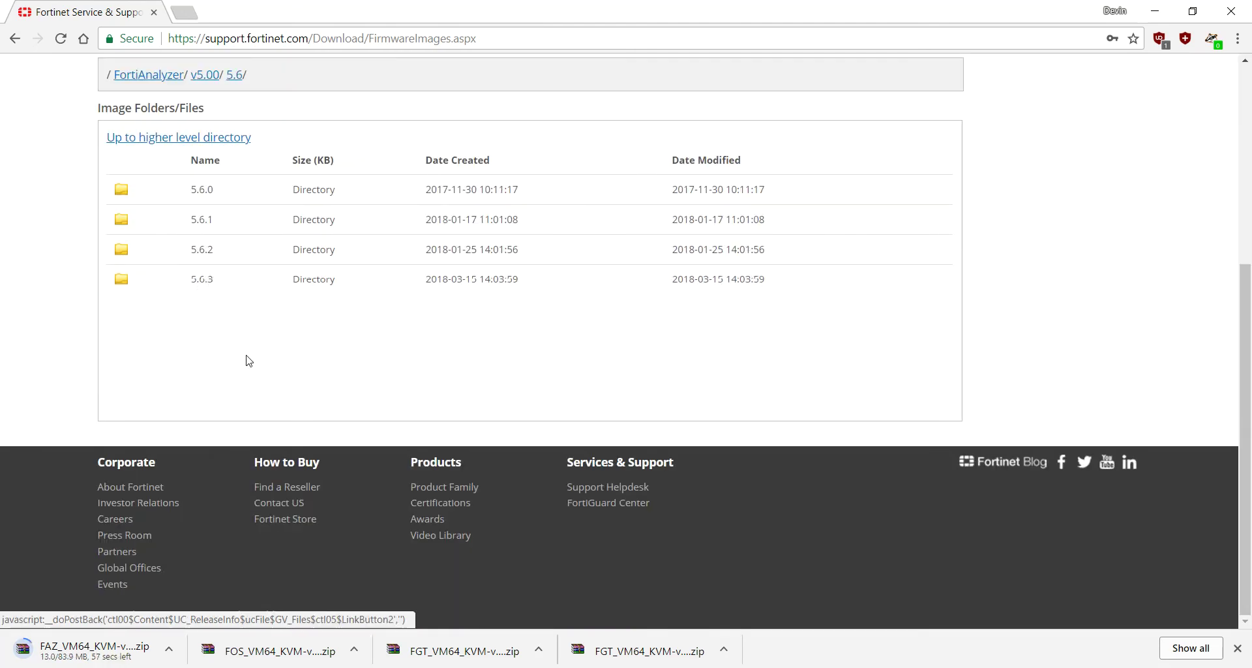
scroll(282, 372, down, 8)
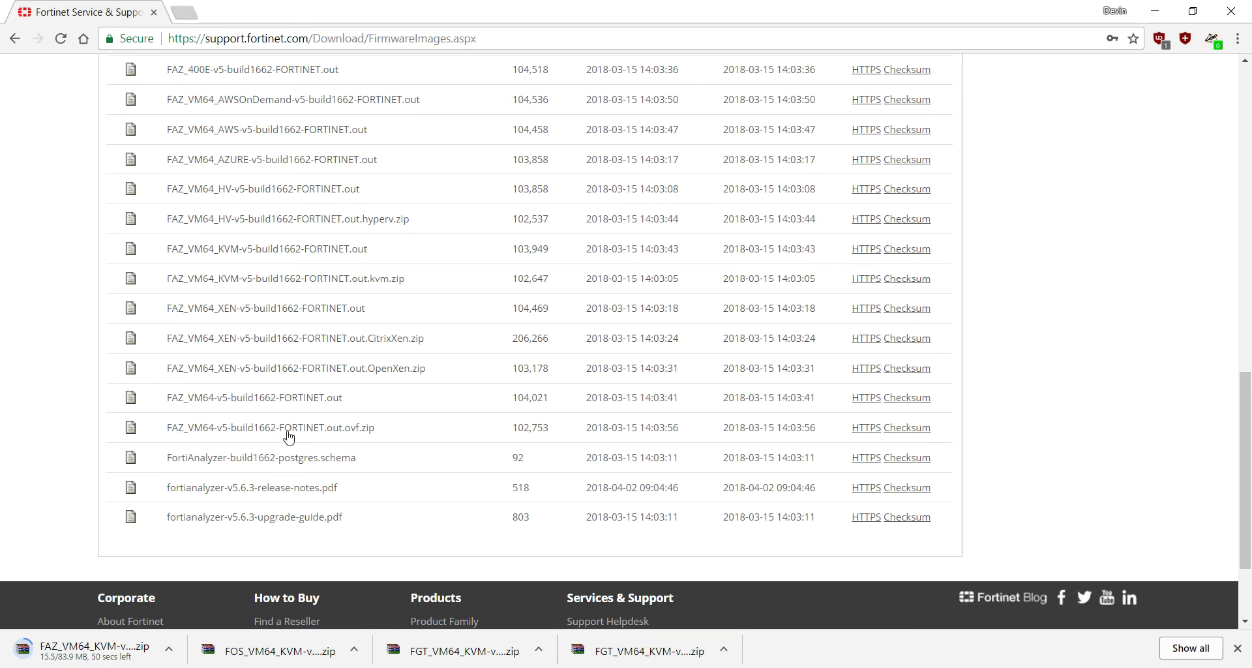
scroll(289, 437, up, 2)
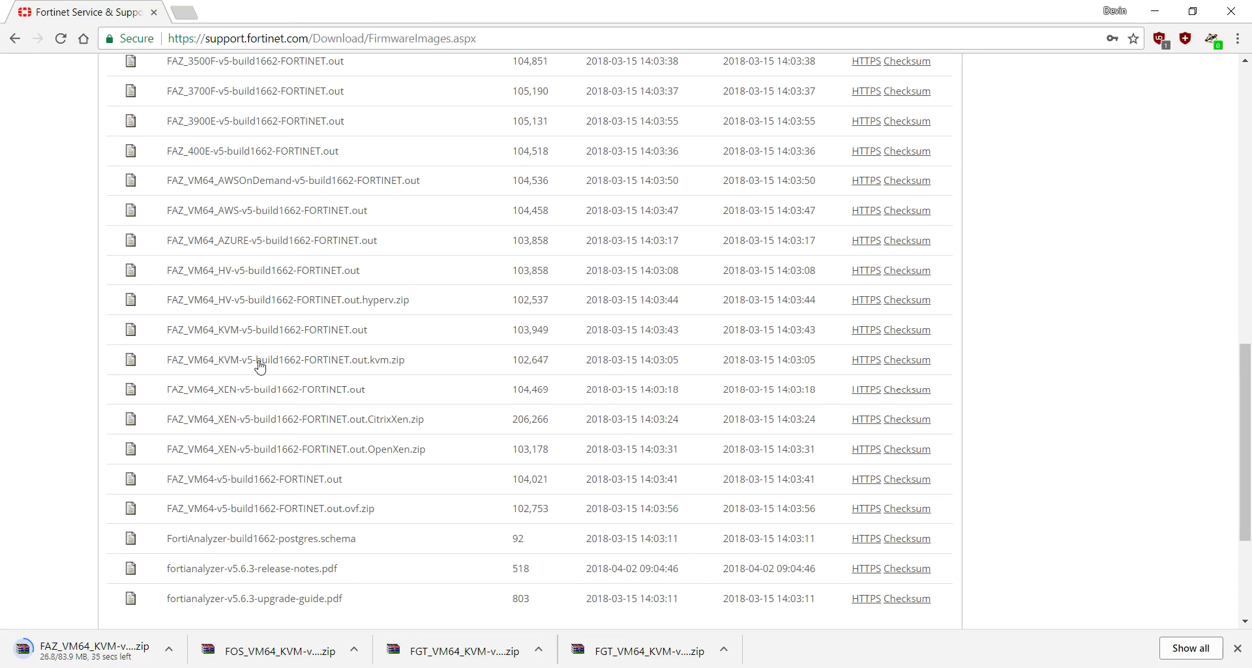
Step: Save FAZ_VM64_KVM-v5-build1662-FORTINET.out.kvm.zip from 5.6.3 into Downloads
click(874, 359)
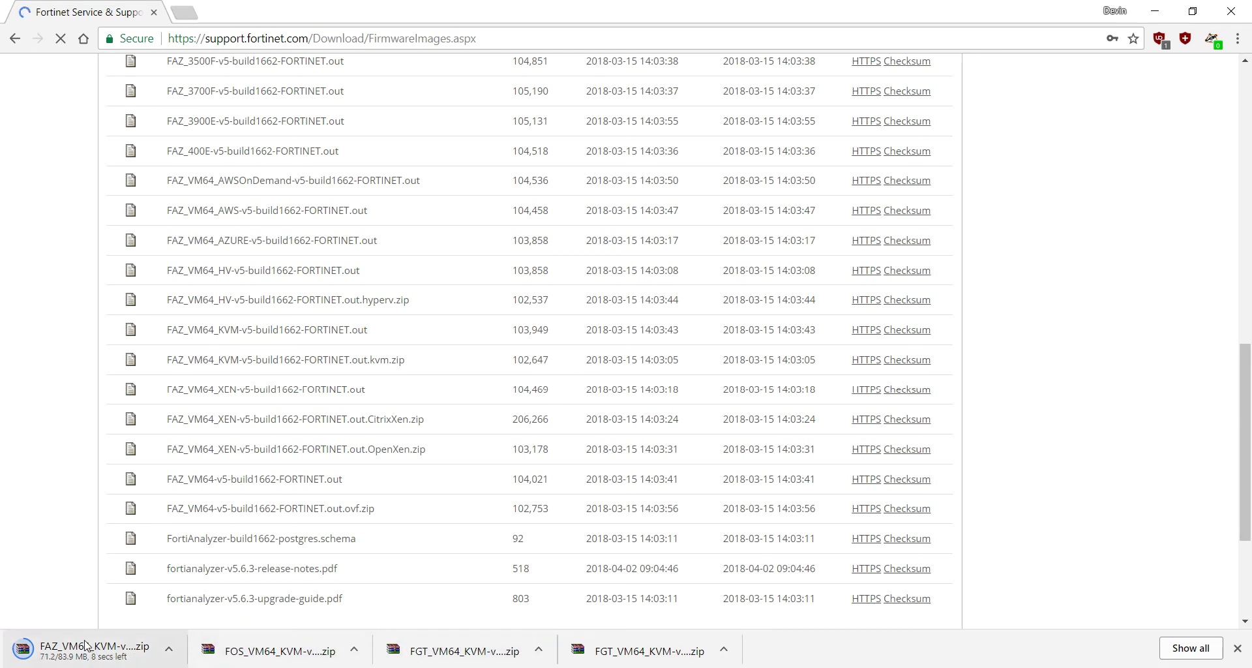
click(169, 651)
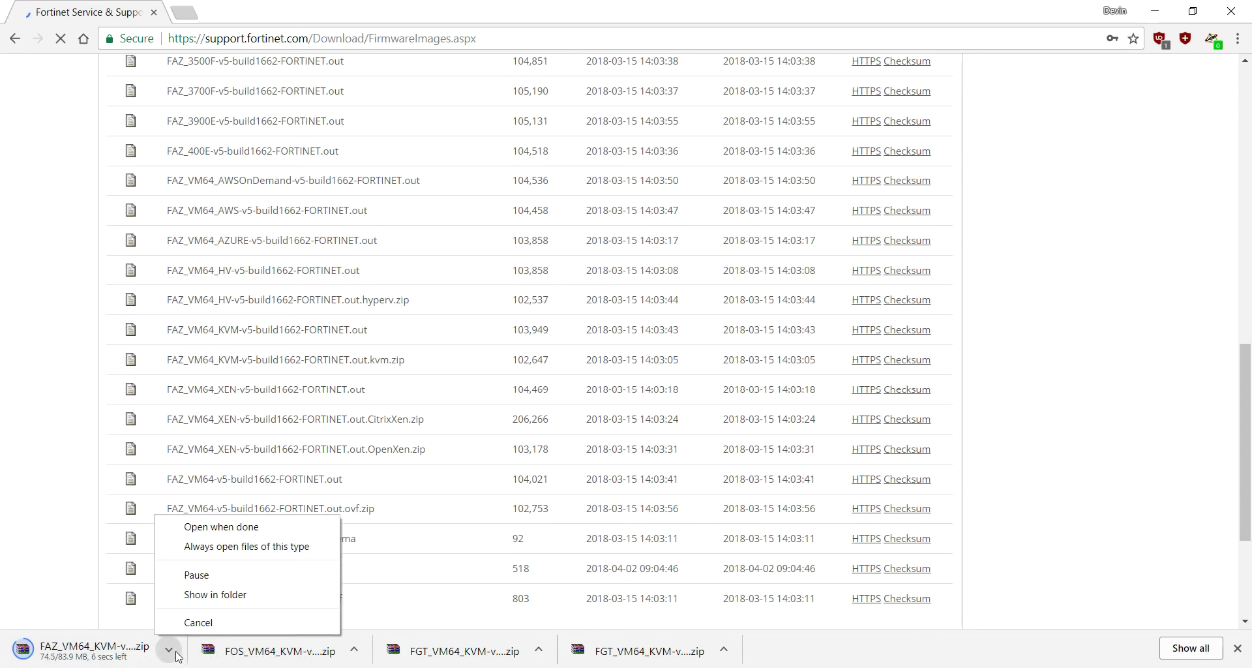
click(450, 493)
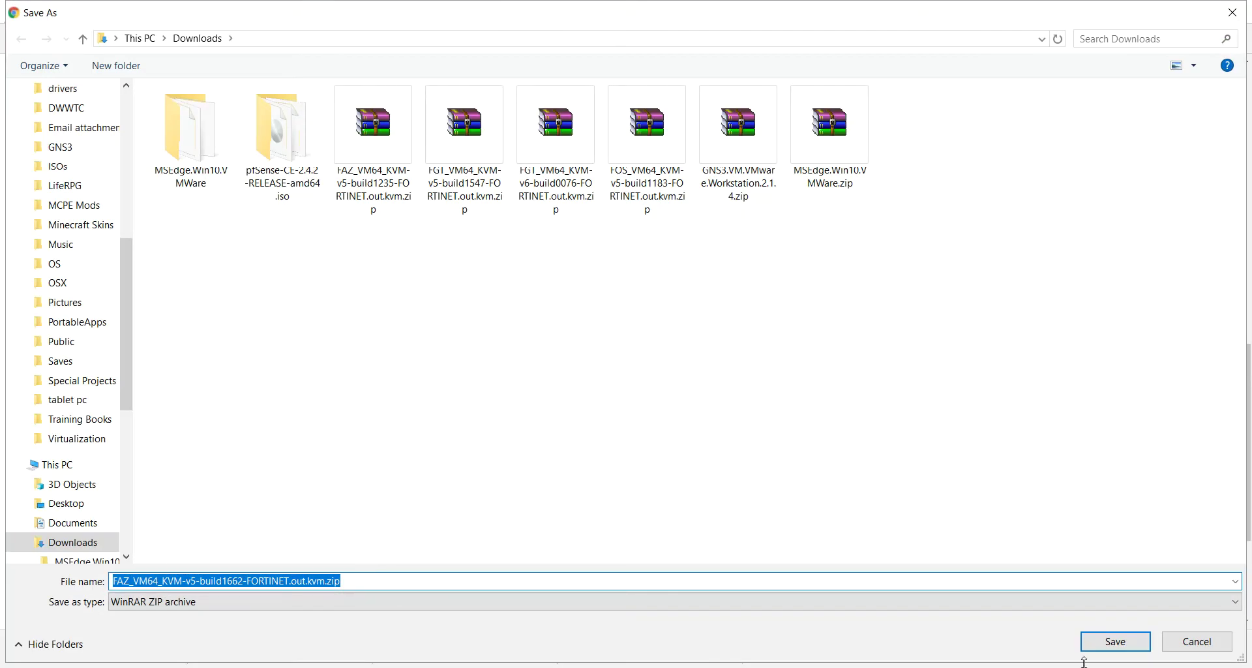
click(1116, 644)
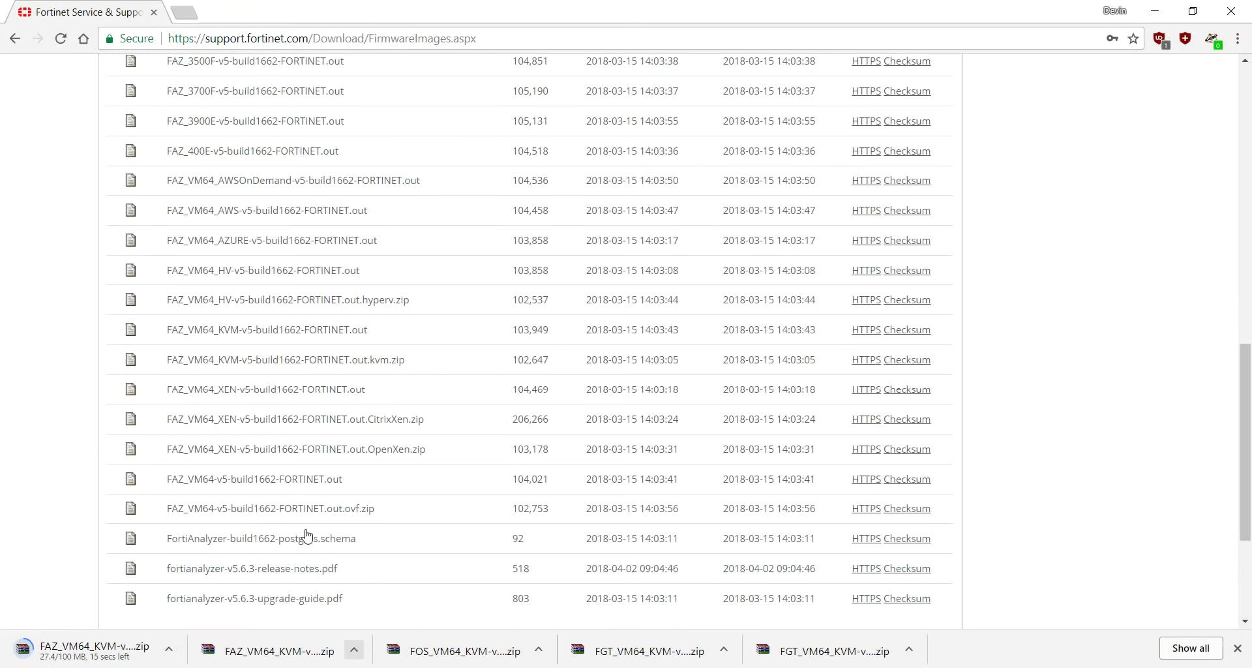
Step: Switch the product to FortiManager and show its firmware download folders
scroll(310, 535, up, 15)
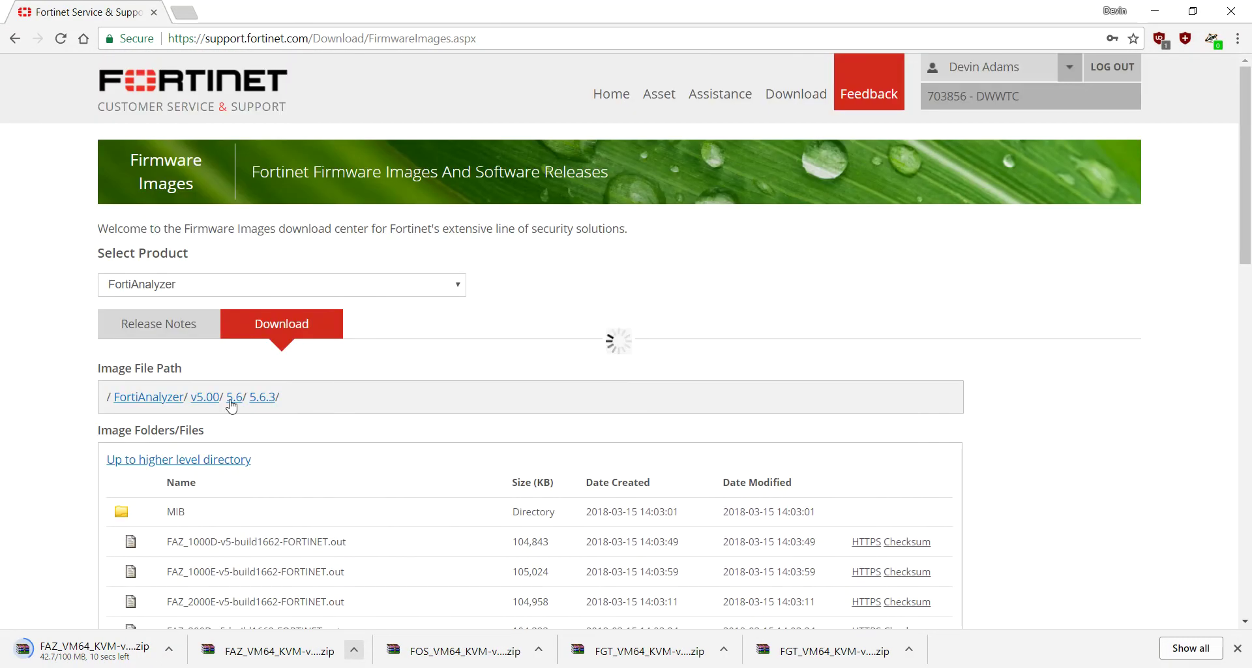
click(224, 287)
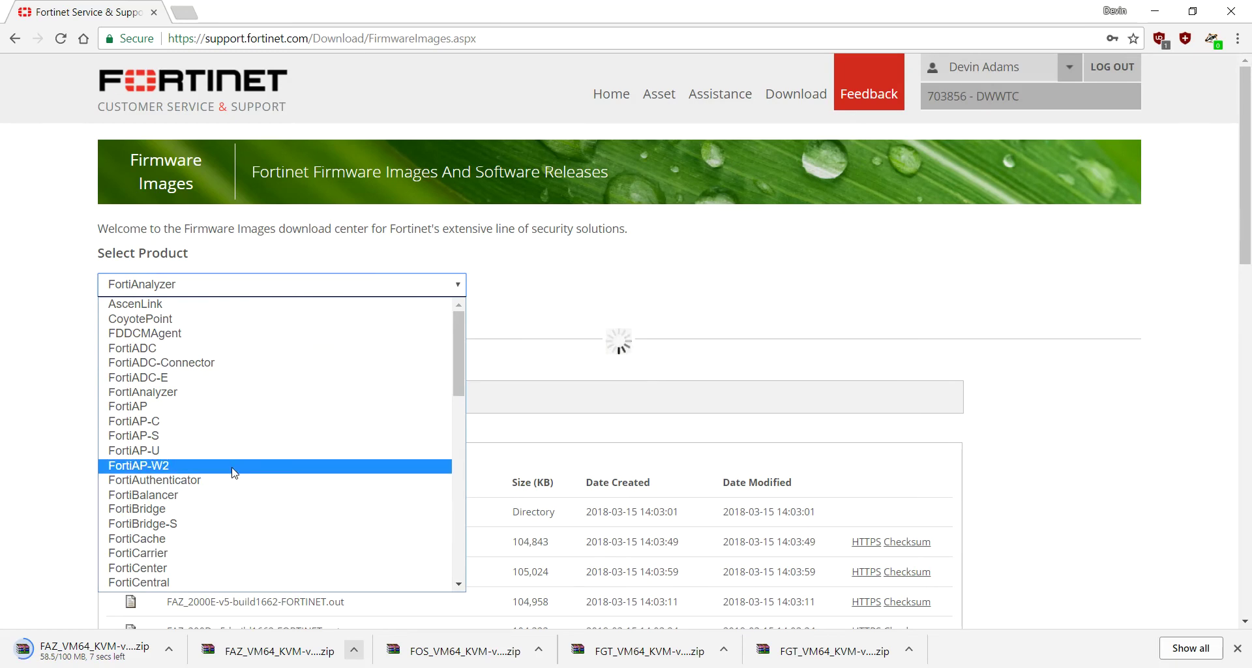
scroll(235, 472, down, 3)
scroll(235, 472, down, 3)
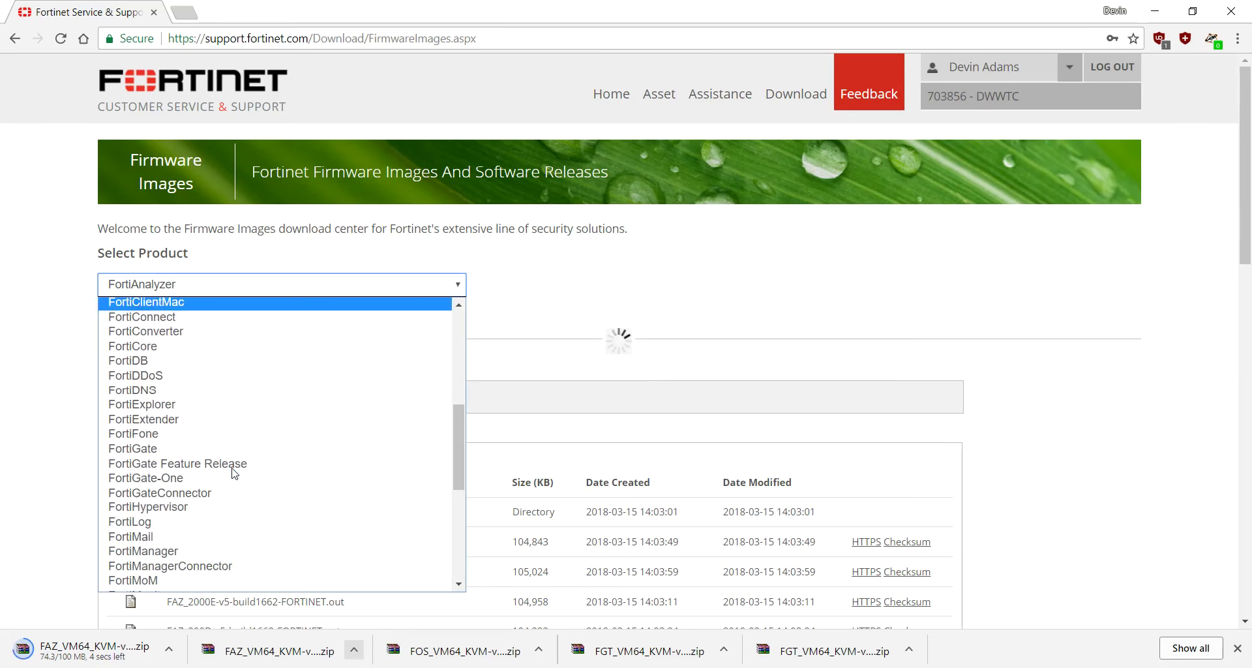
click(219, 554)
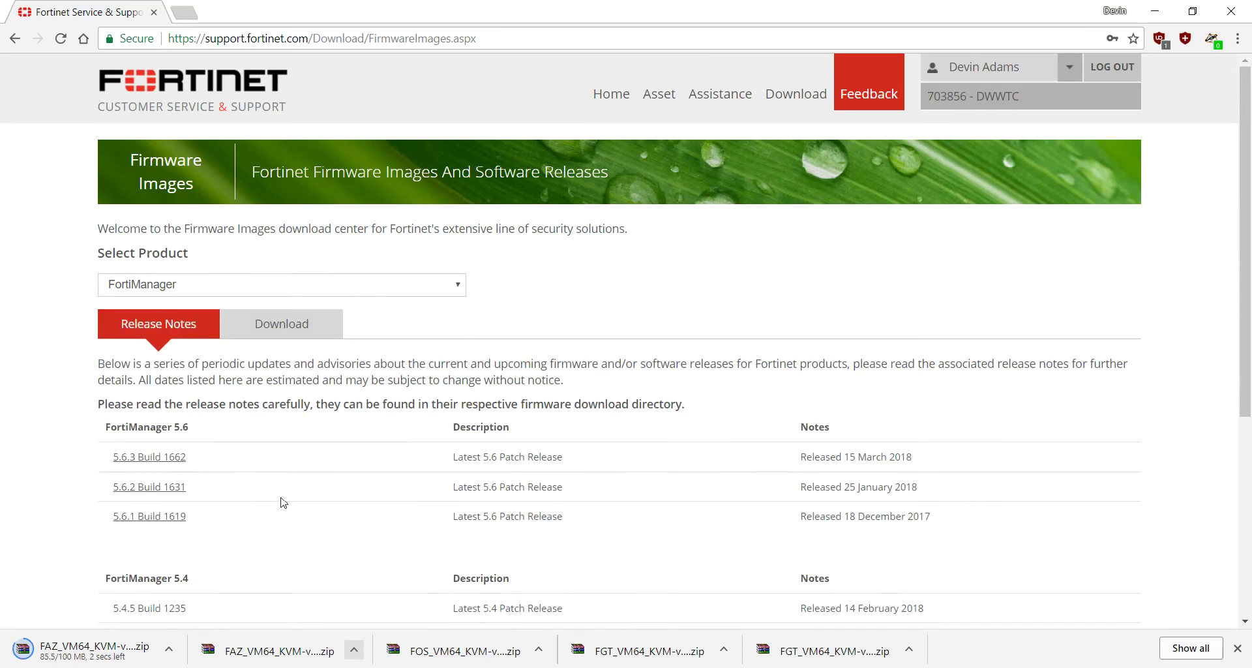
click(279, 336)
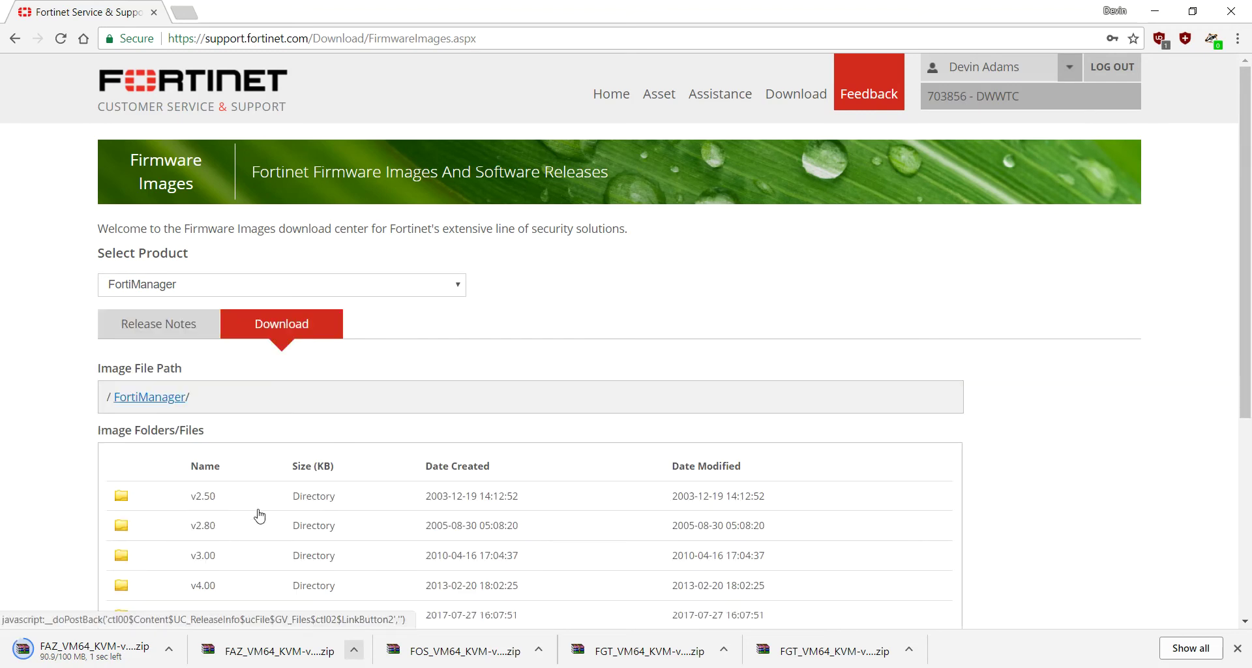
Step: Open the FortiManager v5.00 > 5.4 > 5.4.5 firmware folder
scroll(149, 574, down, 4)
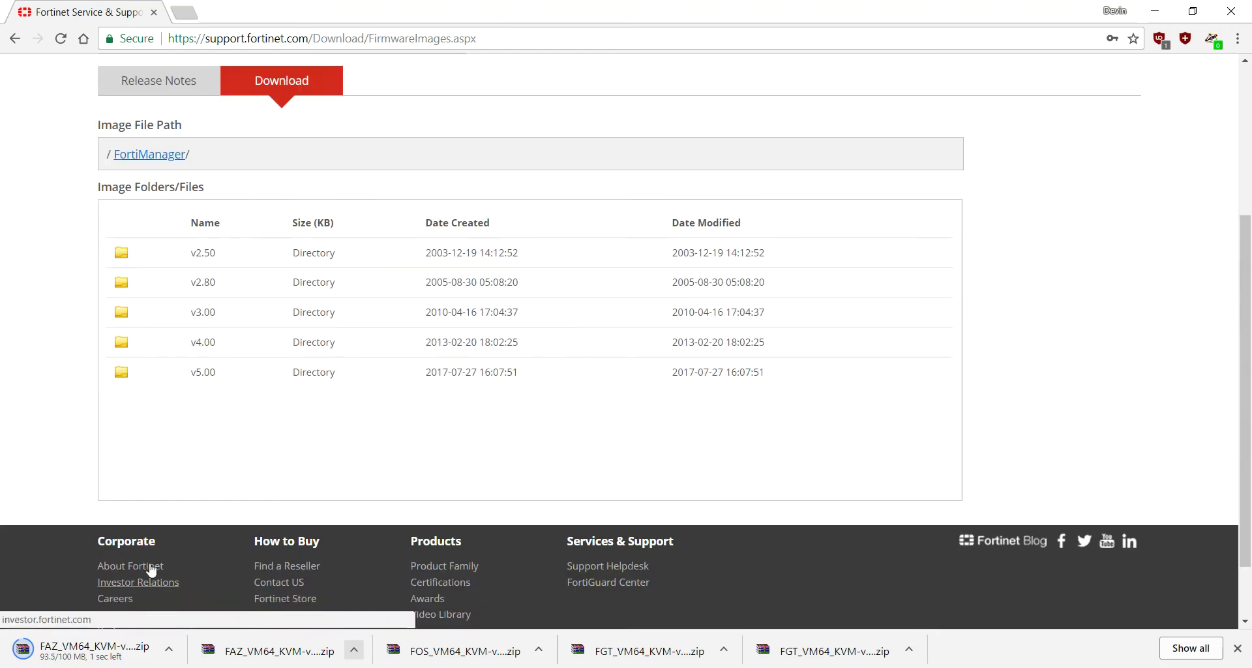
click(122, 372)
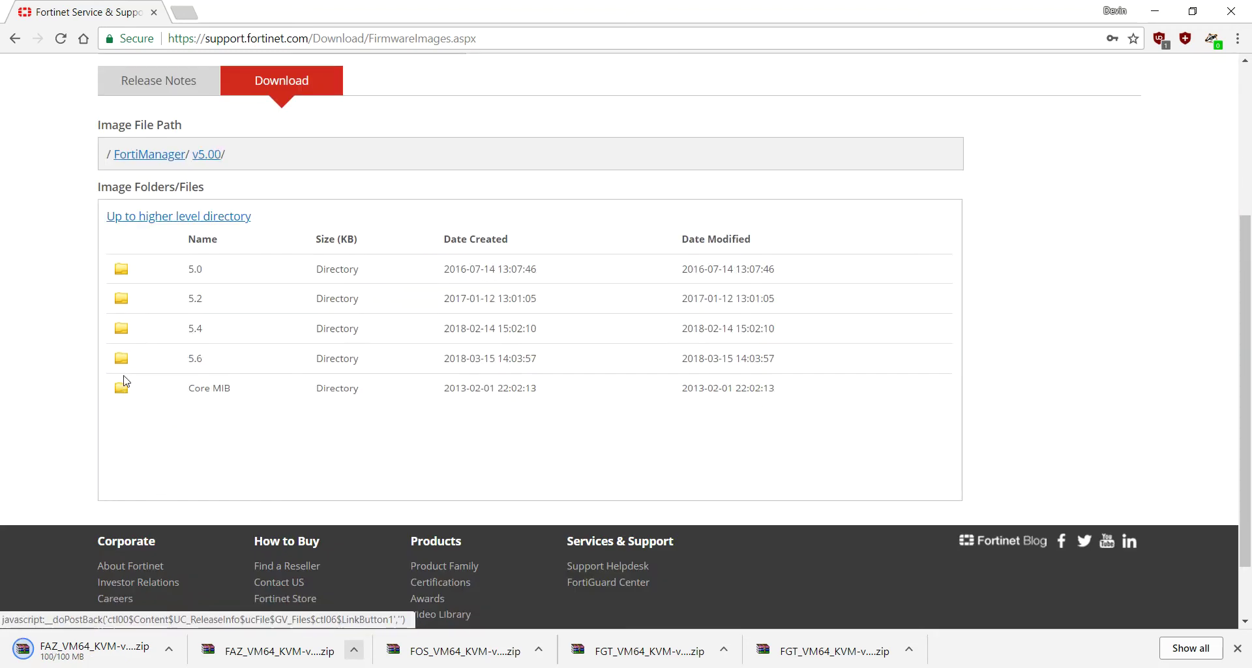
click(124, 332)
click(205, 421)
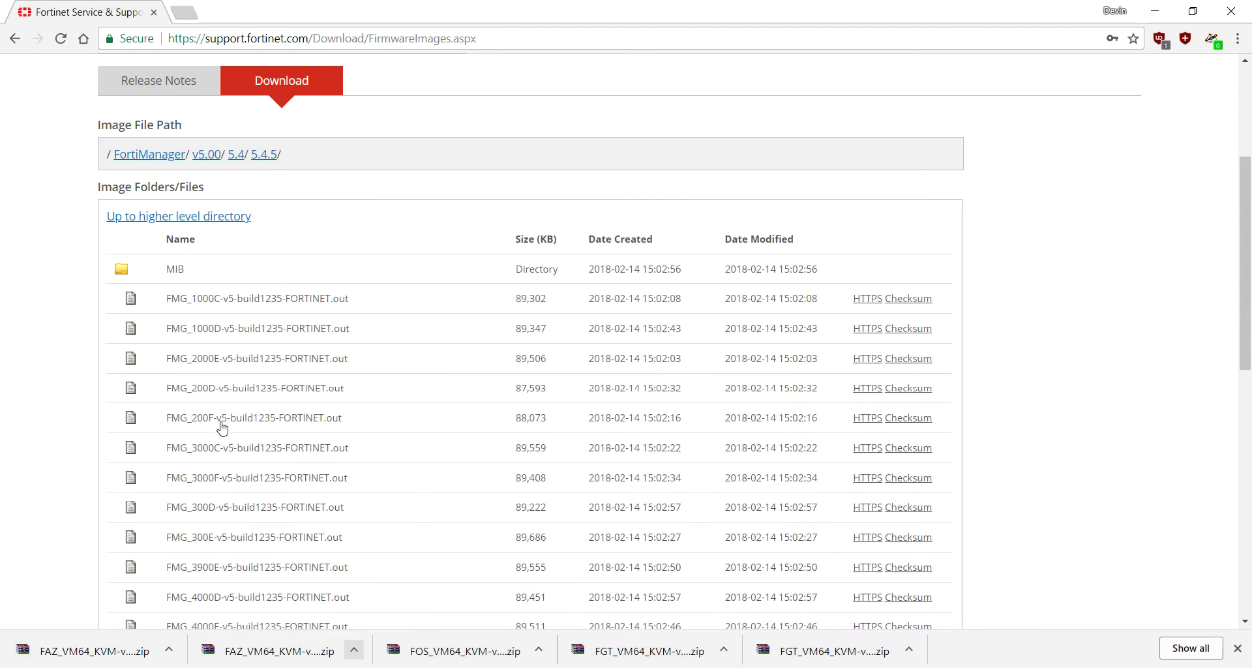
scroll(215, 427, down, 10)
scroll(222, 428, up, 1)
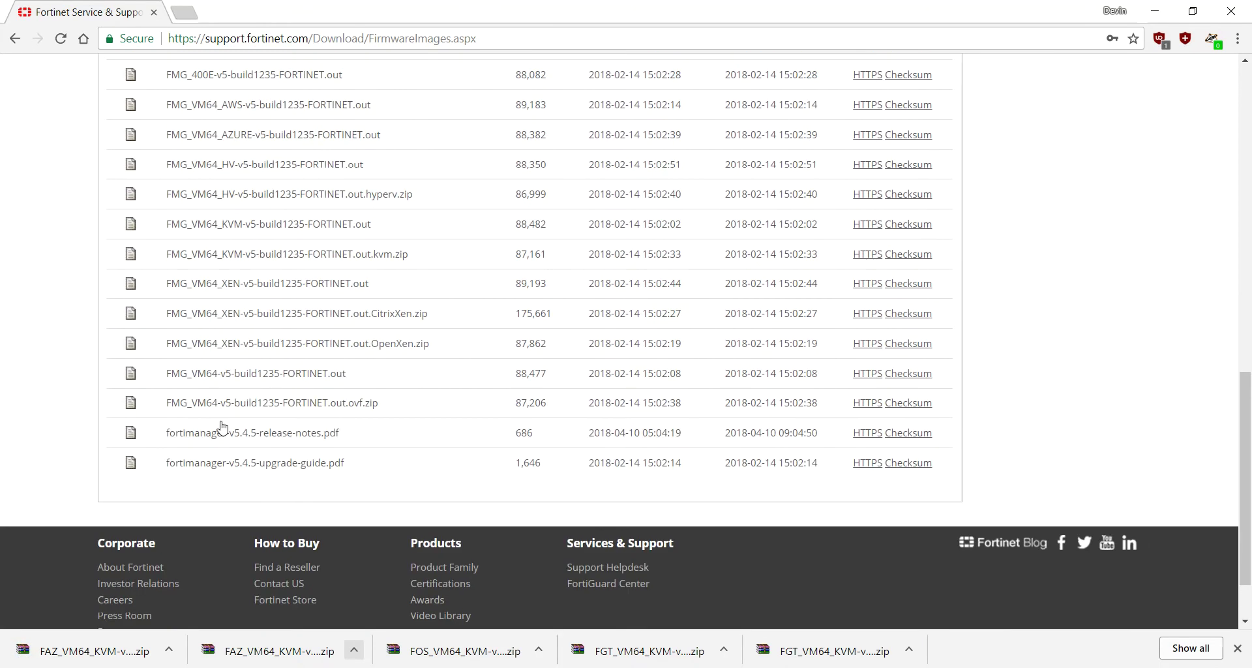
Step: Save FMG_VM64_KVM-v5-build1235-FORTINET.out.kvm.zip to Downloads, keeping FortiManager selected
click(862, 254)
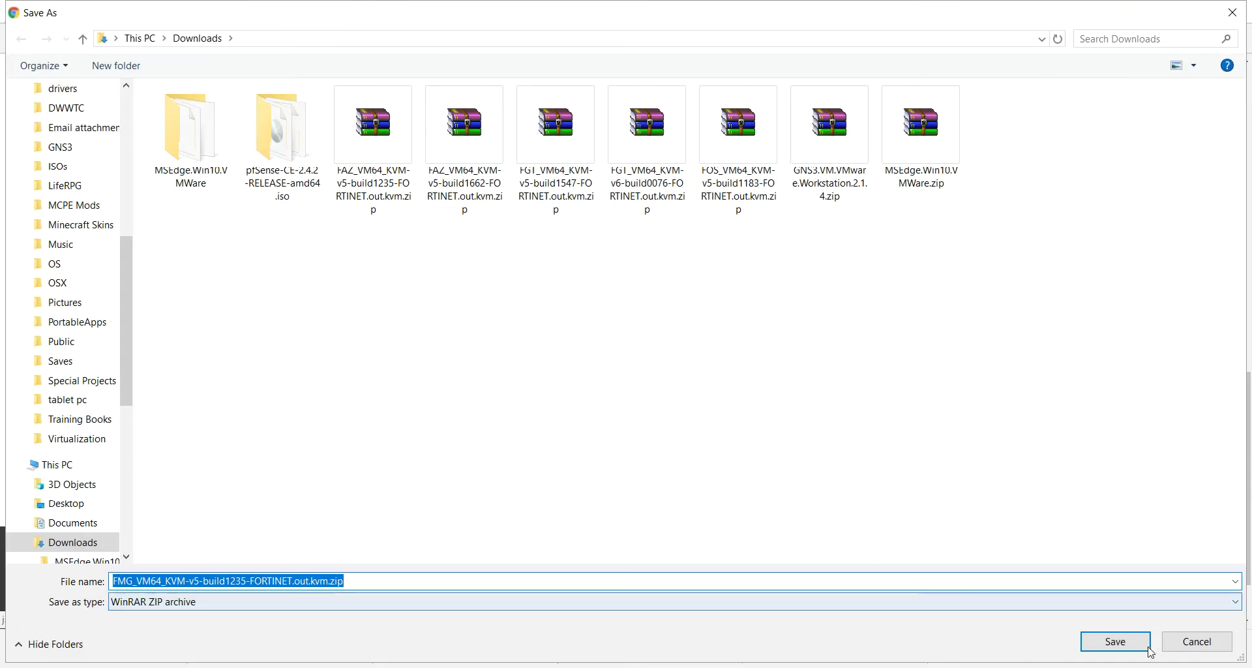
click(1148, 648)
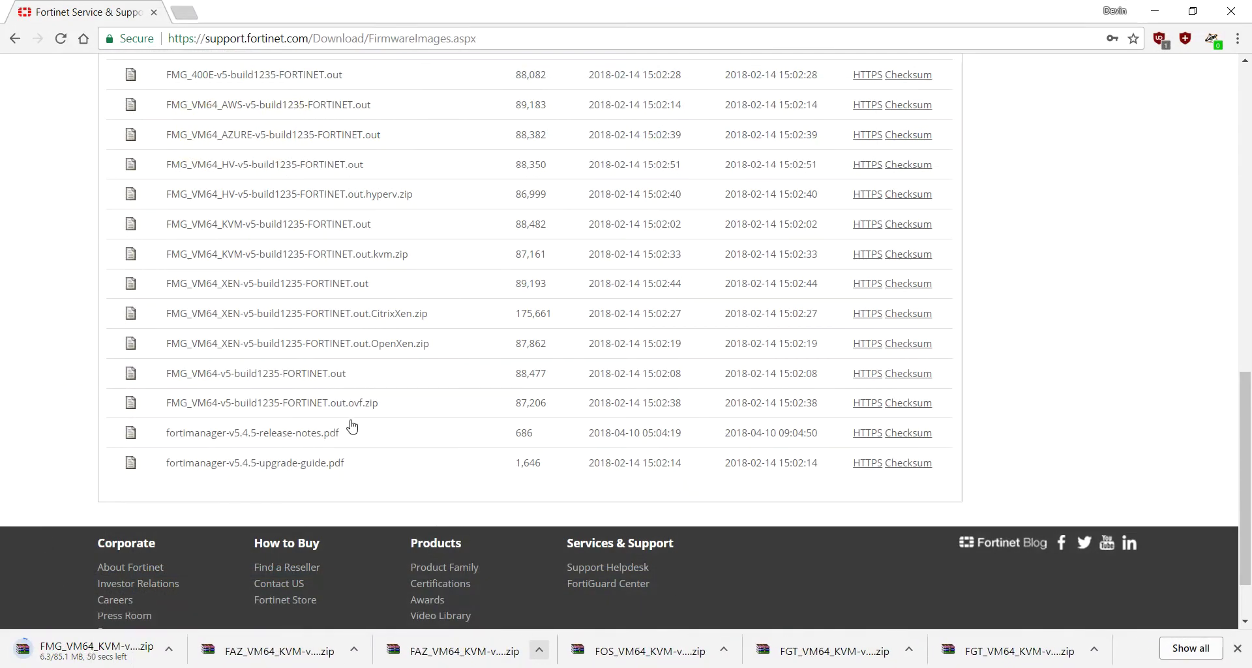
scroll(350, 428, up, 20)
click(222, 284)
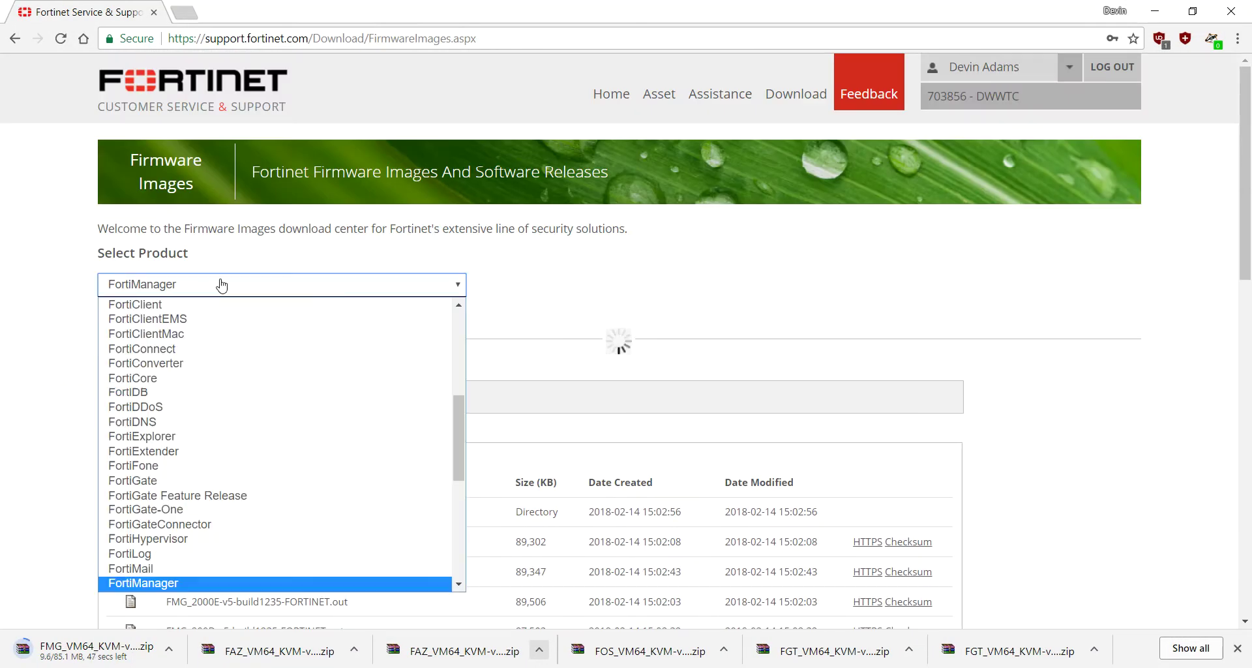
scroll(236, 313, up, 4)
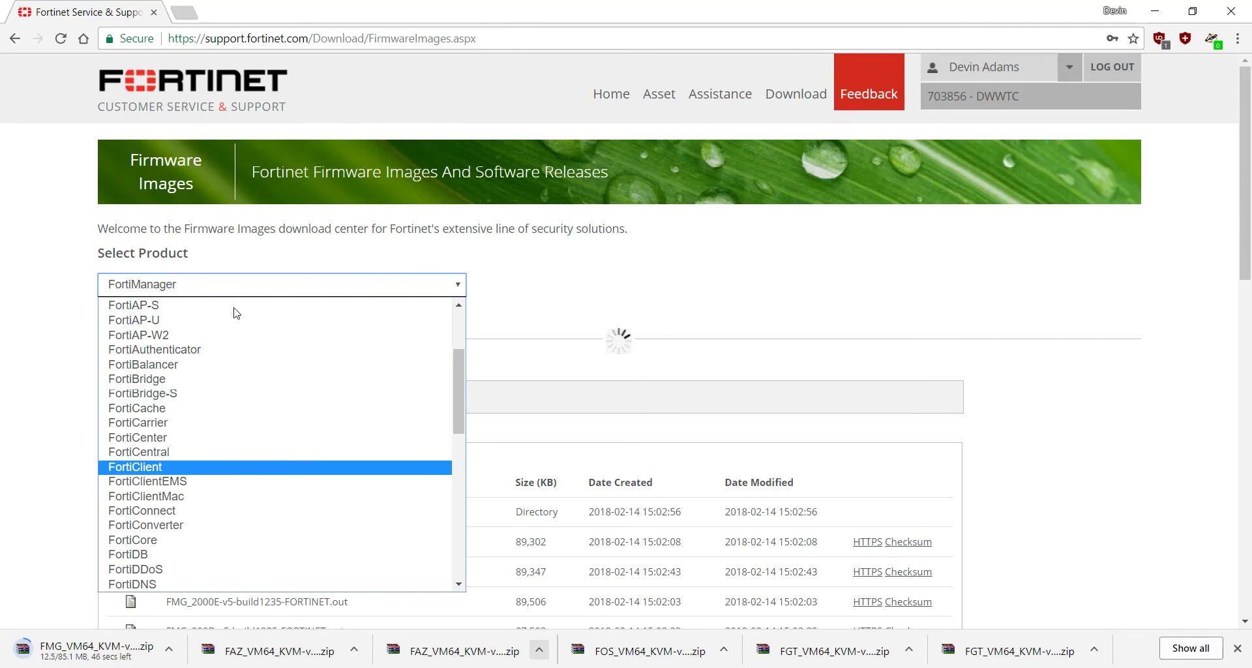
click(304, 248)
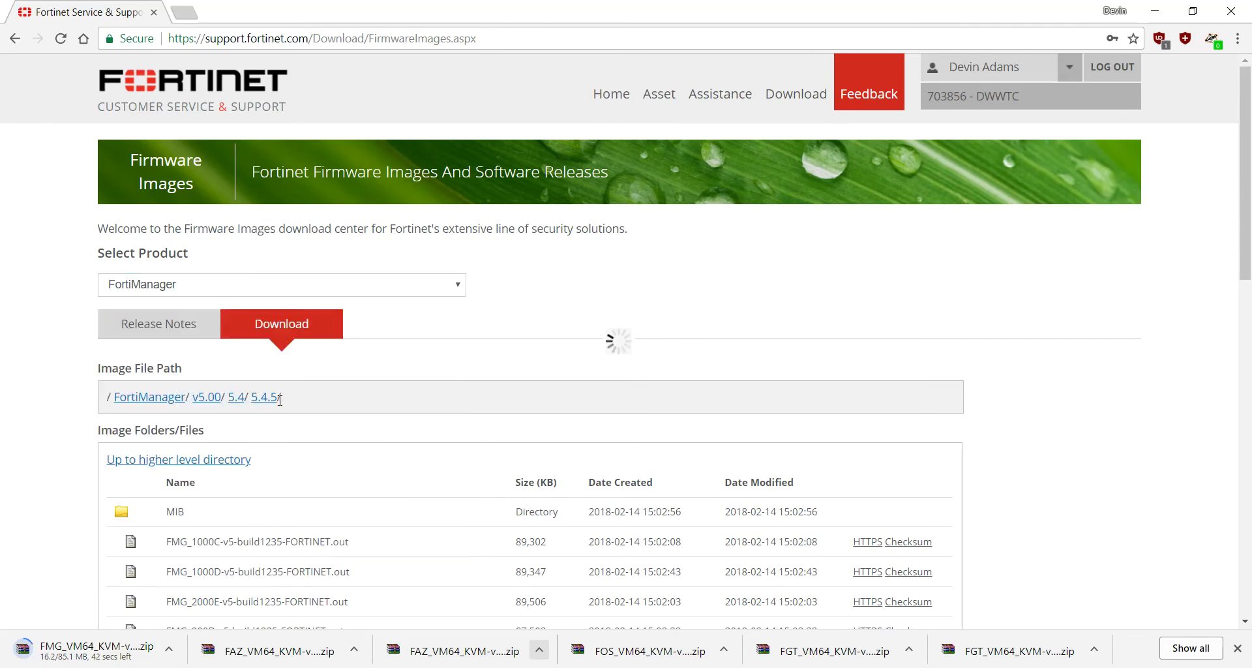
Step: Open the FortiManager 5.6.3 folder and request FMG_VM64_KVM-v5-build1662-FORTINET.out.kvm.zip
click(208, 397)
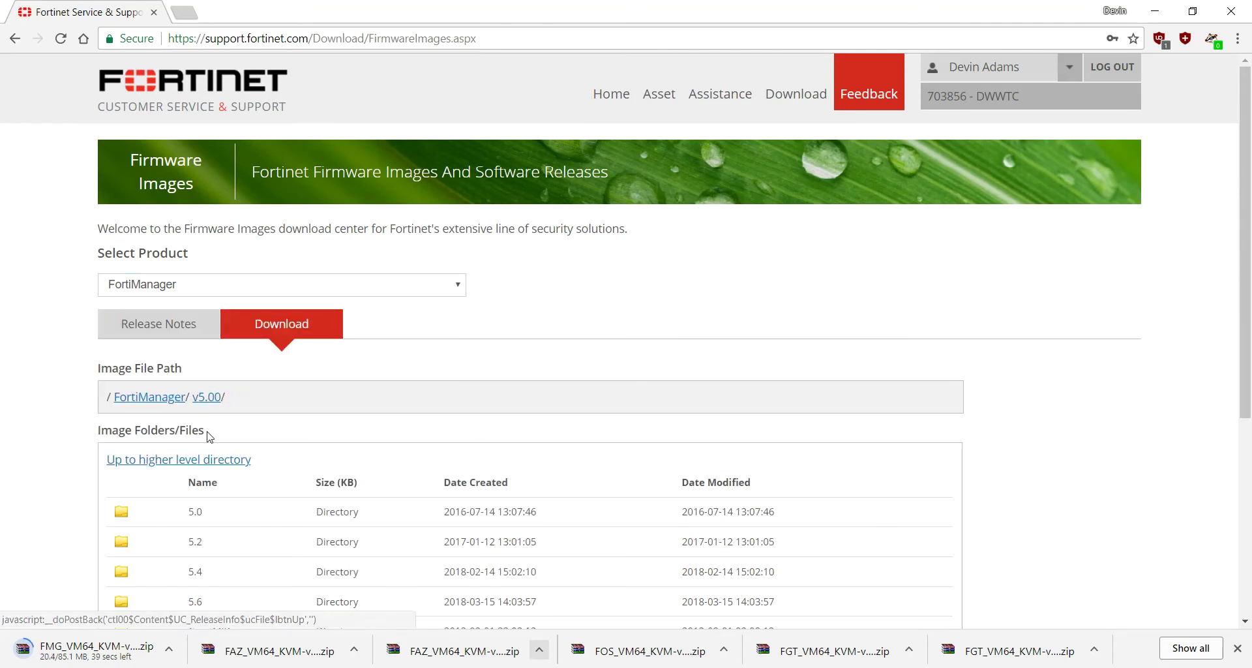
scroll(188, 365, down, 5)
click(123, 281)
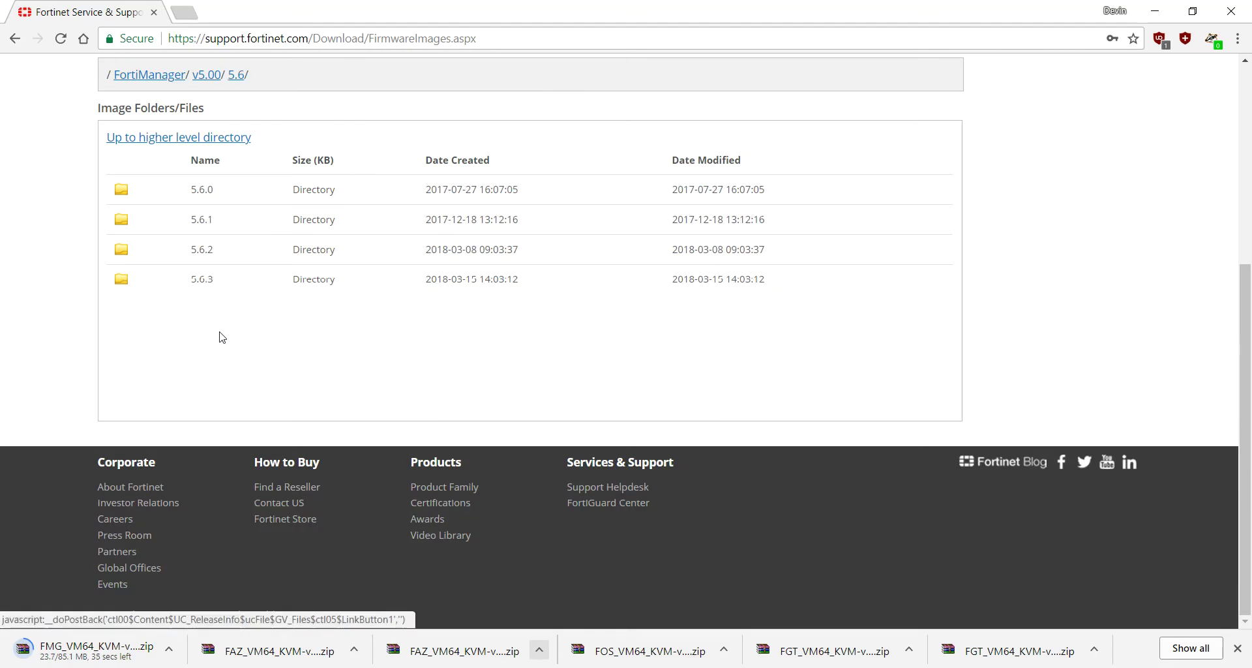
click(128, 292)
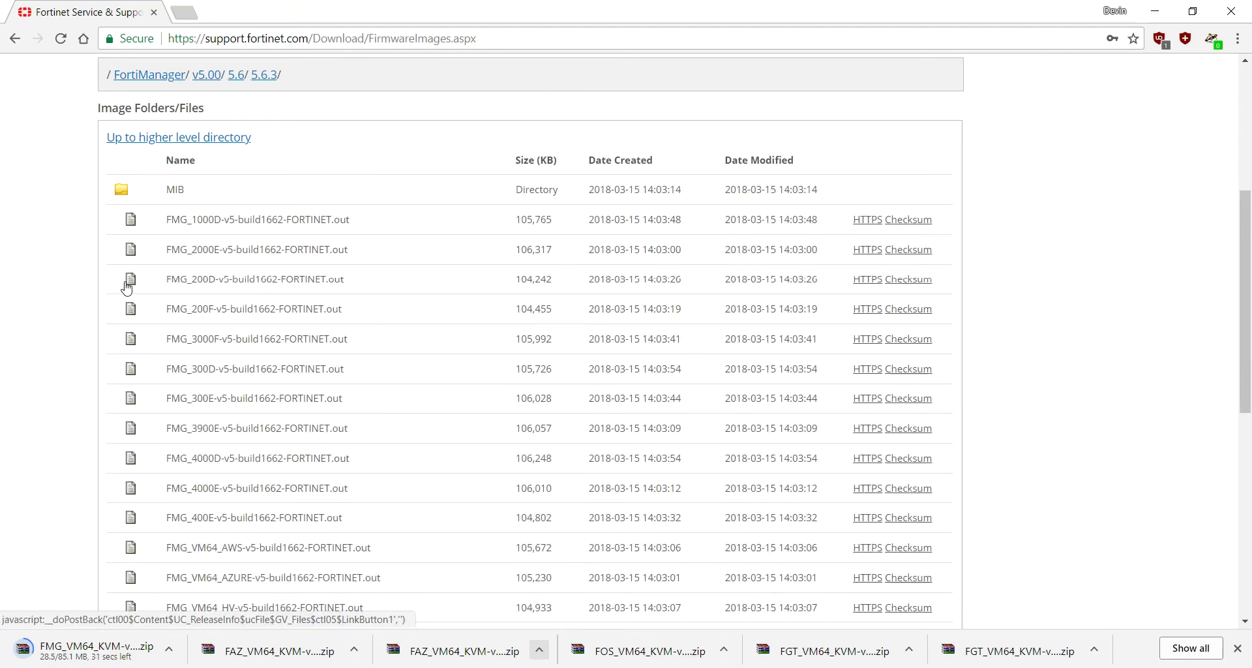
scroll(176, 336, up, 5)
scroll(183, 342, down, 4)
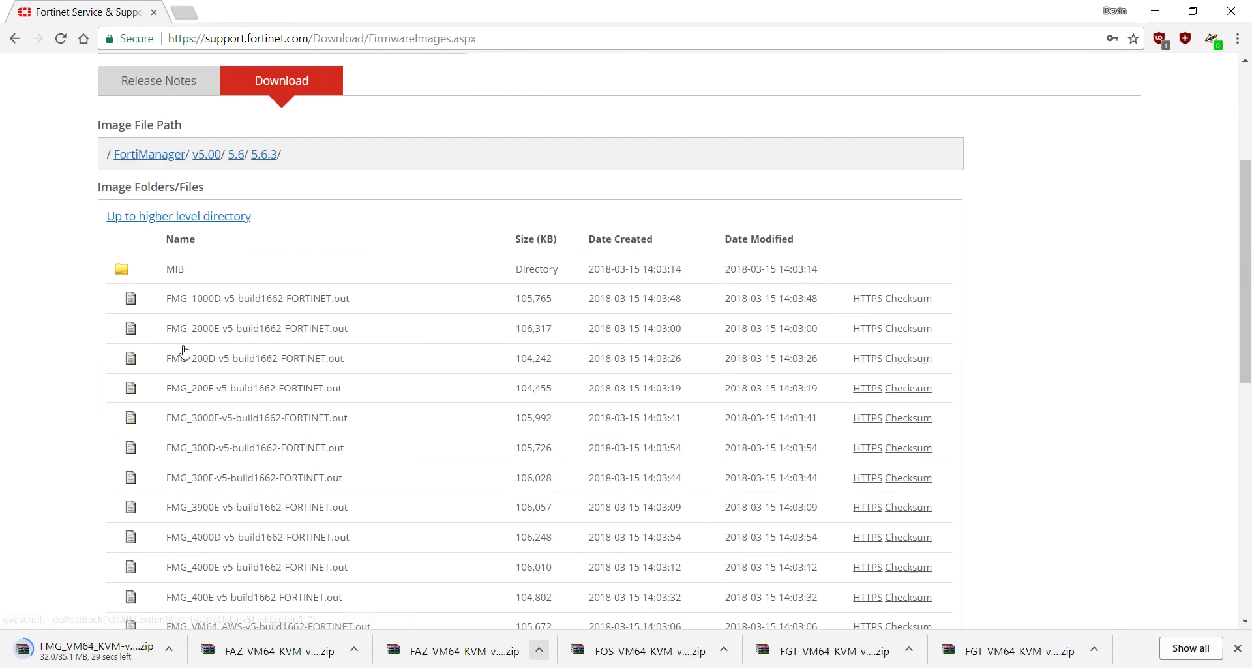
scroll(201, 386, down, 1)
scroll(202, 389, down, 6)
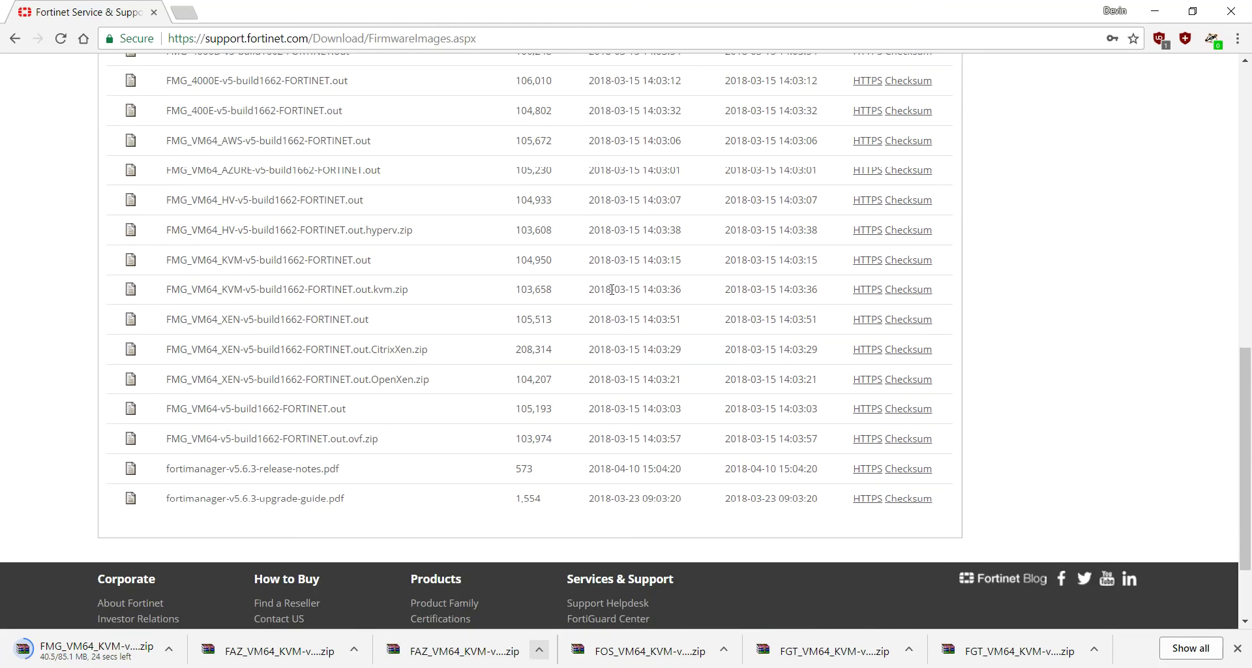
click(864, 294)
Step: Place the Downloads Explorer window beside the Save As dialog, then save the FMG_VM64_KVM-v5-build1662 zip
key(alt+Tab)
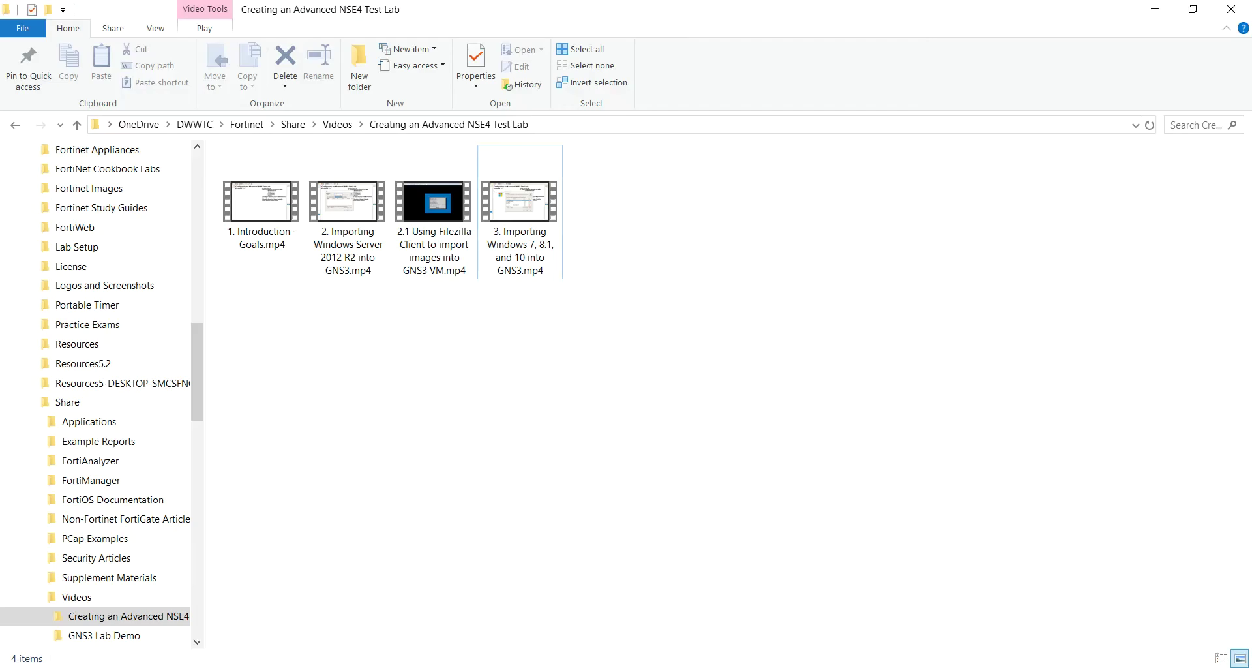
drag(494, 3, 0, 276)
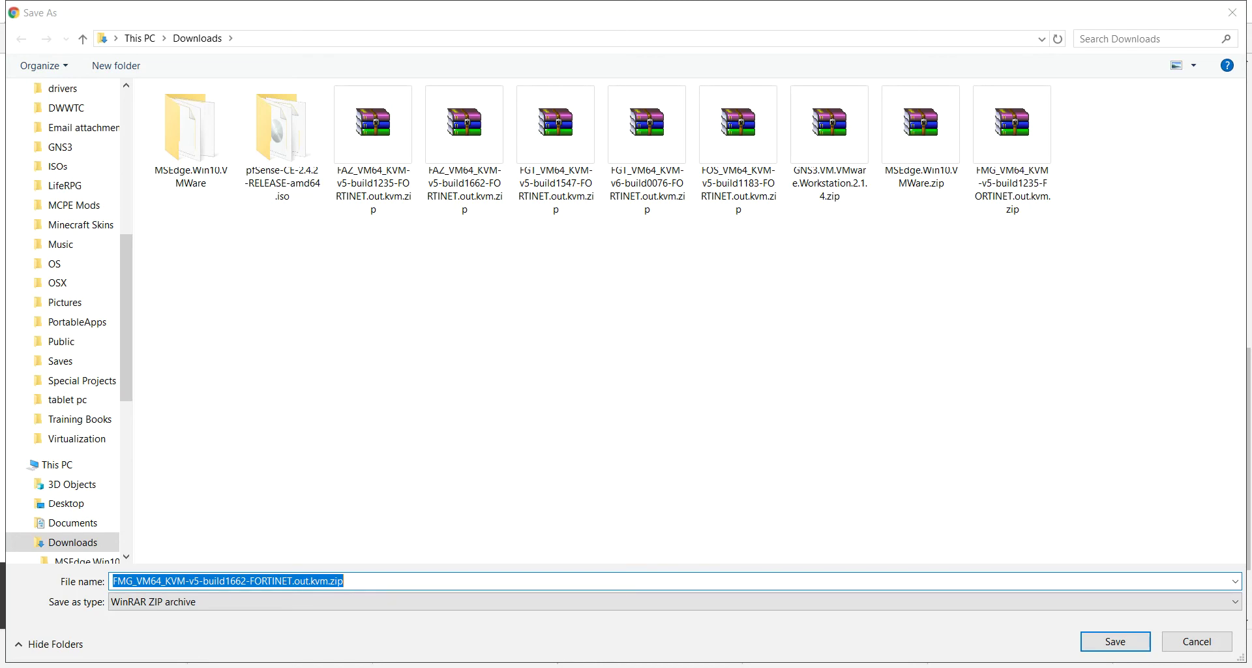
drag(0, 216, 516, 174)
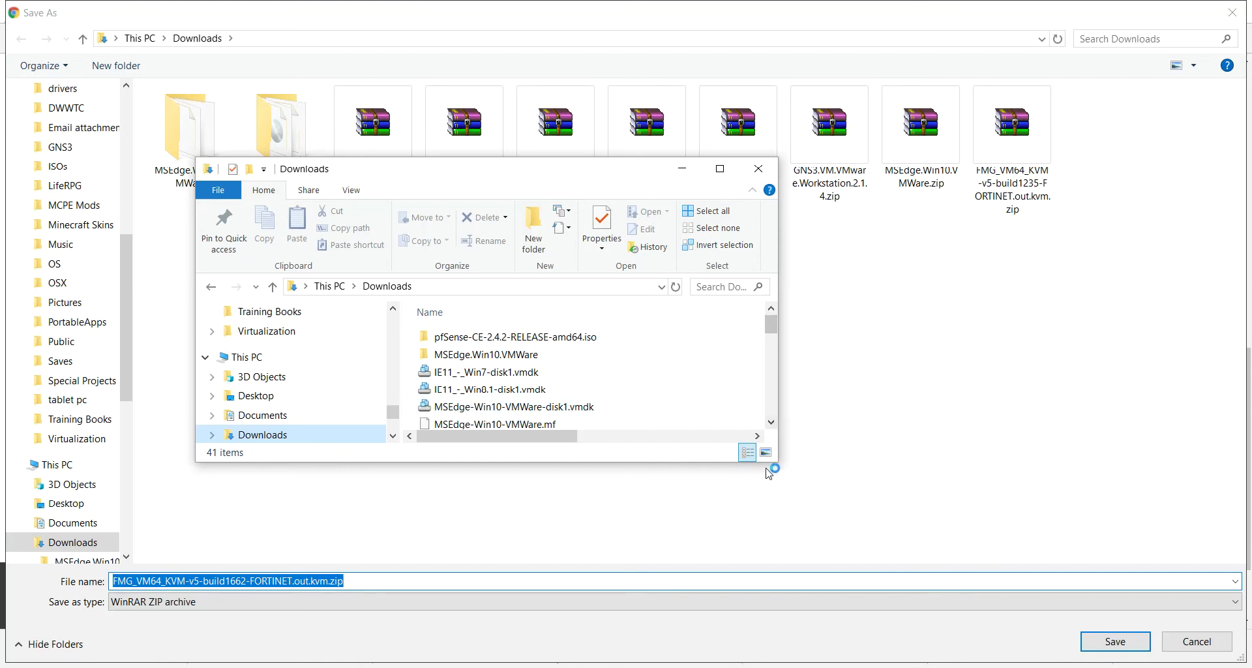
drag(771, 327, 904, 438)
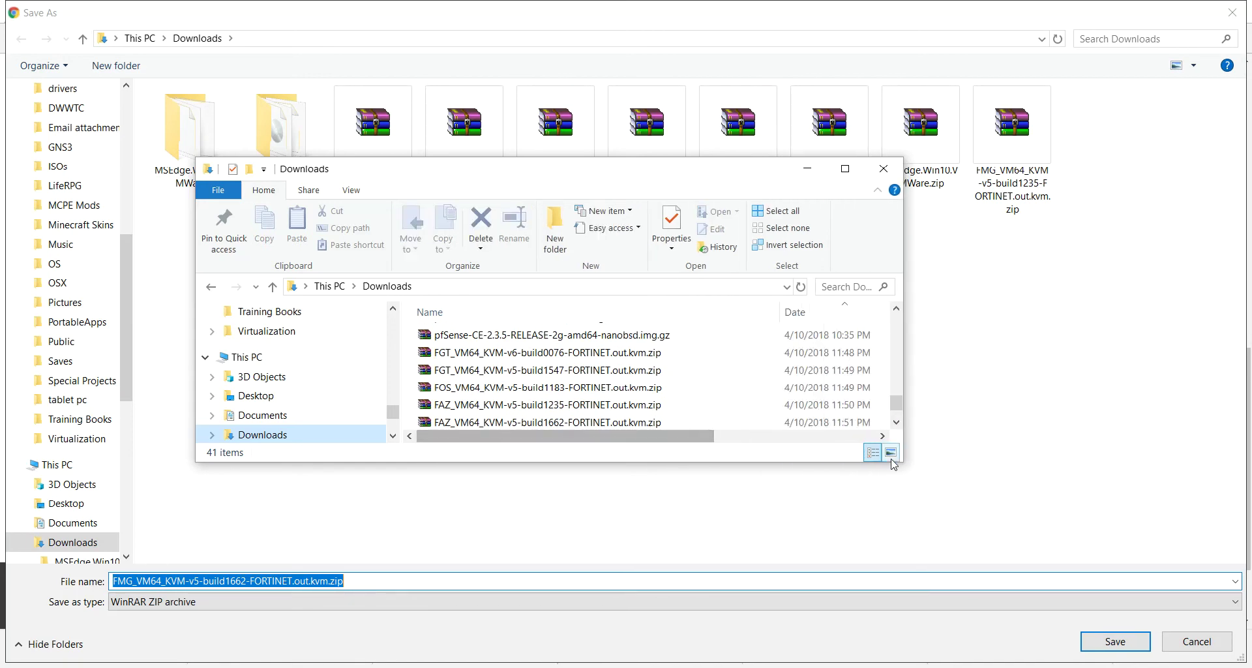
drag(836, 462, 836, 529)
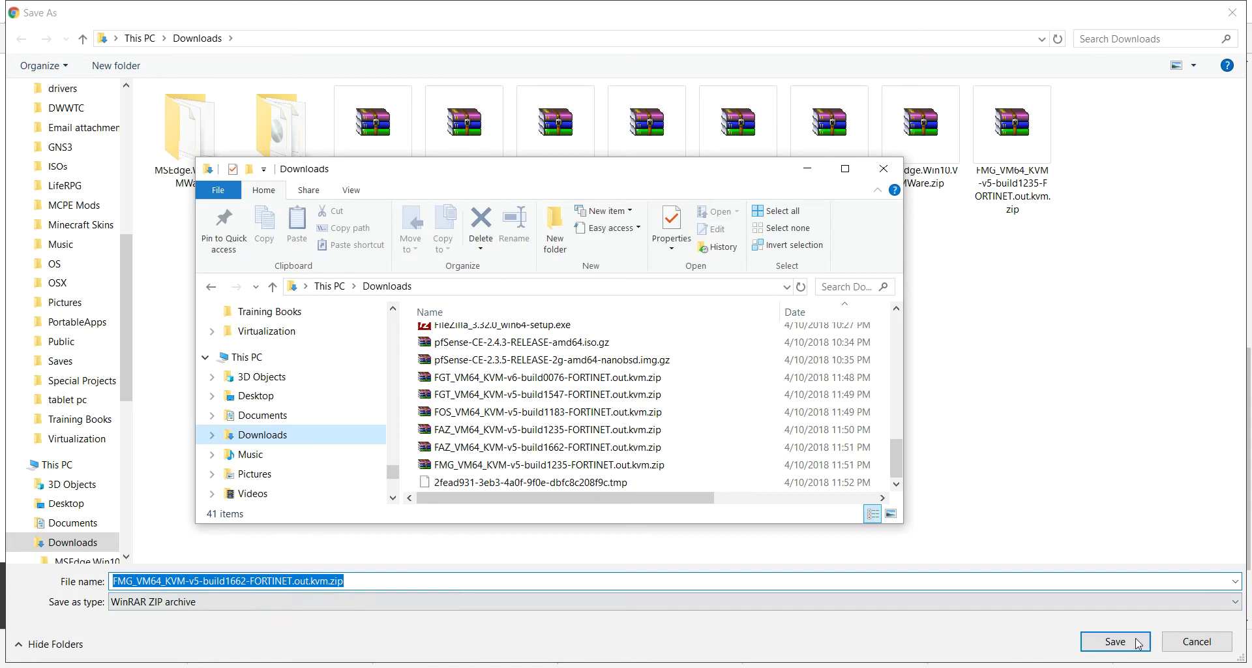
click(1116, 642)
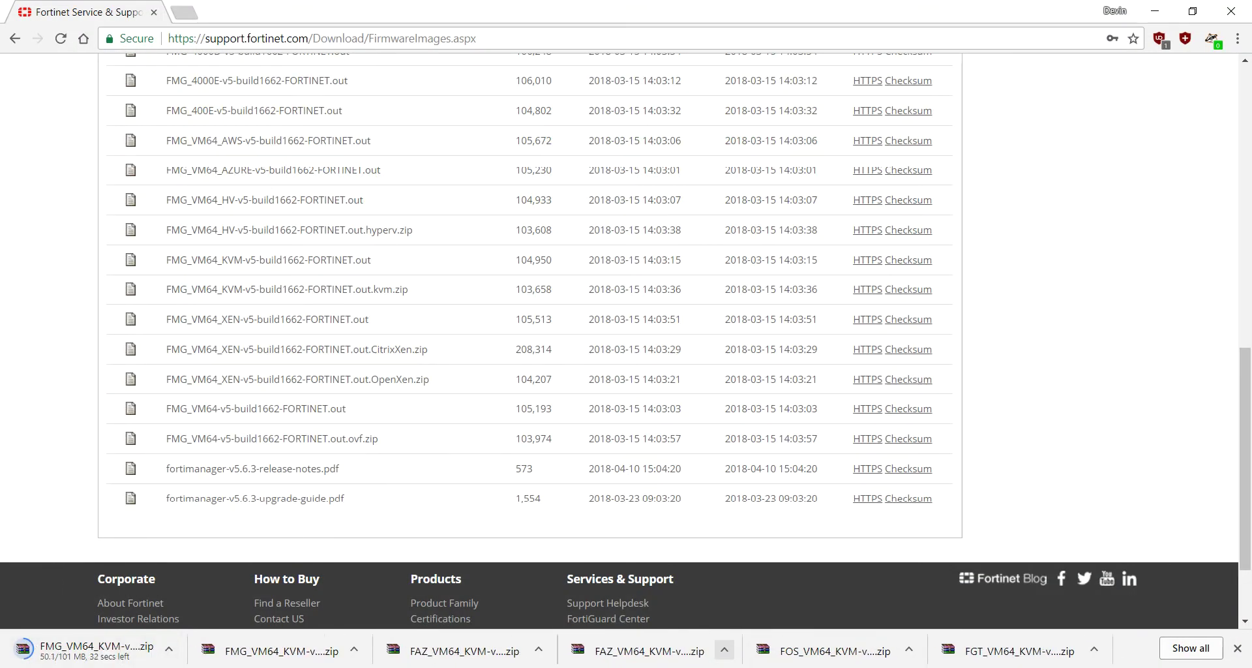
Step: Open the FGT_VM64_KVM-v6 zip from Downloads in WinRAR to see its fortios.qcow2 and dismiss the licence reminder
click(405, 667)
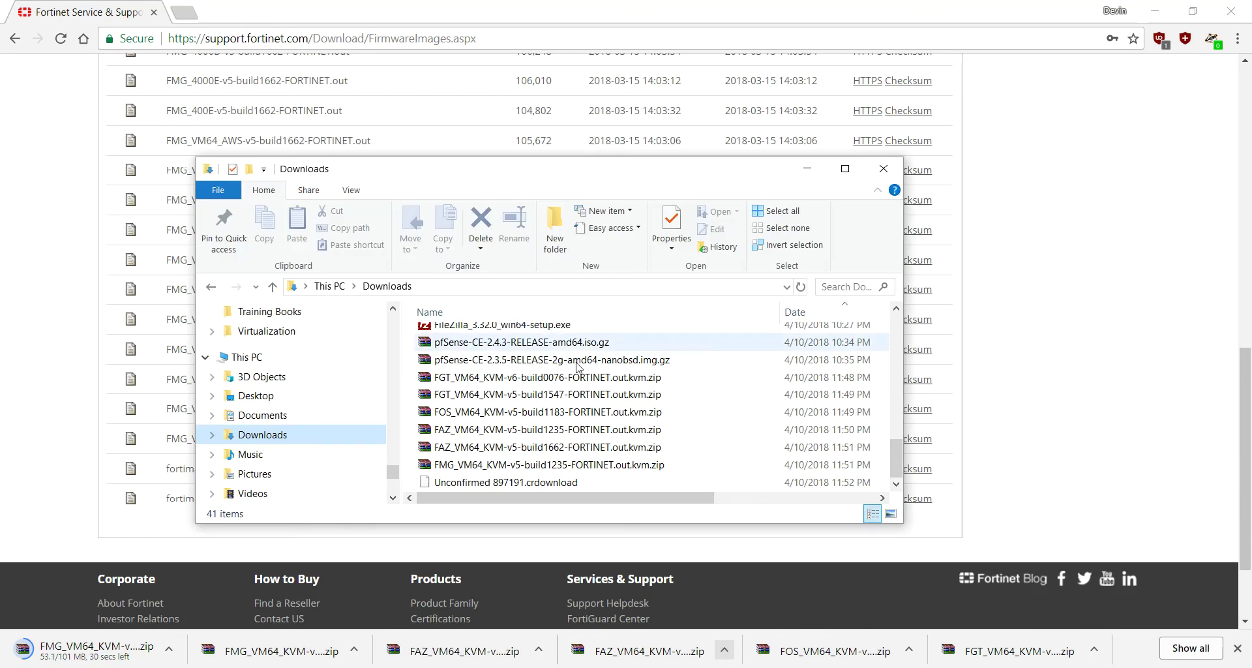
drag(450, 171, 420, 106)
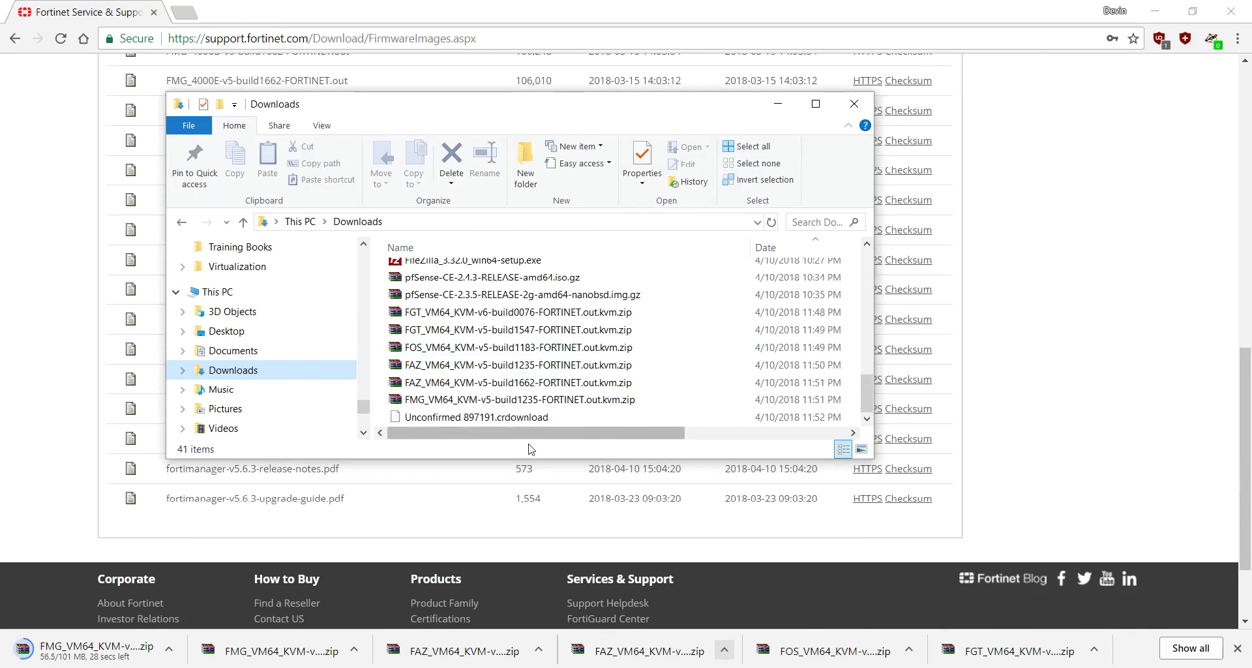
drag(531, 460, 531, 476)
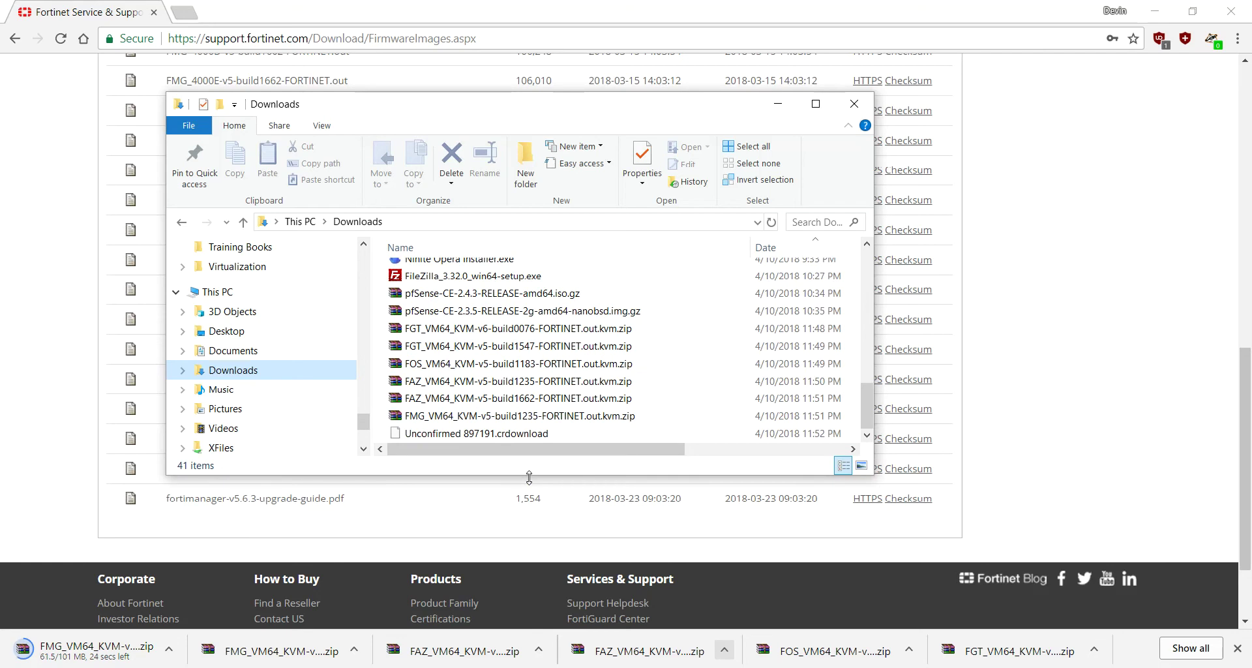
double_click(457, 329)
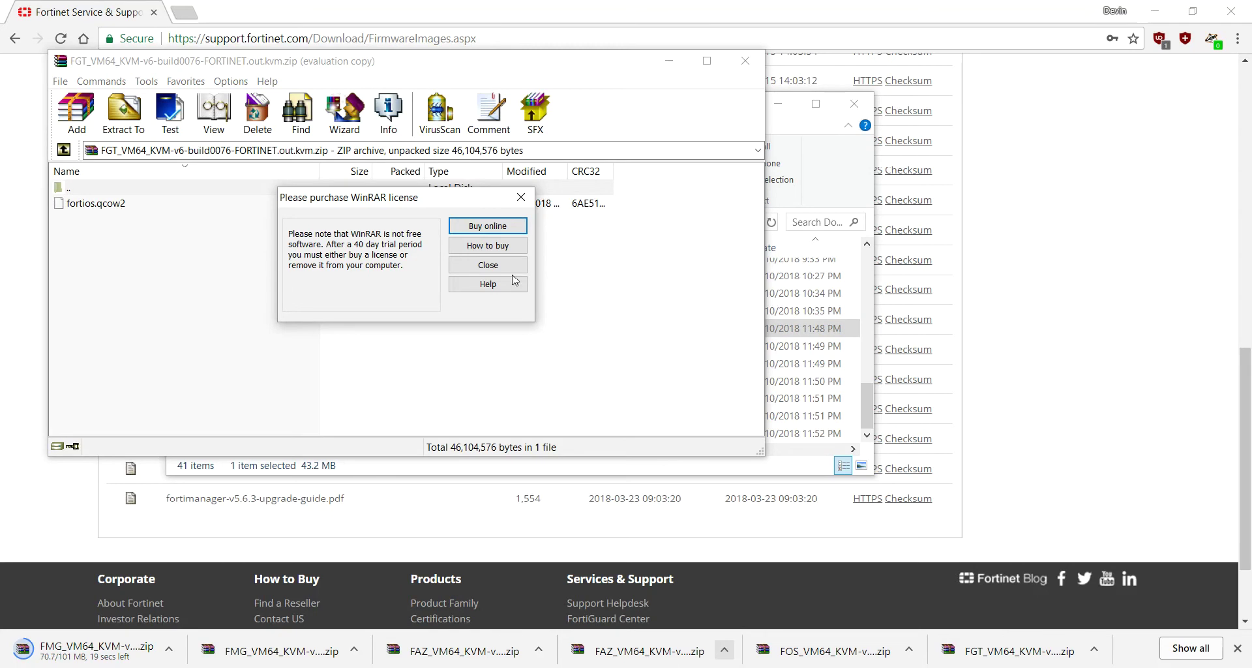
click(492, 270)
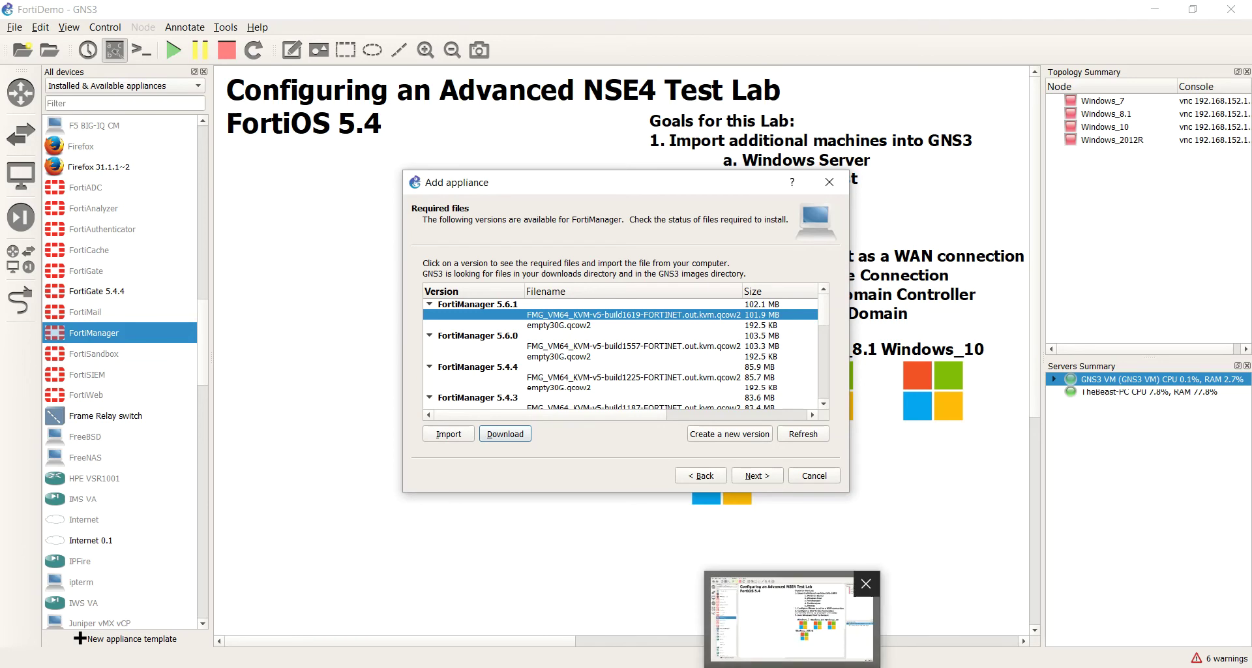
Step: Reopen and close the FortiGate zip, then select all seven Fortinet KVM zips in Downloads
click(793, 667)
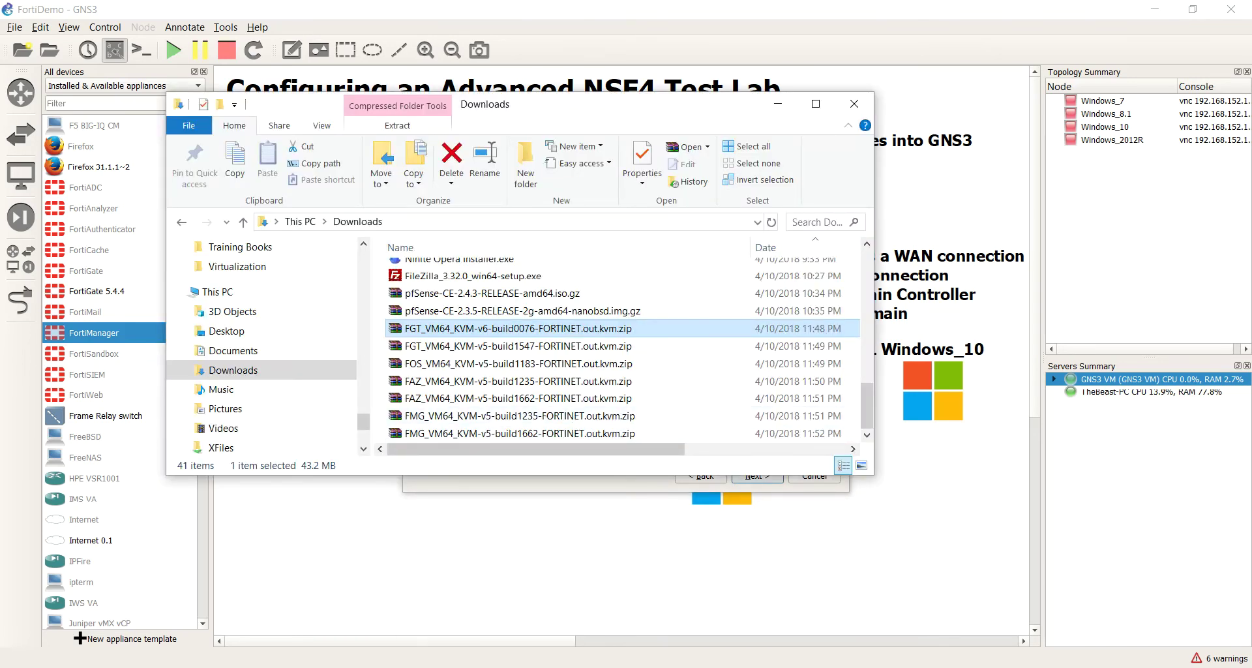
key(Return)
click(745, 63)
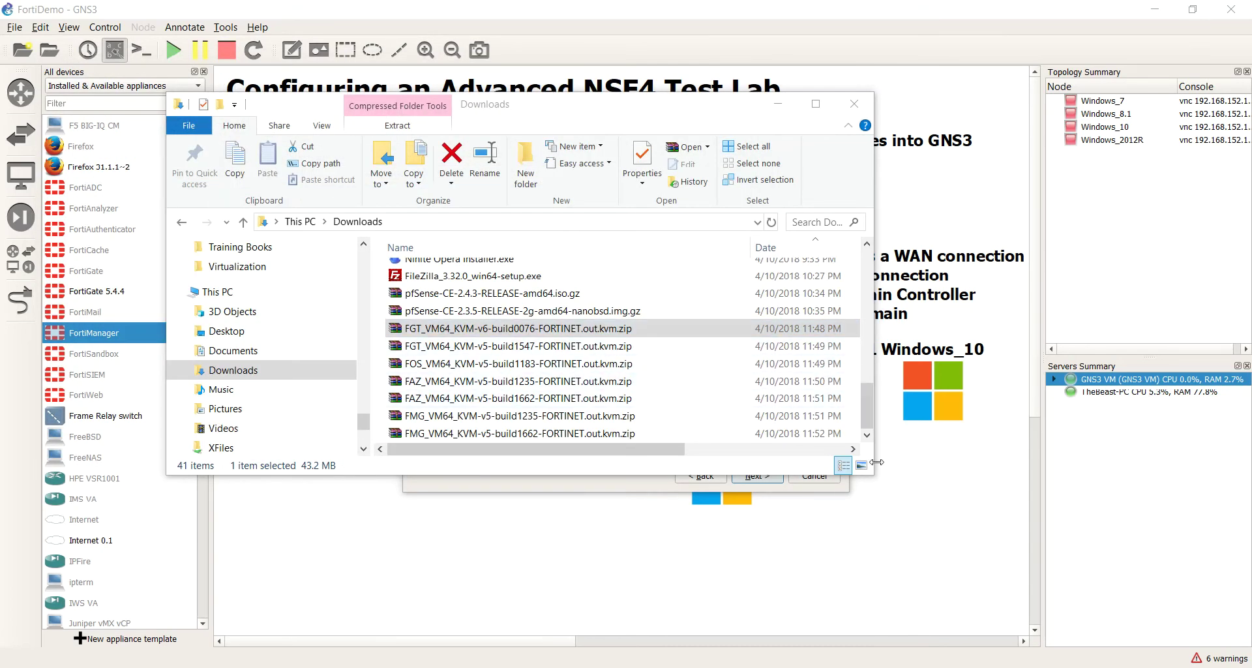
drag(875, 466, 886, 488)
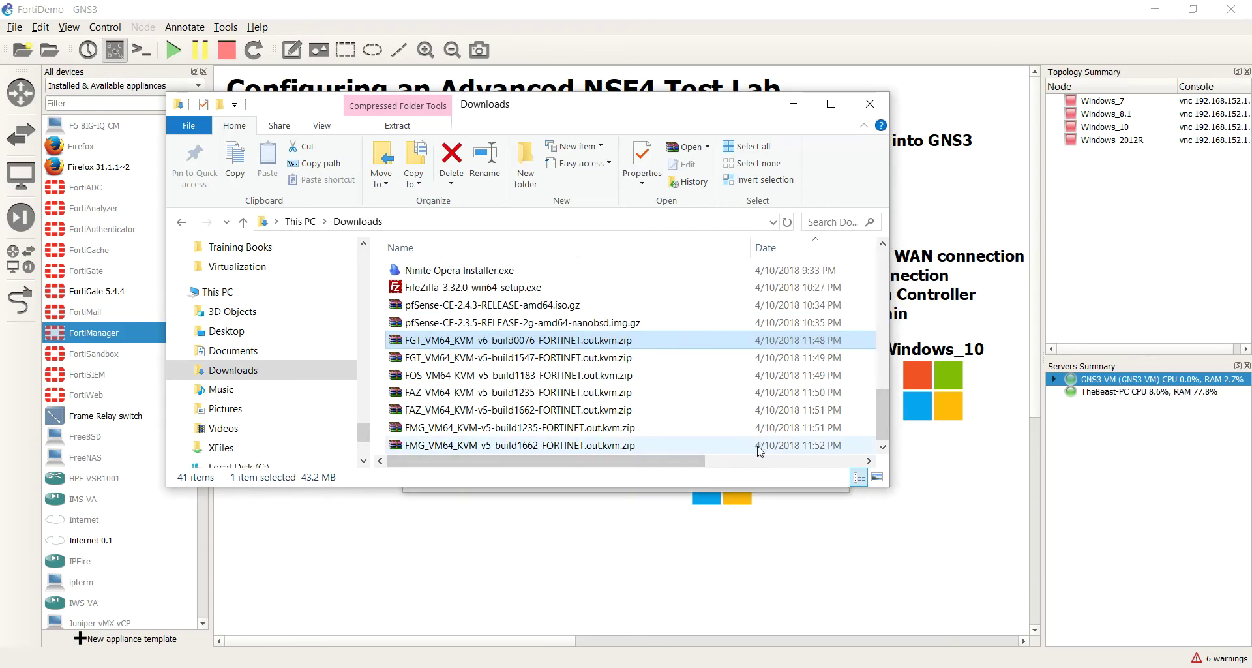
shift+click(605, 445)
Step: Extract the seven selected zips with 7-Zip's Extract to "*\" so each gets its own .kvm folder
right_click(567, 394)
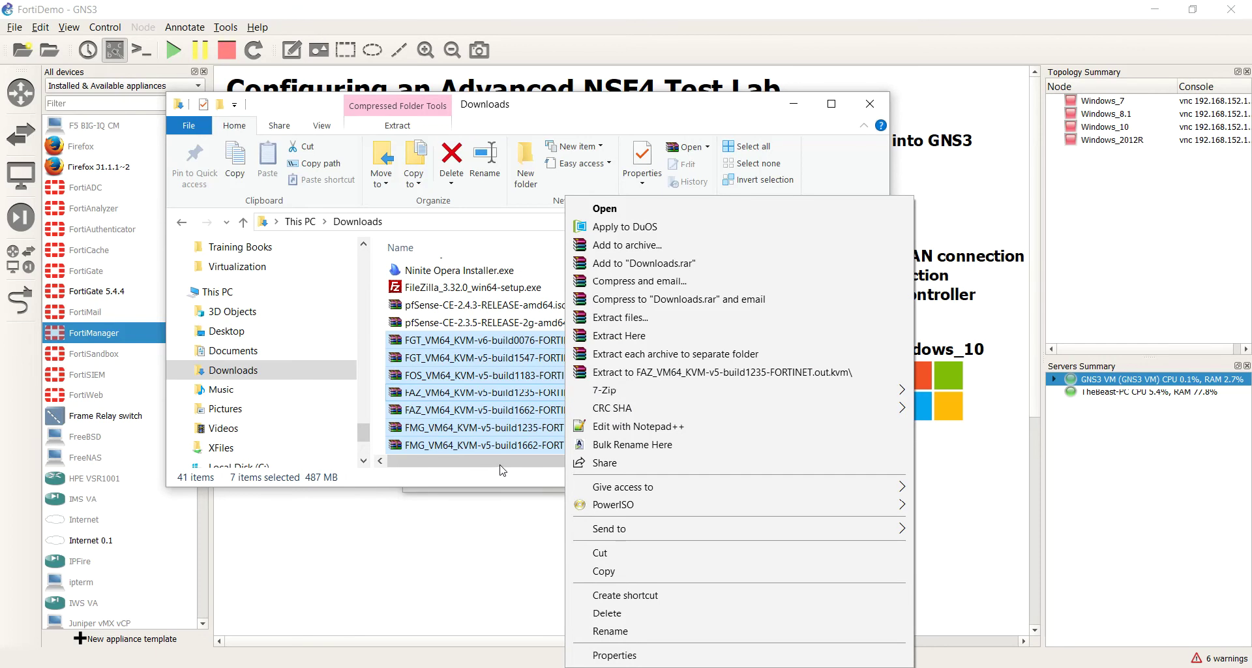
mouse_move(609, 391)
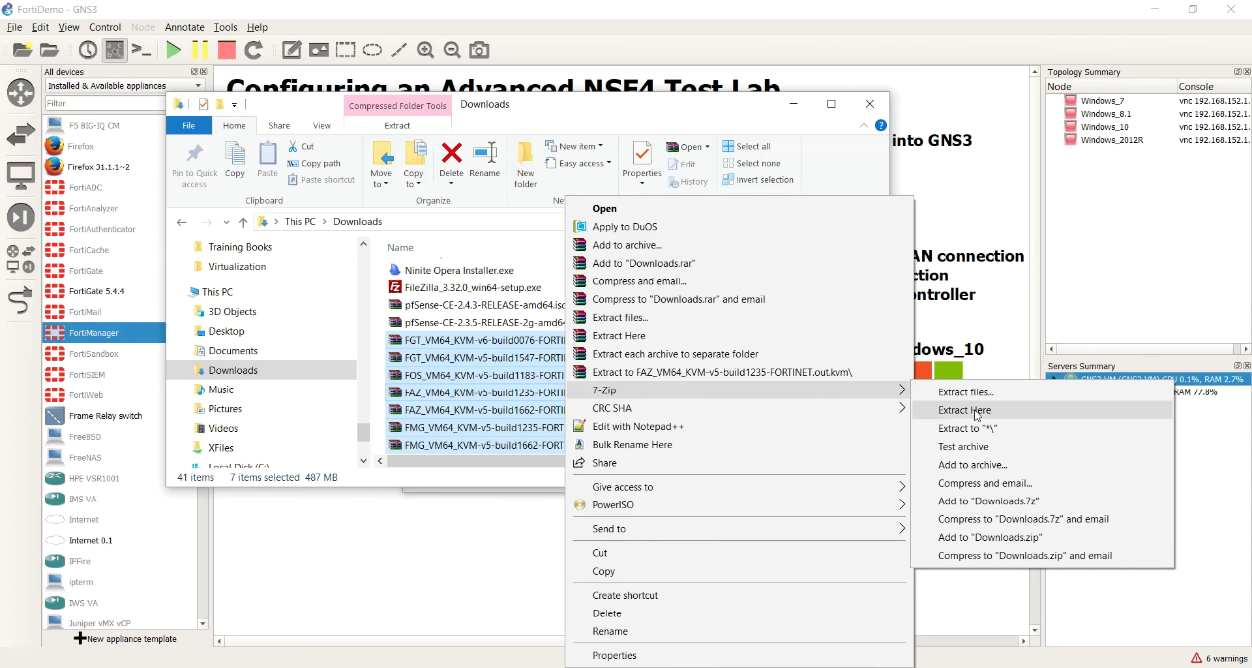
click(982, 432)
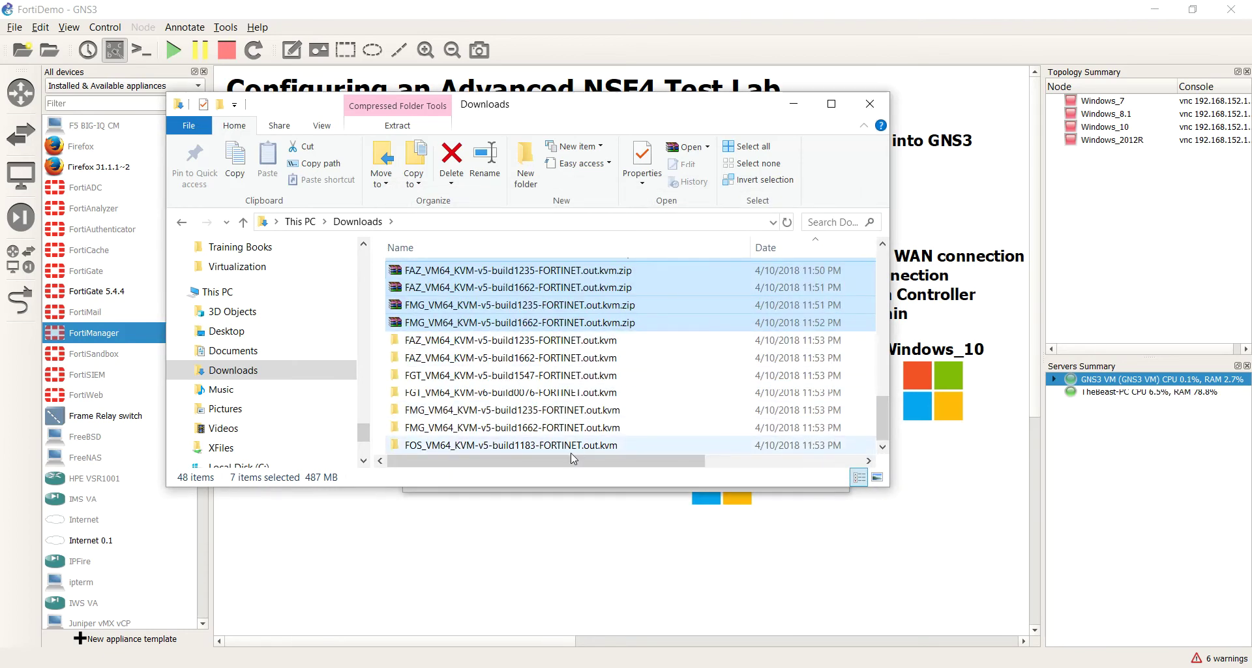
Step: Copy the FAZ build1235 folder name and paste it as the name of its faz.qcow2 image
click(552, 343)
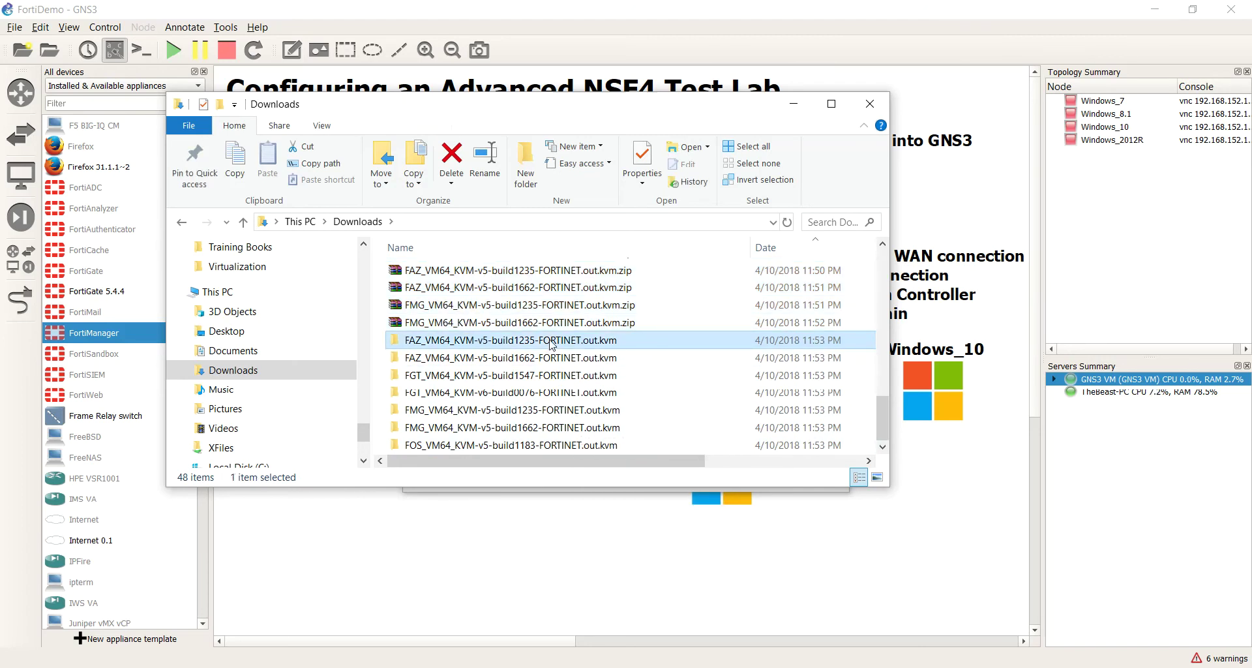
click(496, 347)
right_click(500, 346)
click(546, 390)
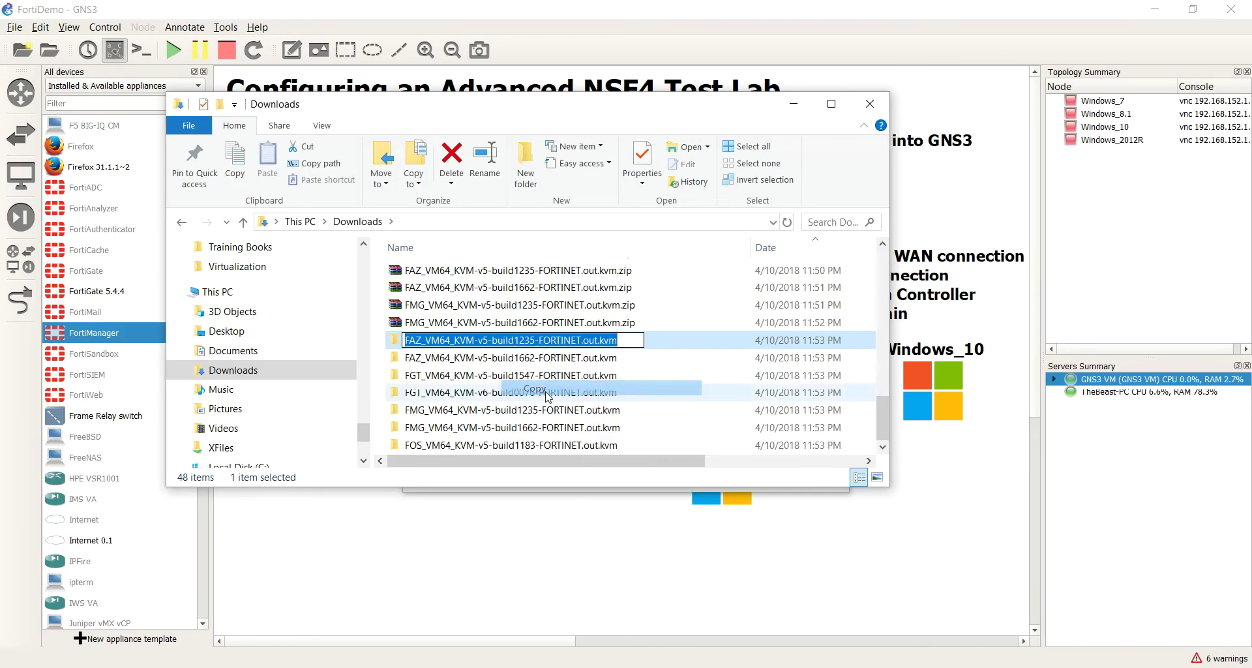
click(553, 381)
double_click(557, 342)
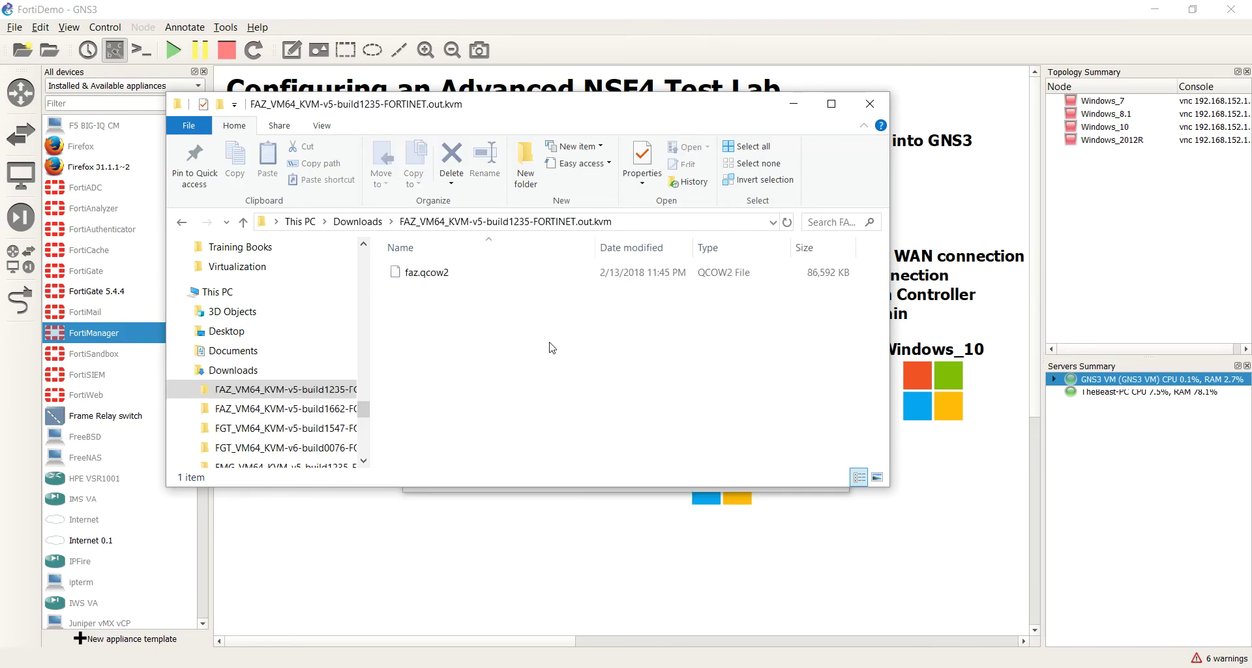
click(431, 274)
click(432, 273)
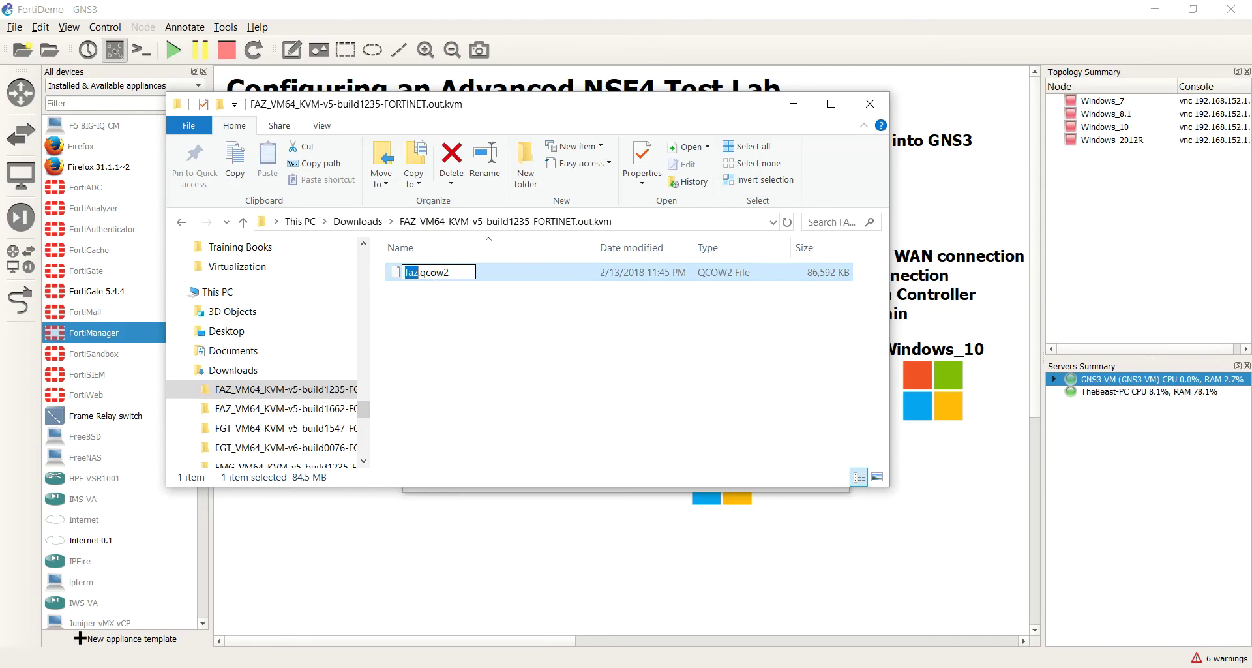
key(ctrl+v)
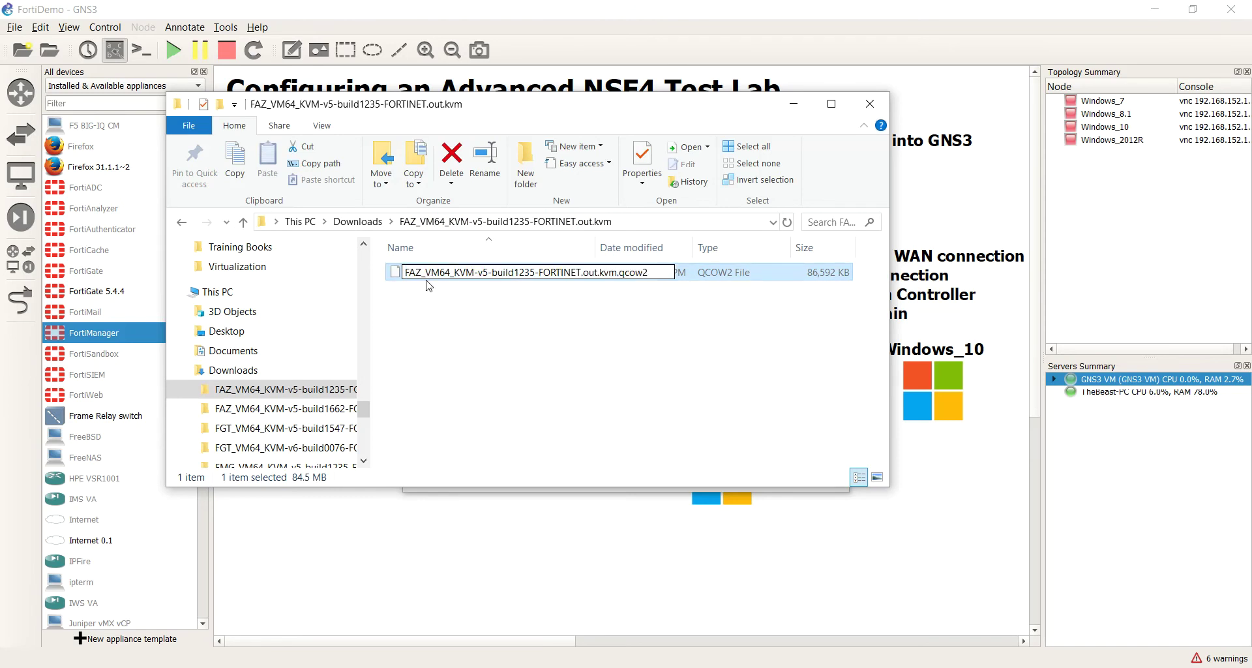
key(BackSpace)
key(BackSpace)
key(BackSpace)
key(BackSpace)
key(BackSpace)
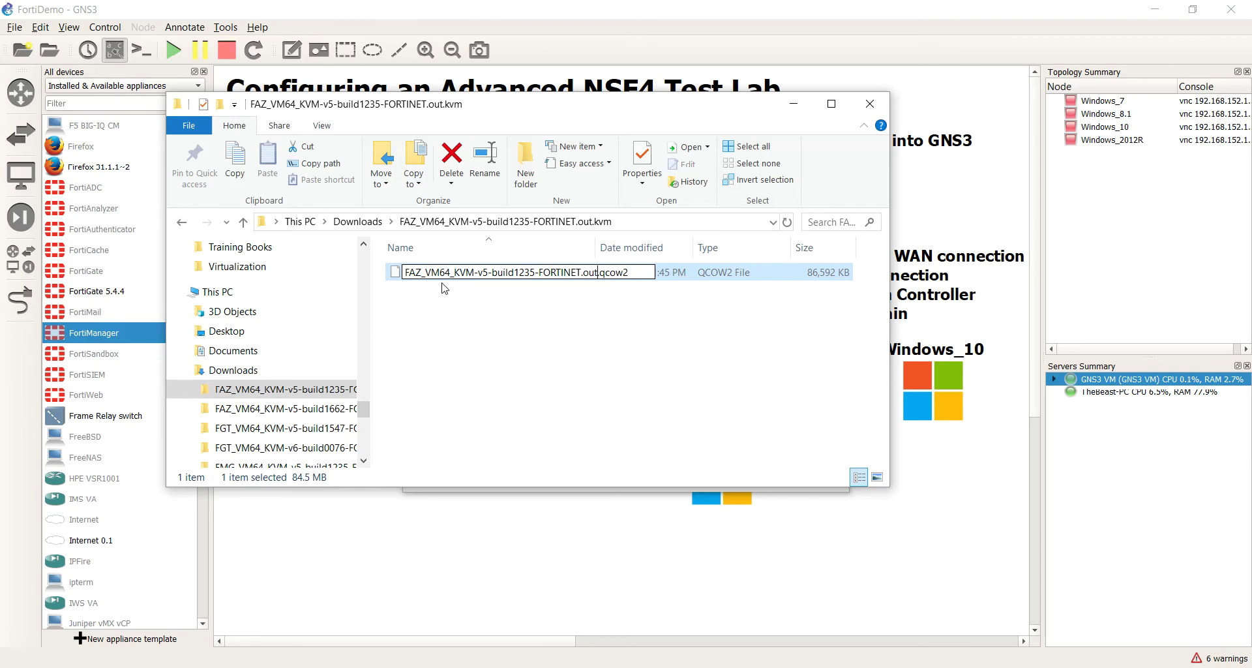
right_click(522, 330)
click(472, 333)
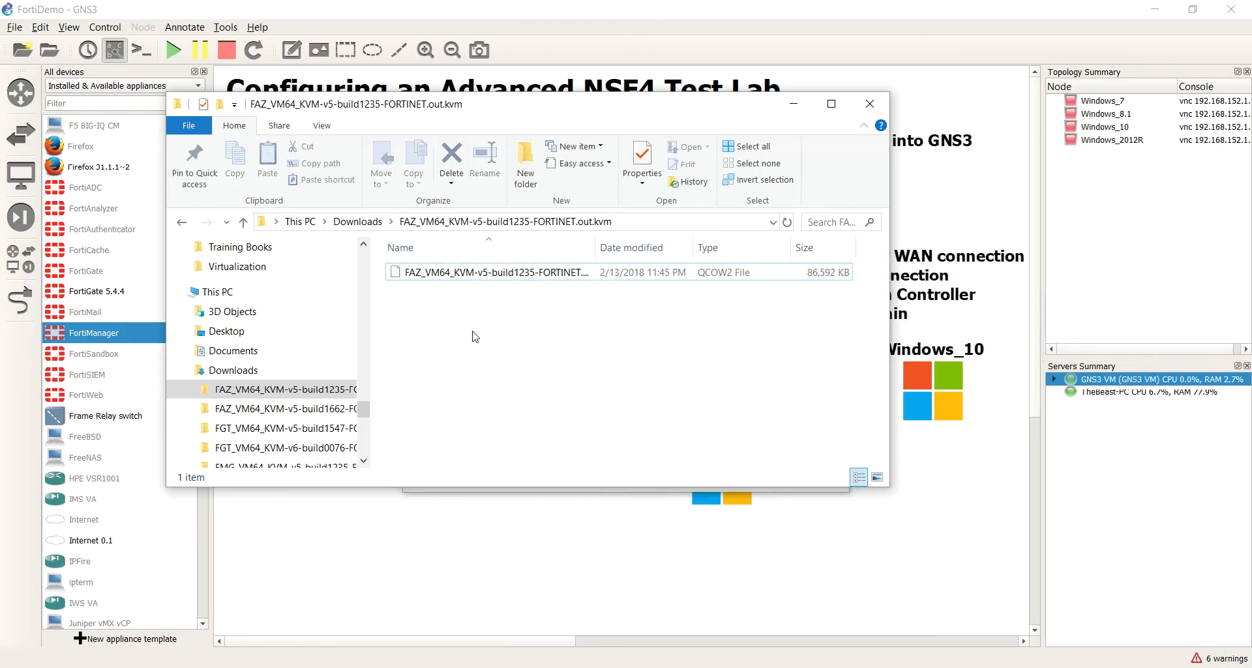
Step: Insert 'kvm' before the qcow2 extension of the FAZ image and accept the extension change
click(900, 666)
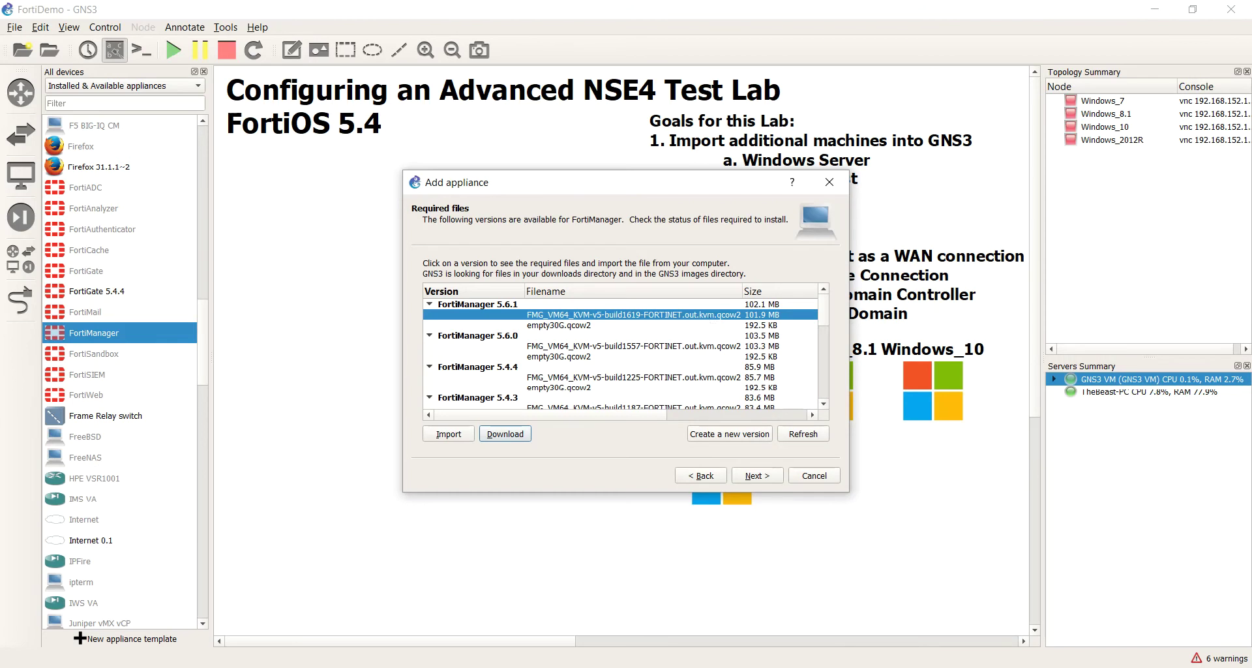
click(563, 610)
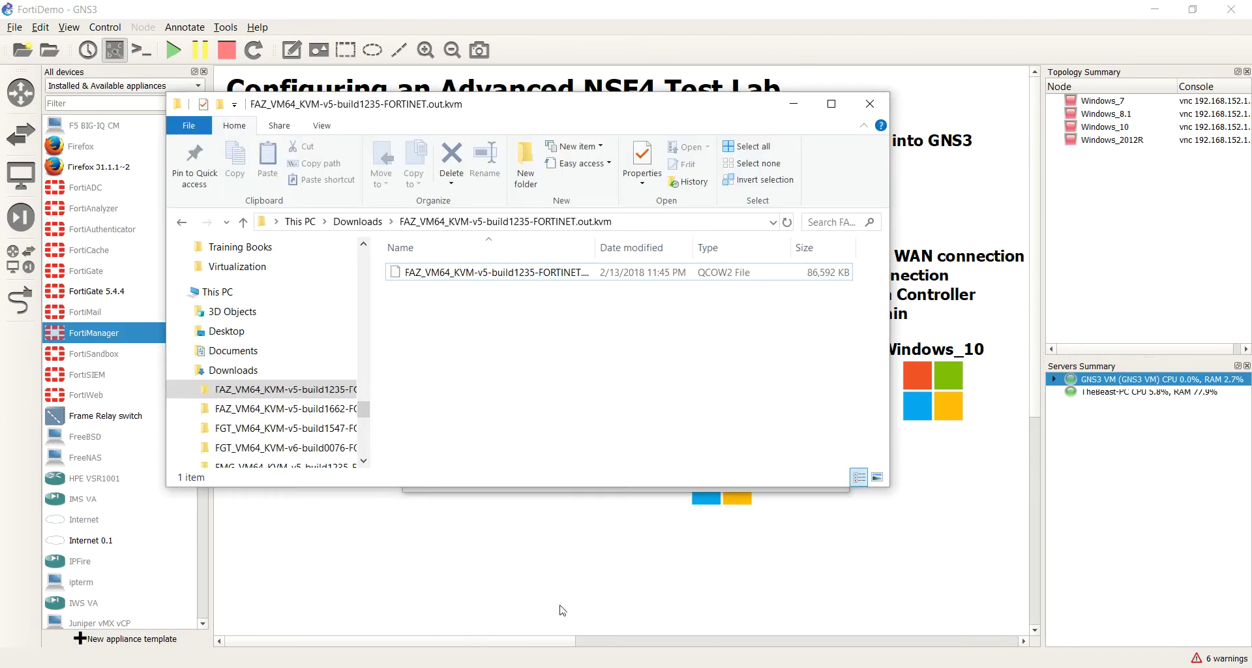
click(575, 273)
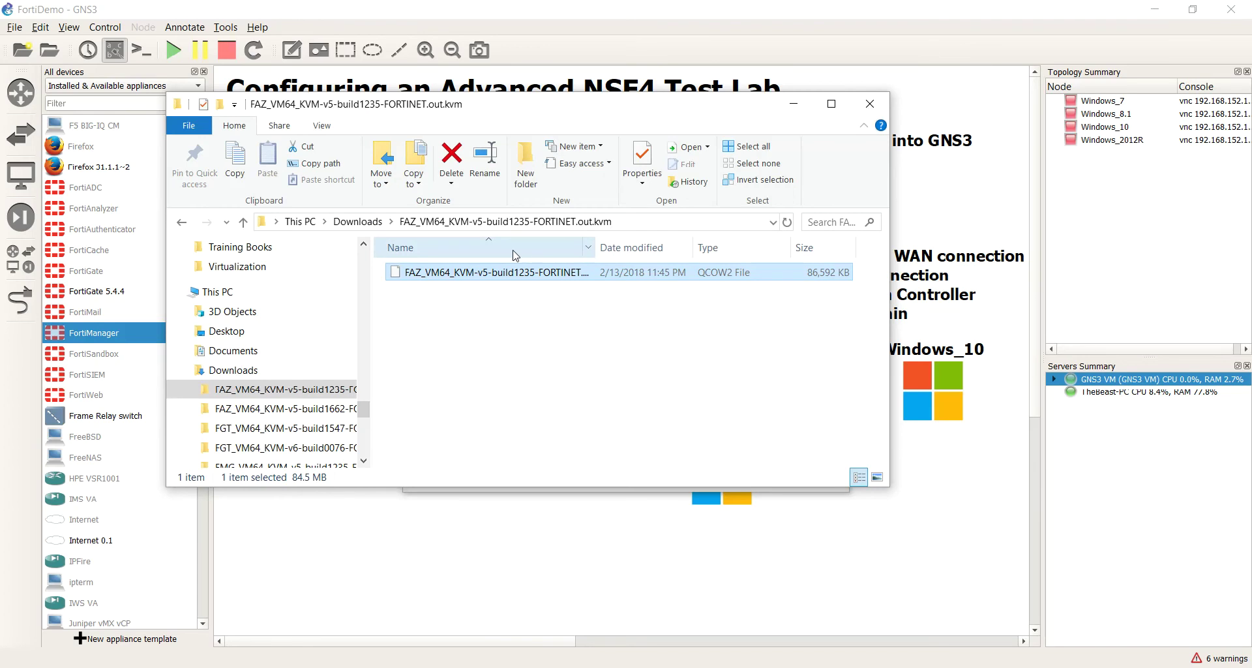
click(546, 277)
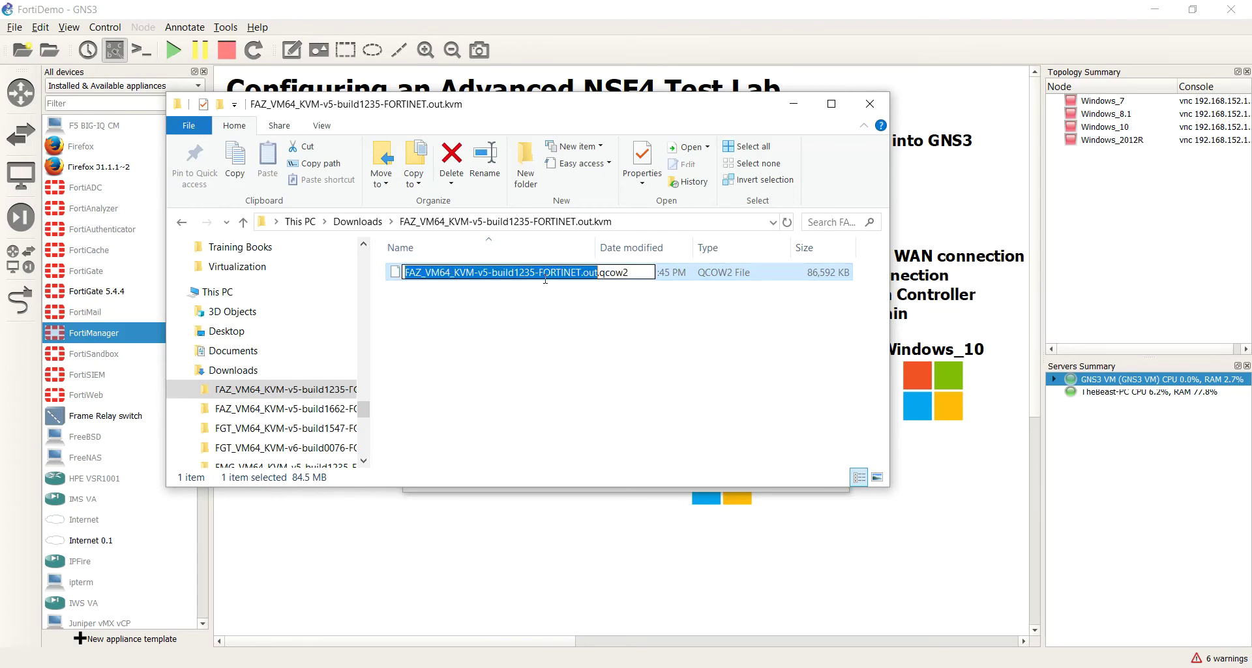
click(596, 272)
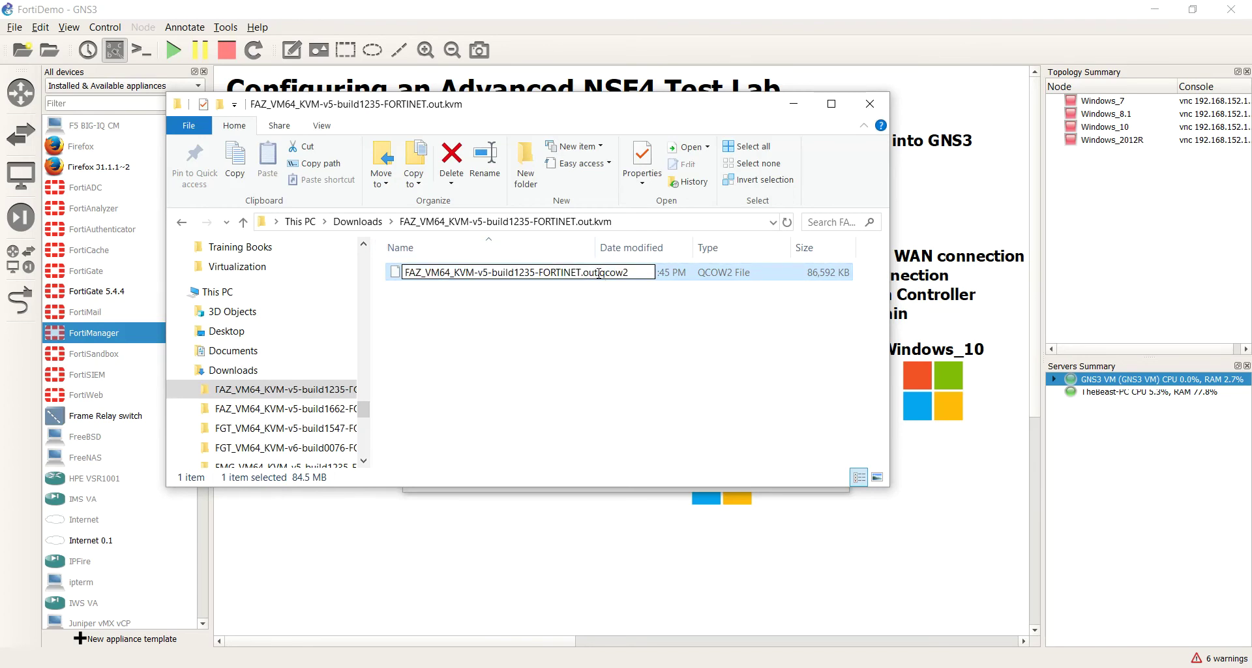
text(kvm)
key(Return)
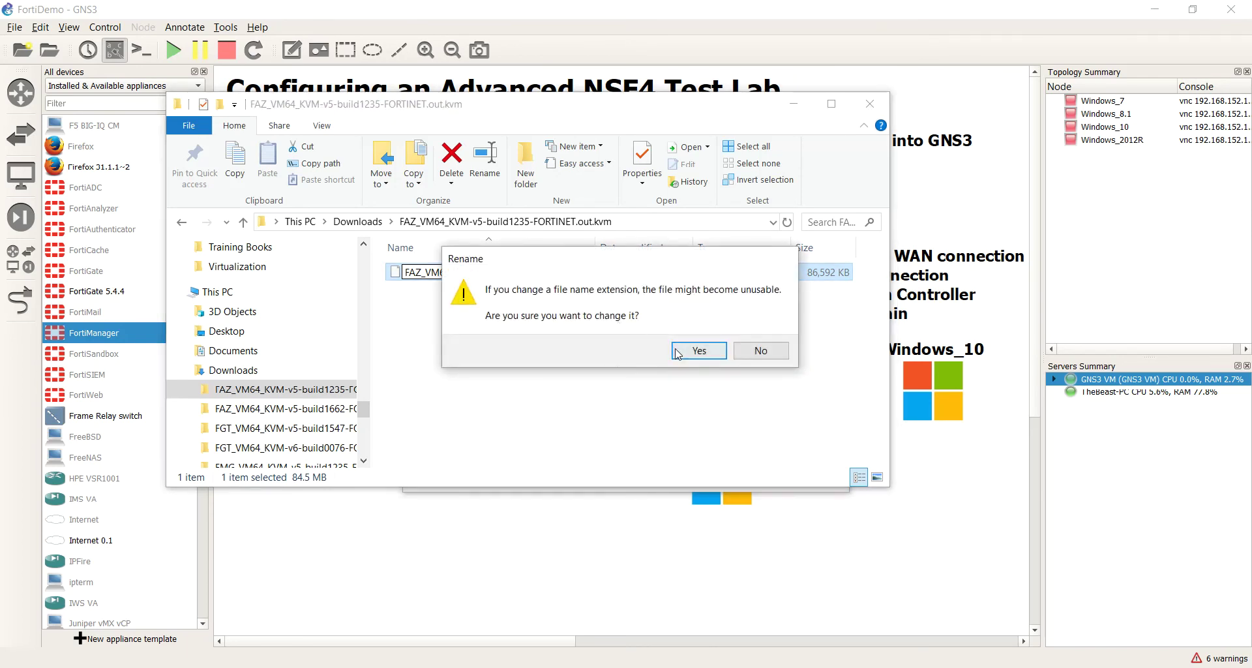
click(679, 351)
Step: Add the missing dot so the image reads FAZ_VM64_KVM-v5-build1235-FORTINET.out.kvm.qcow2
drag(595, 248, 710, 263)
click(631, 279)
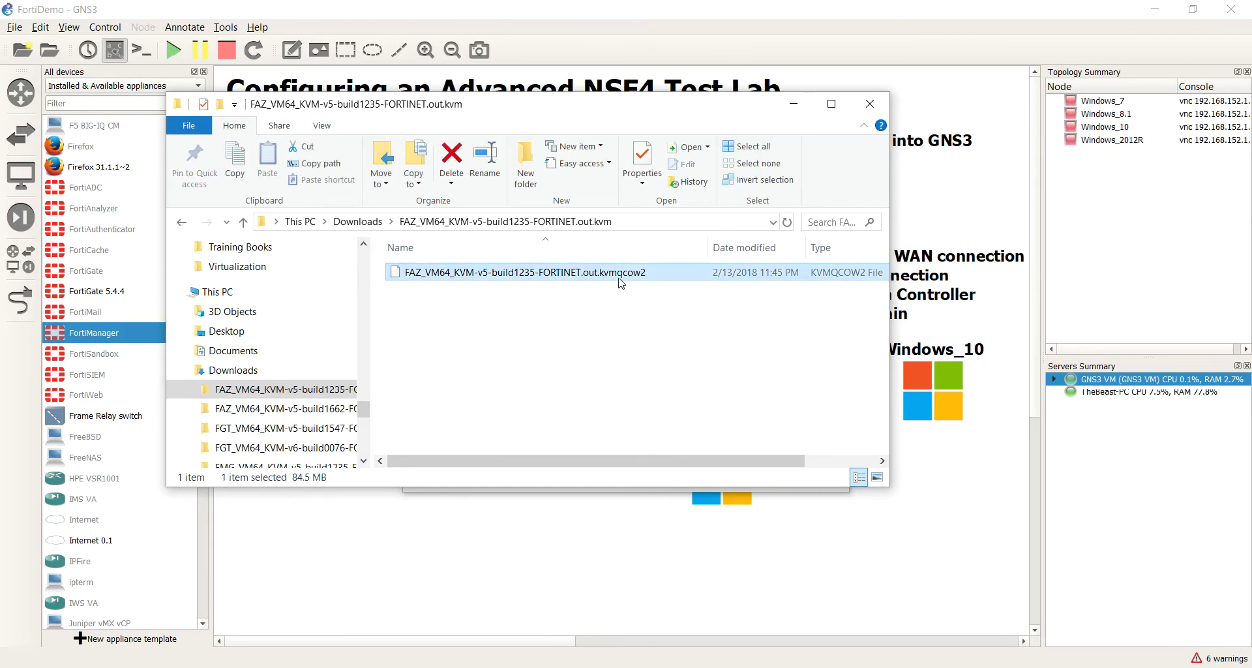
click(619, 278)
click(619, 273)
text(.)
key(Return)
Step: Rename the faz.qcow2 in the FAZ build1662 folder to that folder's name
click(679, 345)
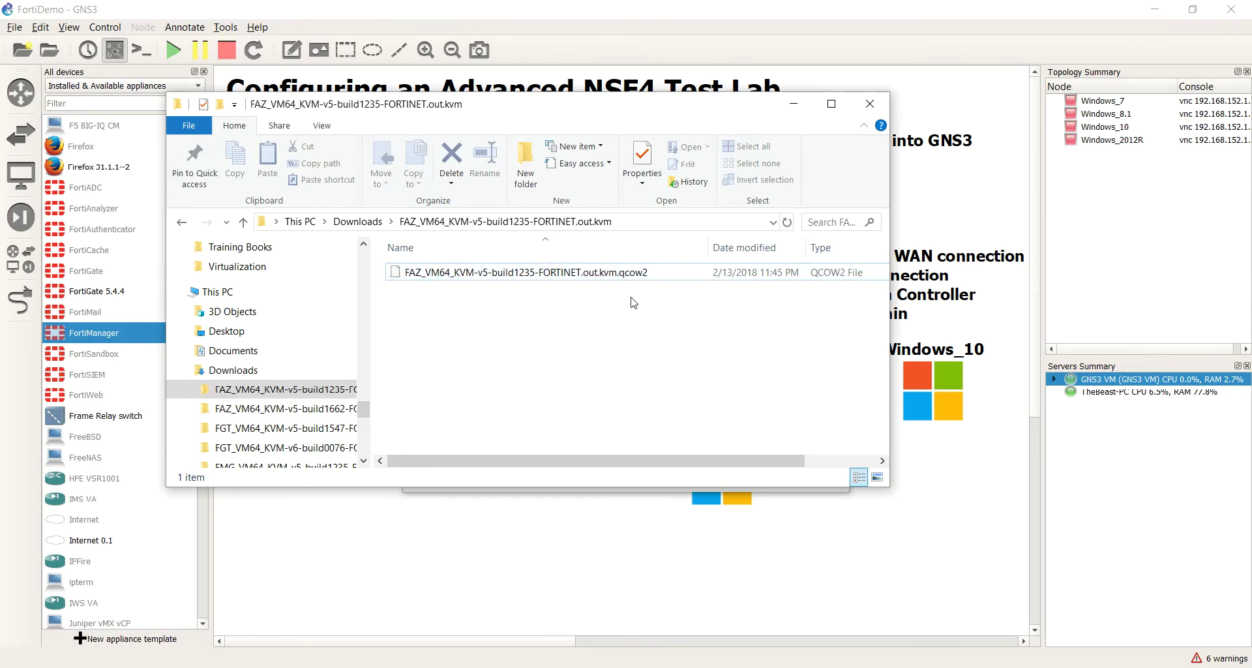
click(356, 223)
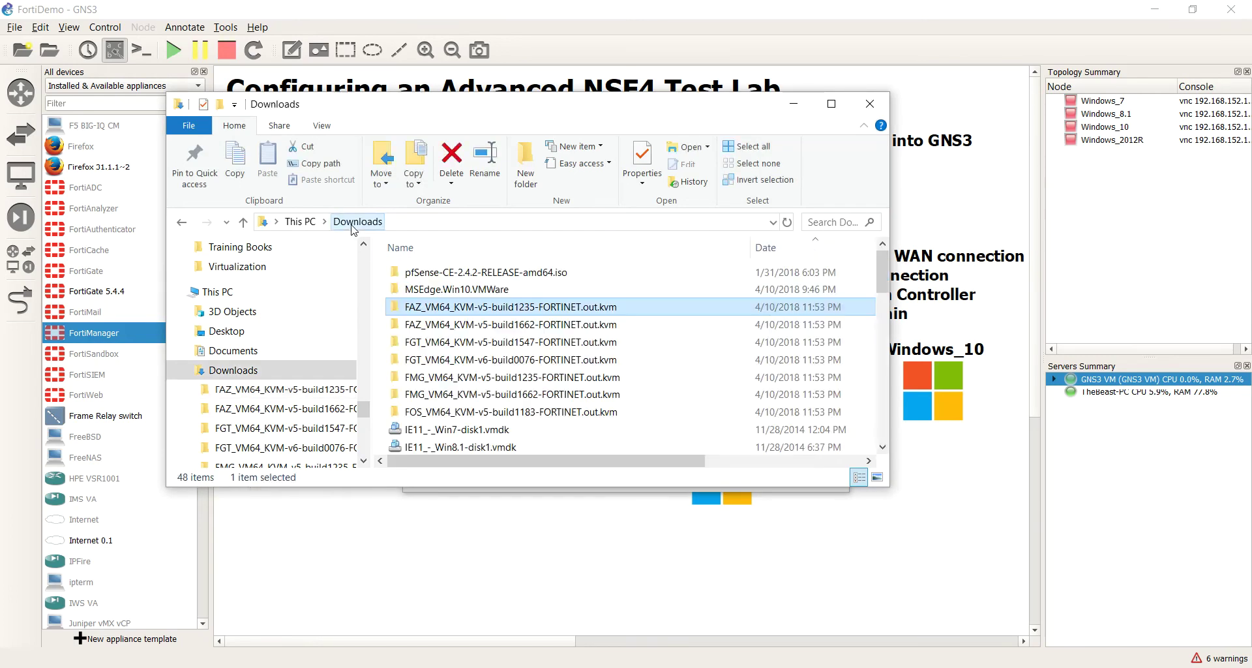
click(465, 324)
key(F2)
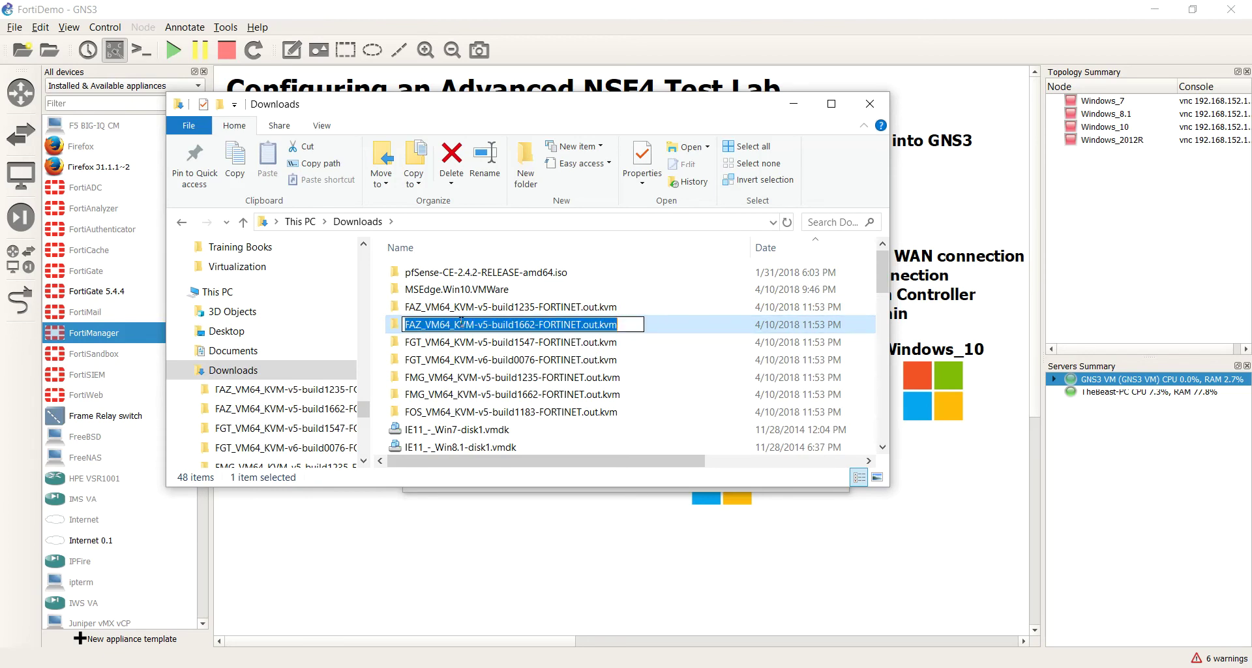
right_click(459, 324)
click(483, 360)
double_click(657, 329)
click(441, 283)
key(F2)
key(ctrl+v)
click(473, 333)
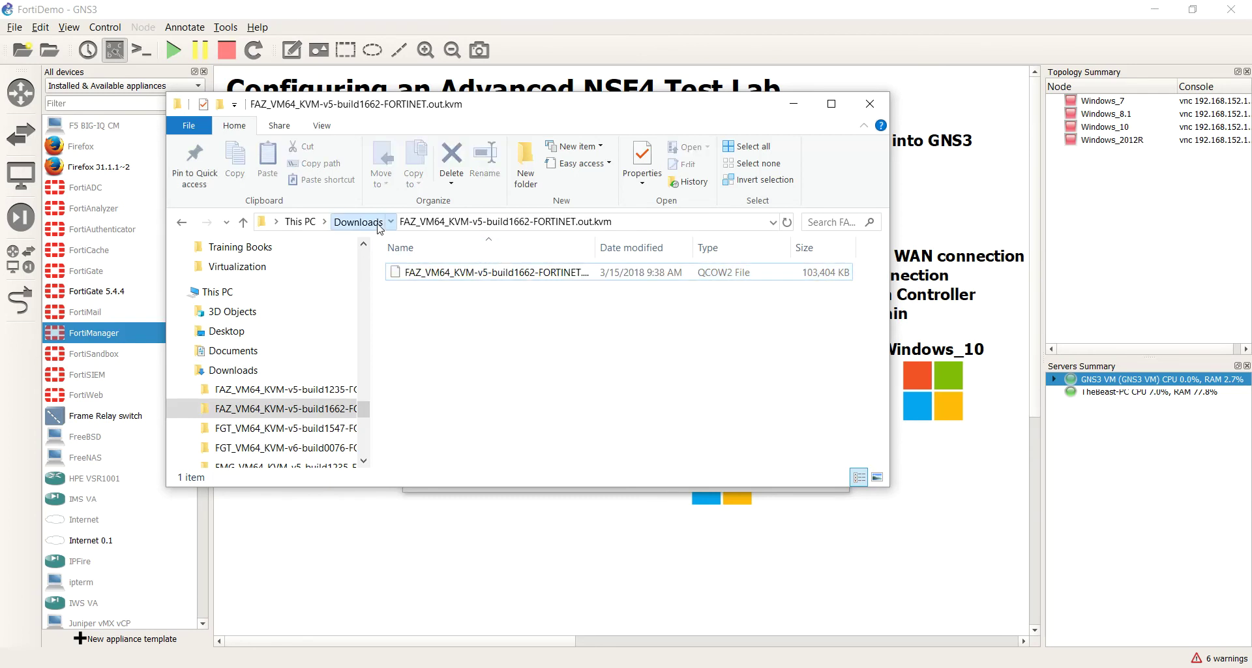
Step: Rename the fortios.qcow2 in the FGT build1547 folder to that folder's name
click(358, 222)
click(474, 343)
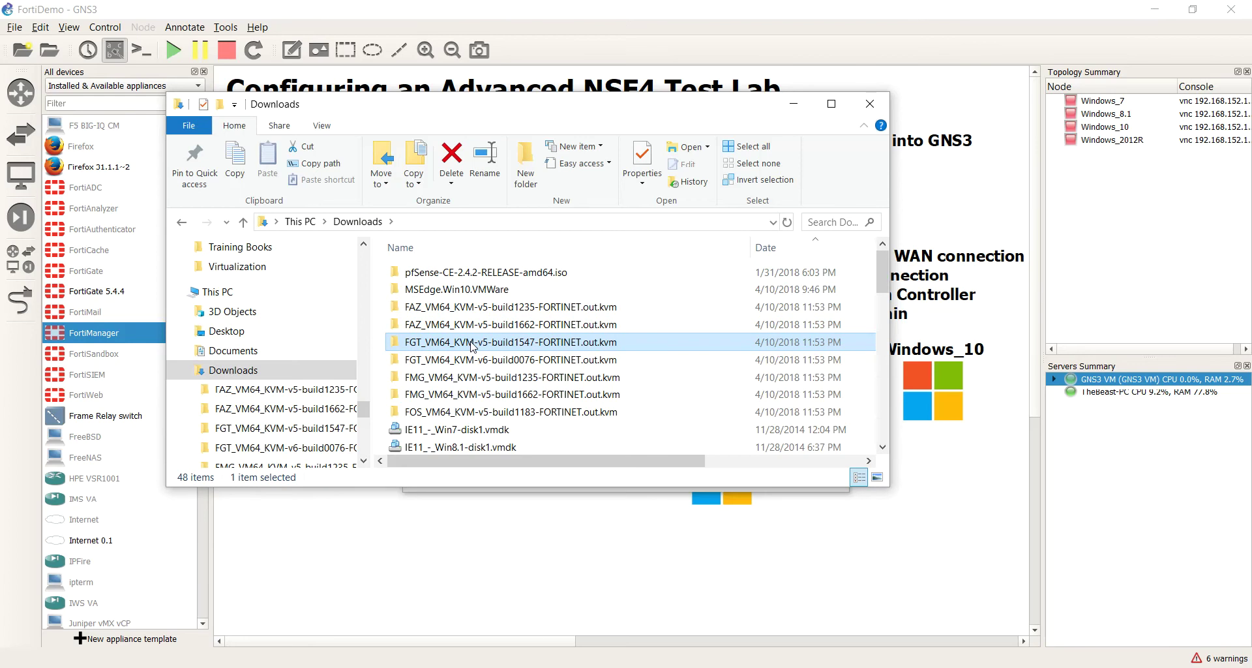
key(F2)
right_click(470, 341)
click(504, 385)
click(503, 377)
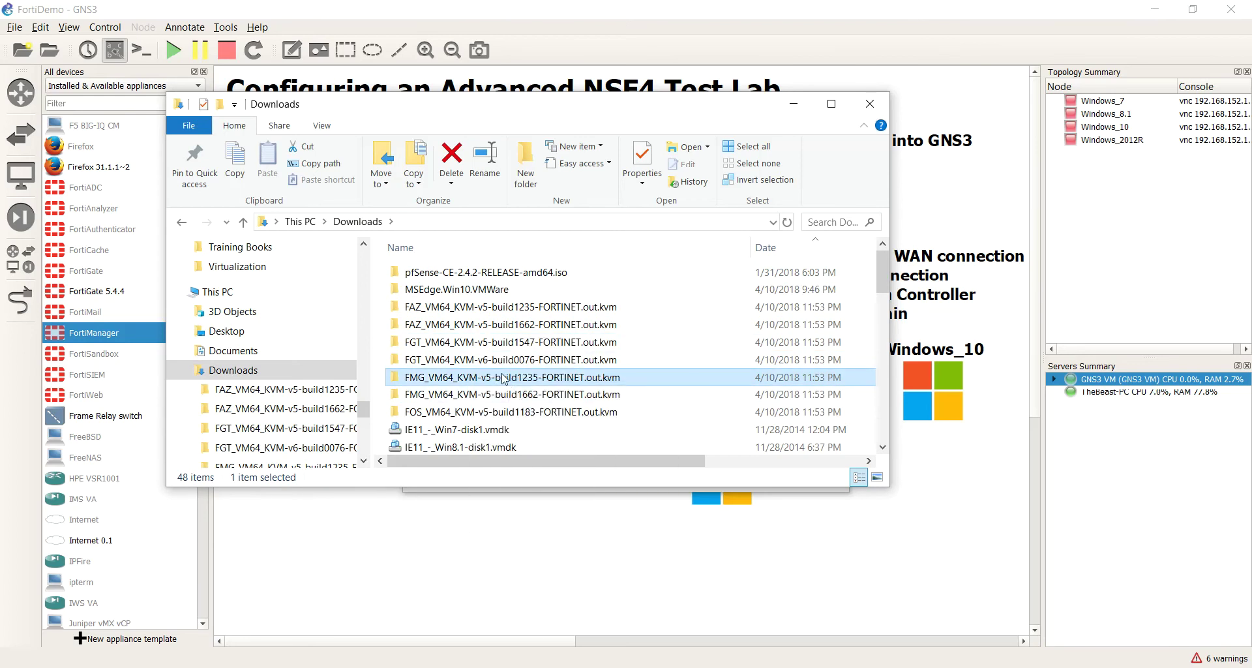
double_click(500, 343)
click(437, 278)
key(F2)
key(ctrl+v)
click(484, 370)
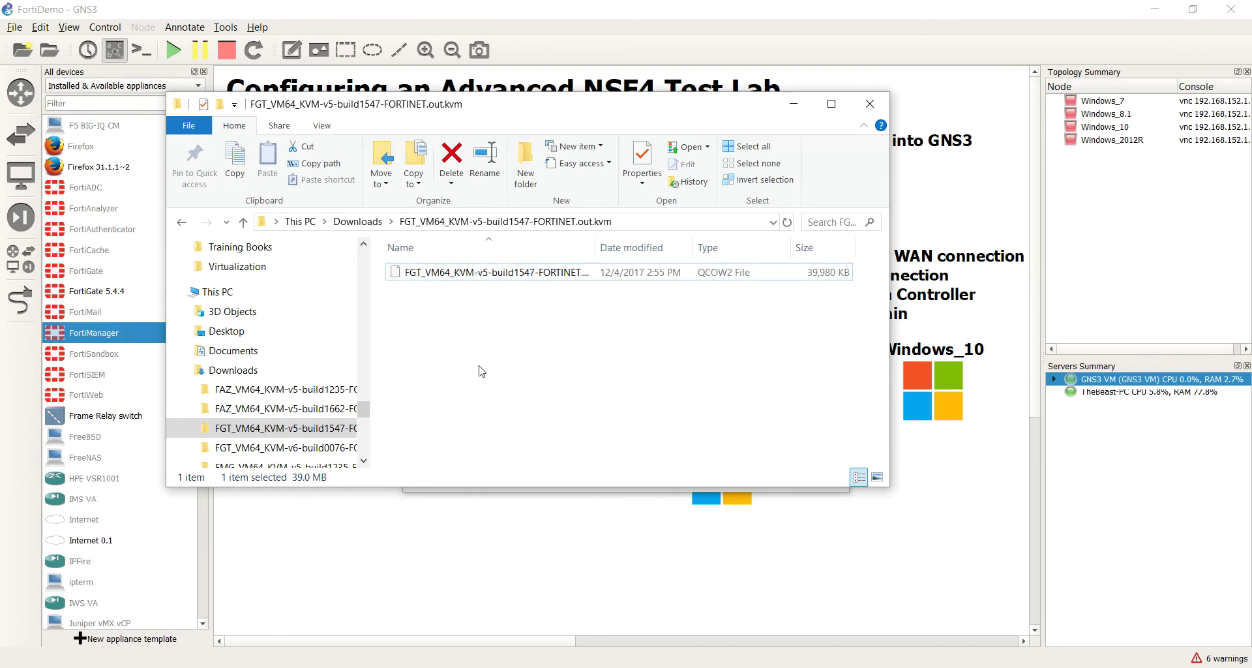
Step: Rename the fortios.qcow2 in the FGT v6 build0076 folder to that folder's name
click(379, 223)
double_click(460, 361)
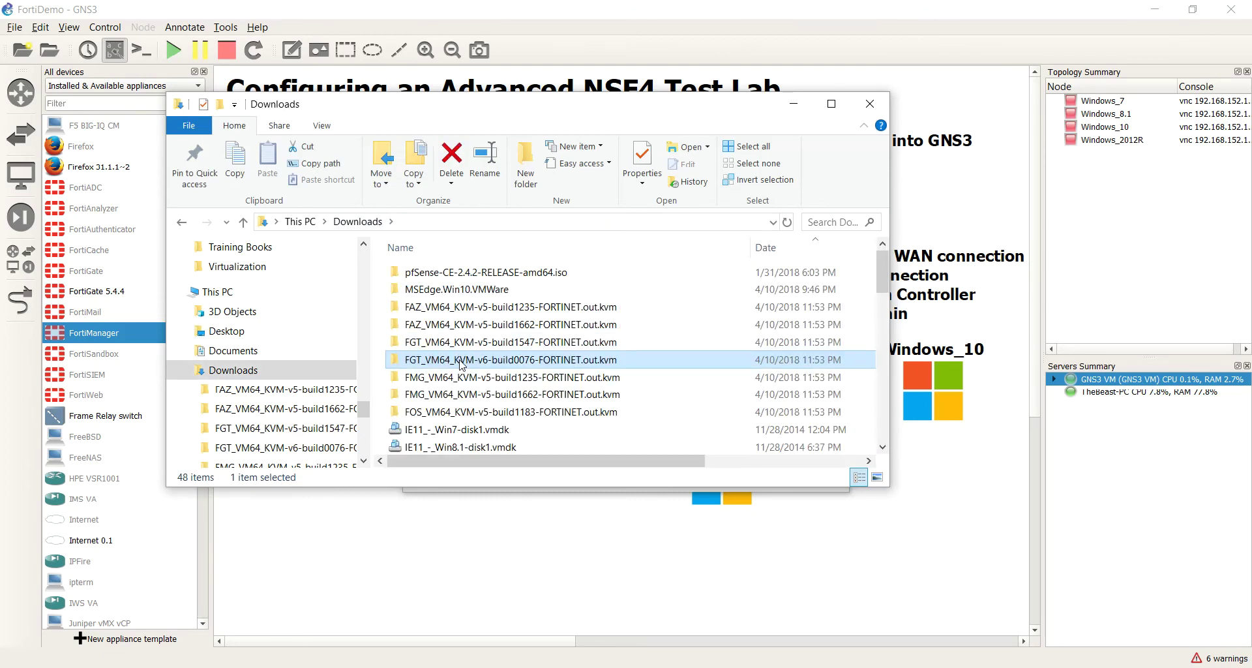
click(362, 222)
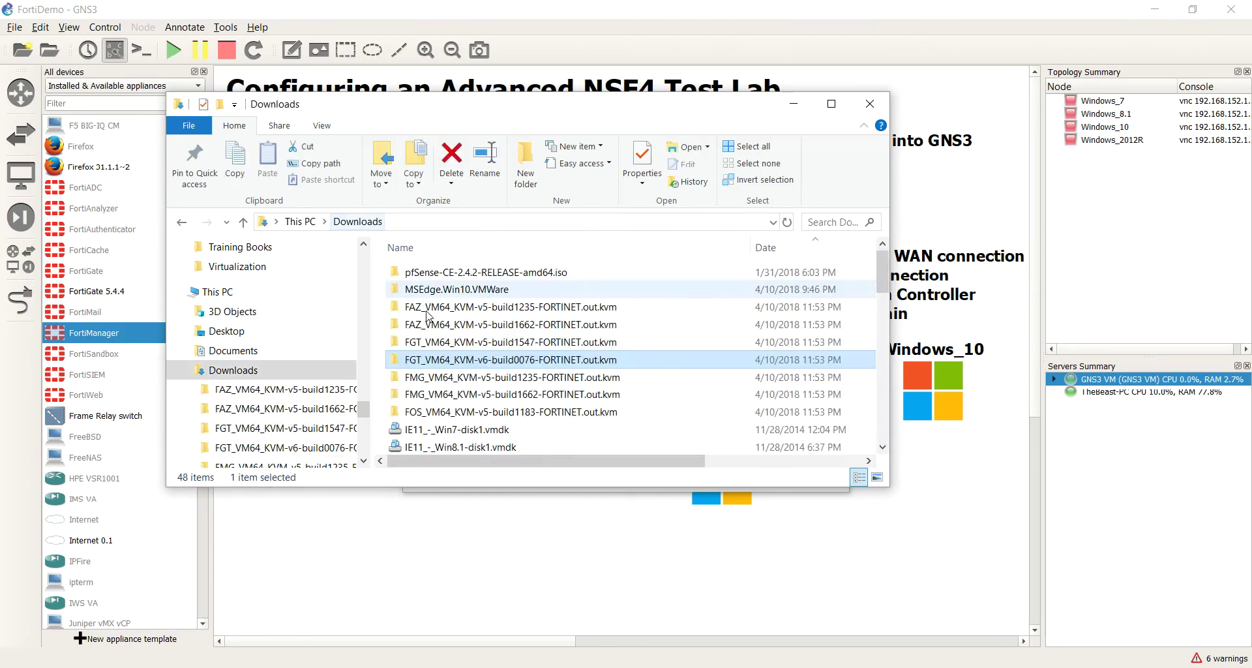
click(462, 360)
right_click(461, 360)
key(ctrl+c)
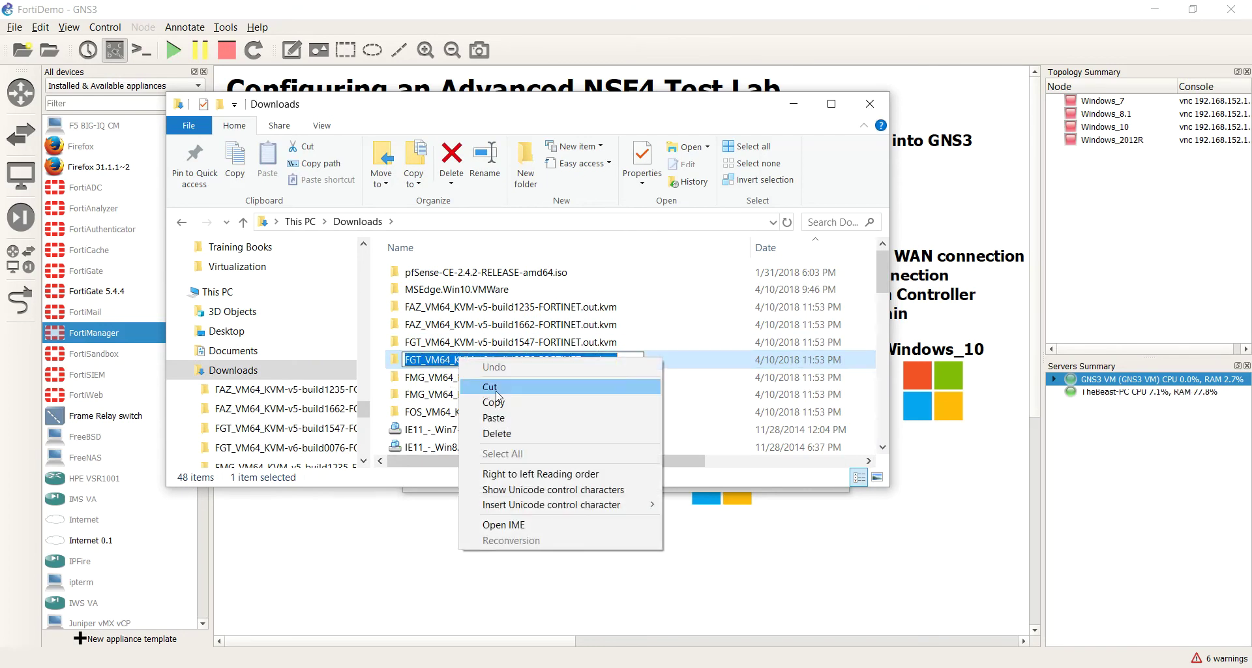
click(480, 400)
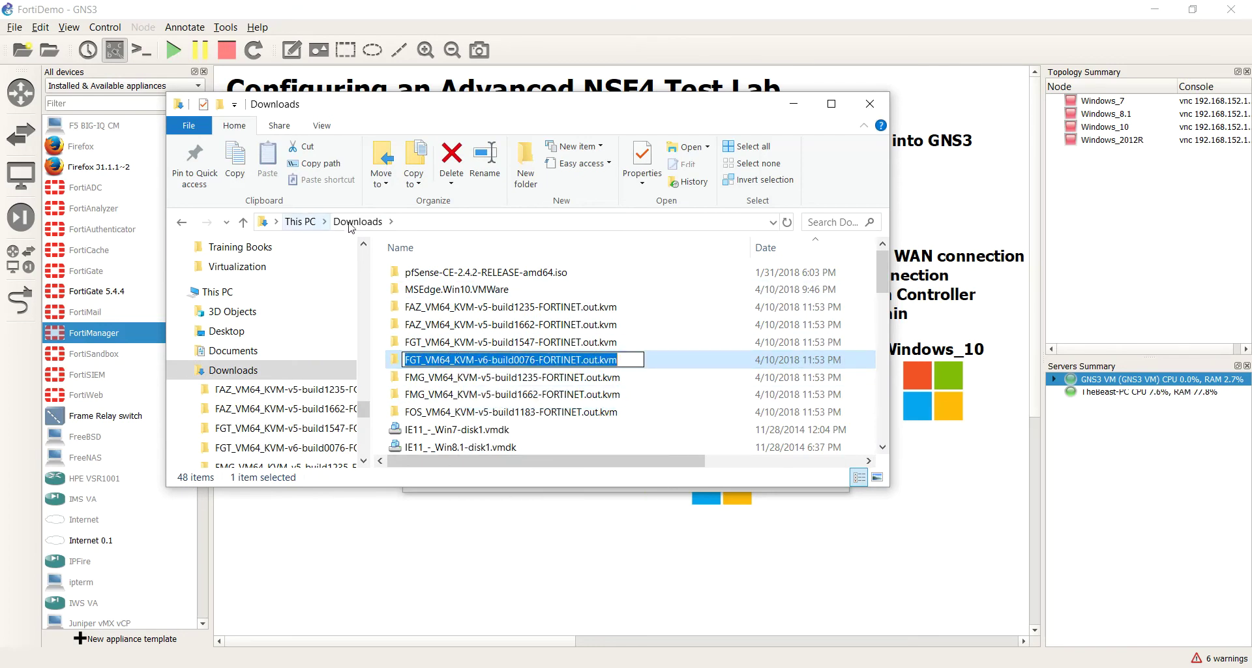
key(Return)
double_click(540, 361)
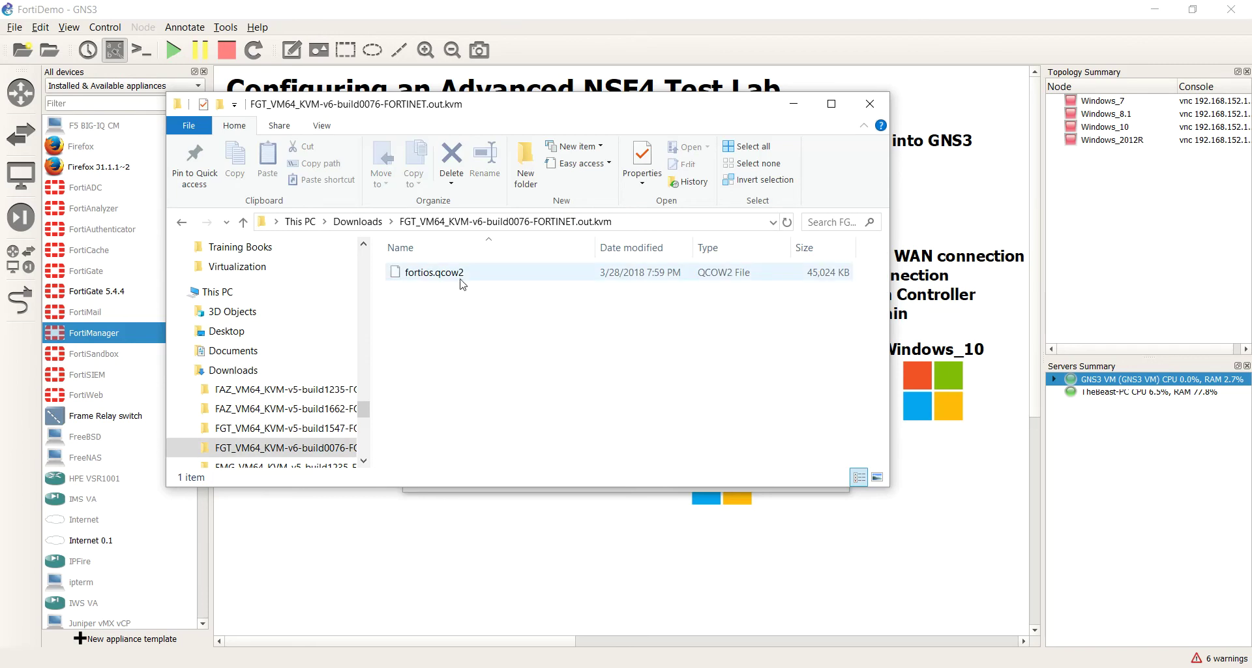
click(420, 274)
click(419, 274)
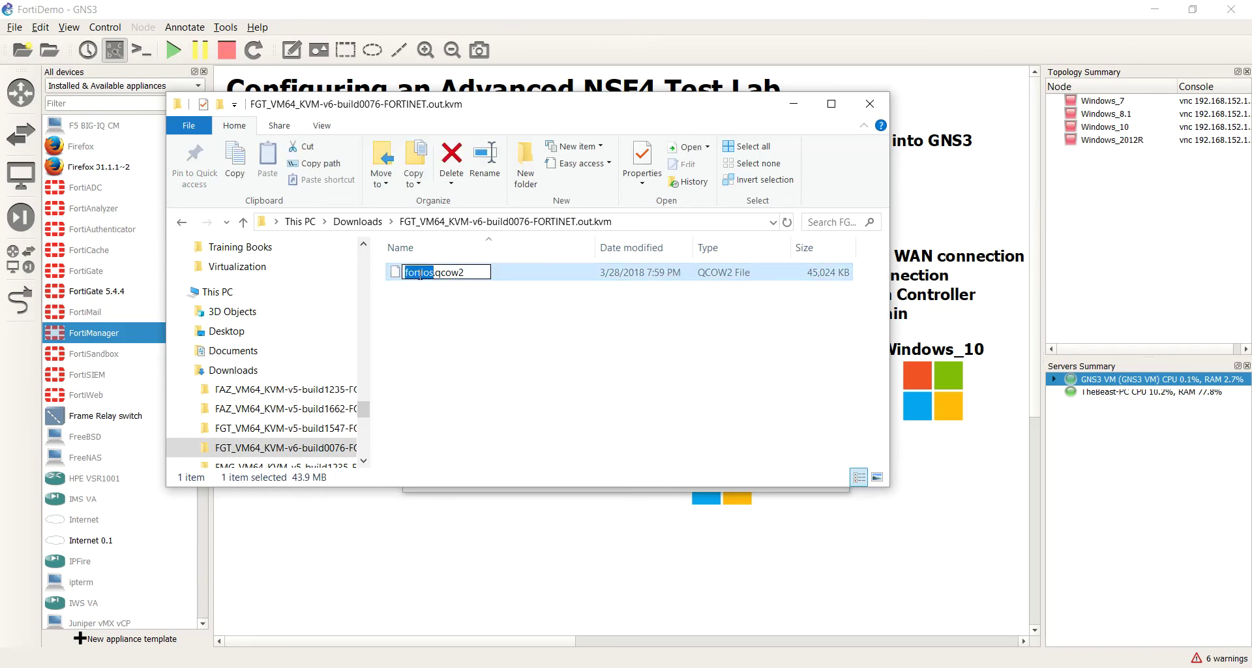
key(ctrl+v)
key(Return)
click(357, 221)
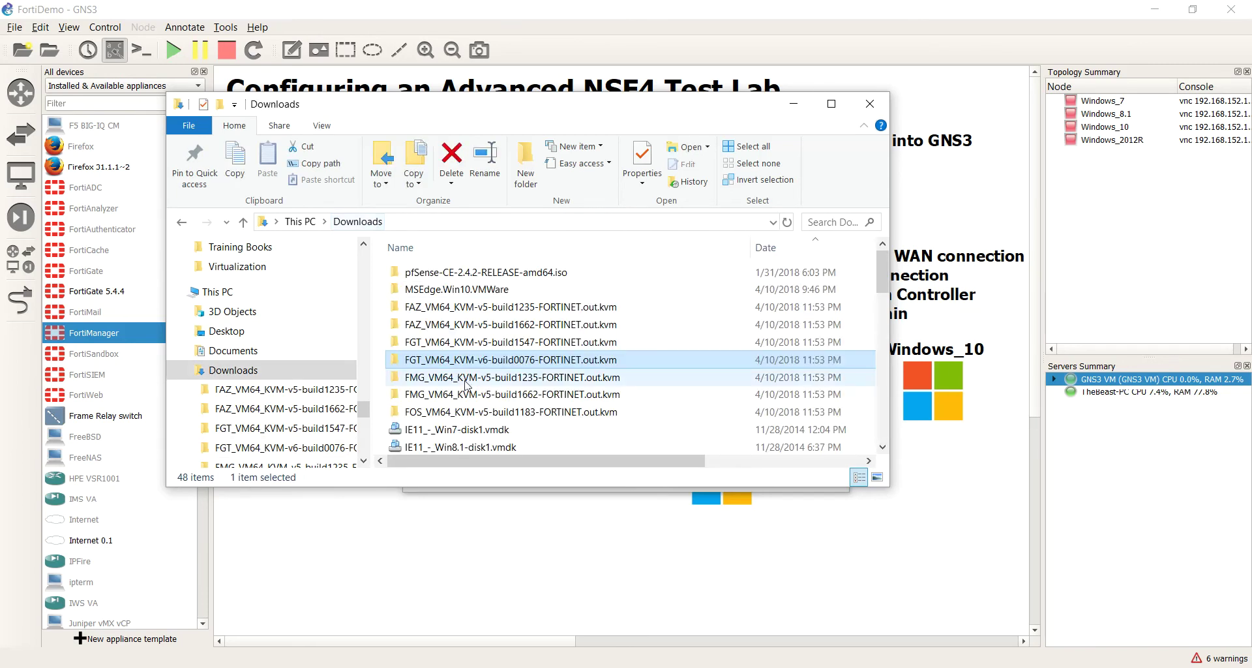
Step: Rename the fmg.qcow2 in the FMG build1235 folder to that folder's name
double_click(467, 379)
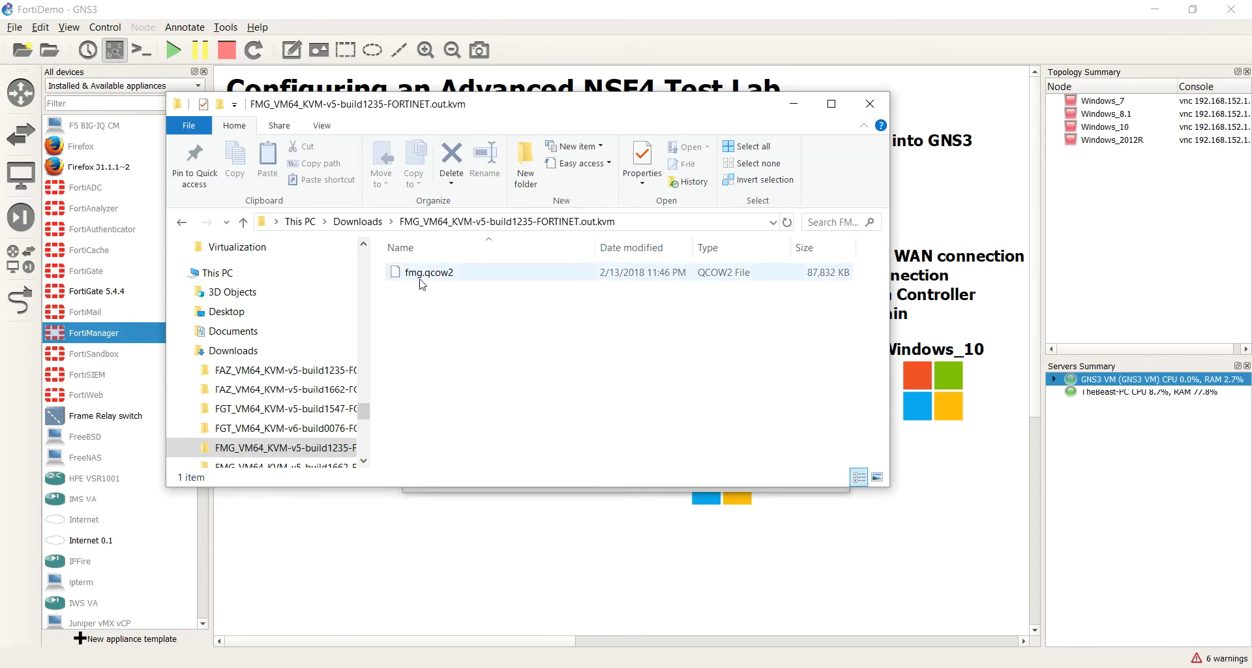
click(359, 221)
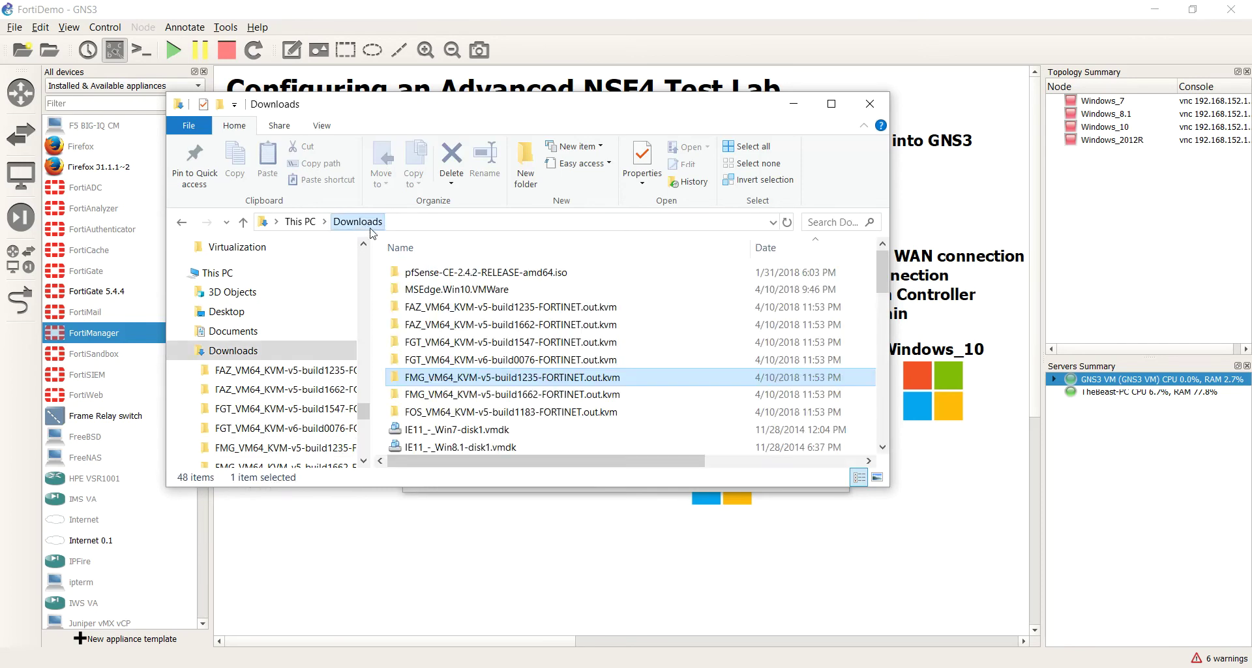
click(471, 378)
right_click(471, 377)
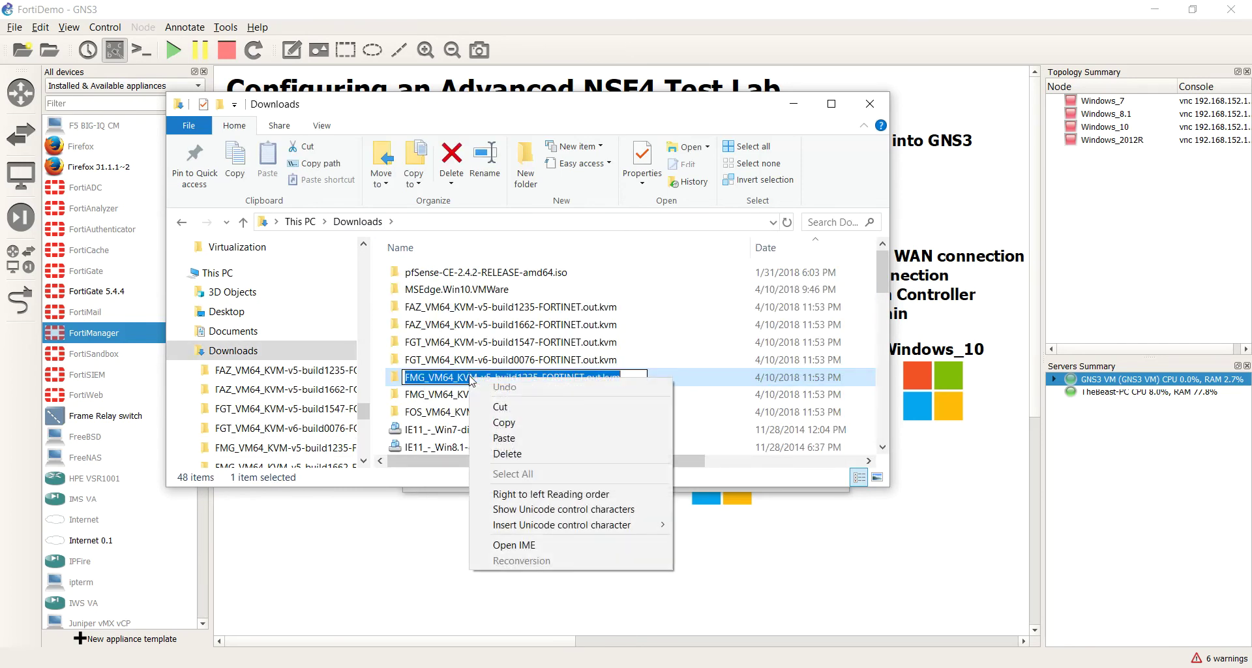
click(503, 423)
key(Escape)
double_click(519, 378)
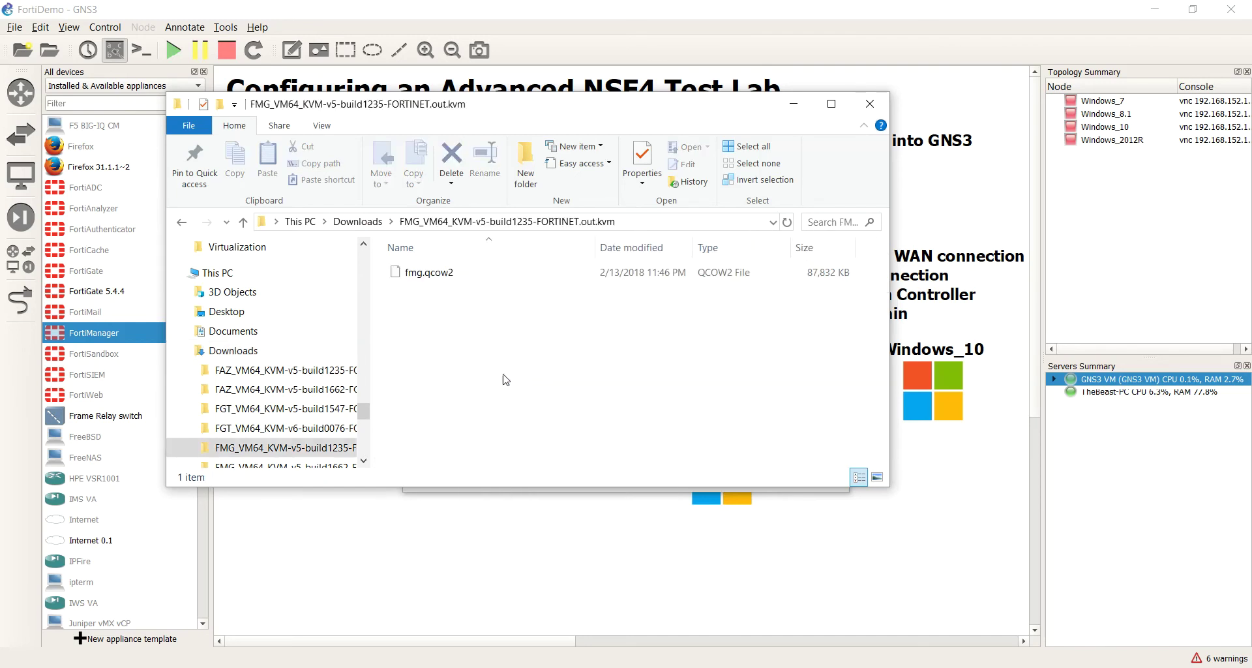
click(439, 275)
click(439, 274)
key(ctrl+v)
click(467, 348)
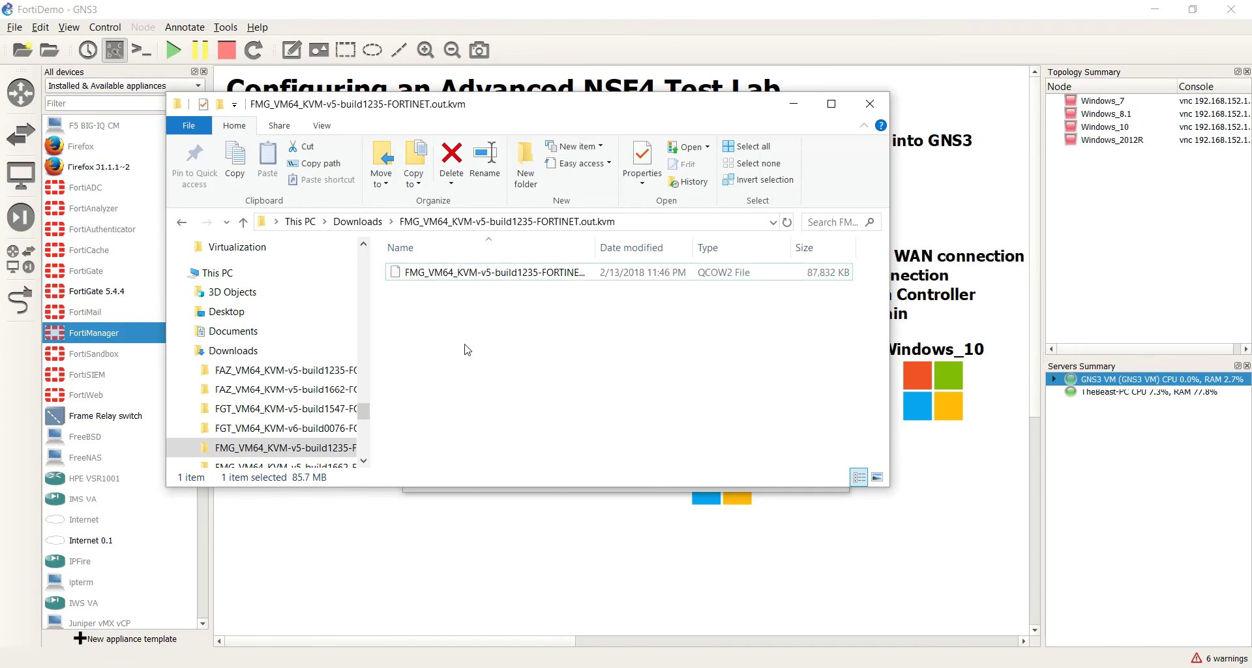
click(382, 223)
Step: Rename the fmg.qcow2 in the FMG build1662 folder to that folder's name
click(470, 394)
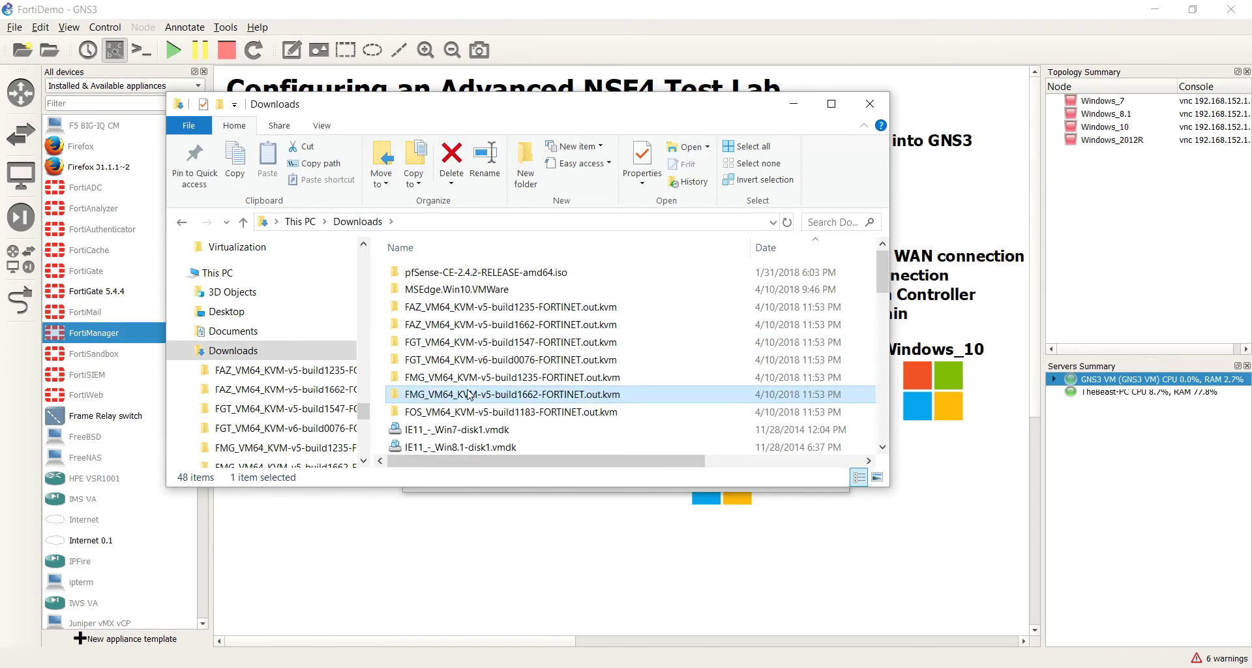
click(470, 395)
right_click(470, 393)
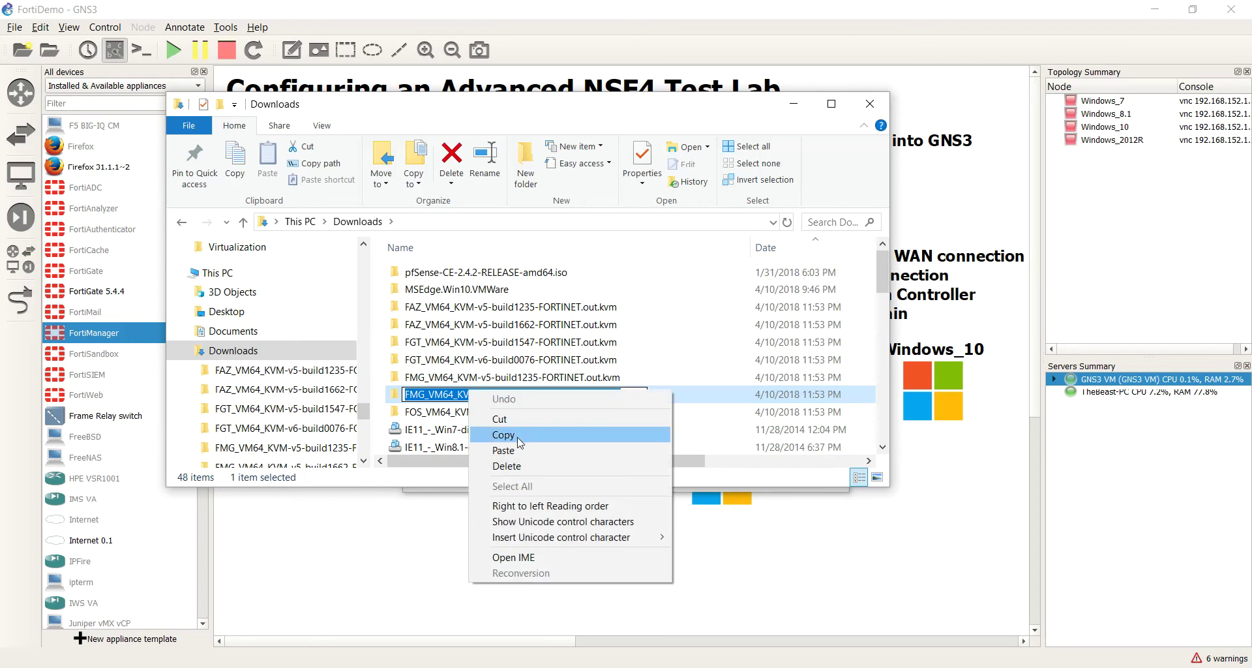
click(565, 433)
key(Escape)
double_click(531, 394)
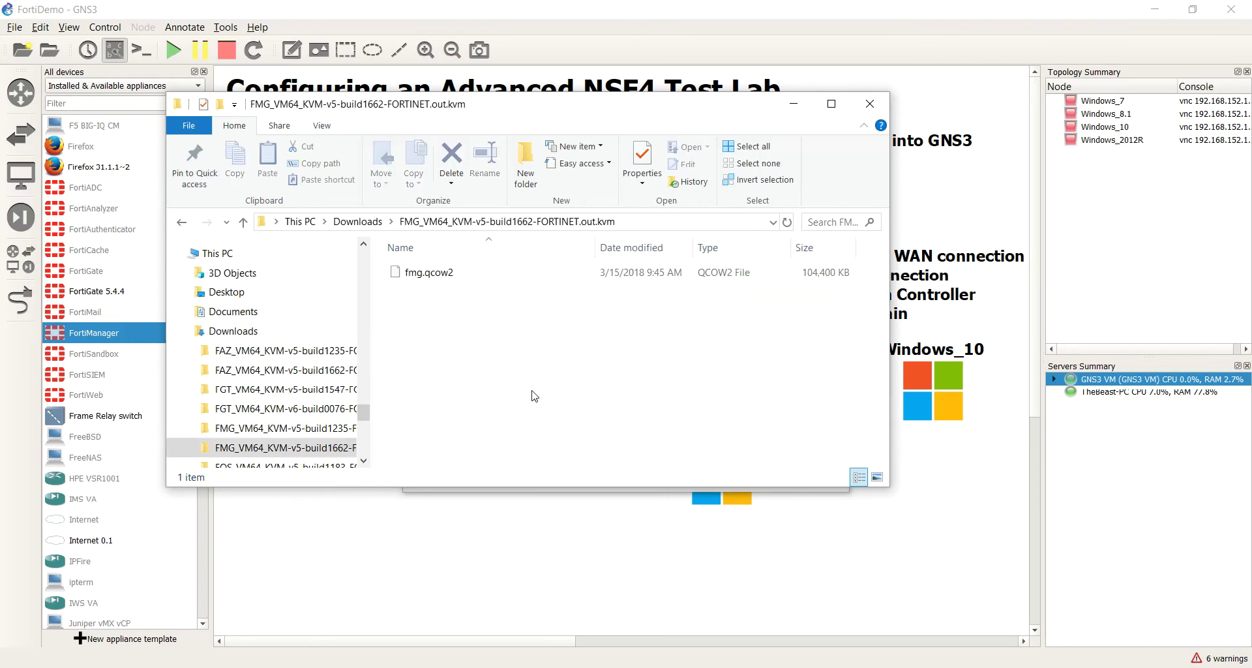
click(422, 275)
click(424, 276)
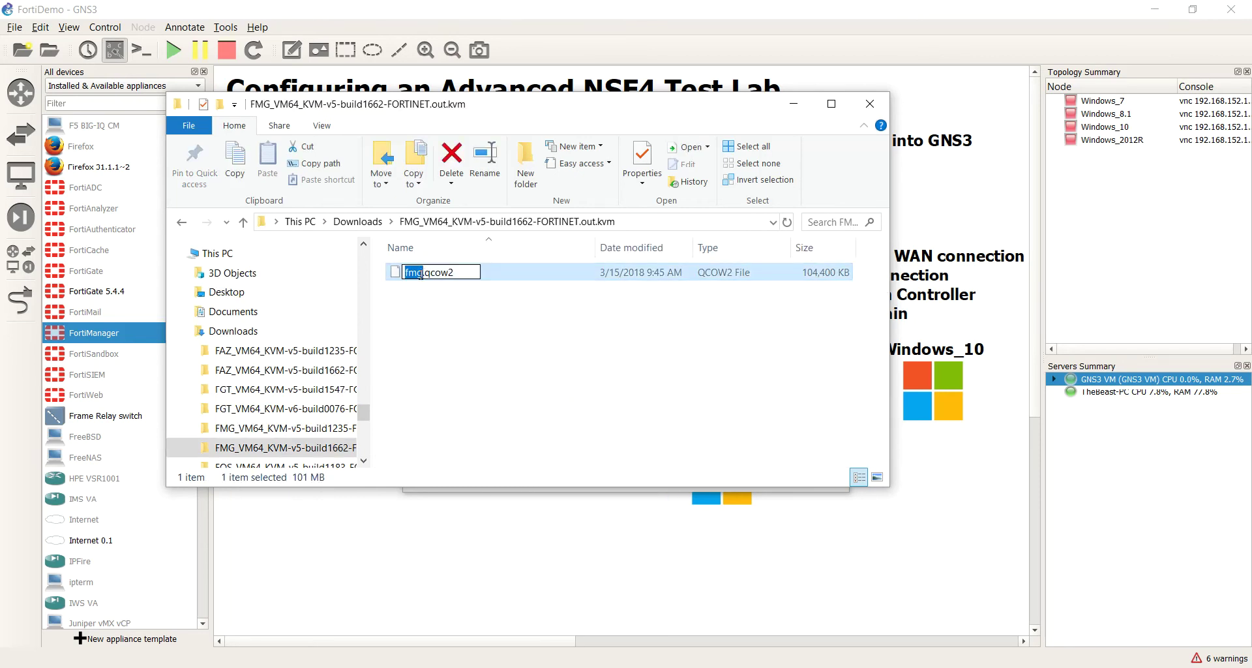
key(ctrl+v)
right_click(480, 378)
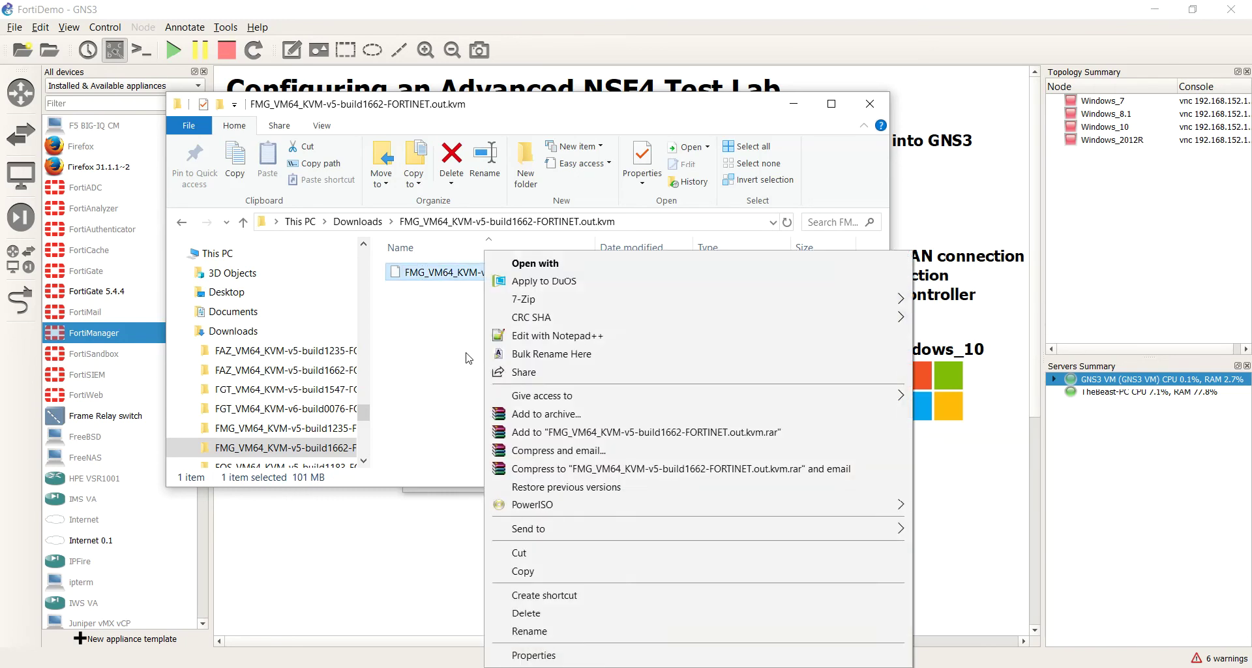
click(460, 355)
click(384, 222)
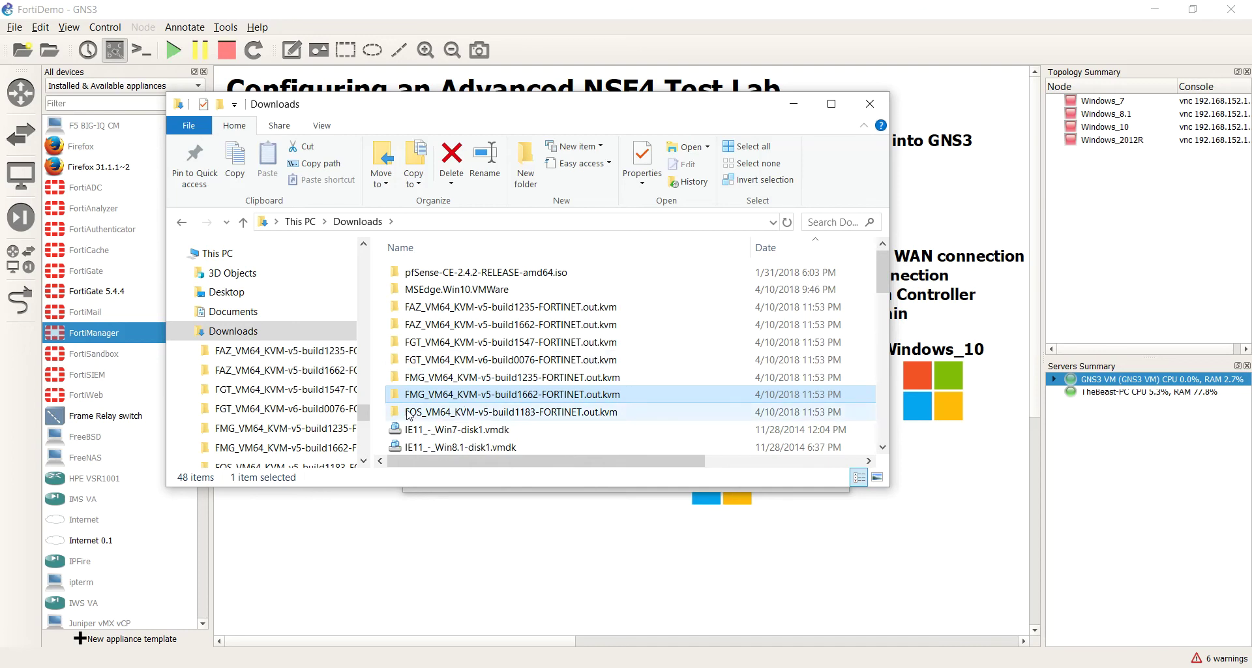
Step: Delete the FOS_VM64_KVM-v5-build1183 folder and go back to GNS3's Add appliance wizard
click(486, 412)
right_click(486, 412)
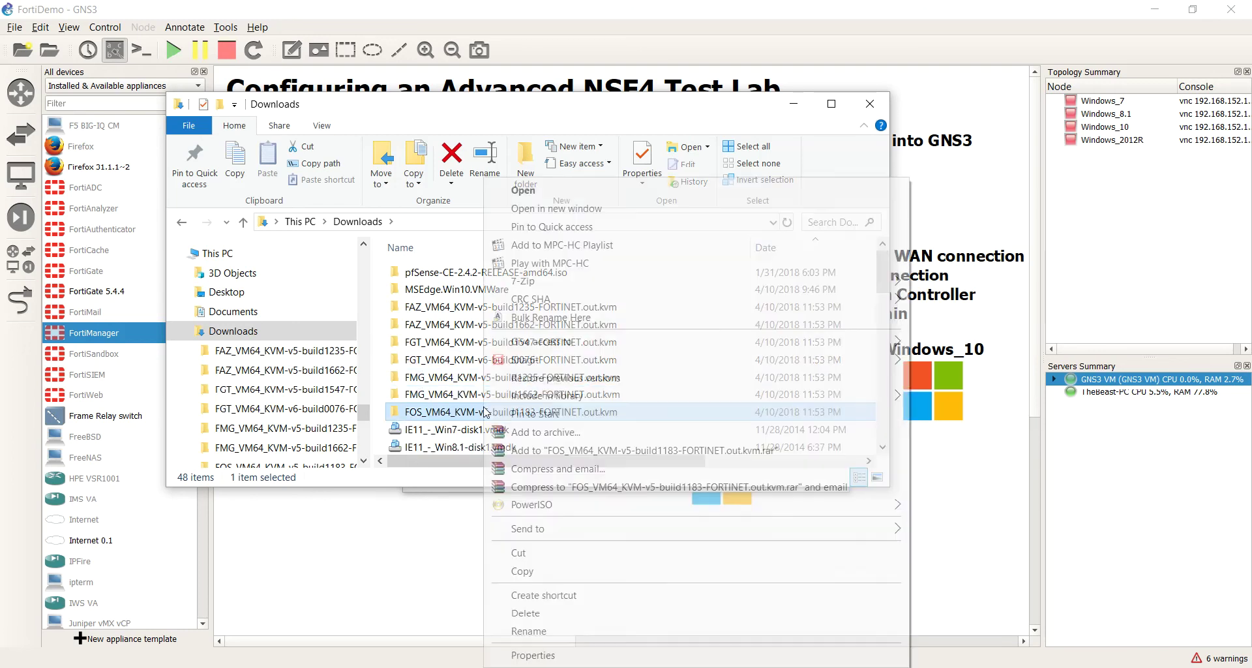
click(566, 620)
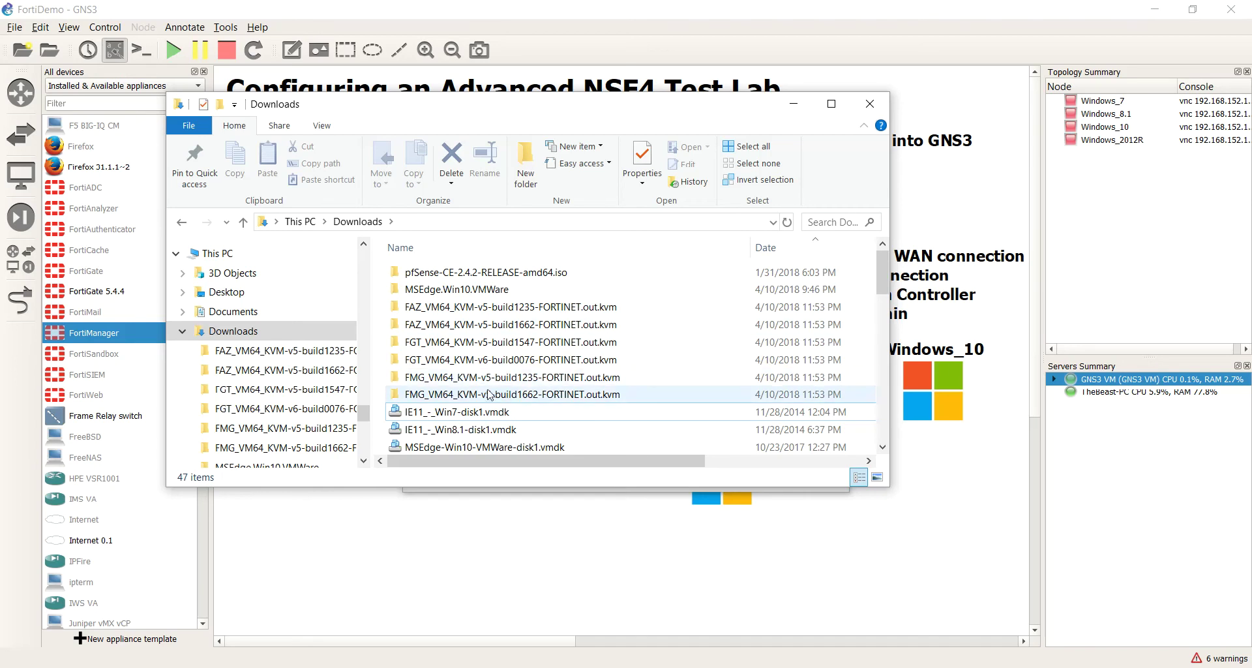
click(614, 556)
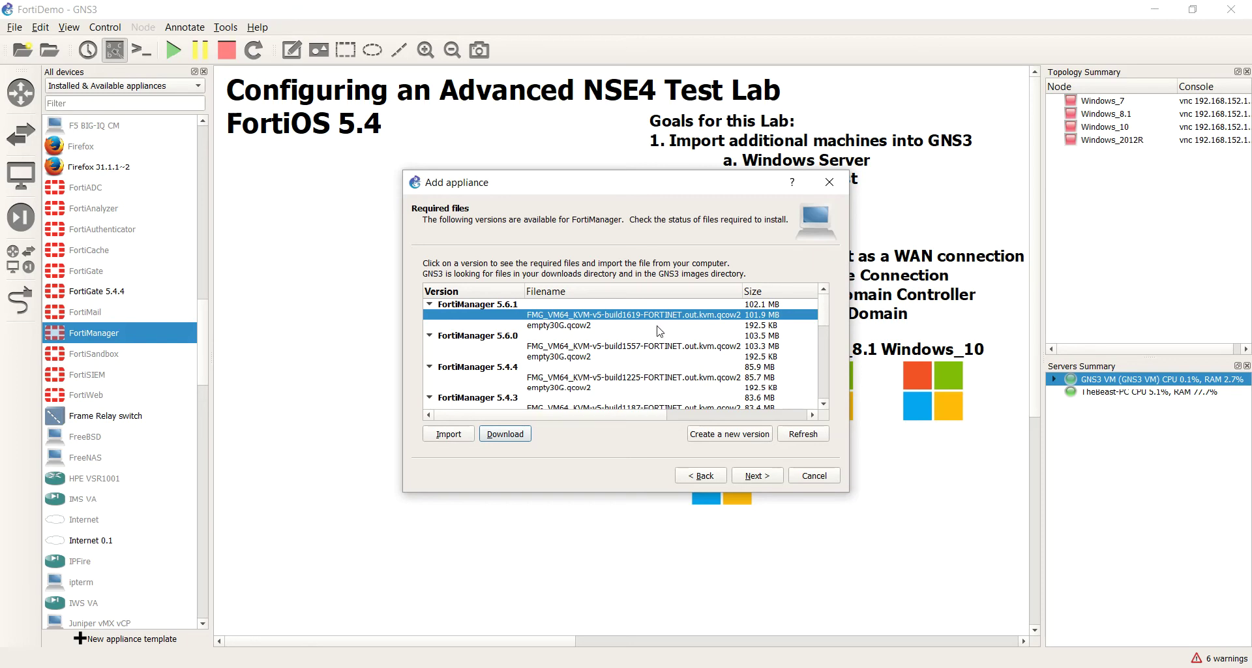
Step: Scroll the Required files list and select the FortiManager 5.4.4 build1225 image entry
drag(633, 415, 455, 410)
scroll(547, 344, up, 3)
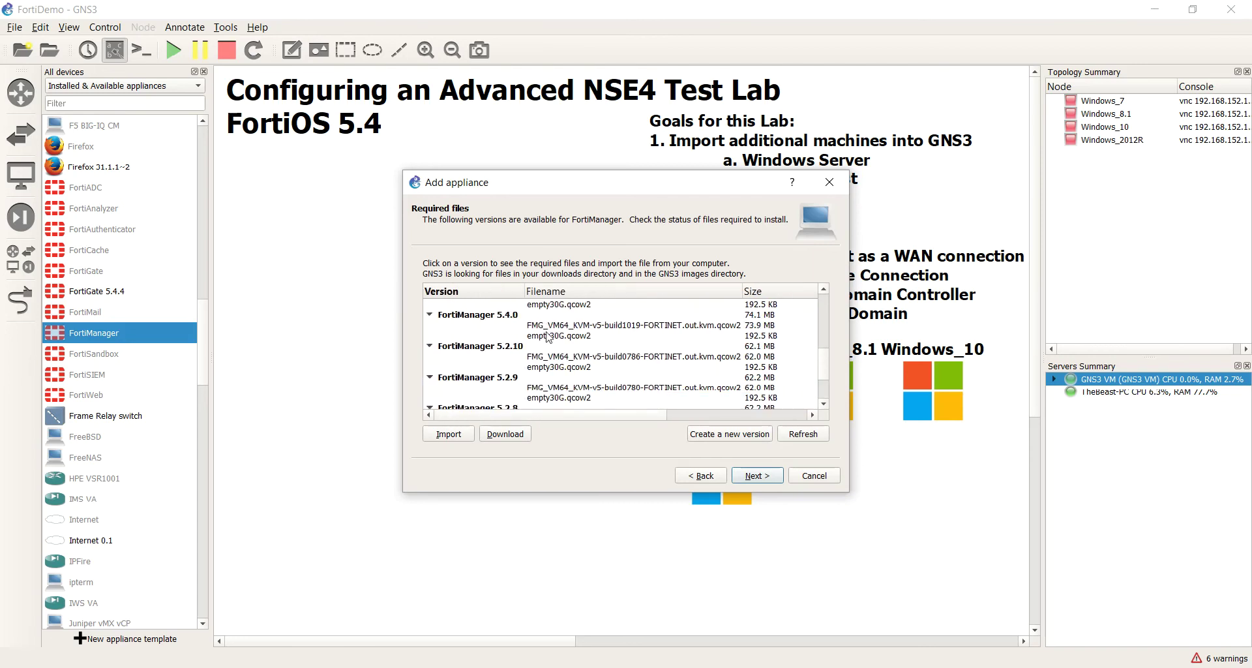
scroll(555, 340, up, 3)
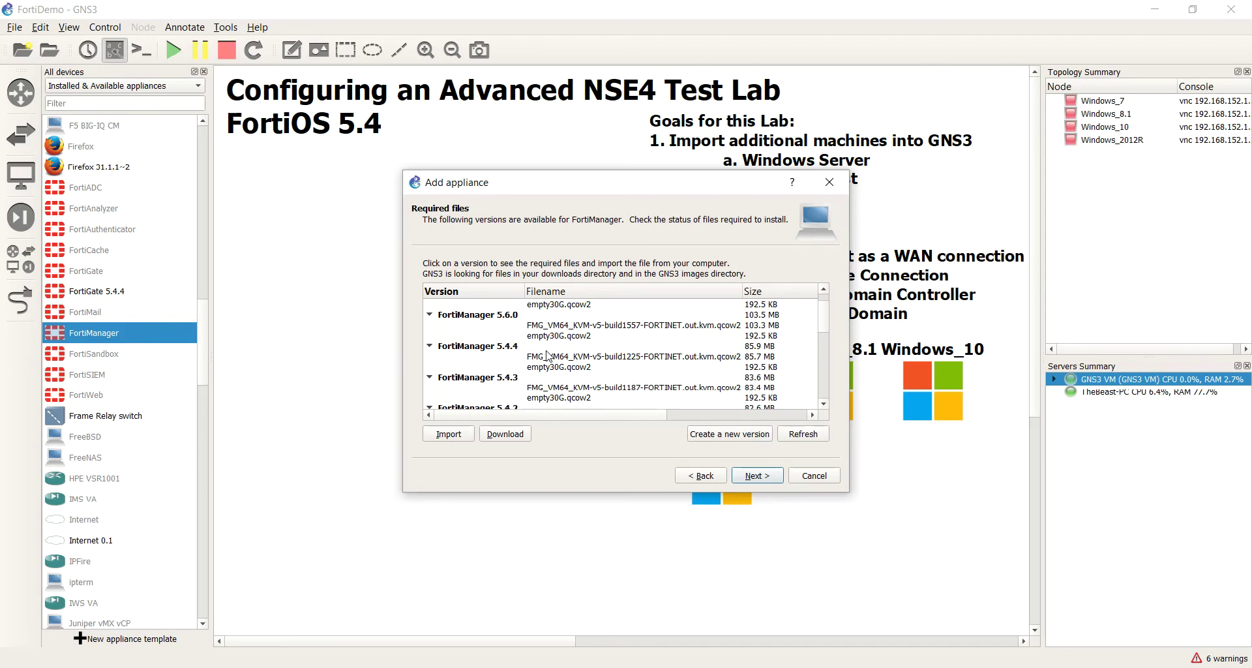
click(558, 356)
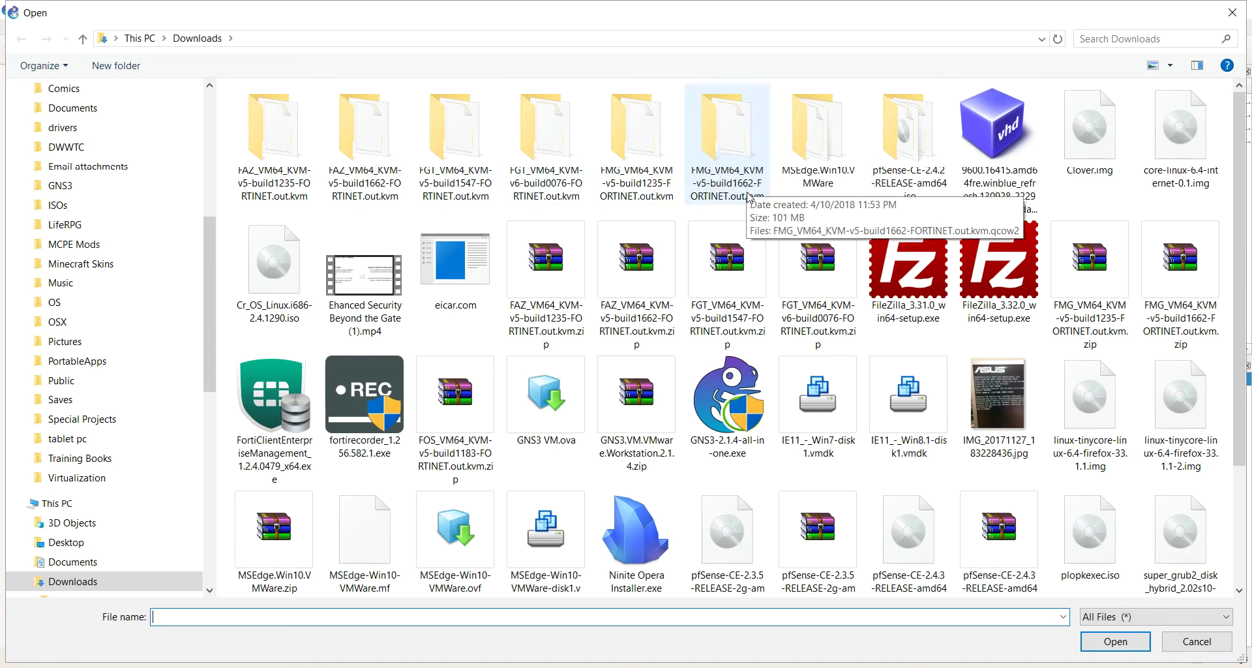
Step: Try importing the FMG build1235 qcow2 for 5.4.4, dismiss the MD5 mismatch warning, and check its status
double_click(606, 183)
click(334, 125)
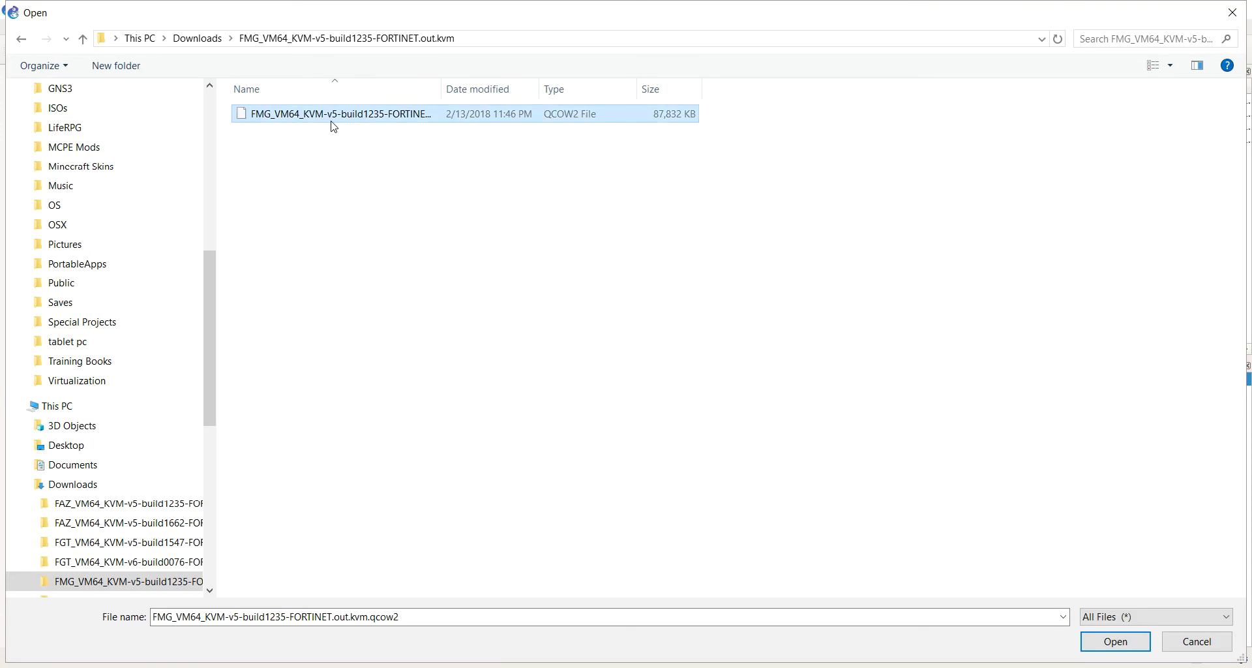
double_click(333, 121)
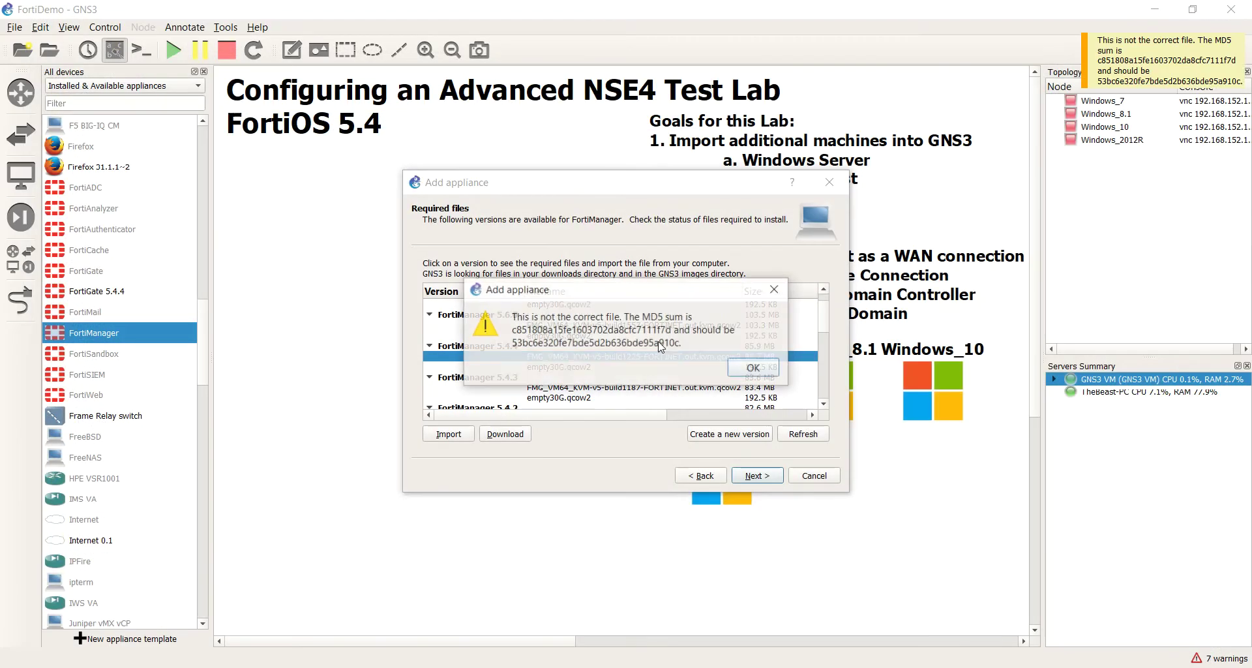
click(755, 369)
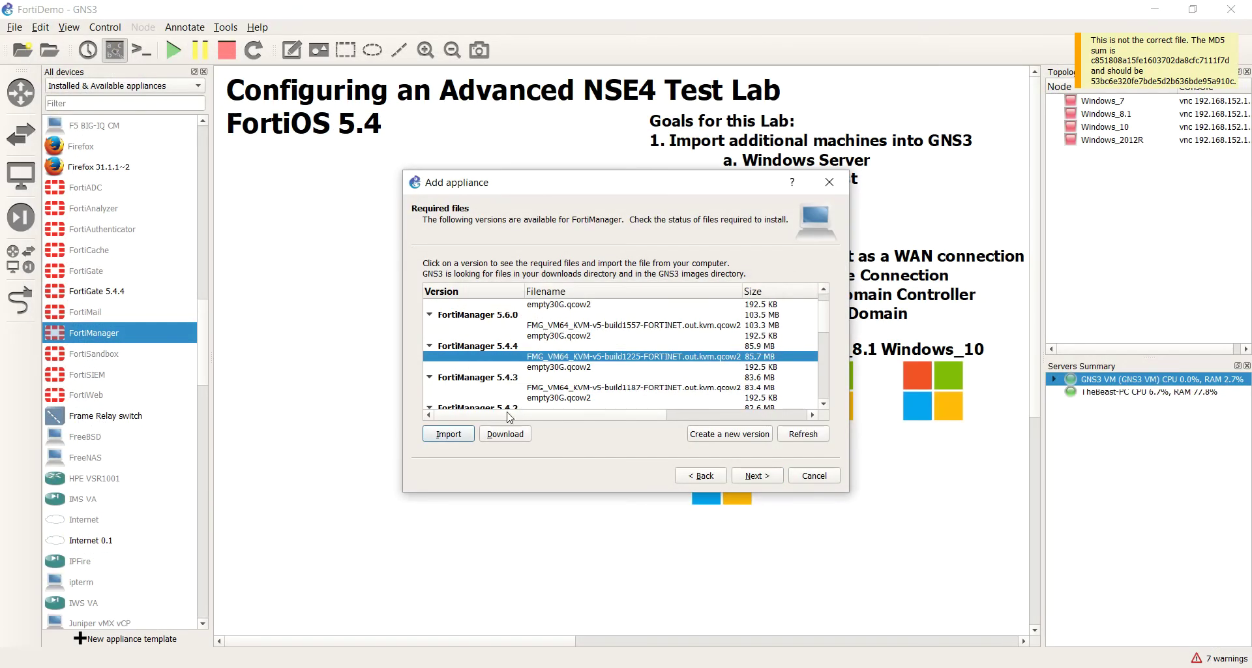
click(724, 416)
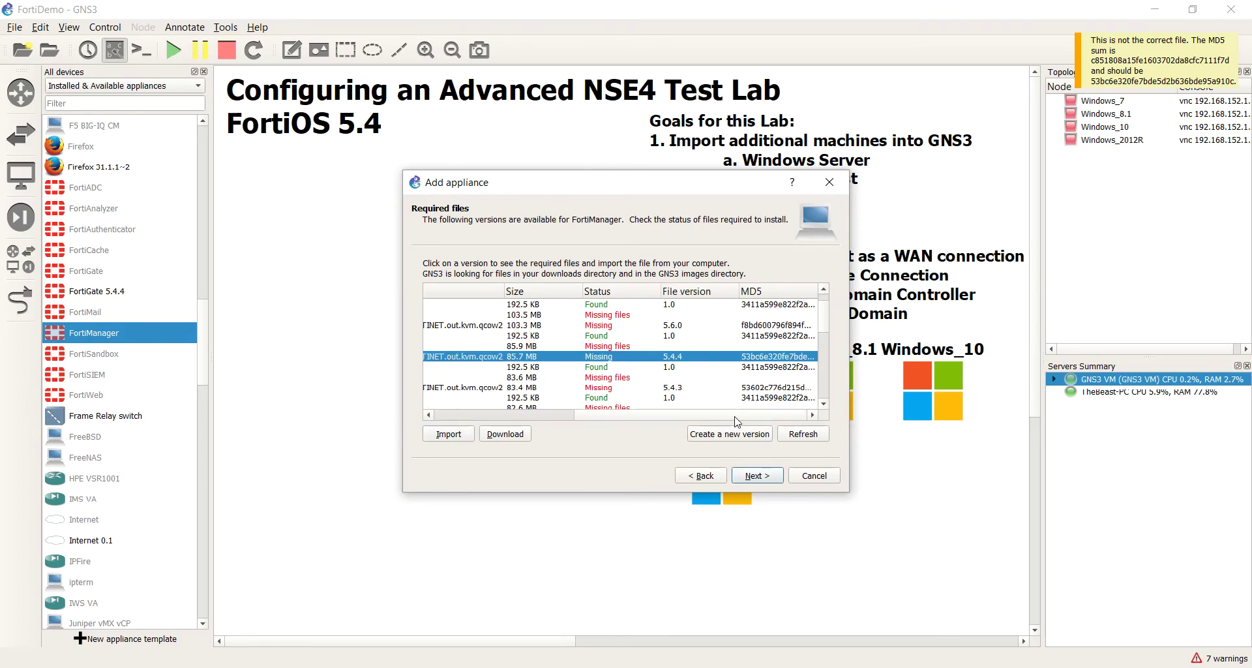
drag(603, 416, 449, 416)
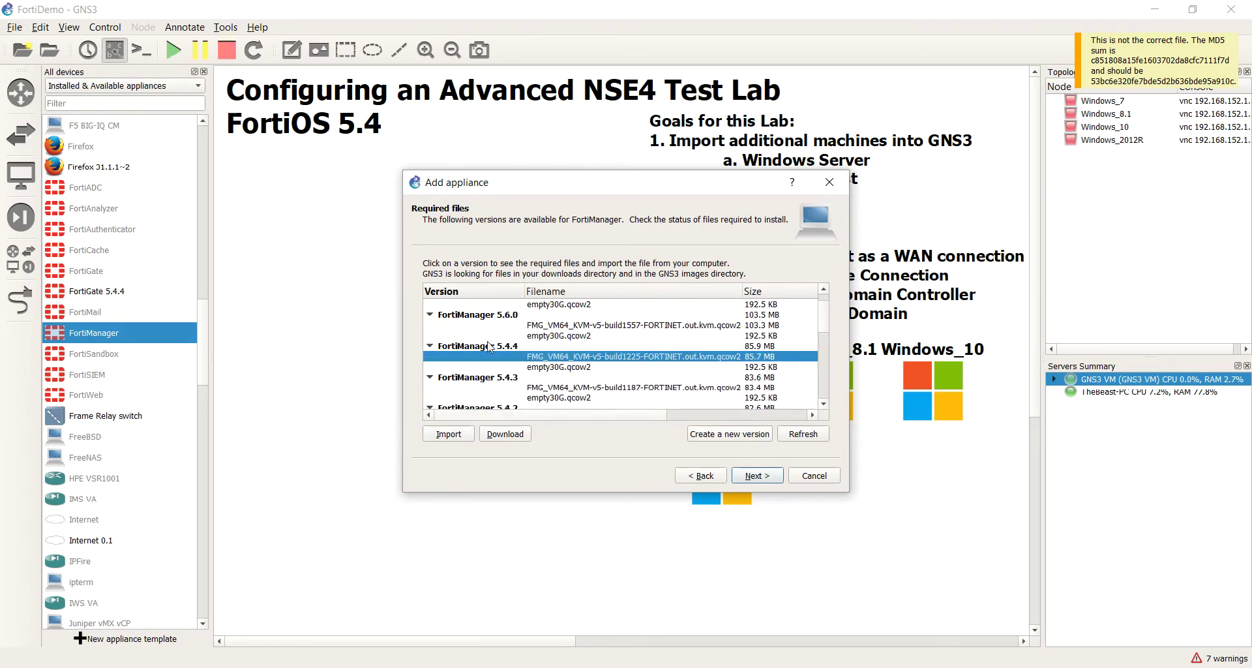
Step: Create a new FortiManager version named 5.4.5, then return to the Fortinet firmware page in Chrome
click(701, 435)
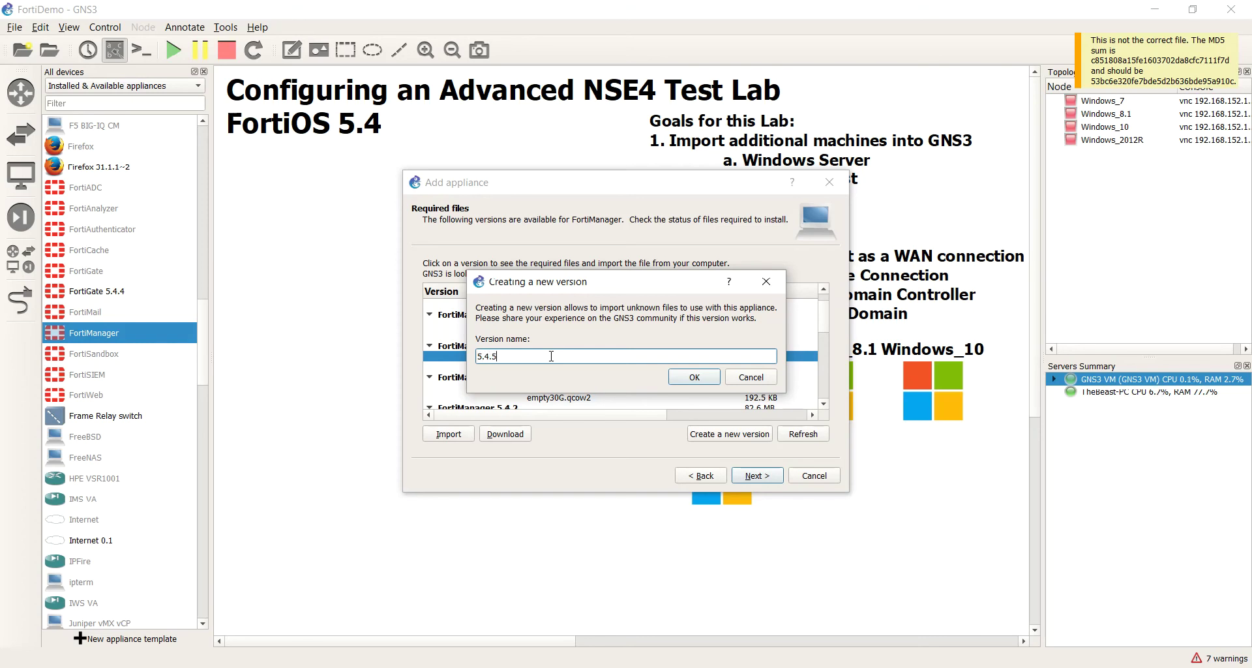
click(251, 666)
scroll(503, 317, up, 11)
Step: Browse from the 5.6.3 firmware folder up to FortiManager v5.00 and open the 5.4 folder
click(207, 397)
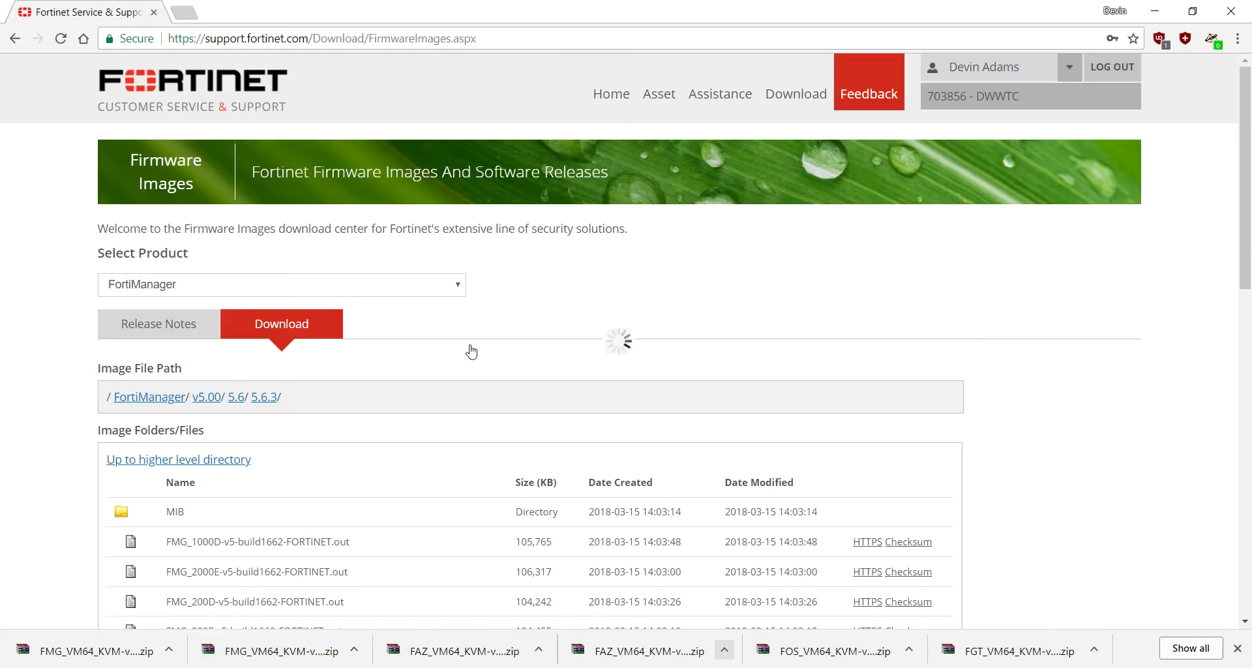
click(235, 396)
click(206, 397)
scroll(215, 457, down, 2)
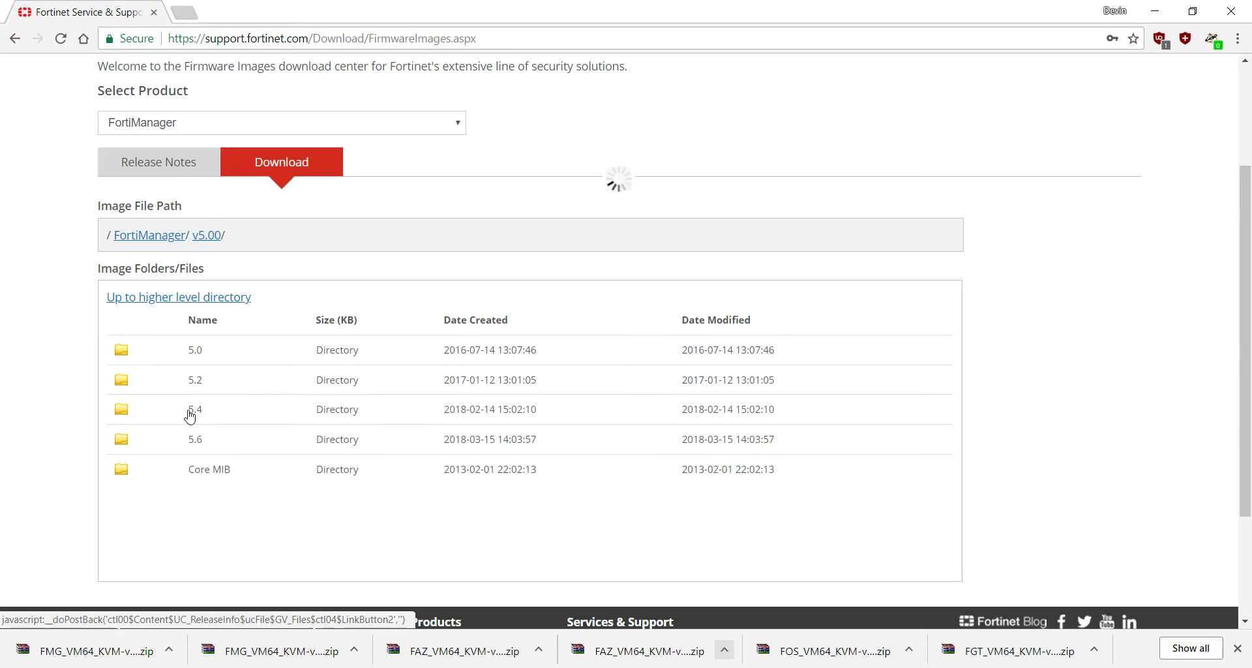
click(189, 412)
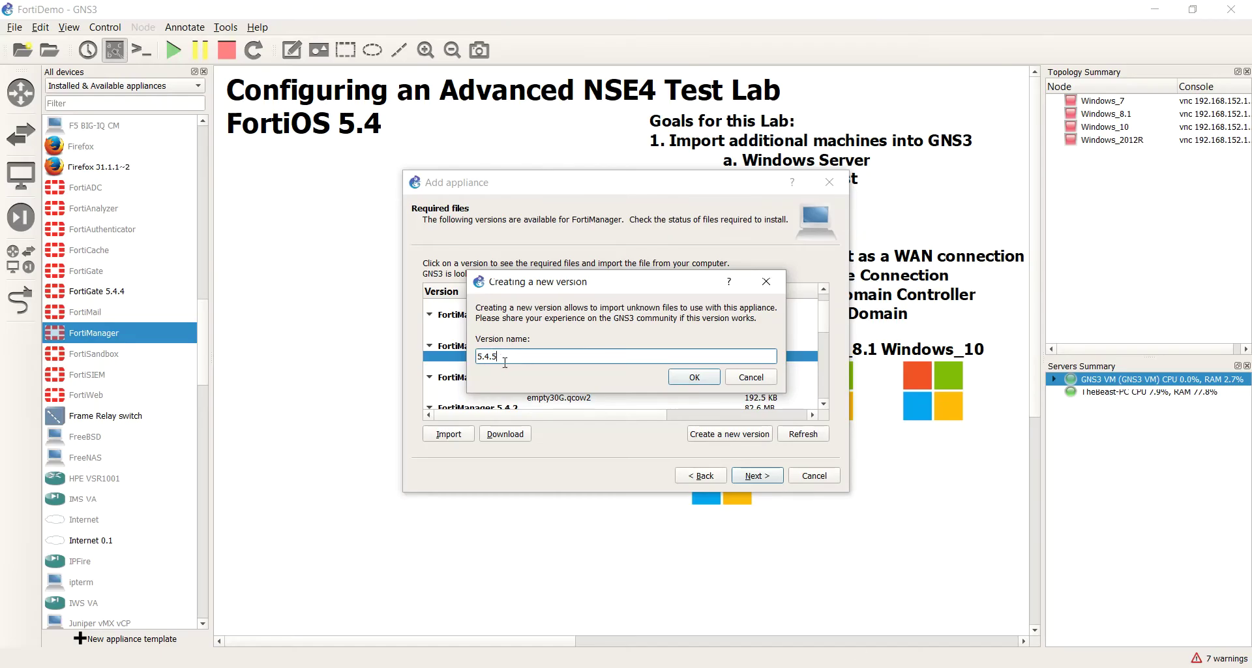
Step: Confirm the new FortiManager version 5.4.5 and import the build1619 qcow2 image for it
click(686, 378)
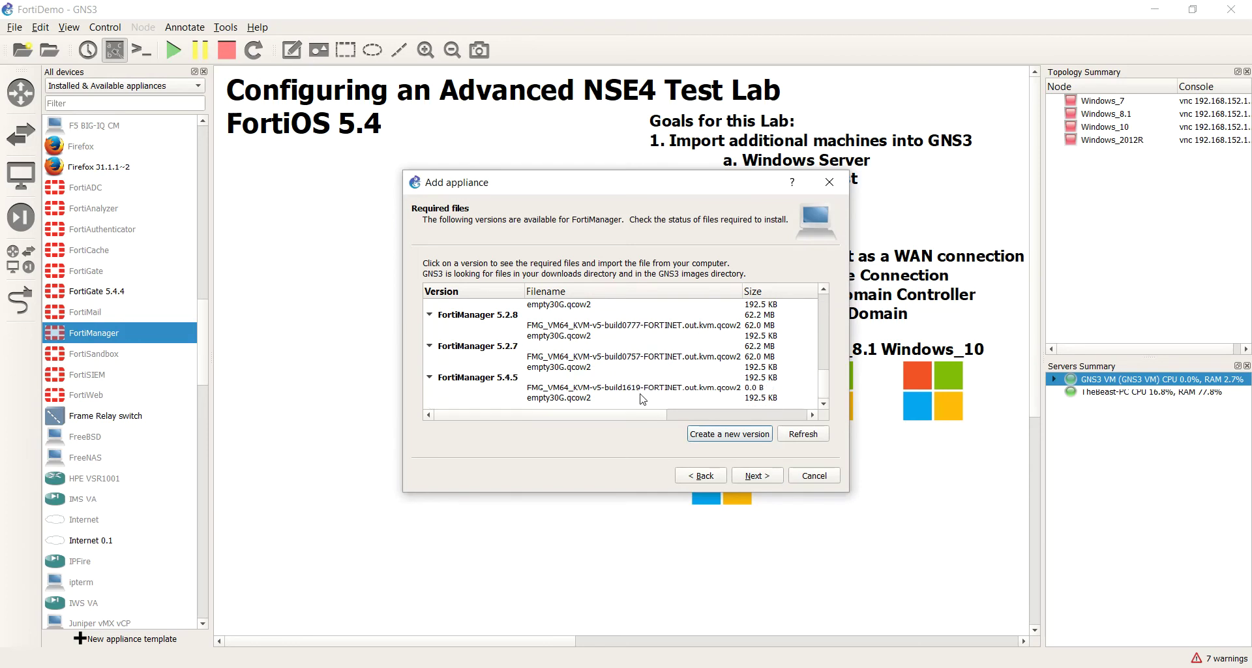
click(646, 390)
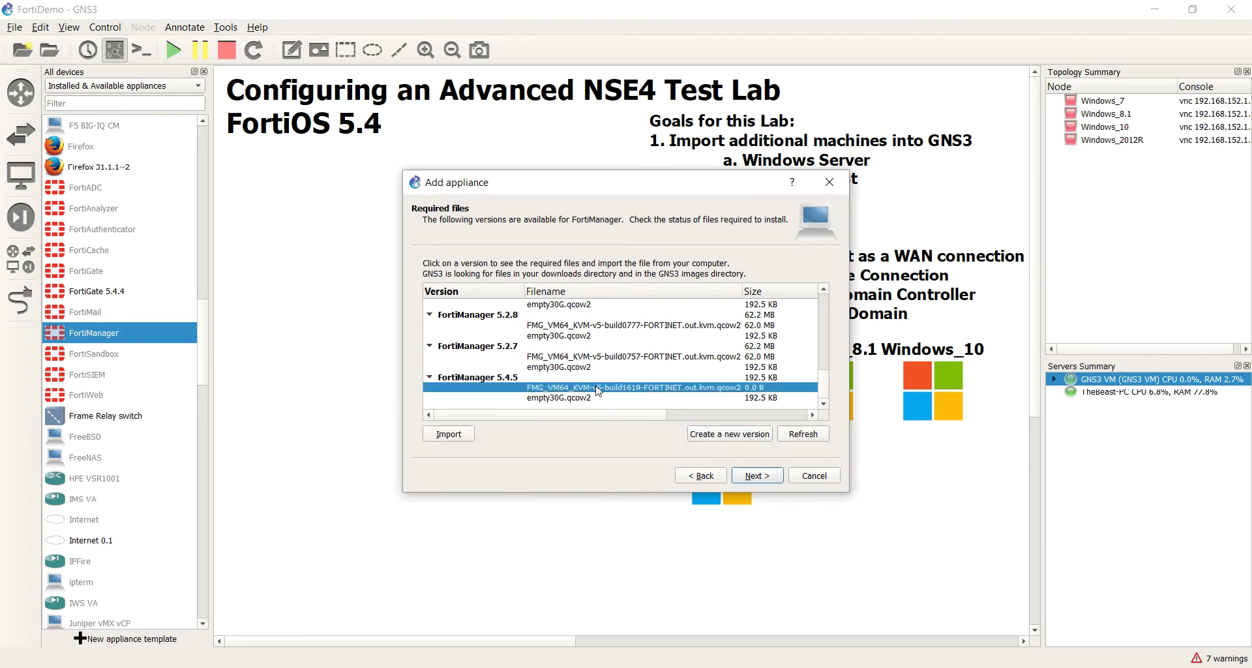
click(464, 433)
double_click(383, 117)
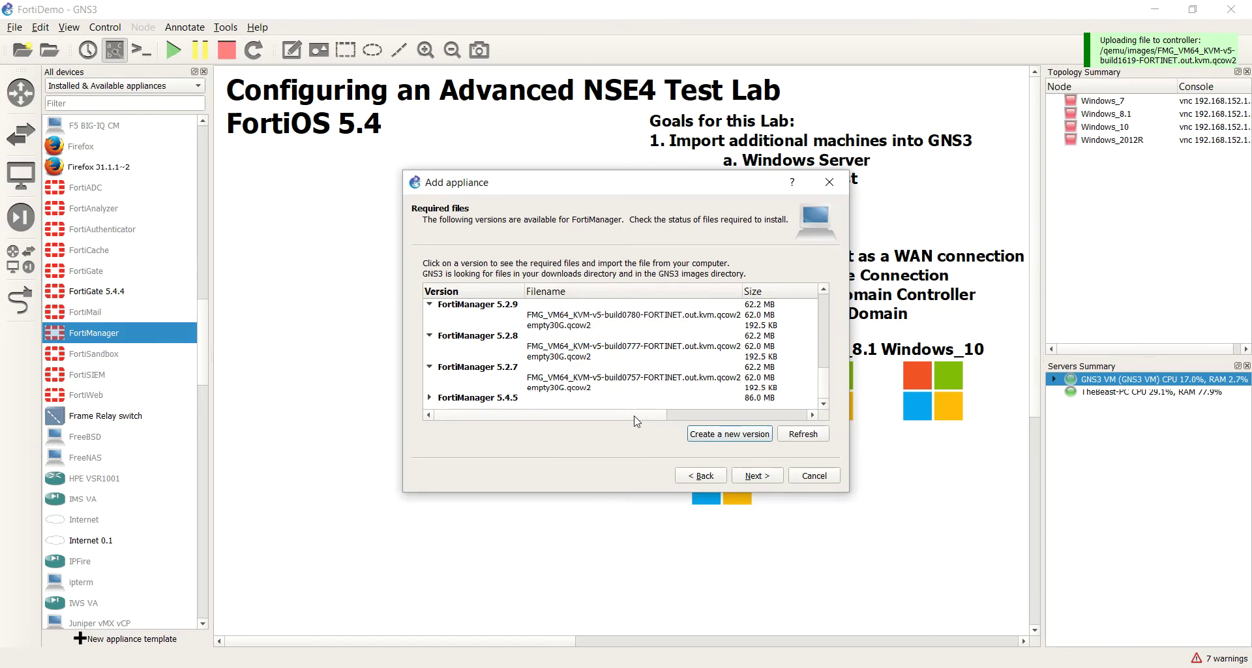
Step: Check the Required files status columns to confirm the 5.4.5 image is Ready to install
drag(653, 417, 799, 414)
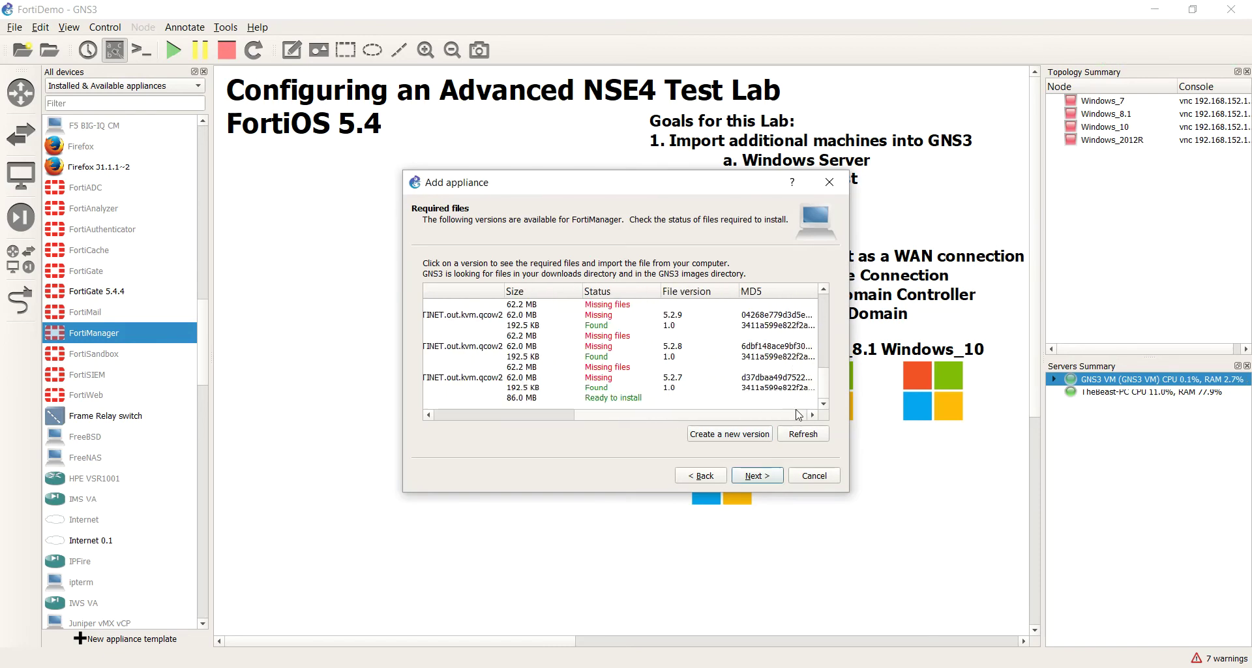
click(773, 389)
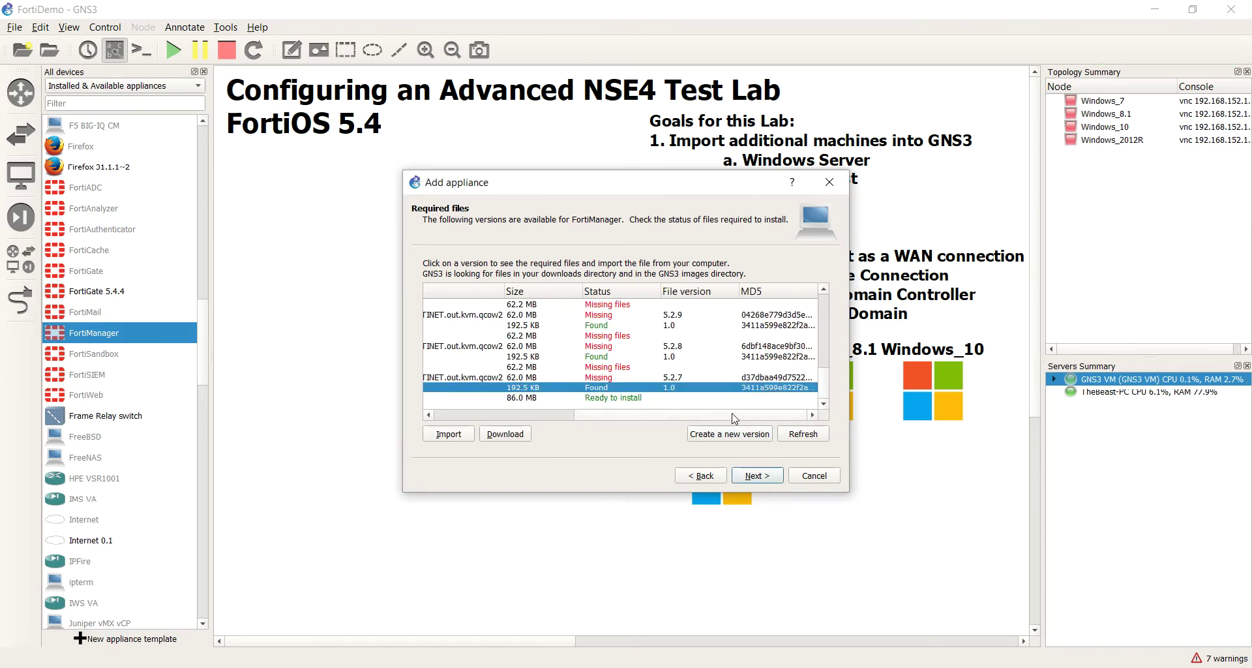
click(571, 416)
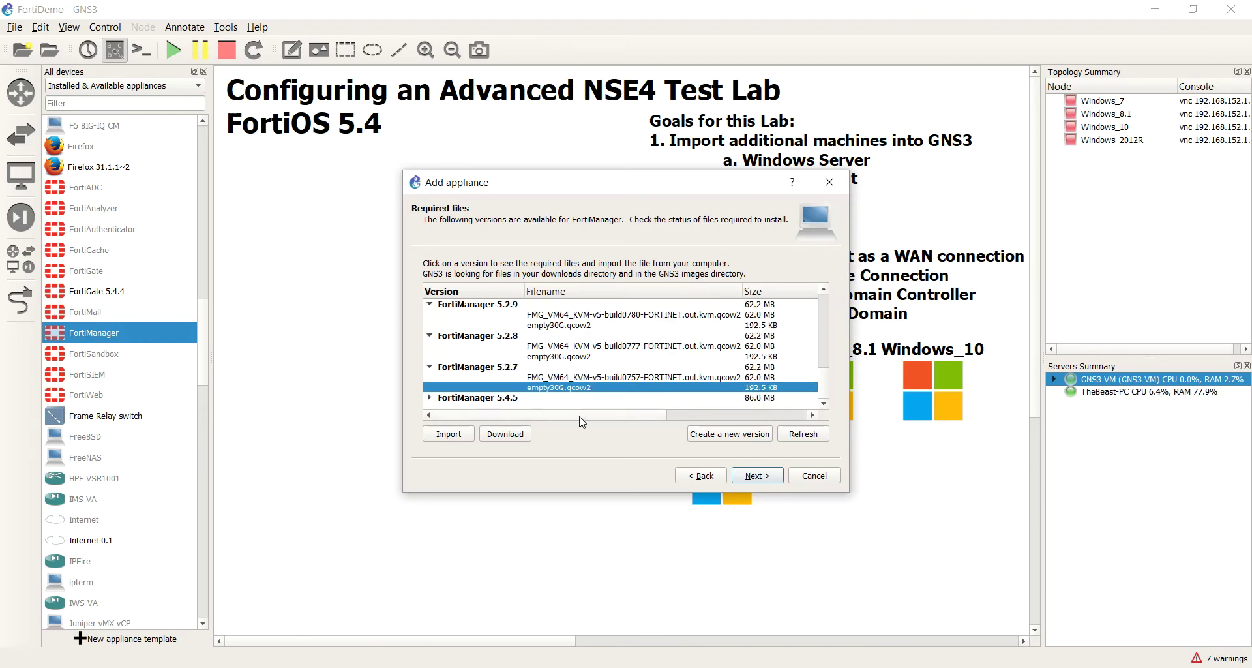
click(565, 399)
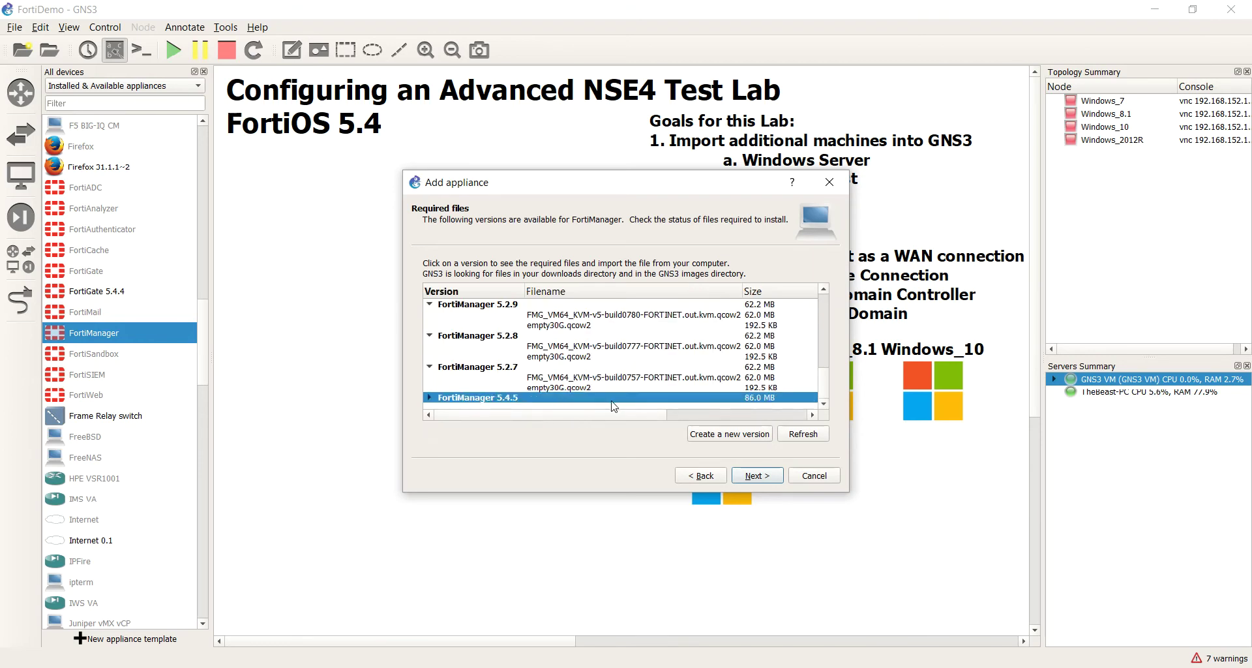
click(672, 414)
click(539, 414)
scroll(557, 359, up, 4)
Step: Create a new FortiManager version named 5.6.5 and select it
click(563, 319)
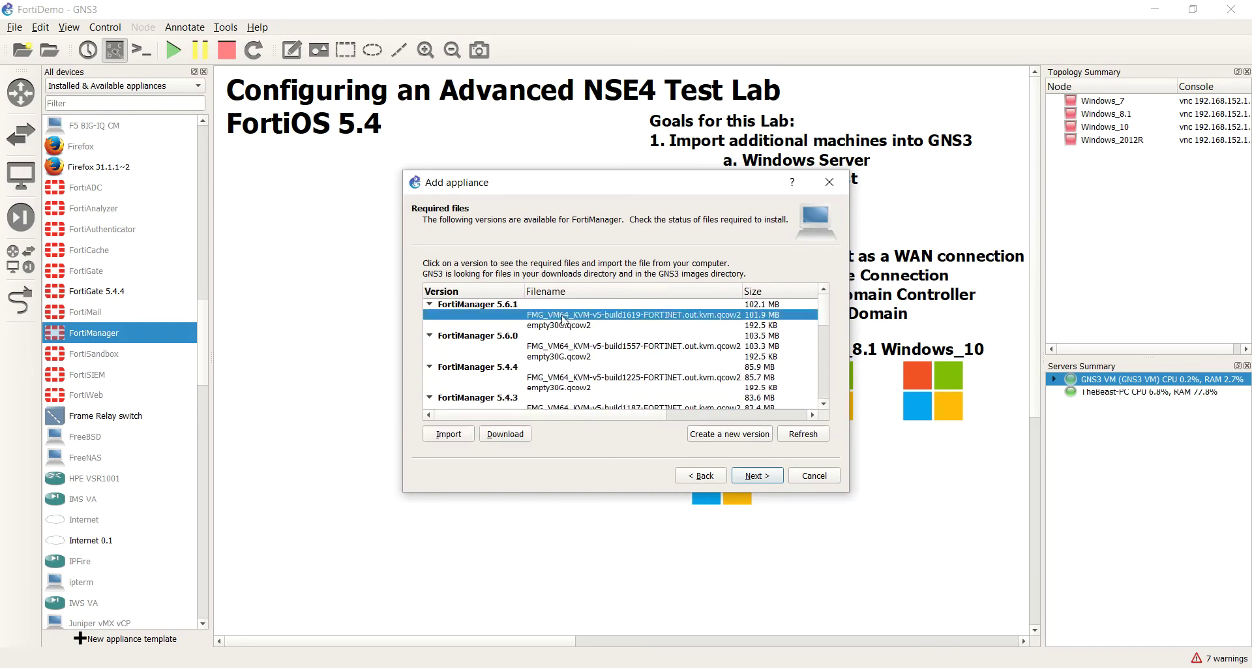
click(743, 433)
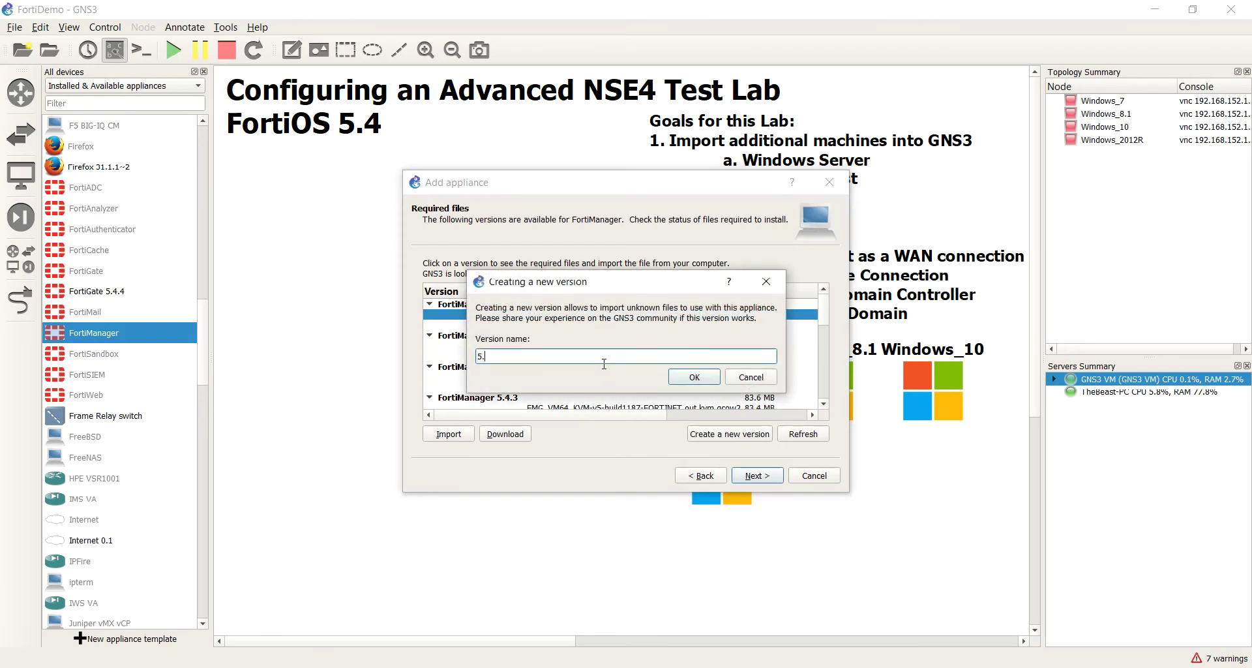
click(692, 377)
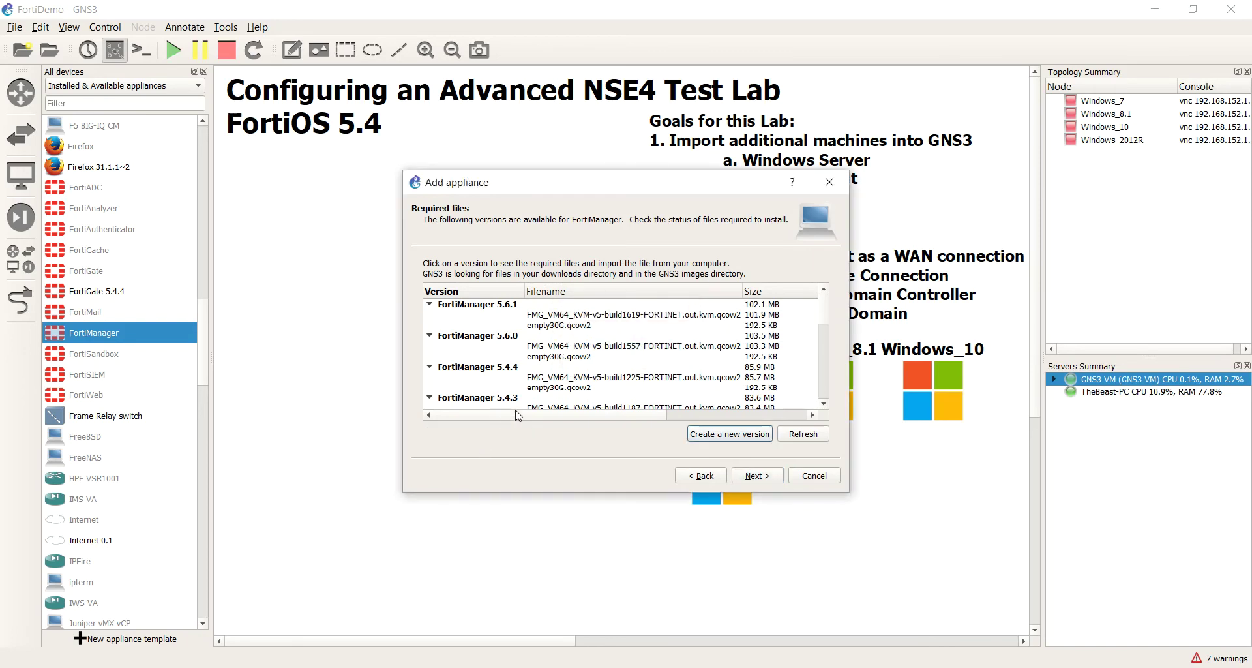
scroll(550, 393, down, 5)
click(490, 400)
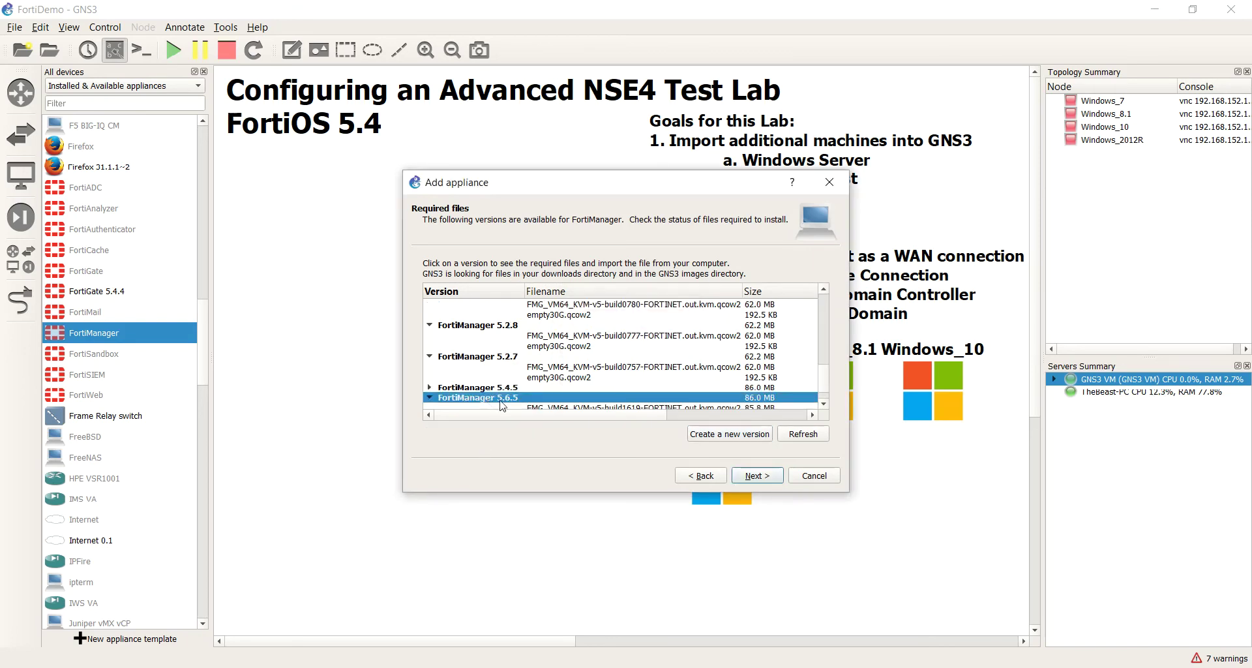
Step: Import the qcow2 image from the Downloads FMG build1662 folder as the 5.6.5 image file
scroll(535, 404, down, 1)
click(552, 388)
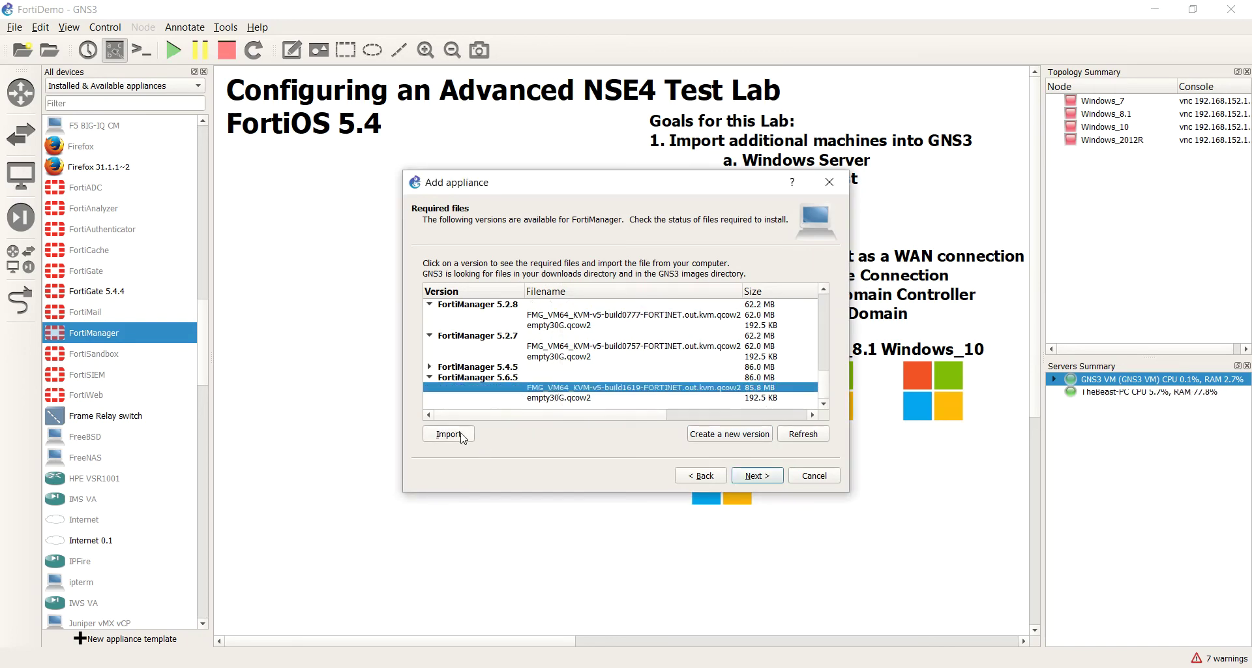
click(445, 439)
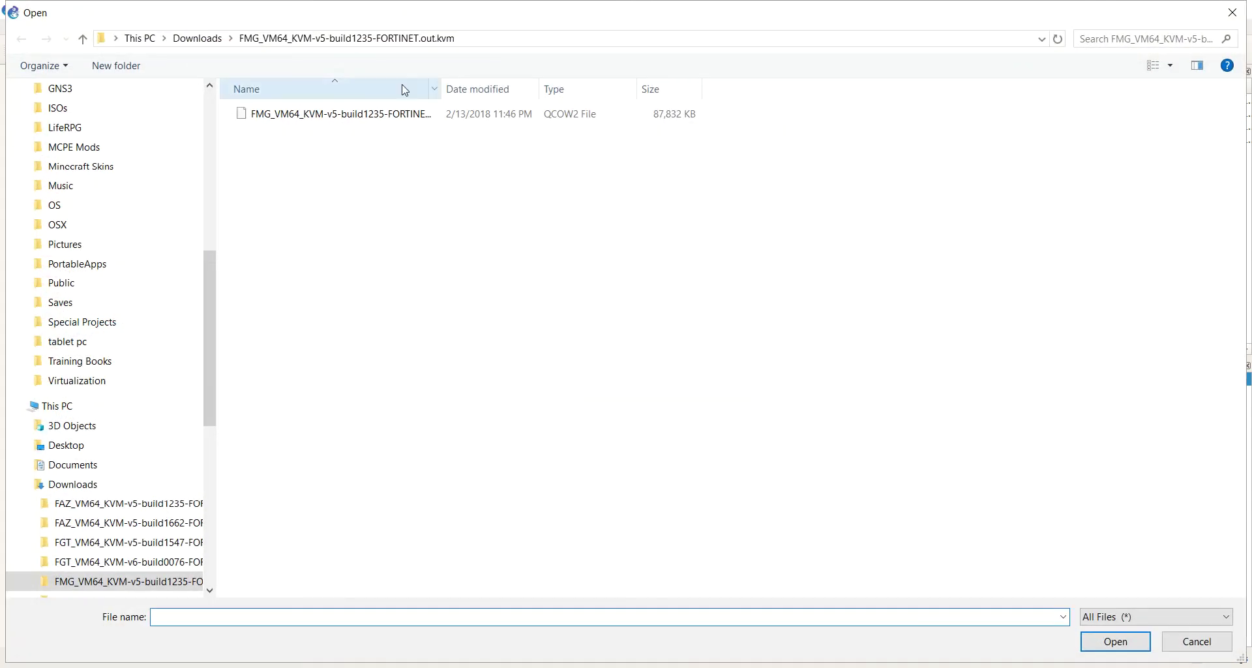
click(227, 40)
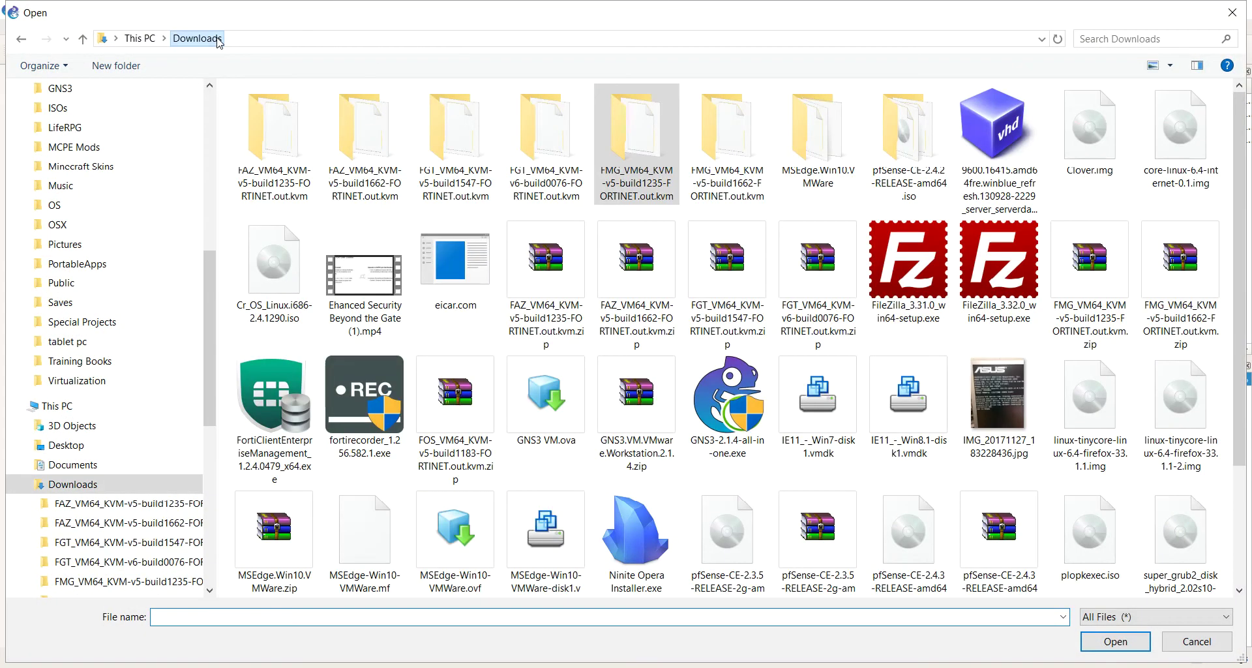
click(747, 157)
double_click(746, 157)
double_click(469, 119)
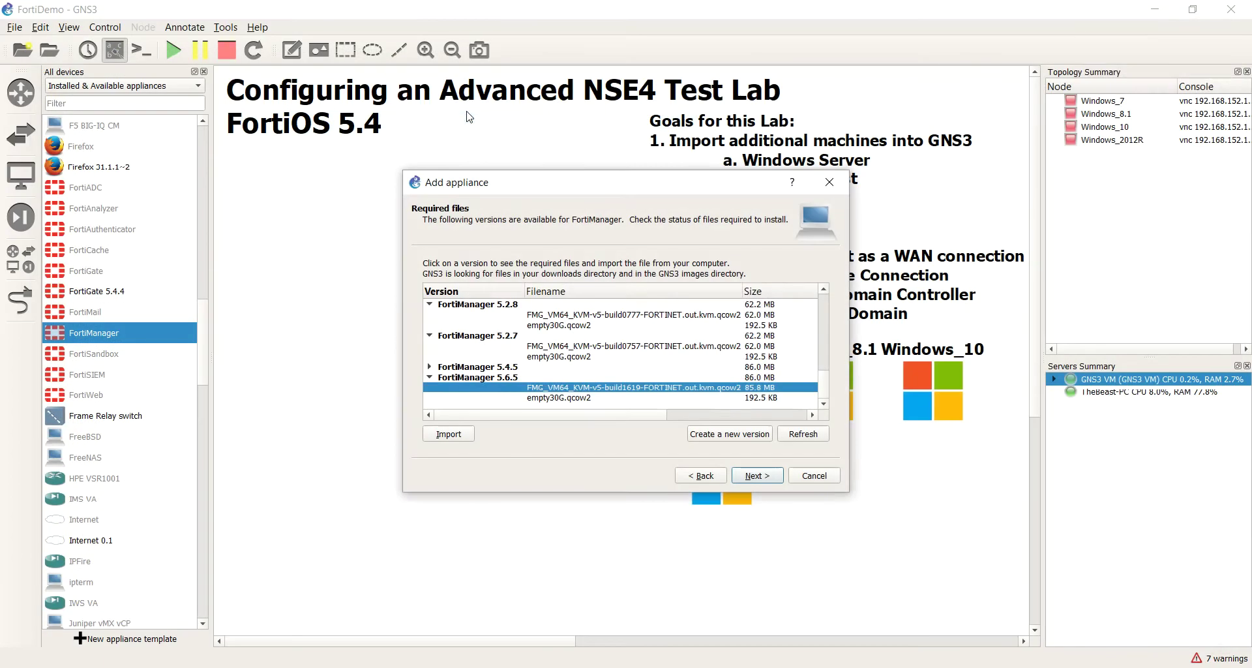
click(754, 367)
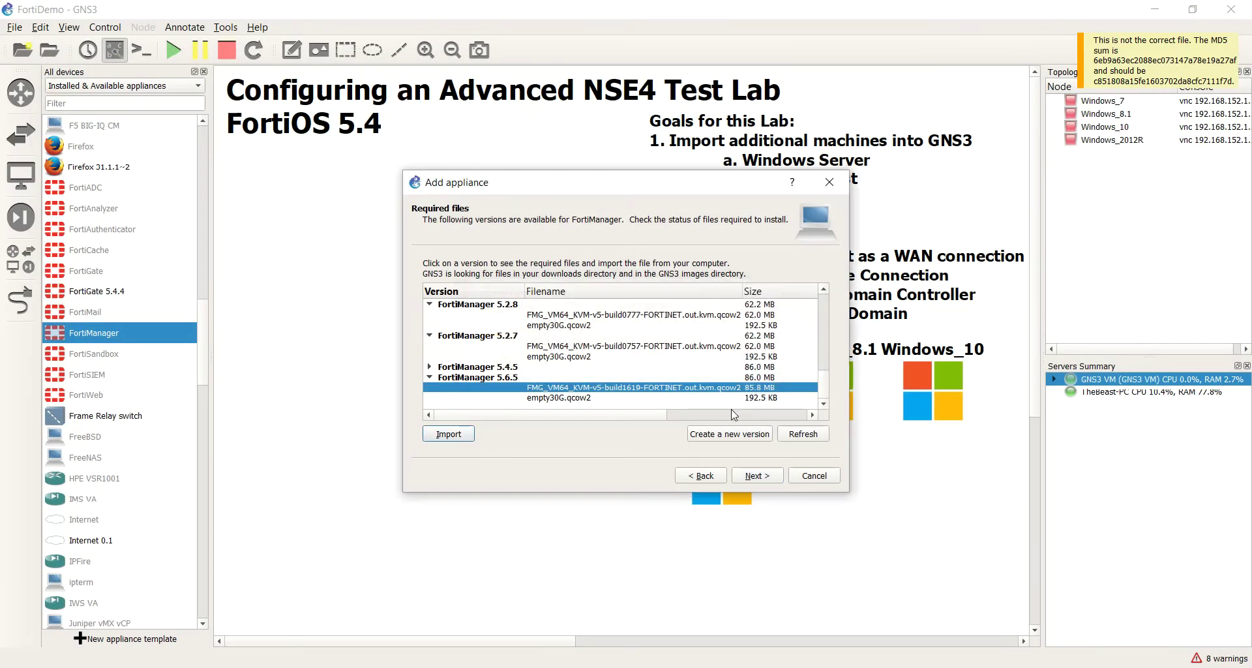
mouse_move(643, 416)
mouse_down()
mouse_move(809, 426)
mouse_move(632, 396)
mouse_up()
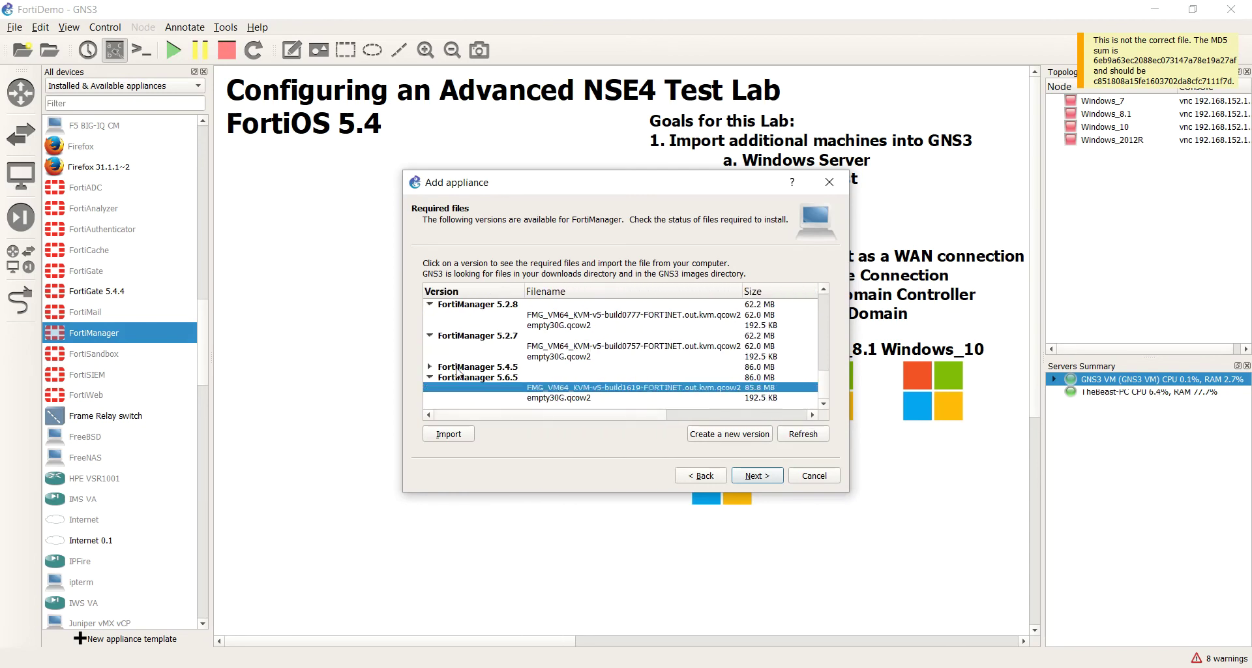
click(430, 377)
click(689, 415)
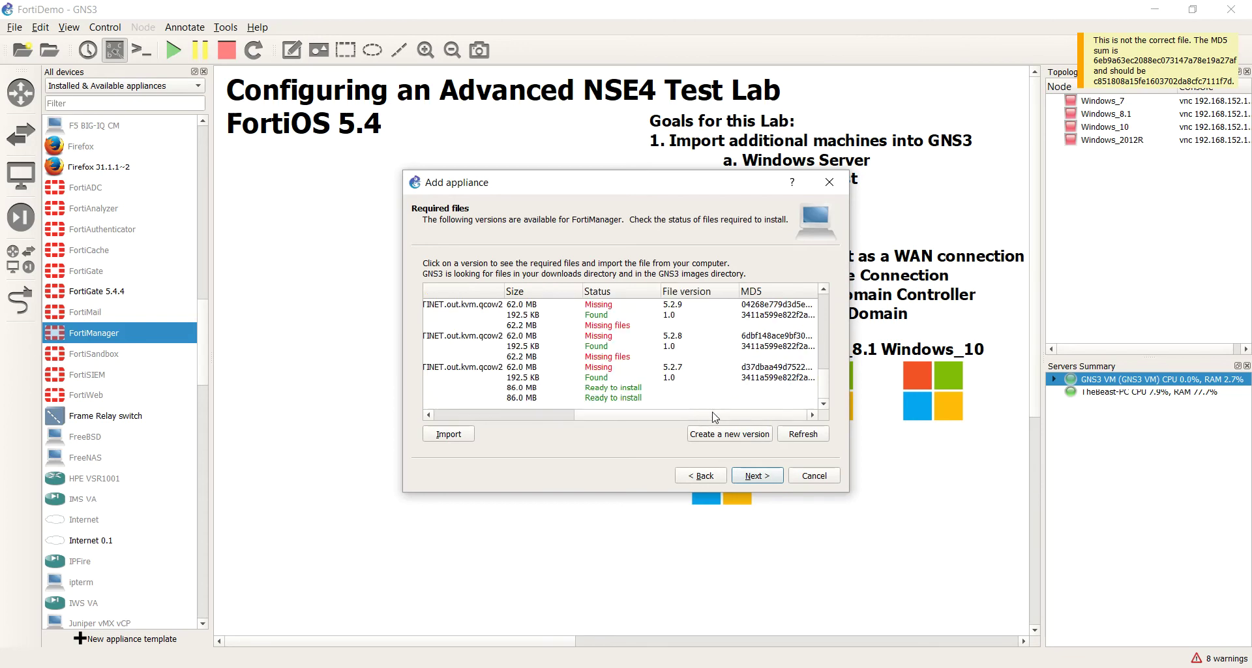
drag(716, 417, 554, 400)
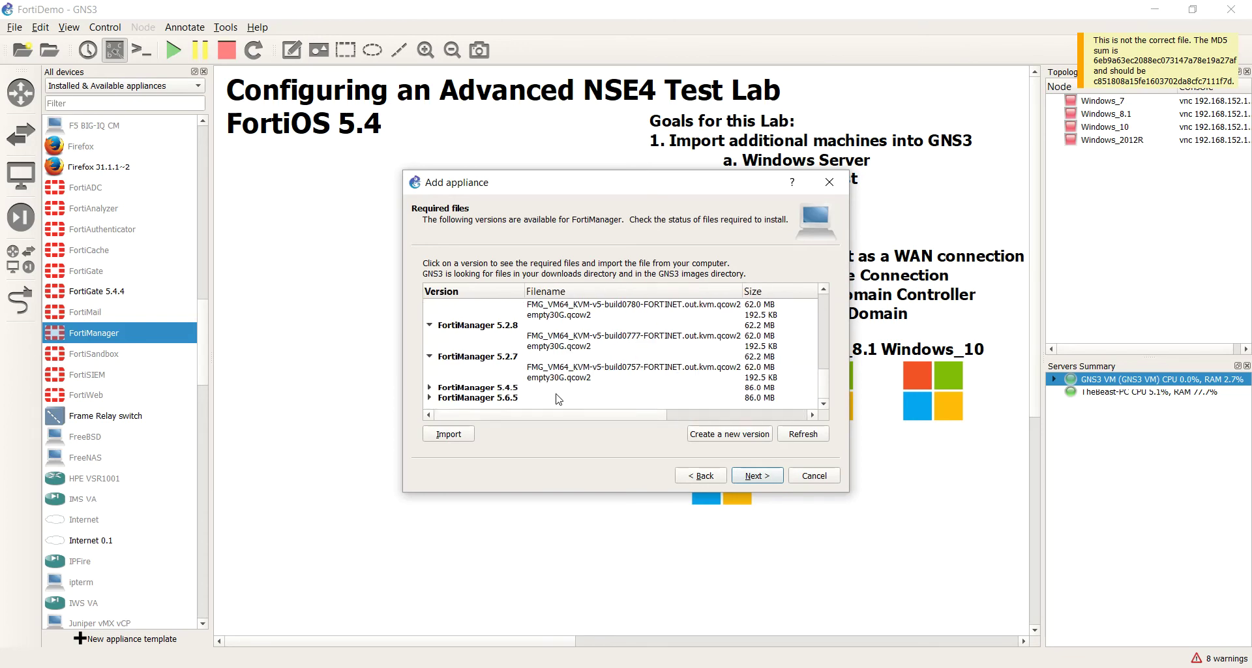
double_click(559, 398)
scroll(559, 405, down, 1)
click(612, 387)
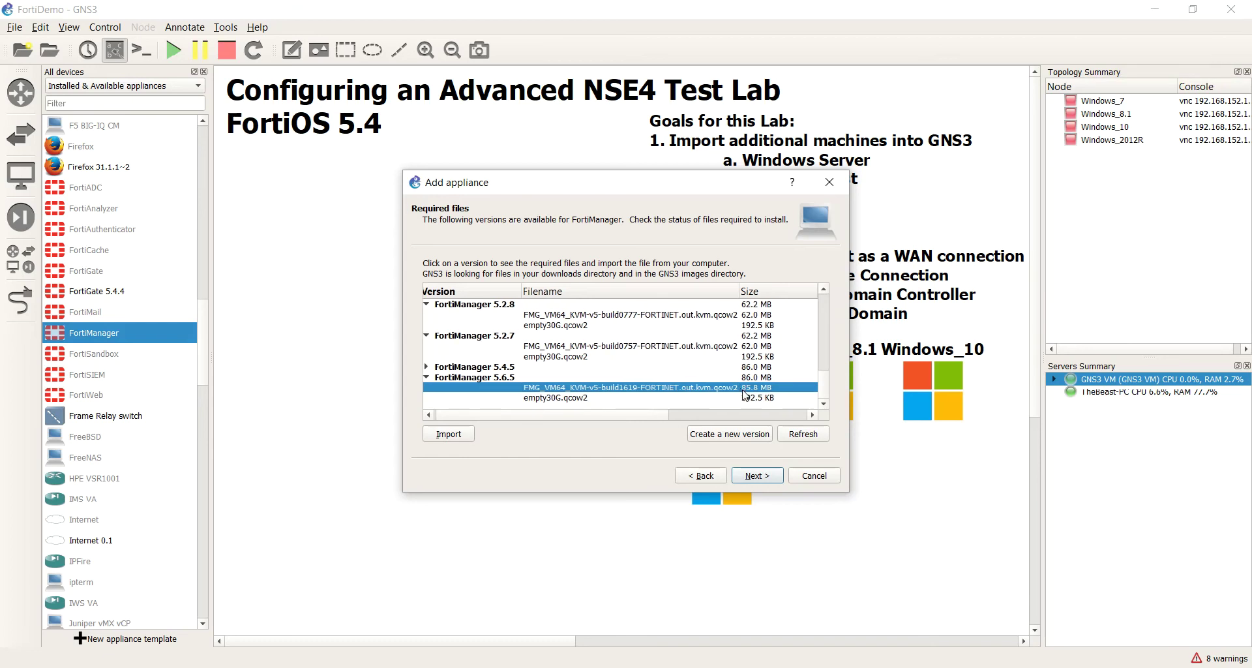
click(664, 357)
click(661, 388)
Step: Refresh the file list and select FortiManager 5.4.5, checking its files are ready to install
click(811, 435)
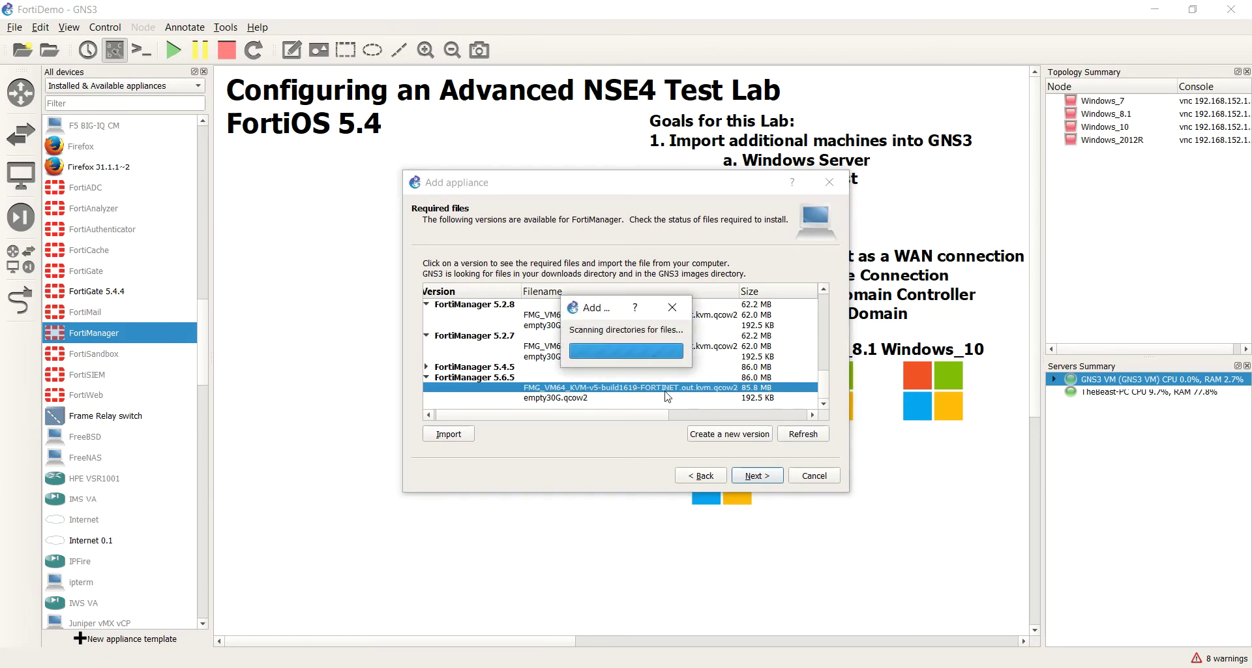
click(723, 389)
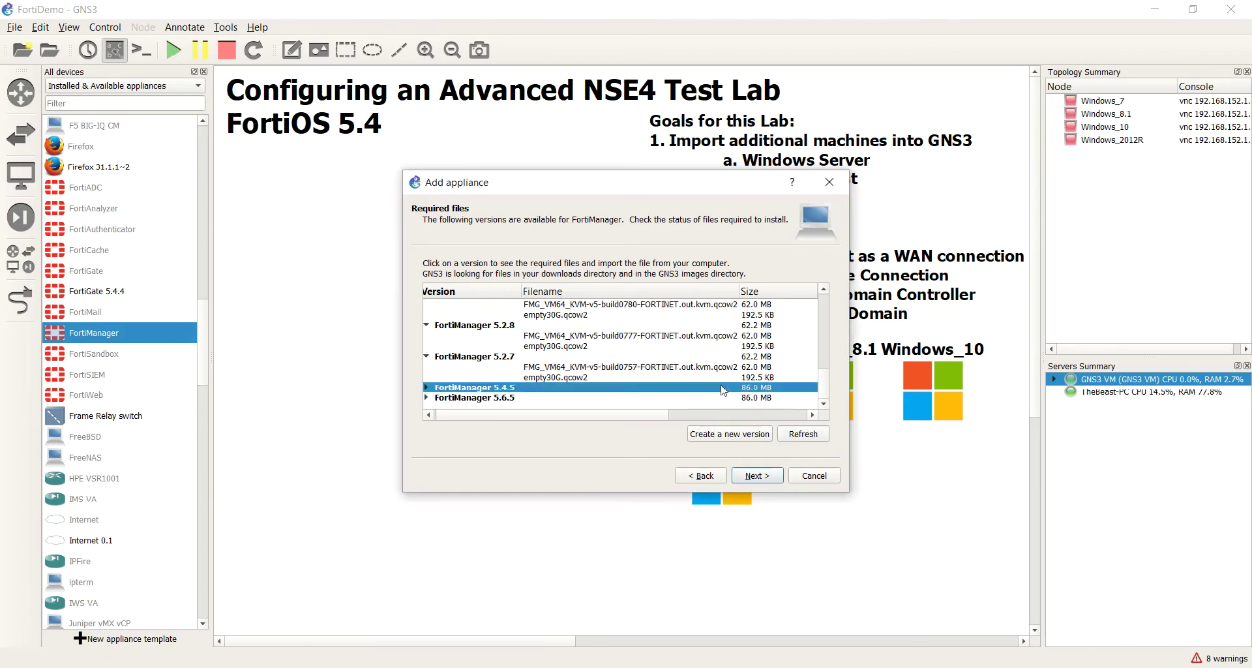
click(745, 417)
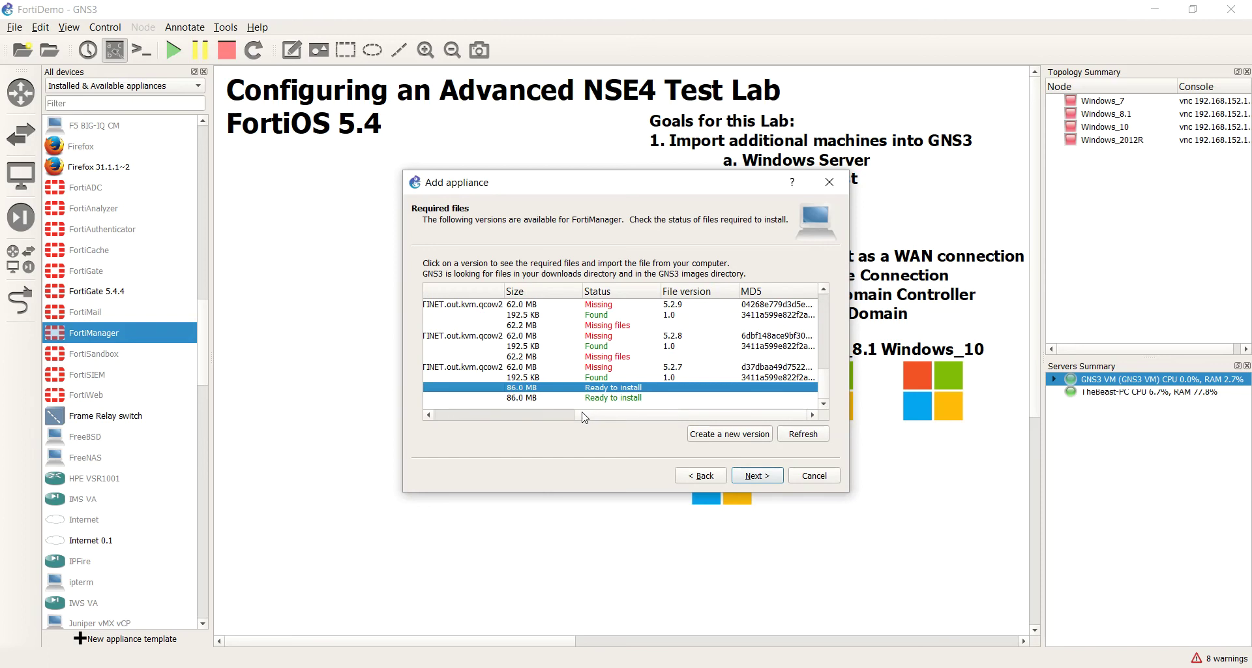
drag(583, 418, 445, 416)
Step: Install FortiManager 5.4.5 through the wizard and acknowledge the installed notice
click(757, 475)
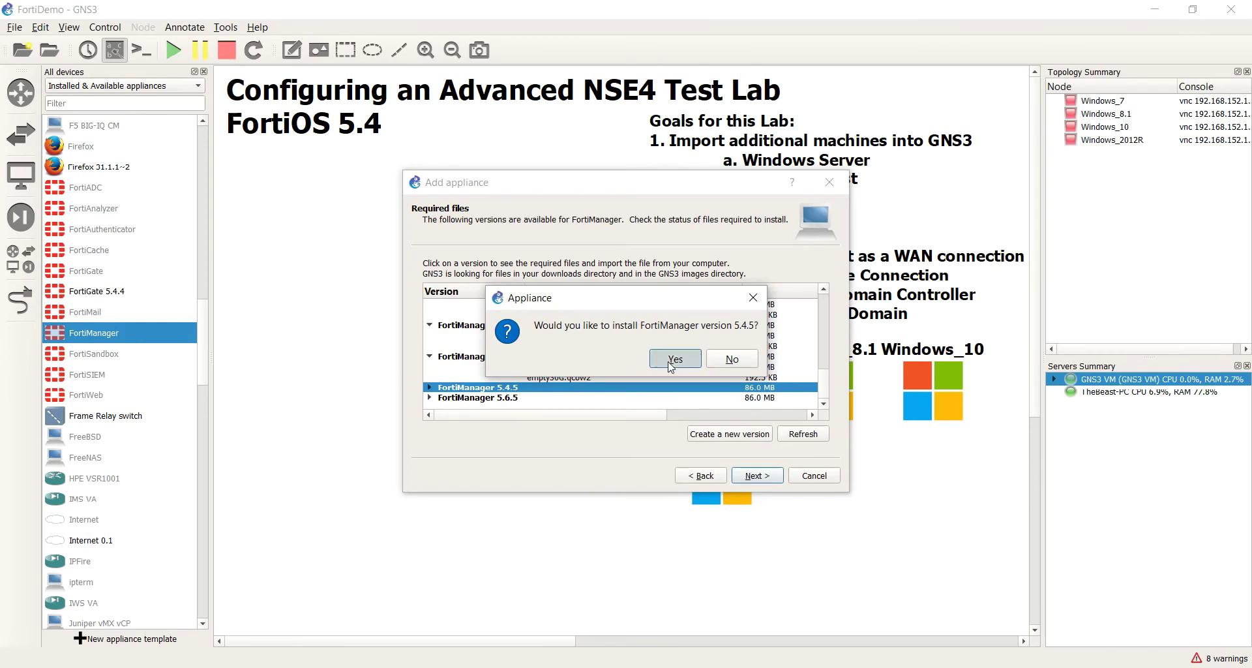
click(674, 361)
click(755, 475)
click(765, 476)
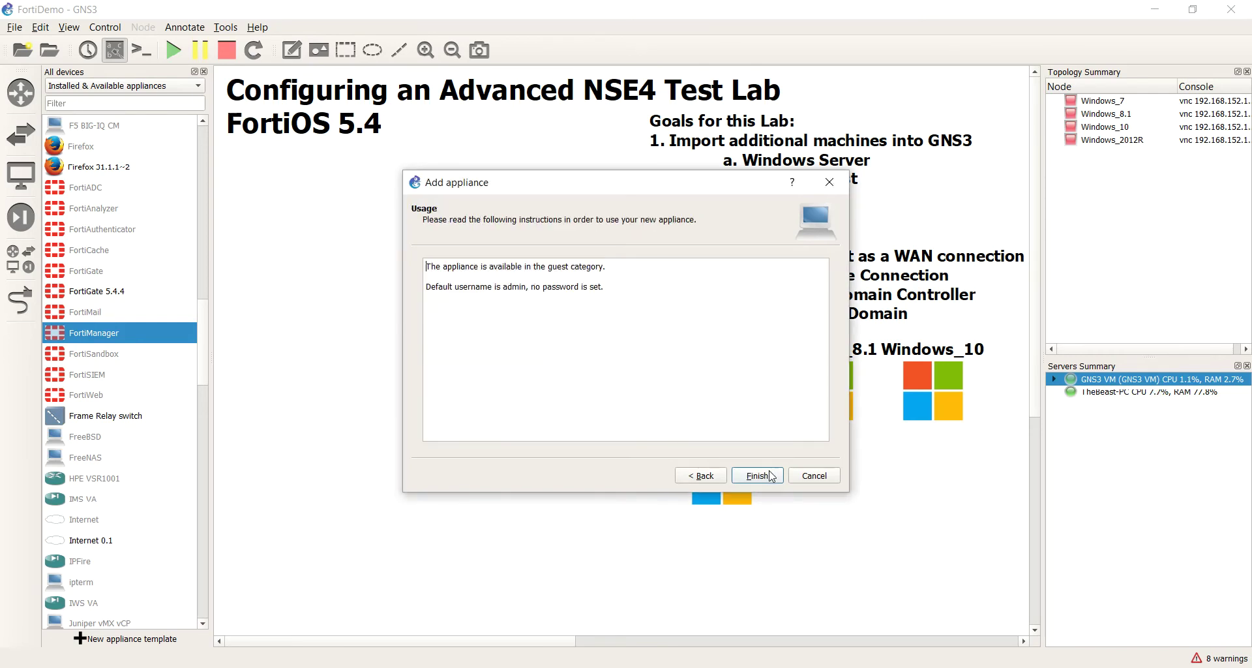
click(772, 477)
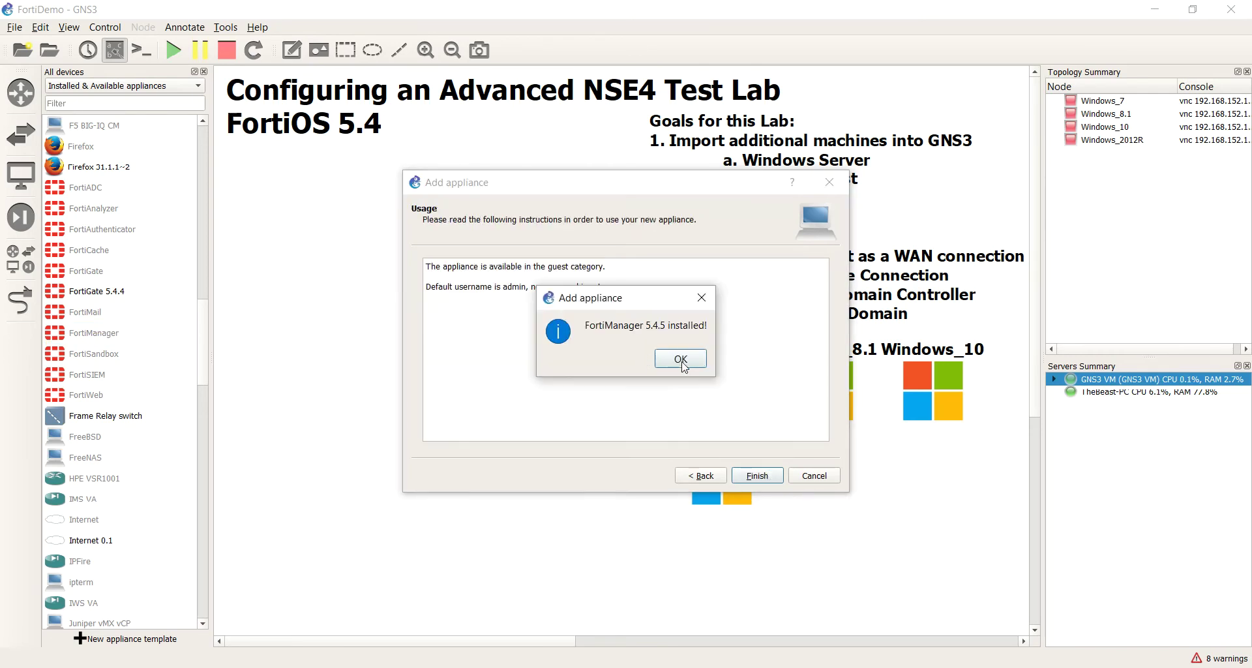
click(680, 359)
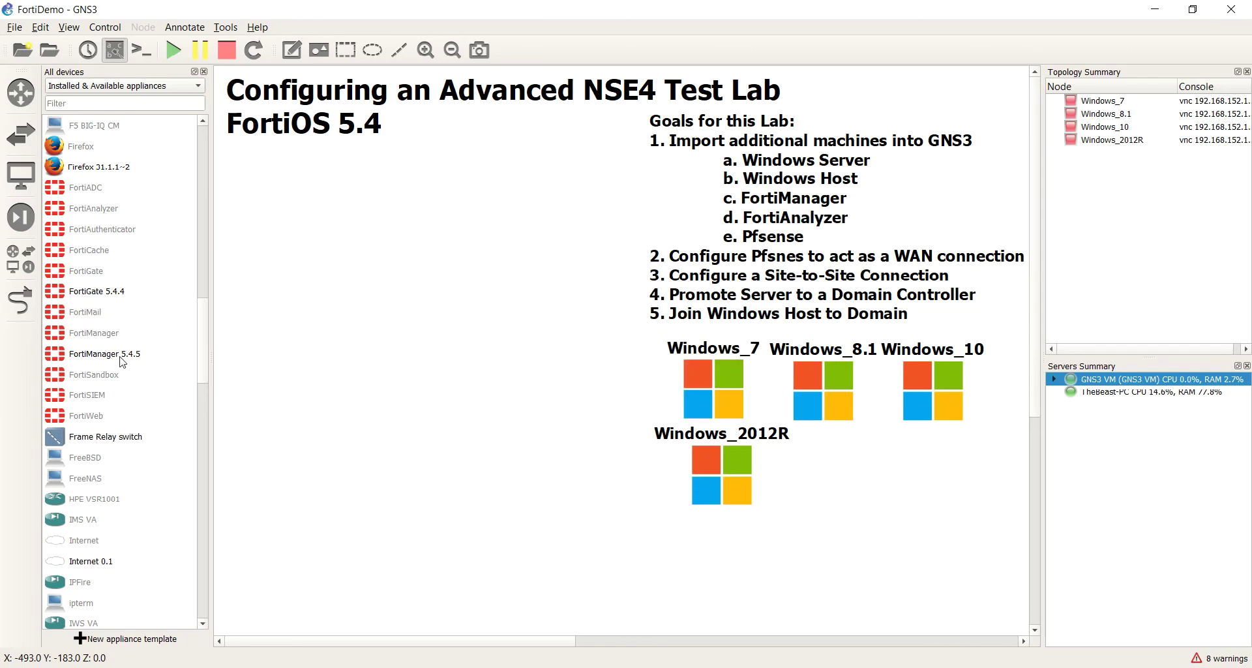
Step: Reopen the FortiManager Add appliance wizard and scroll its Required files versions, 5.6.1 to 5.4.3
double_click(104, 332)
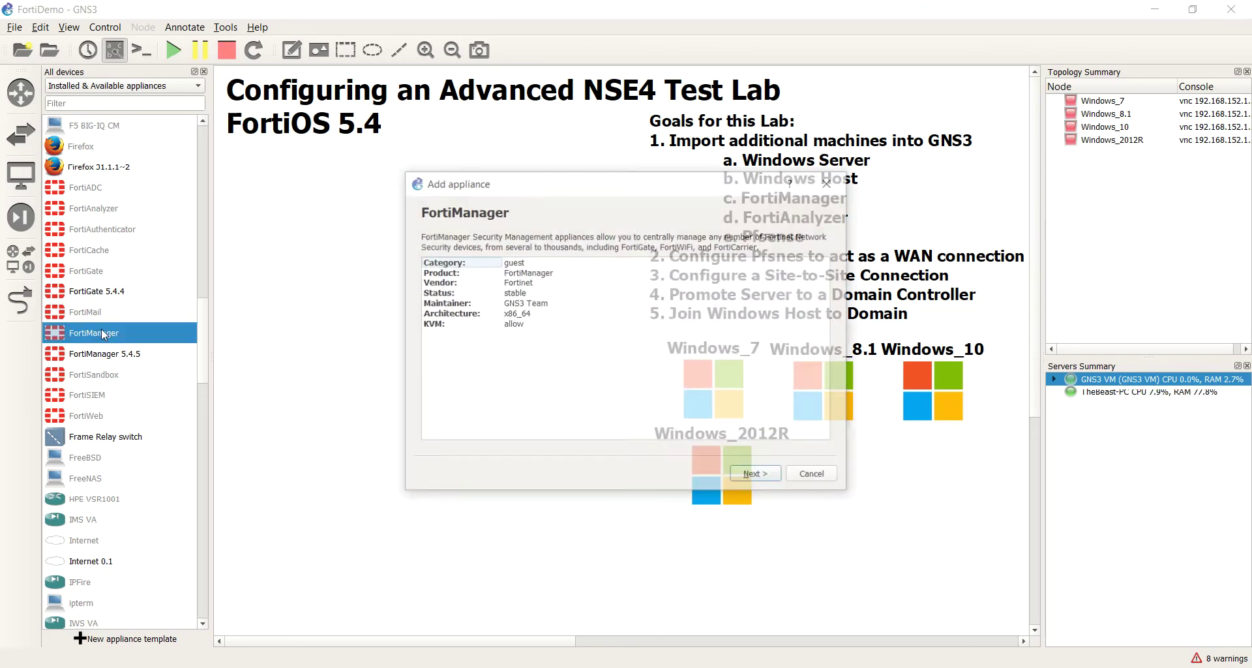
click(756, 476)
click(758, 476)
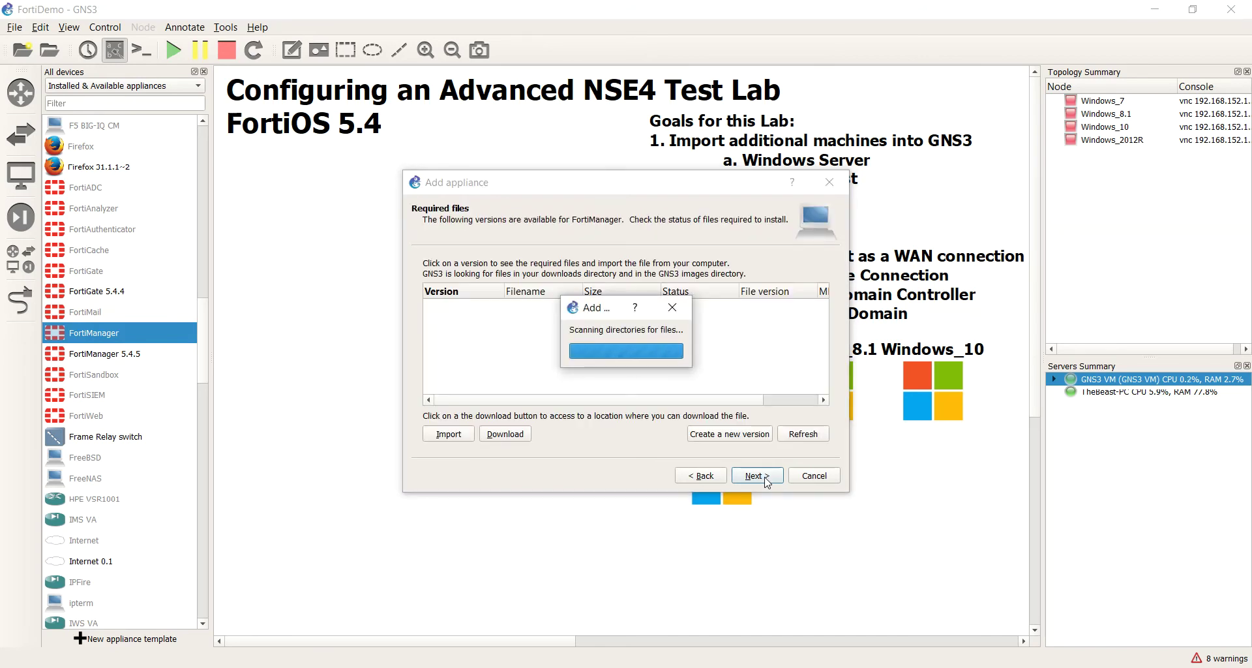
scroll(625, 390, down, 8)
scroll(625, 388, up, 8)
scroll(625, 389, down, 8)
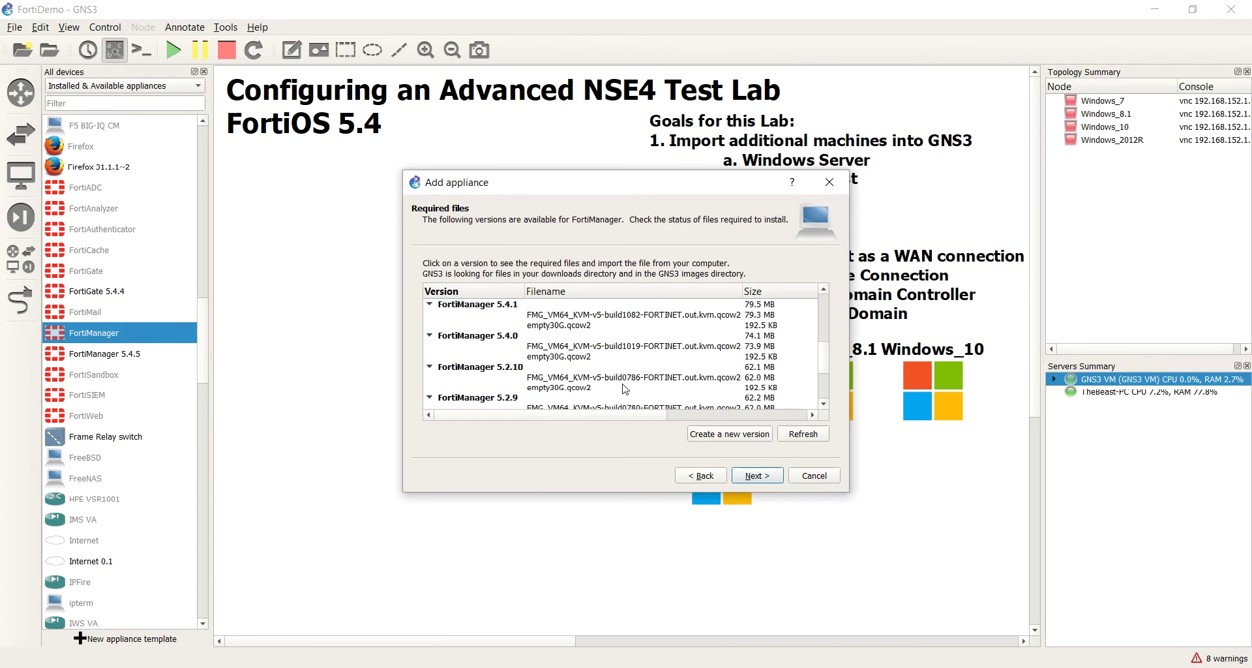
scroll(538, 400, up, 8)
scroll(538, 400, down, 8)
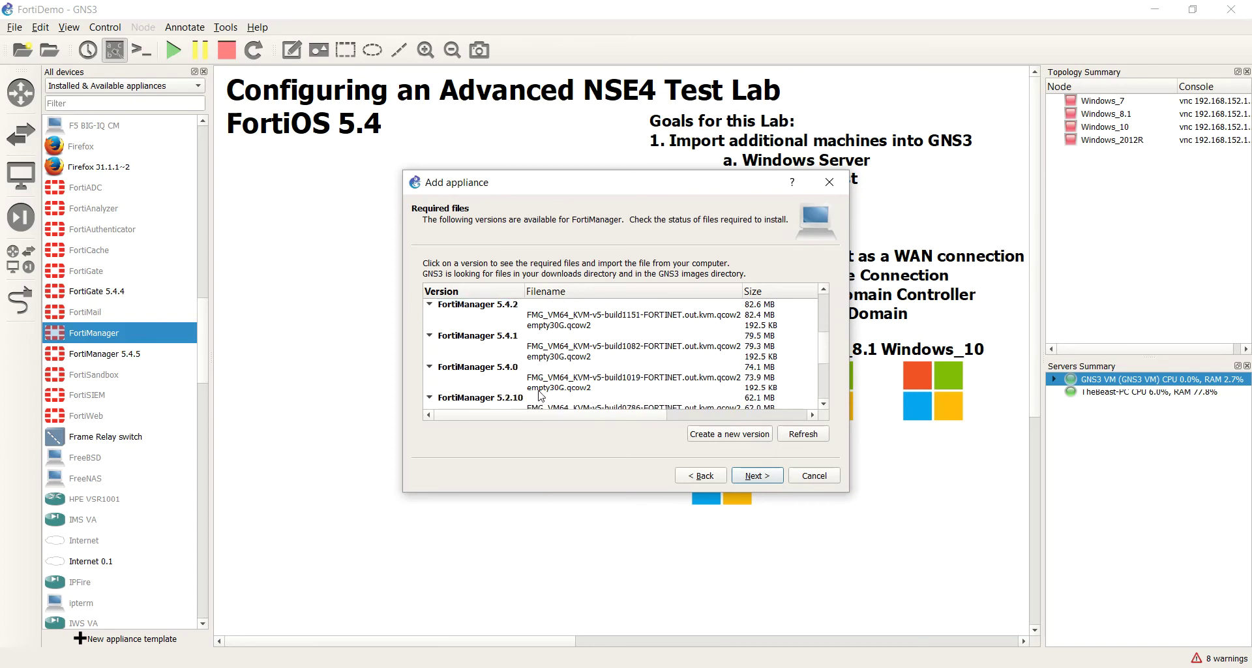
scroll(536, 392, up, 8)
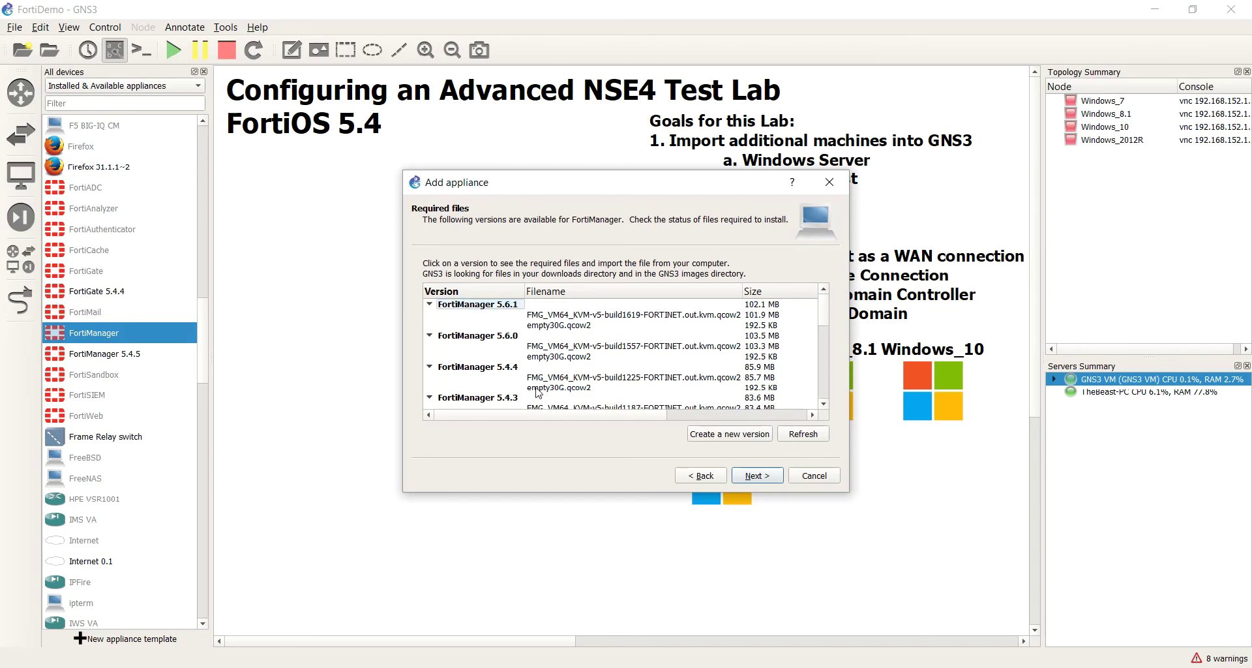
Step: Create a new FortiManager version named 5.6.3
click(562, 320)
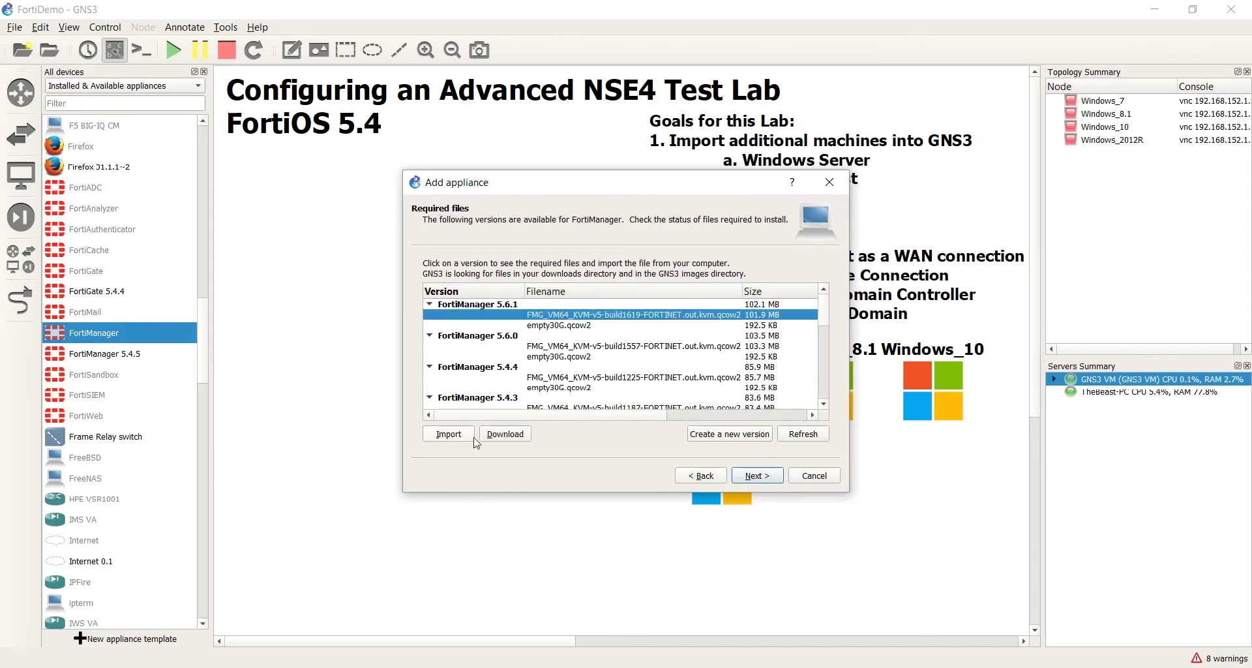
click(705, 435)
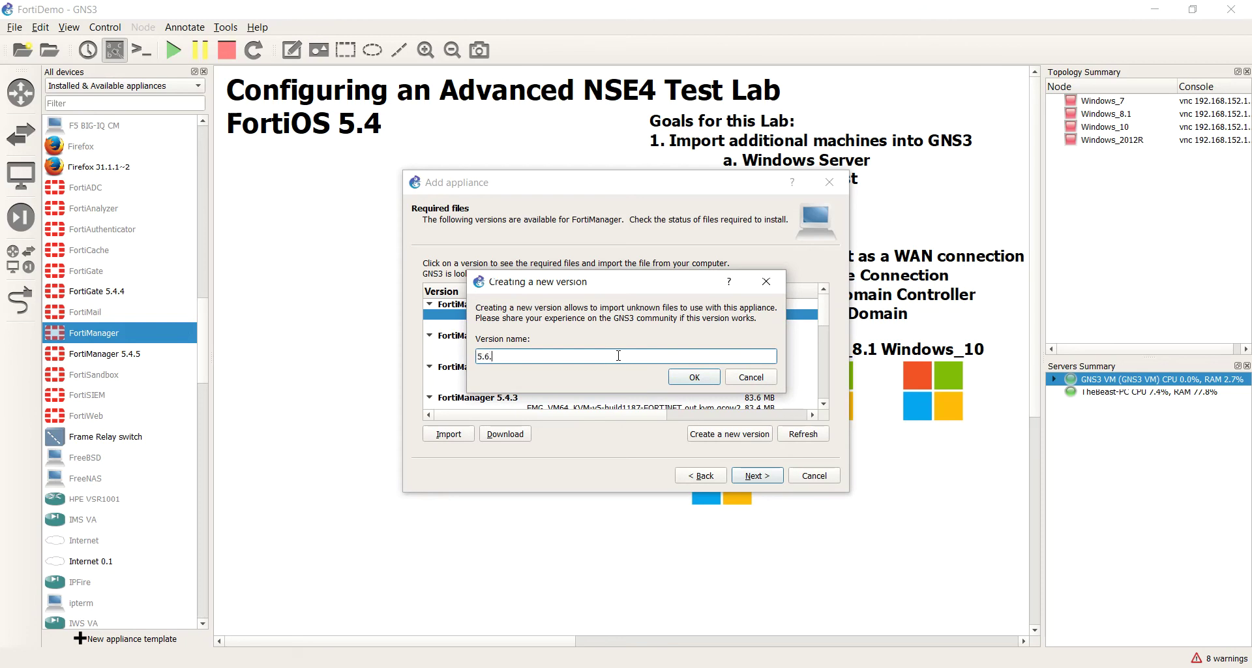
click(694, 383)
Step: Expand version 5.6.3 and start importing an image for its qcow2 file row
scroll(636, 378, down, 5)
click(629, 399)
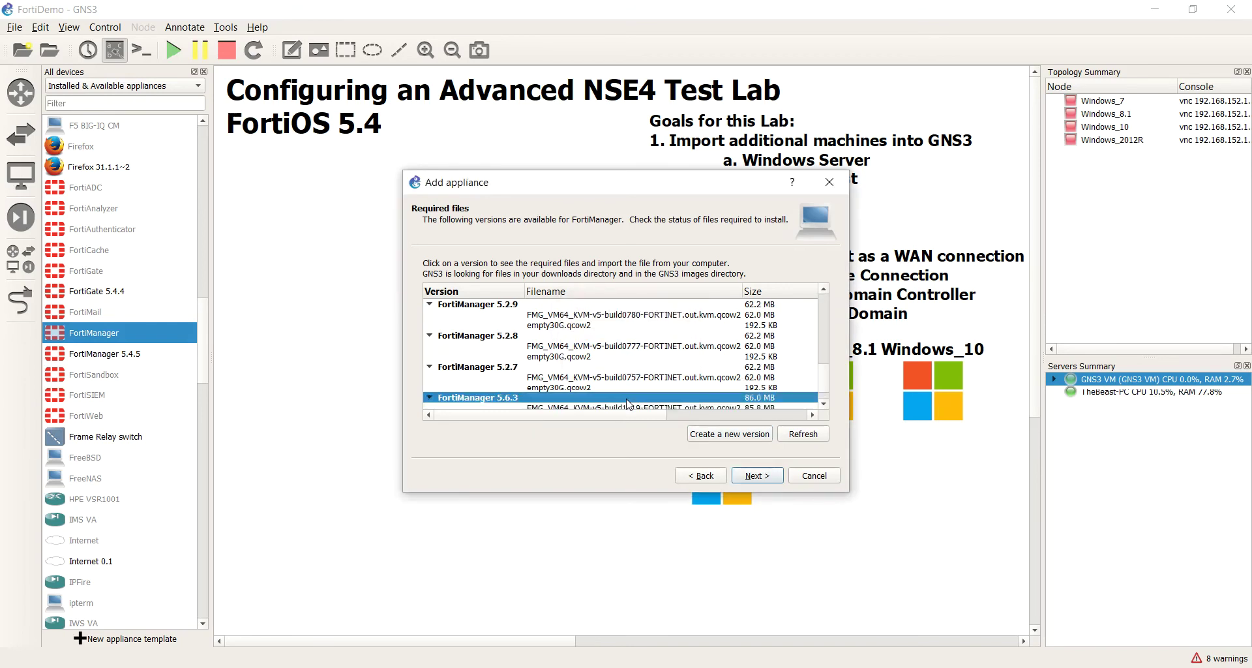
double_click(629, 399)
click(649, 387)
click(446, 434)
Step: Attach the build1662 qcow2 image to version 5.6.3, accepting the MD5 mismatch warning
double_click(369, 120)
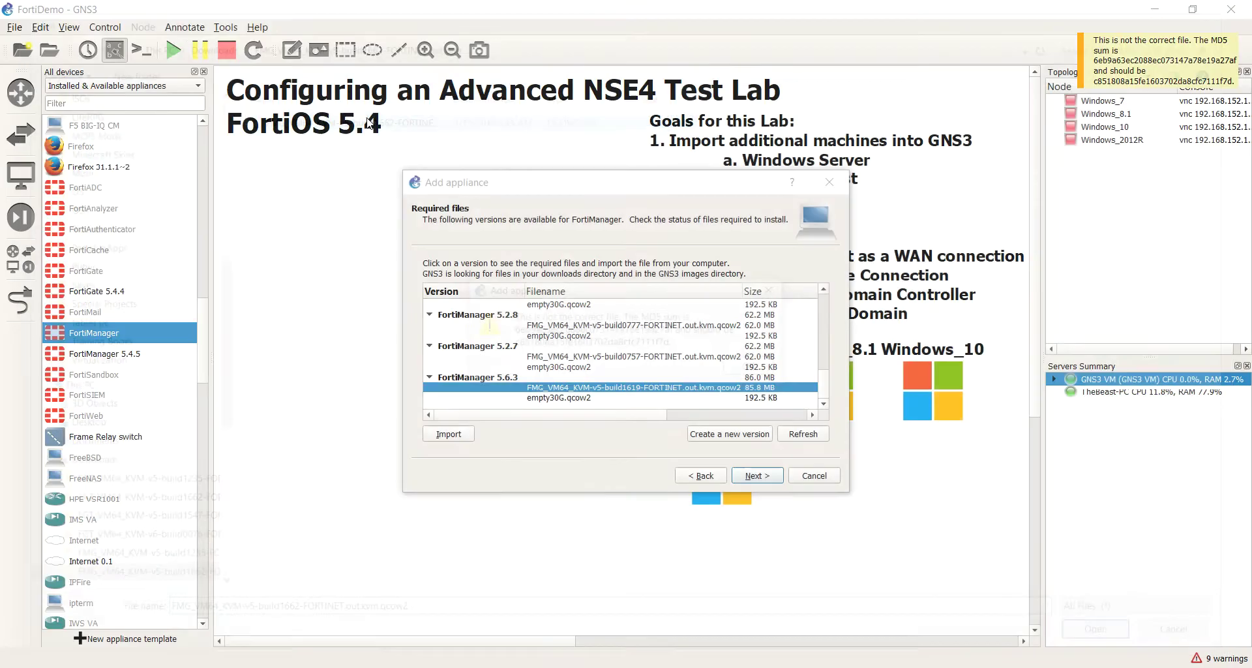
click(756, 368)
click(742, 415)
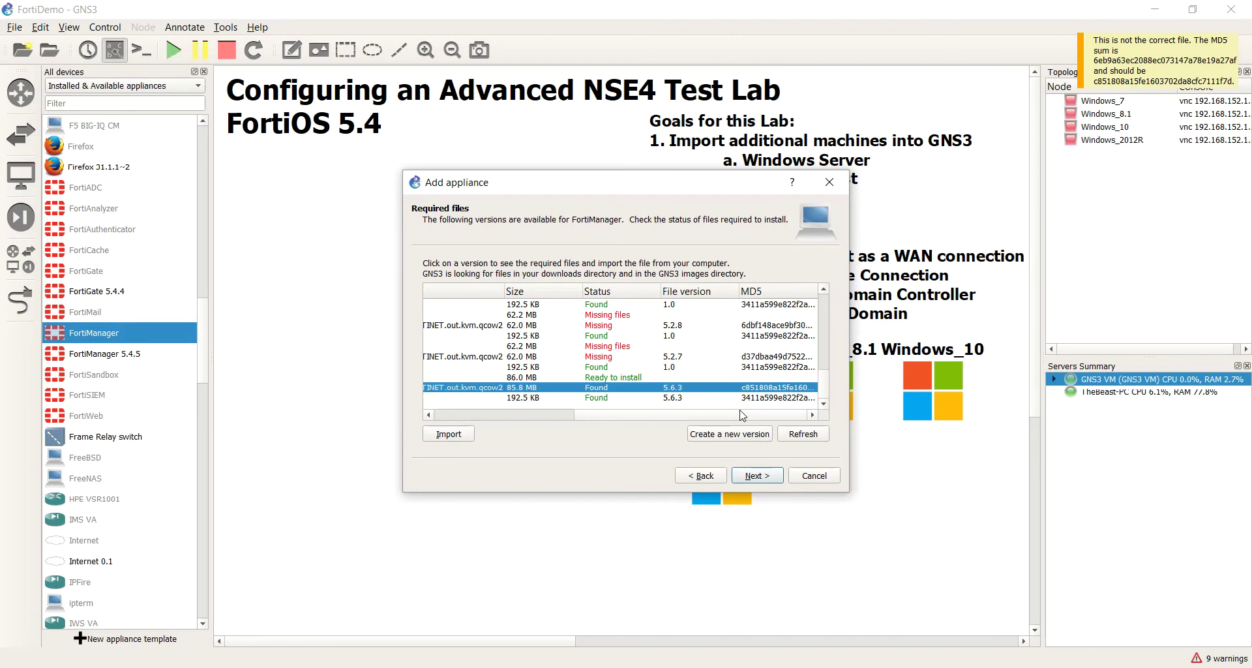
Step: Install FortiManager 5.6.3 as an appliance through the remaining wizard pages
click(776, 482)
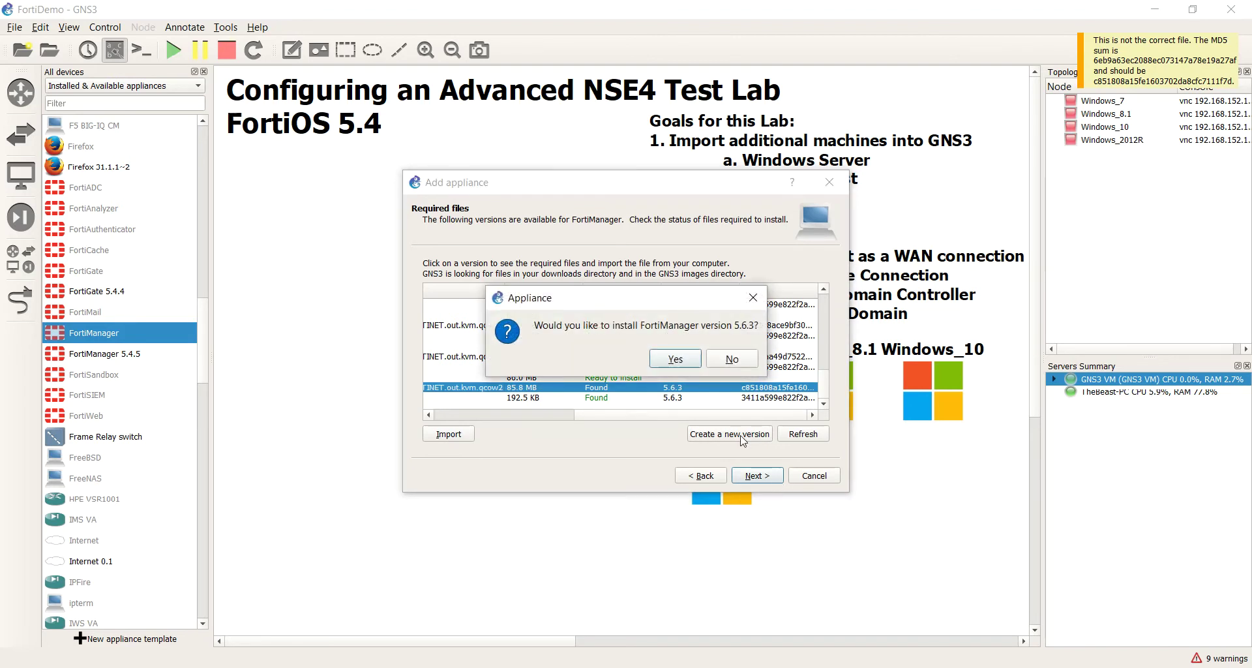
click(694, 360)
click(756, 475)
click(757, 476)
click(757, 476)
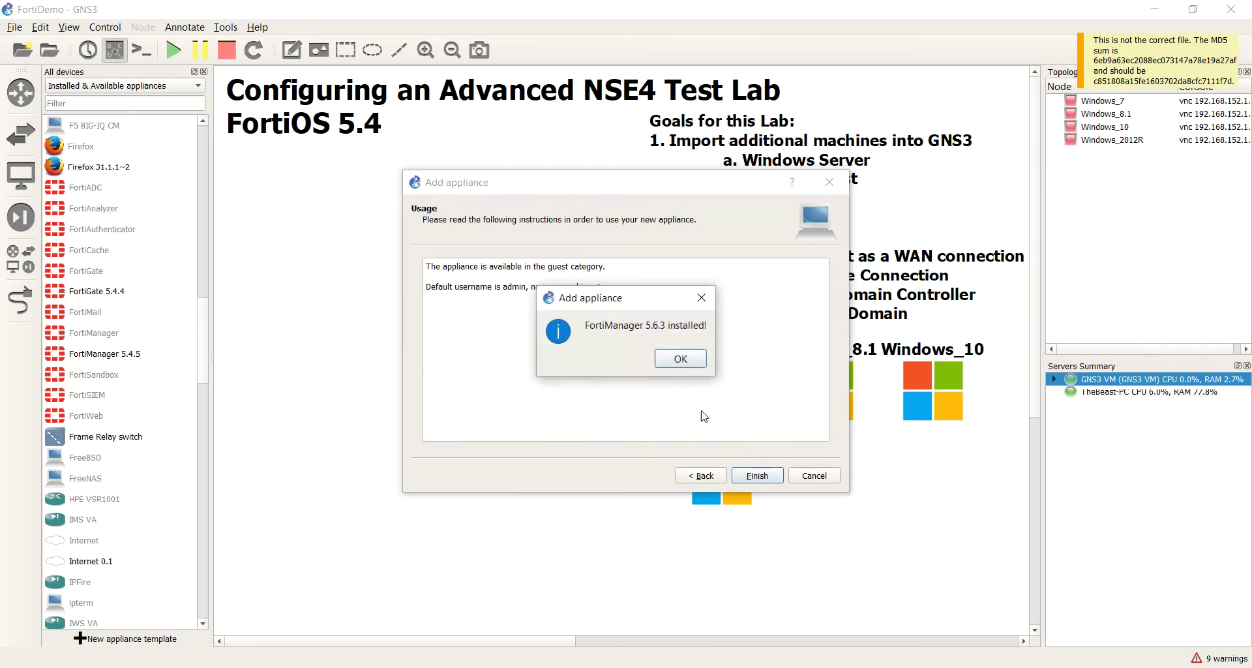
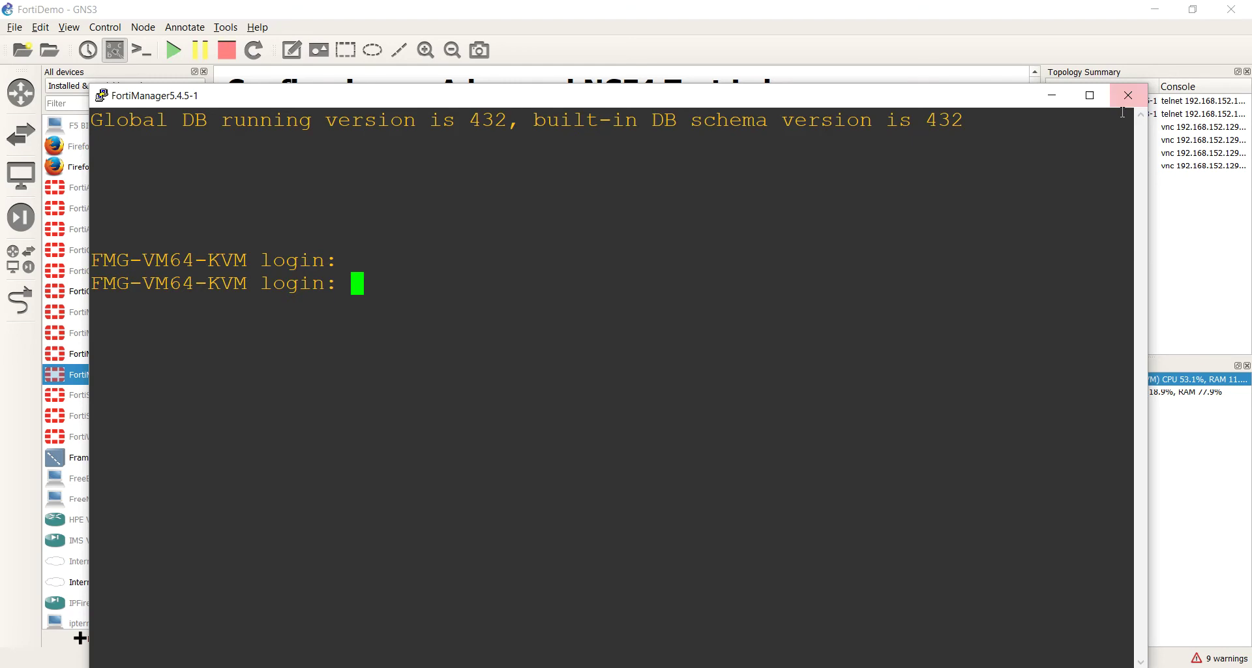
Step: Log in as admin, run 'get sys stat' and mark the reported v5.4.5 version
text(admin)
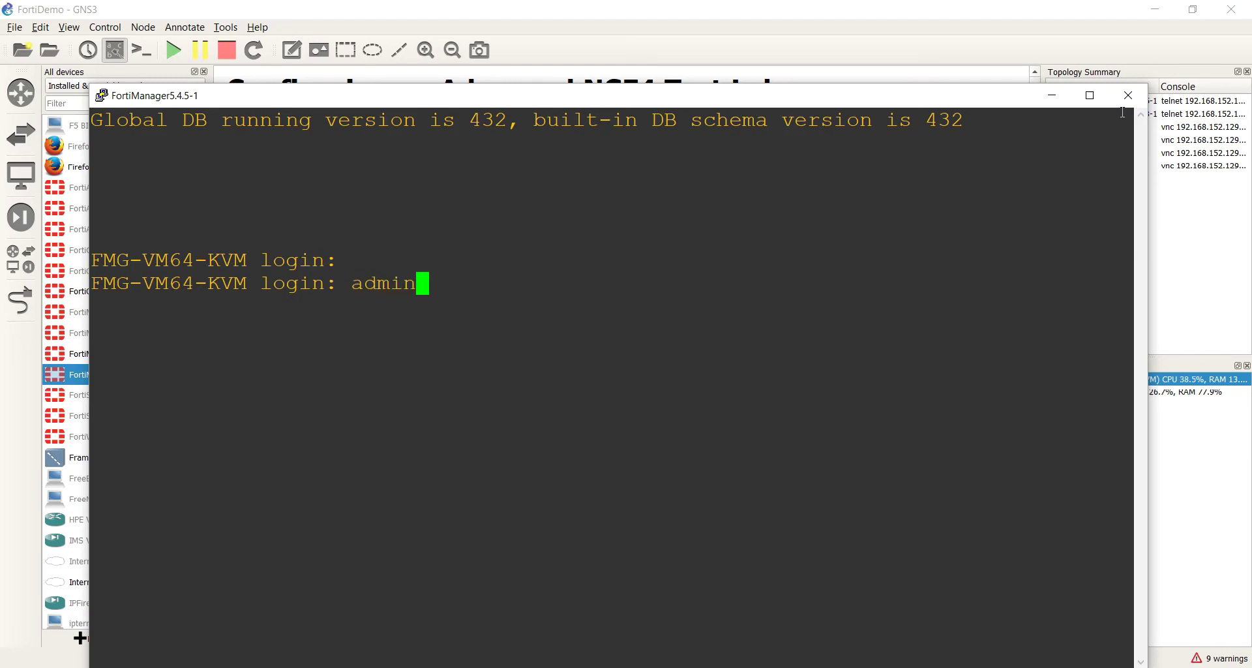
key(Return)
key(Return)
text(get sy)
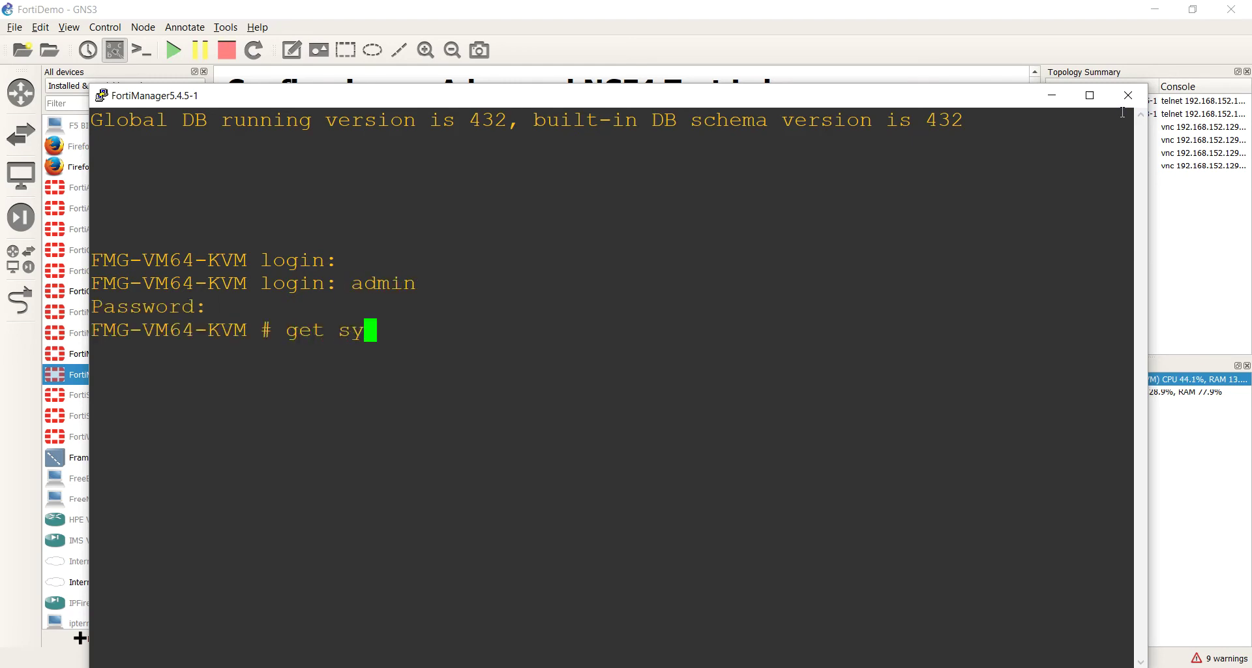
text(s stat)
key(Return)
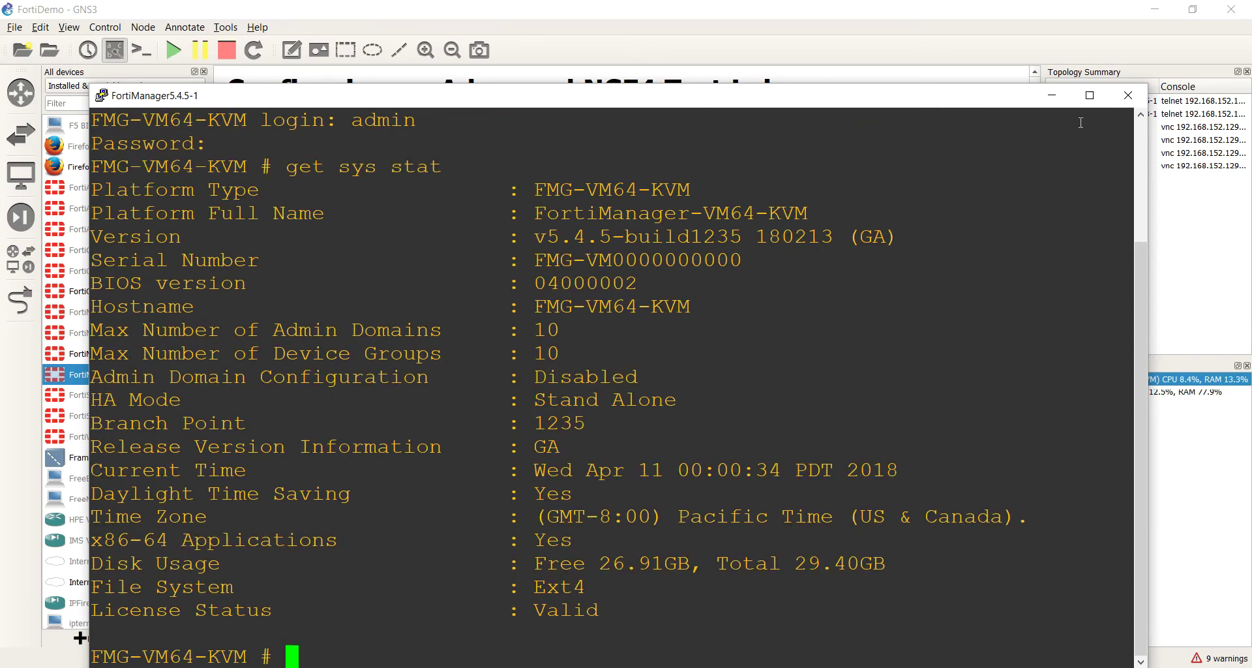
drag(533, 237, 613, 241)
click(617, 276)
Step: Close the 5.4.5-1 console, then open and close the FortiManager5.6.3-1 console
click(1128, 95)
double_click(401, 324)
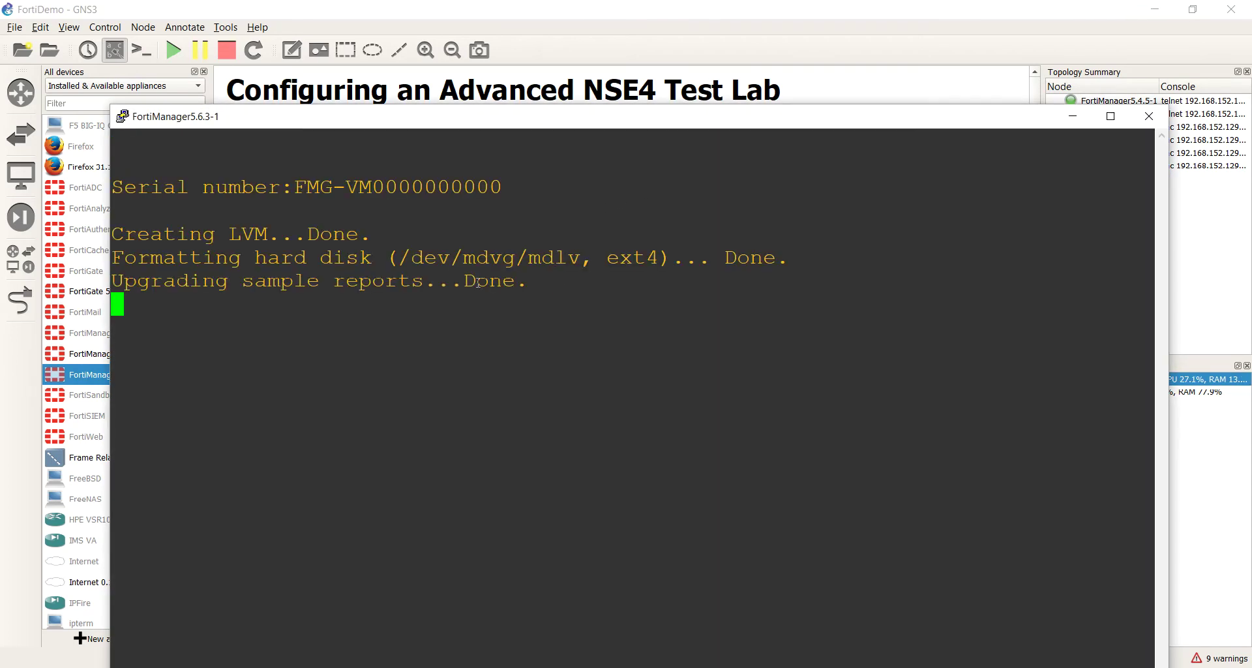
drag(731, 126, 635, 68)
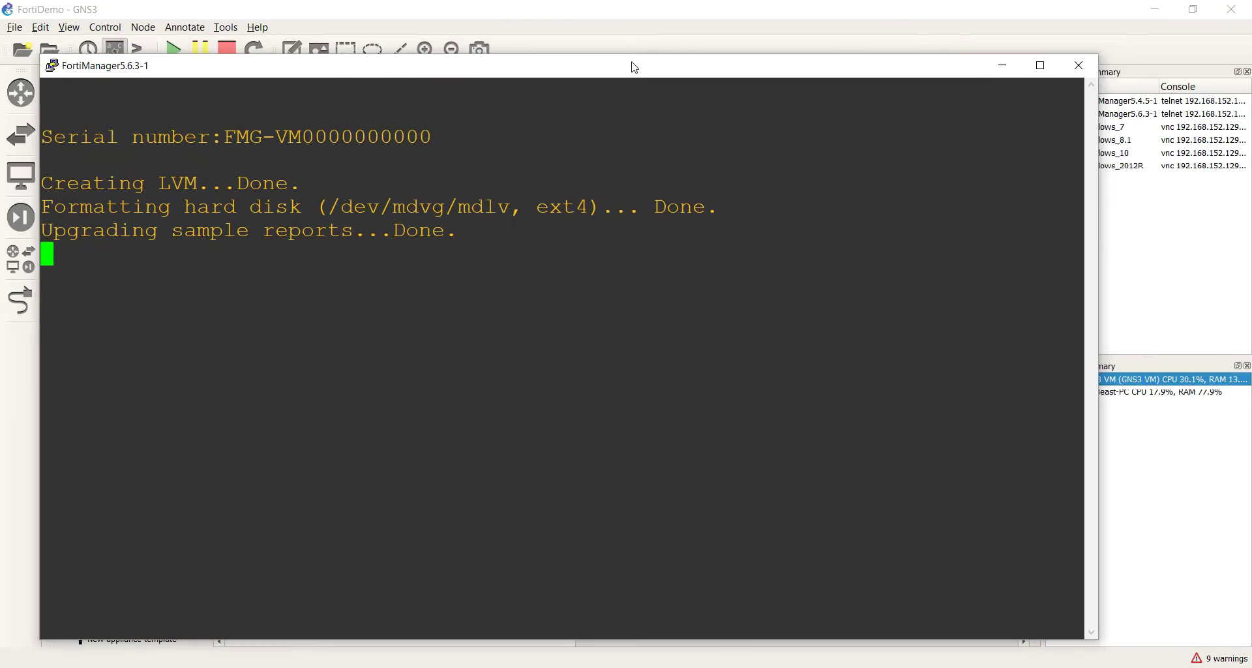
click(1080, 65)
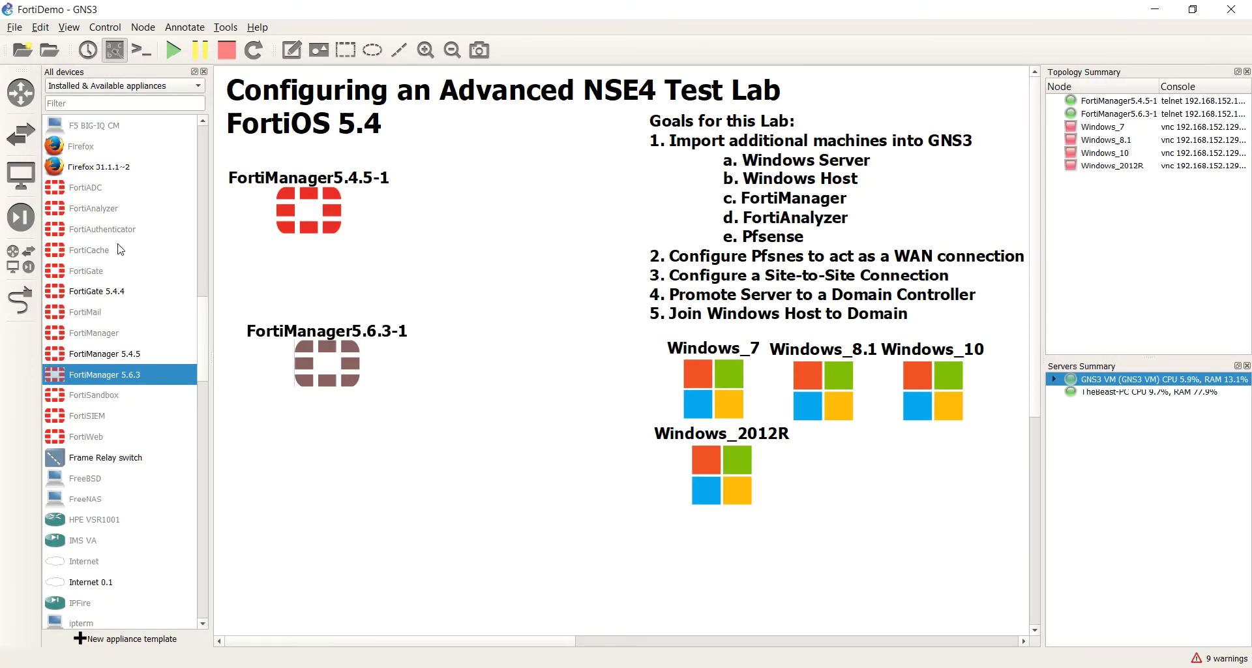
Step: Start adding a FortiAnalyzer appliance and advance to its Required files list
double_click(96, 208)
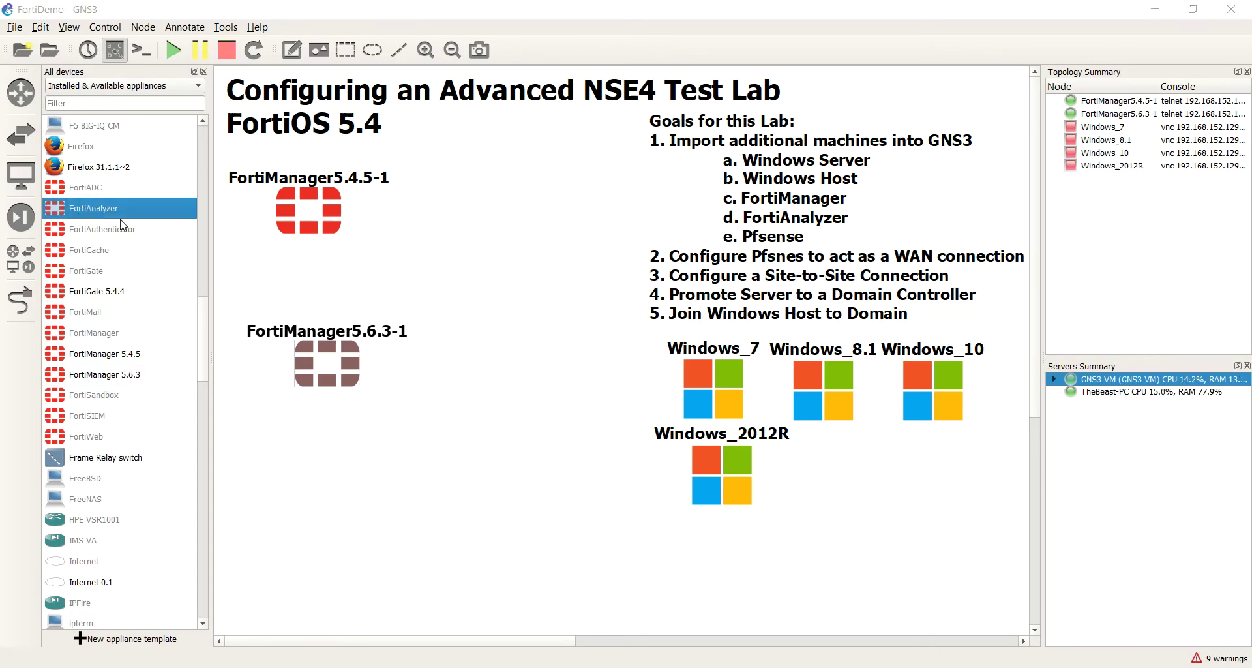
click(757, 477)
click(758, 477)
click(758, 478)
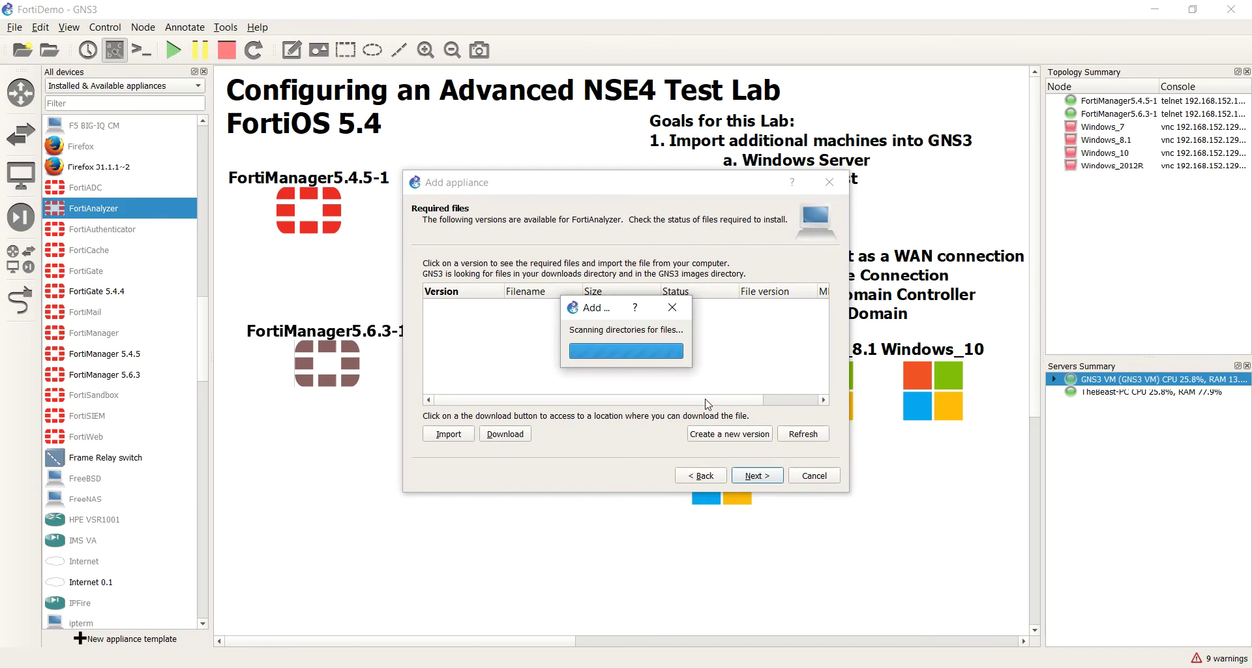
scroll(717, 401, down, 5)
scroll(726, 416, right, 5)
scroll(720, 388, up, 5)
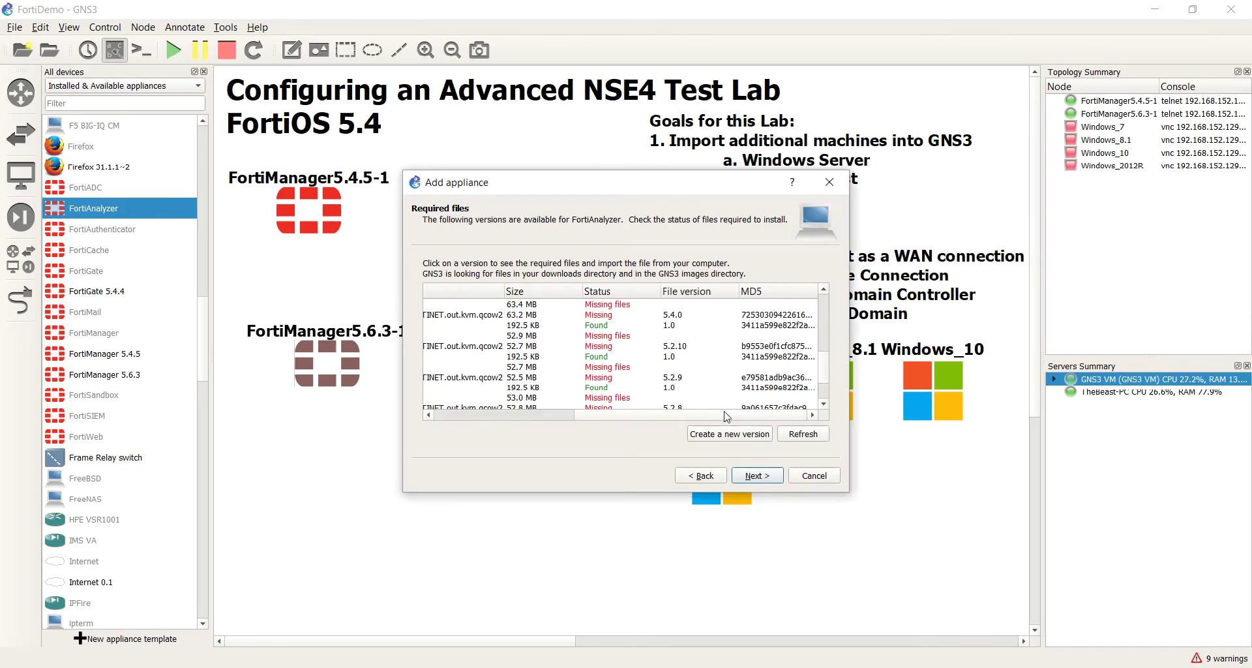
click(494, 389)
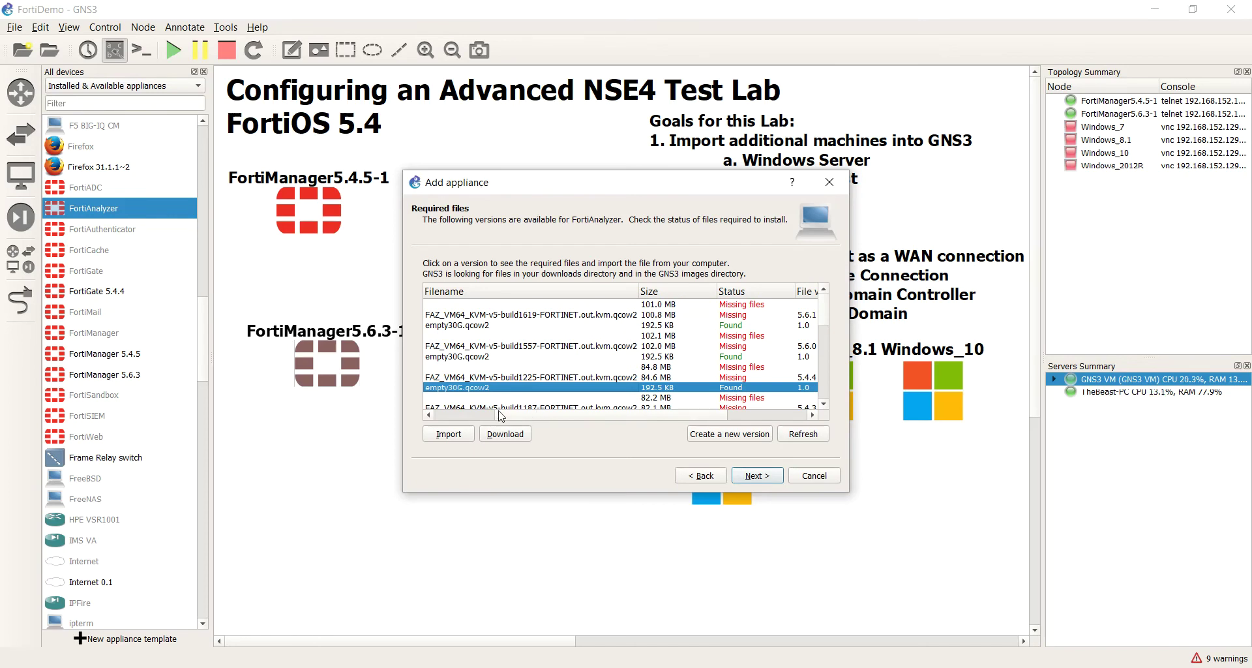
click(429, 416)
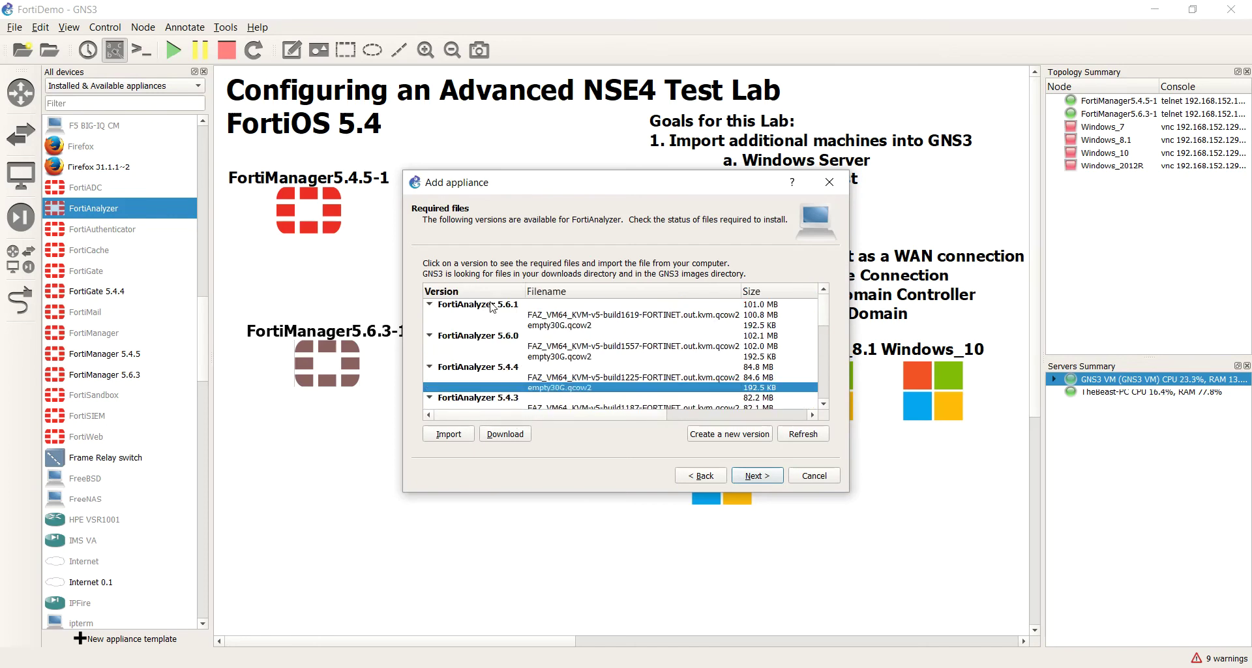
Step: Import the FAZ build1662 qcow2 image for version 5.6.1, dismissing the MD5 mismatch warning
click(566, 317)
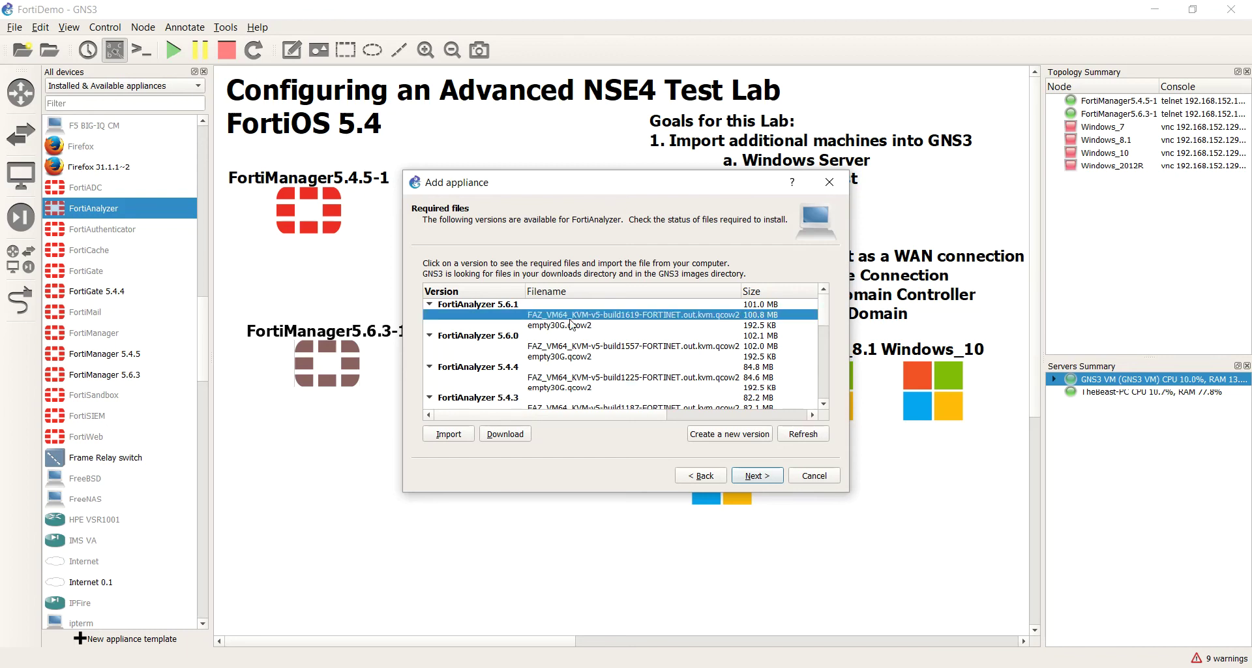
click(449, 434)
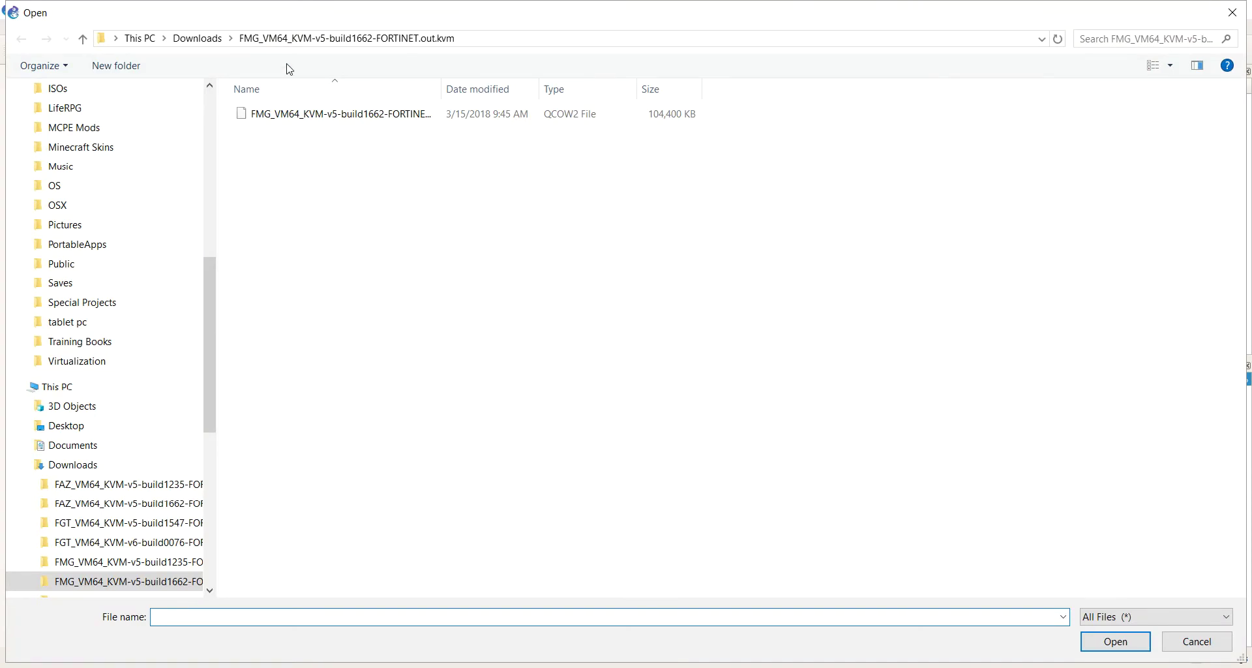
click(197, 39)
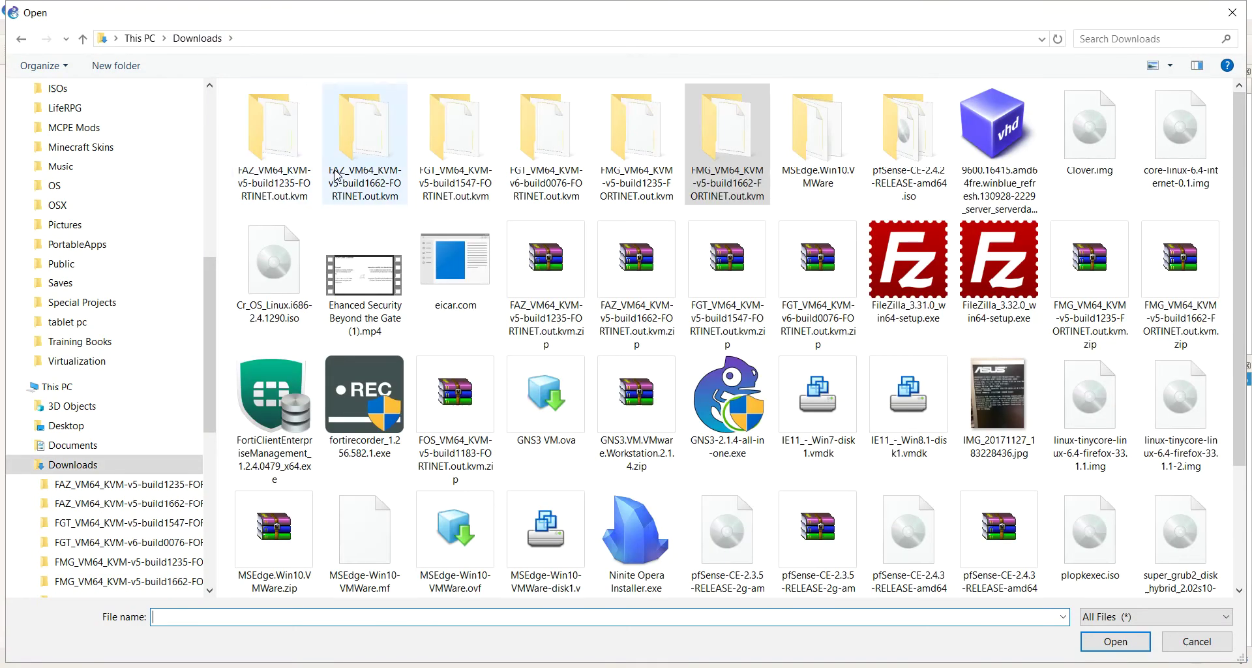
double_click(351, 173)
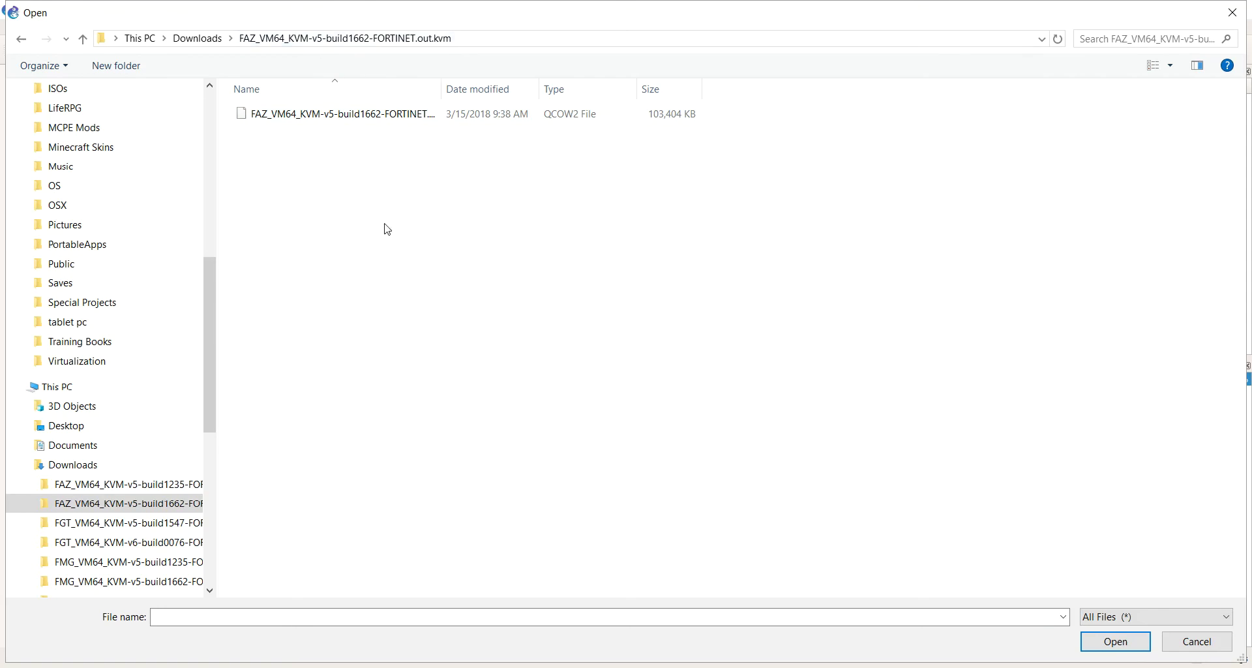
click(391, 122)
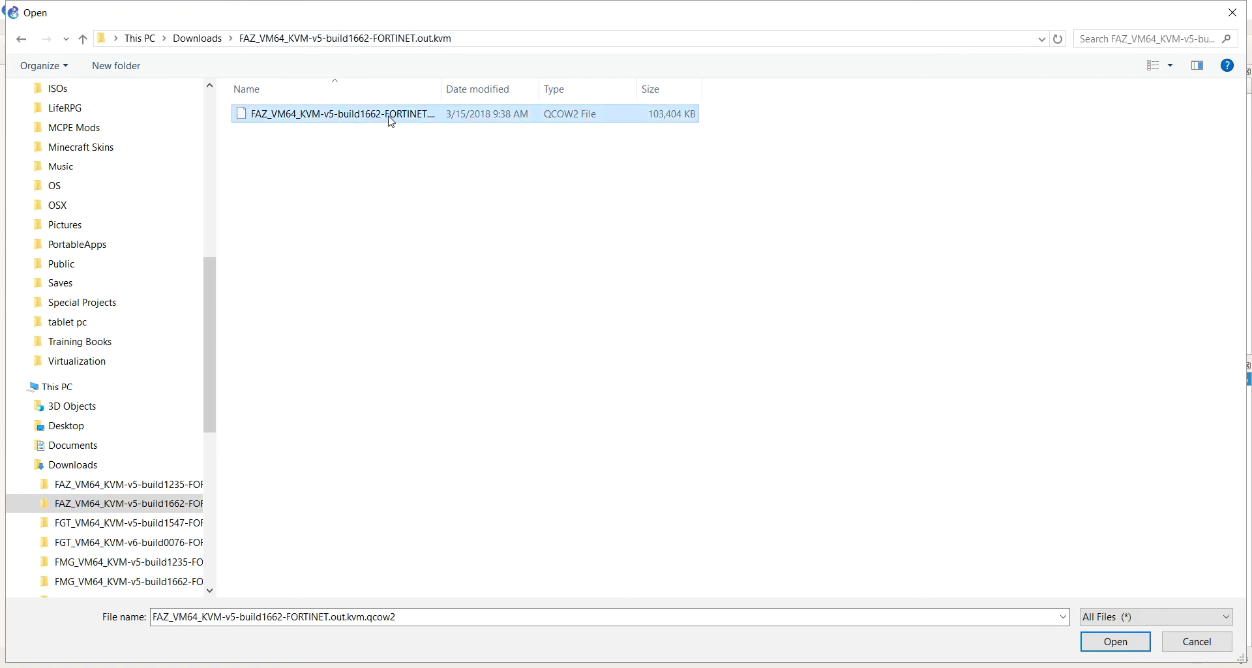
double_click(390, 118)
click(749, 373)
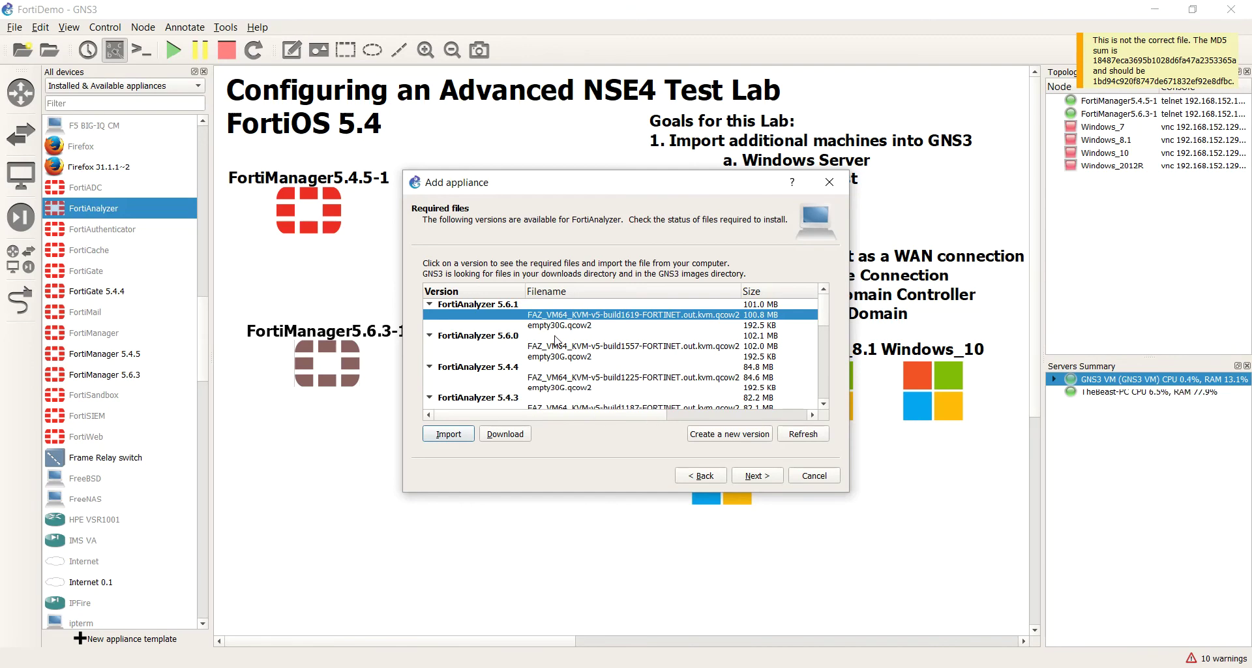
Step: Try the FAZ build1235 image for 5.6.1, which is also rejected for MD5 mismatch
click(459, 434)
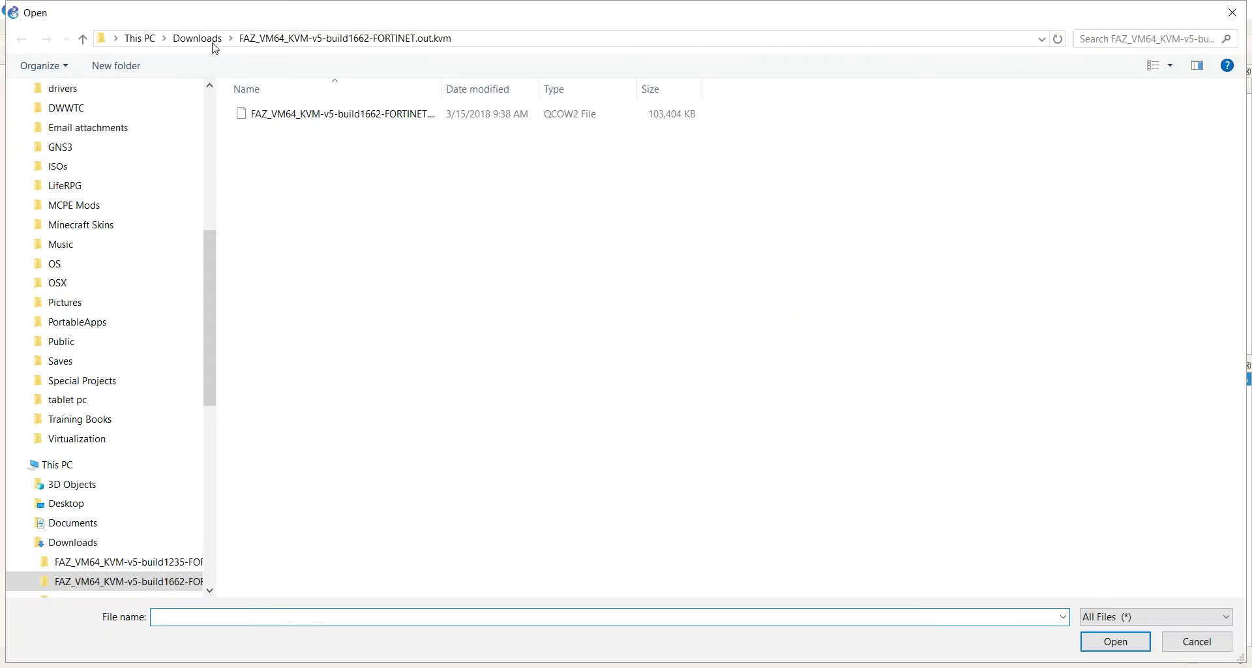
click(197, 37)
double_click(295, 141)
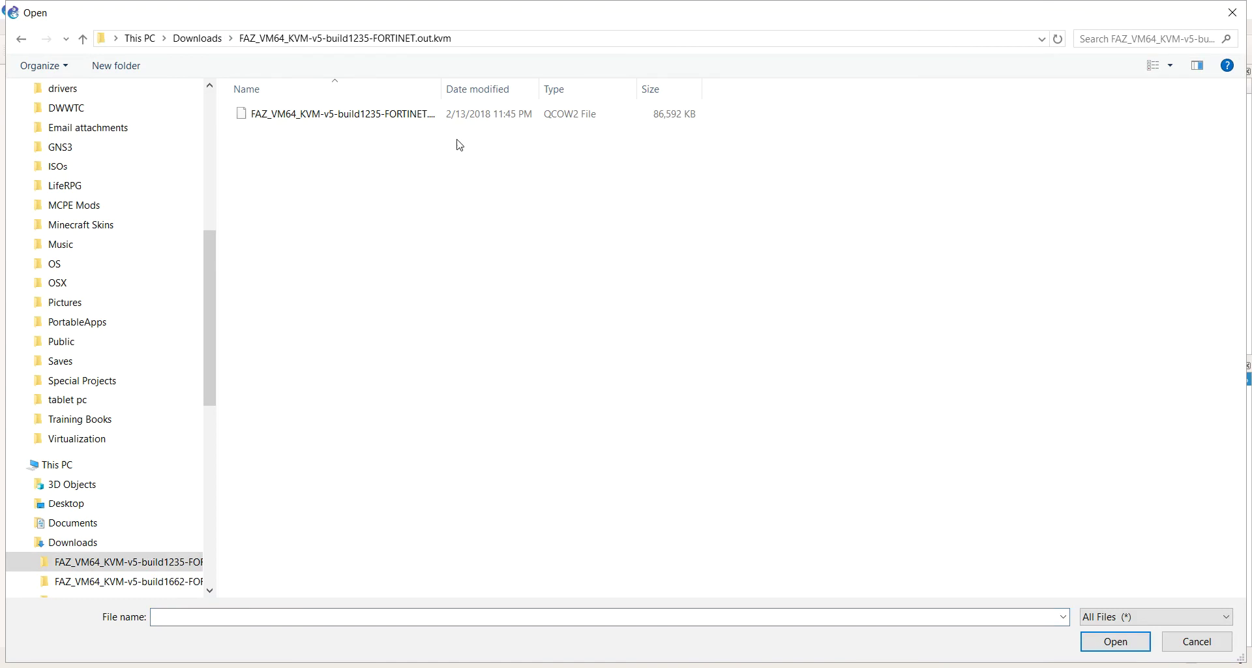
double_click(456, 145)
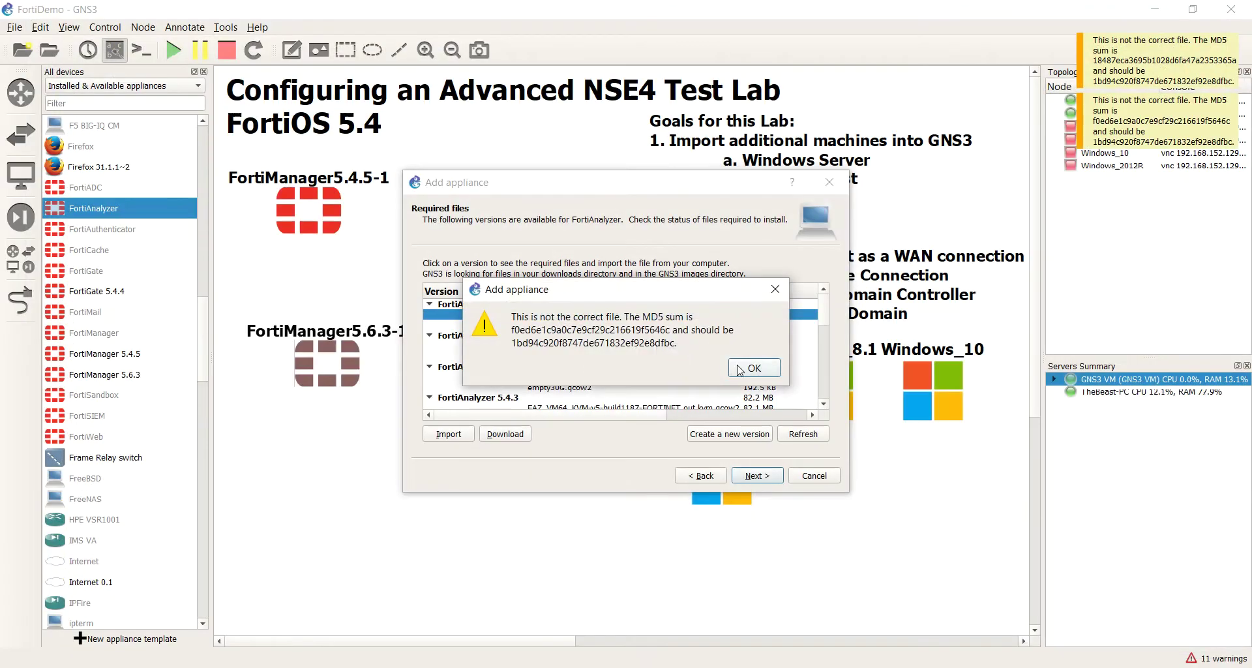
click(739, 369)
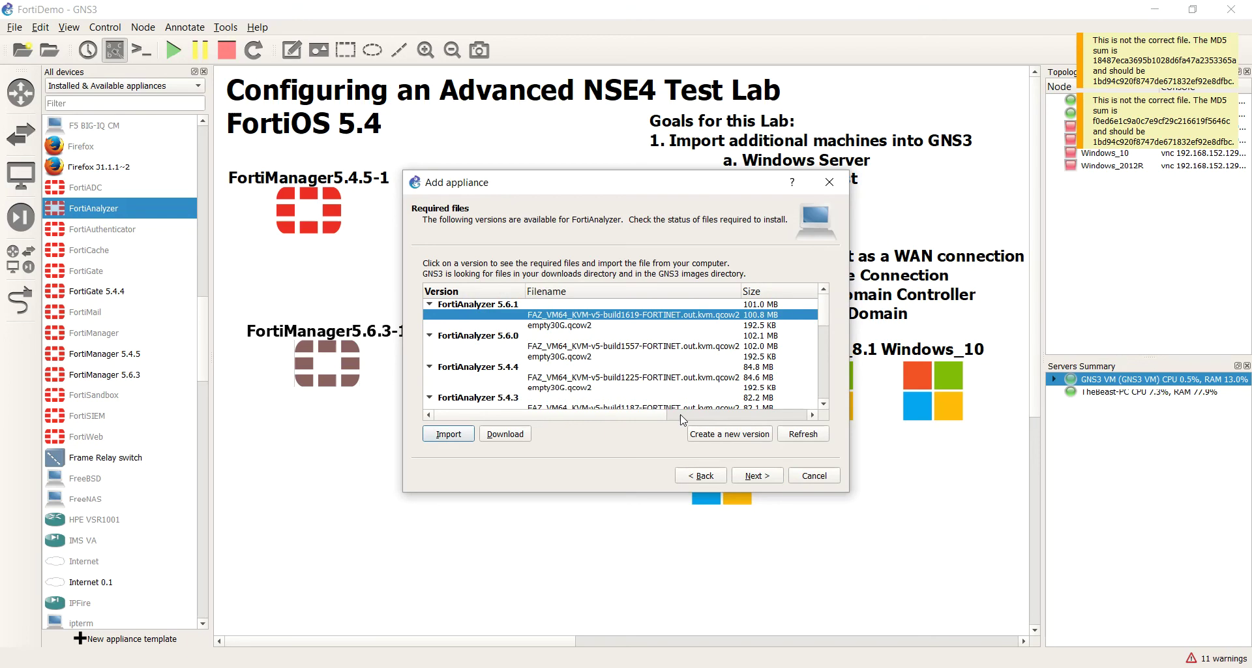
click(683, 420)
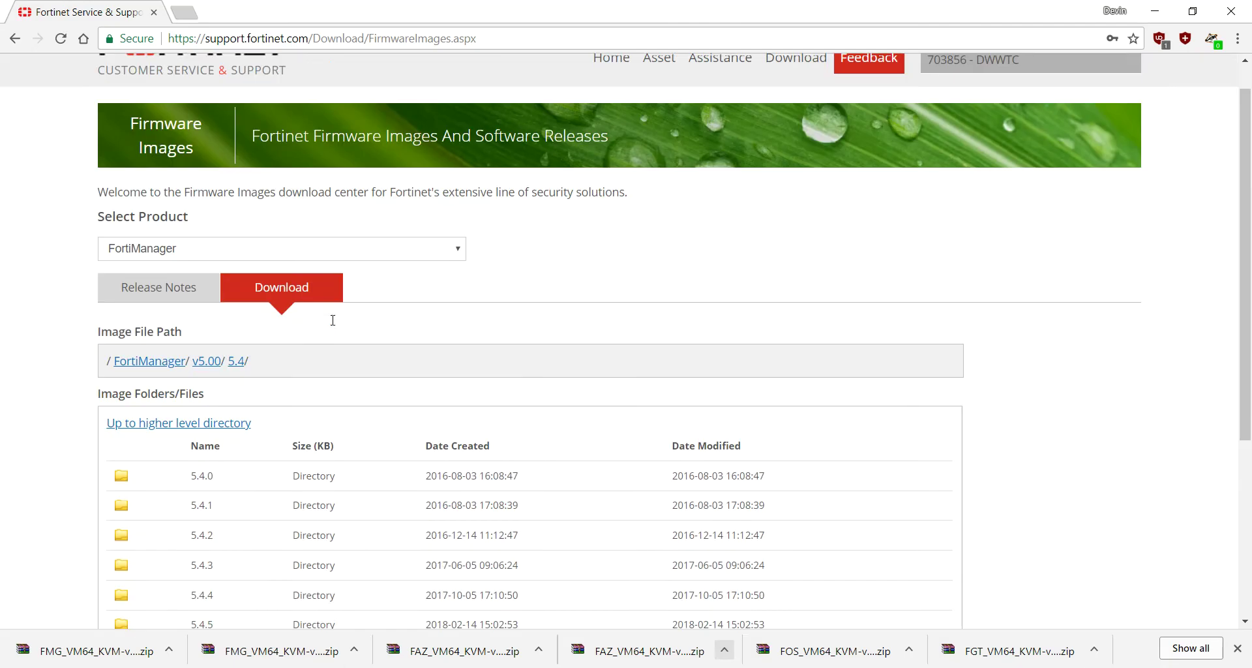
Step: Choose FortiAnalyzer in Firmware Images and open the Download folders v5.00 > 5.6 > 5.6.3
scroll(333, 320, up, 1)
click(248, 288)
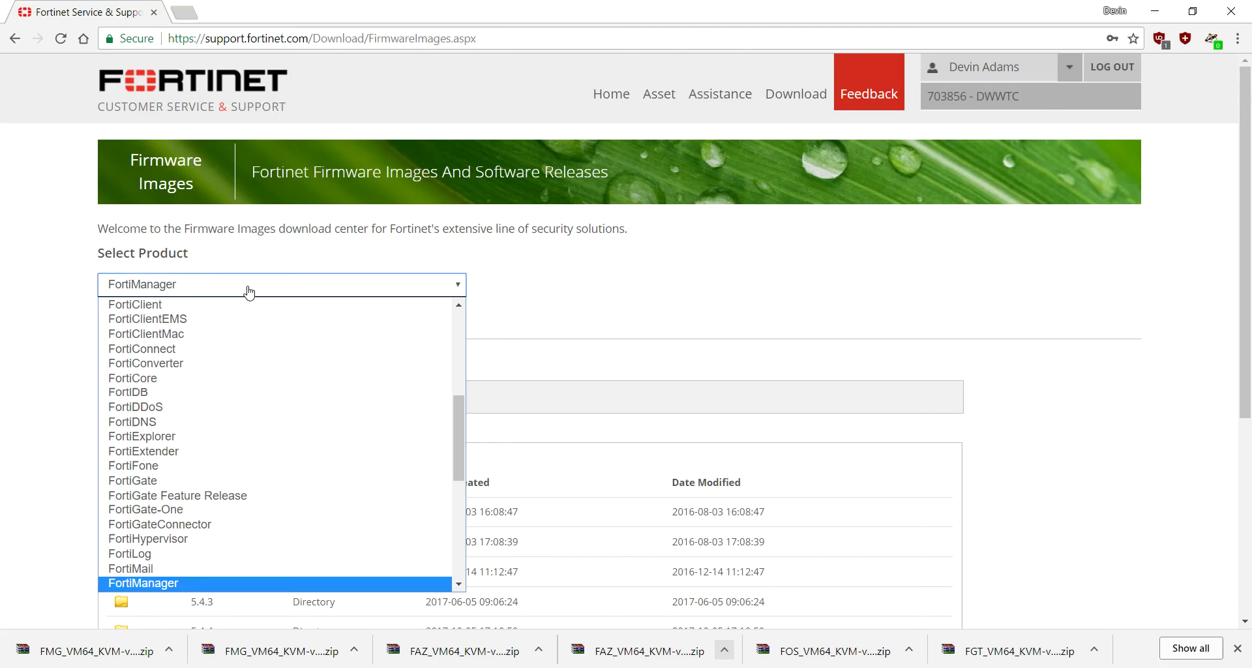
scroll(287, 509, up, 5)
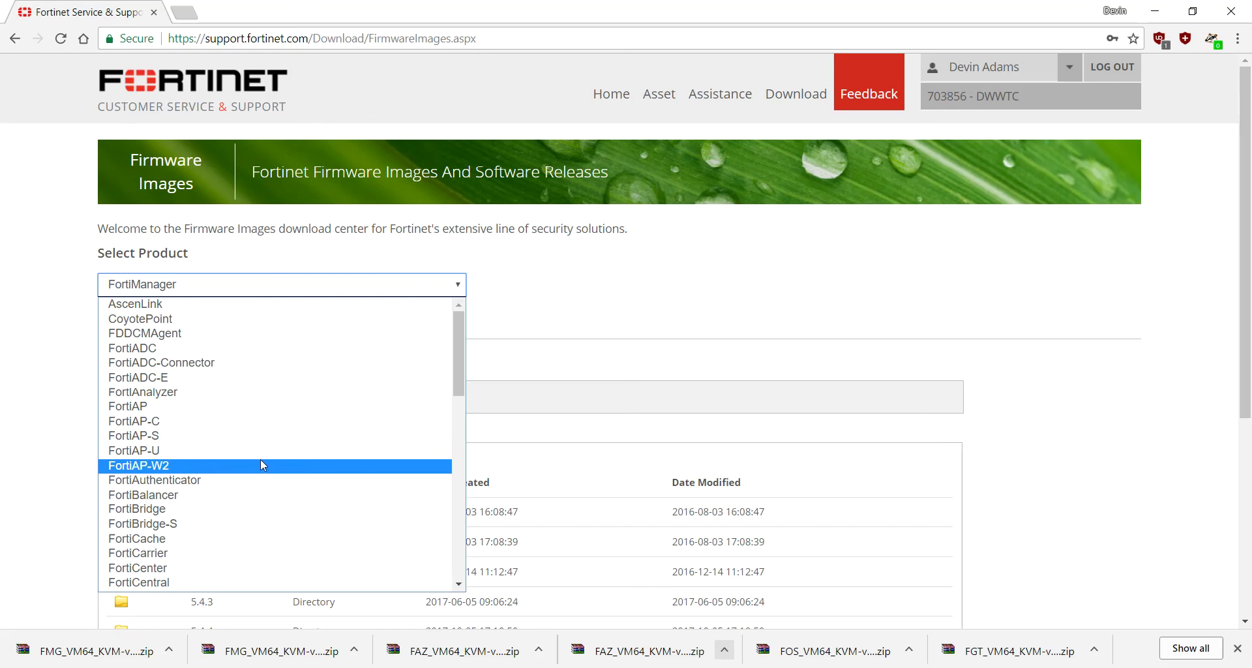
click(234, 394)
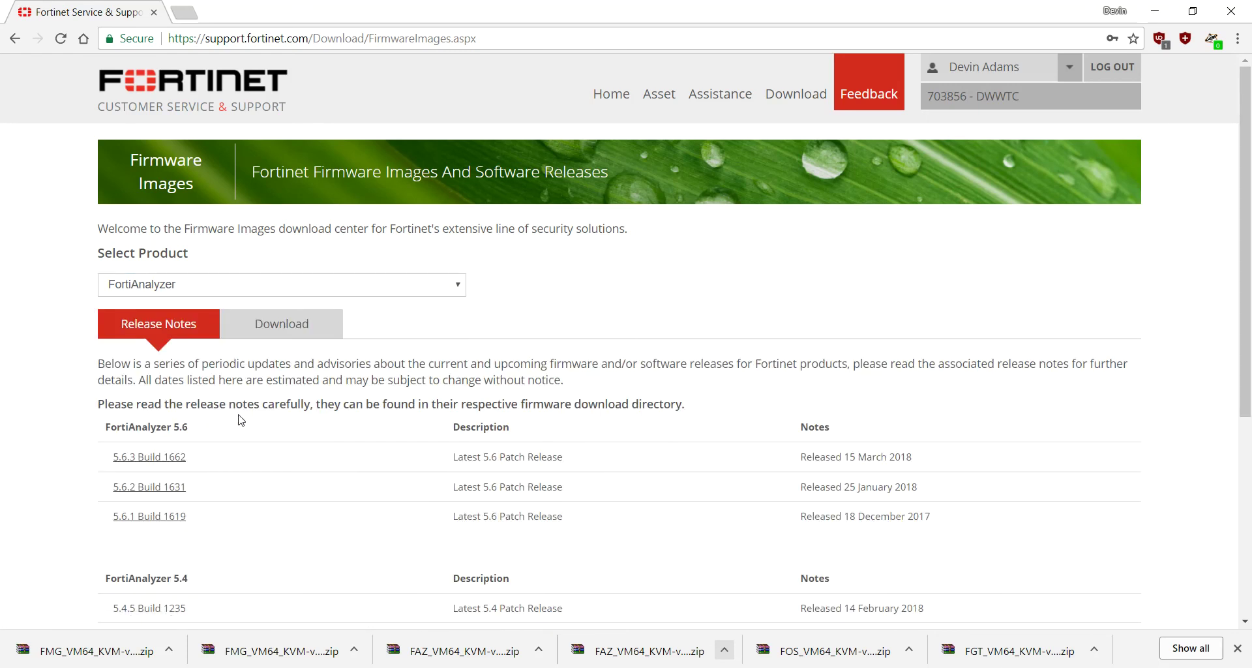
click(275, 330)
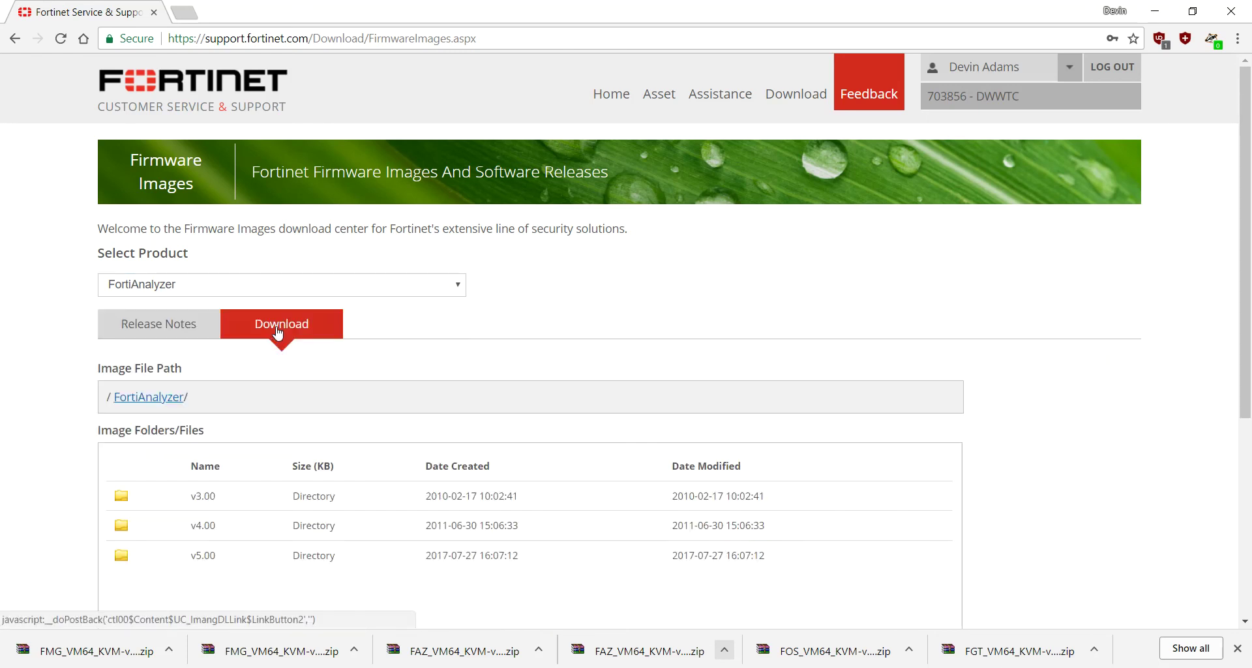
click(122, 556)
scroll(137, 545, down, 5)
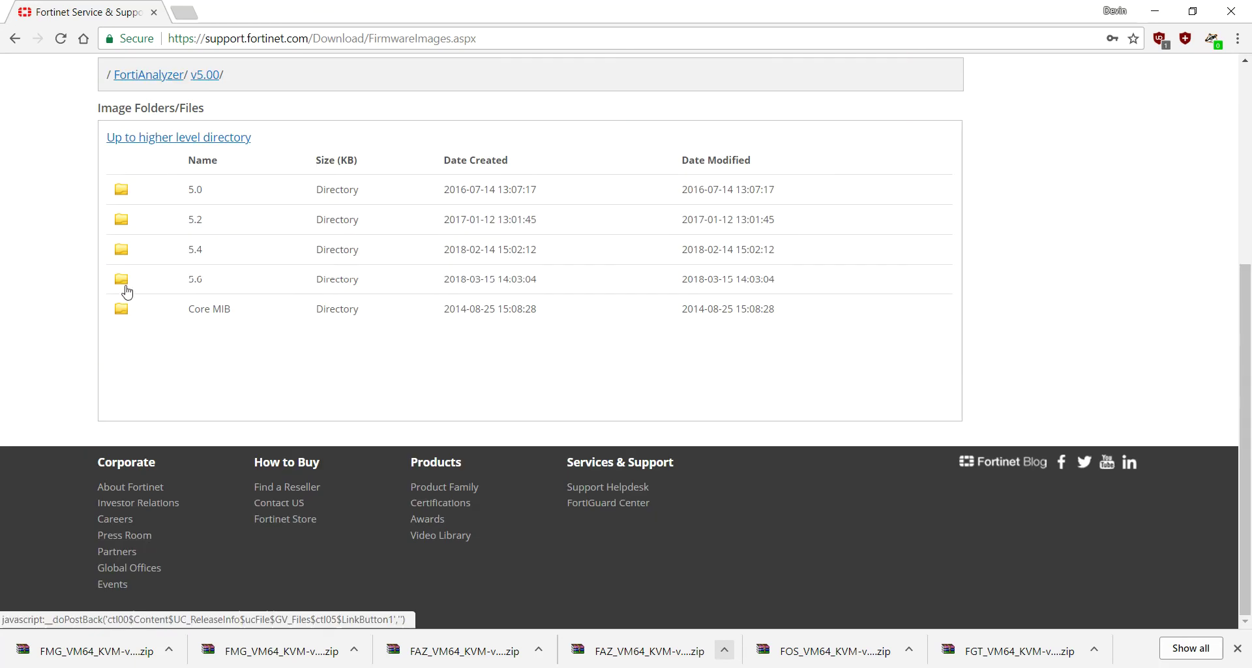
click(126, 287)
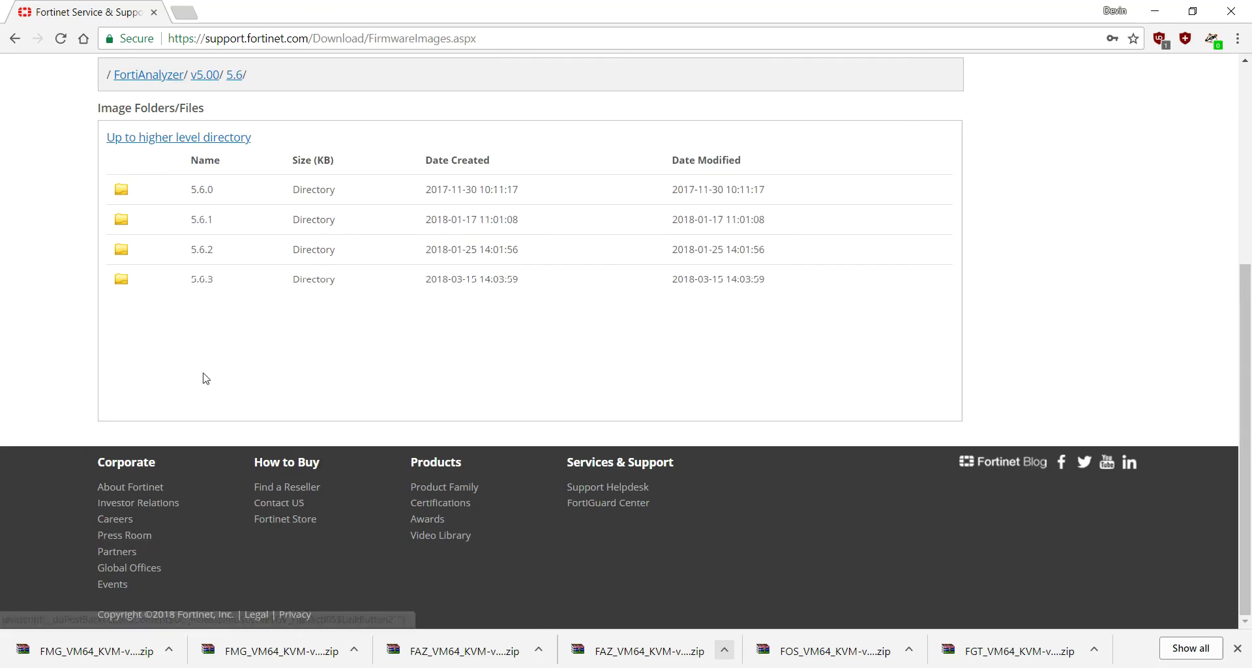
click(202, 281)
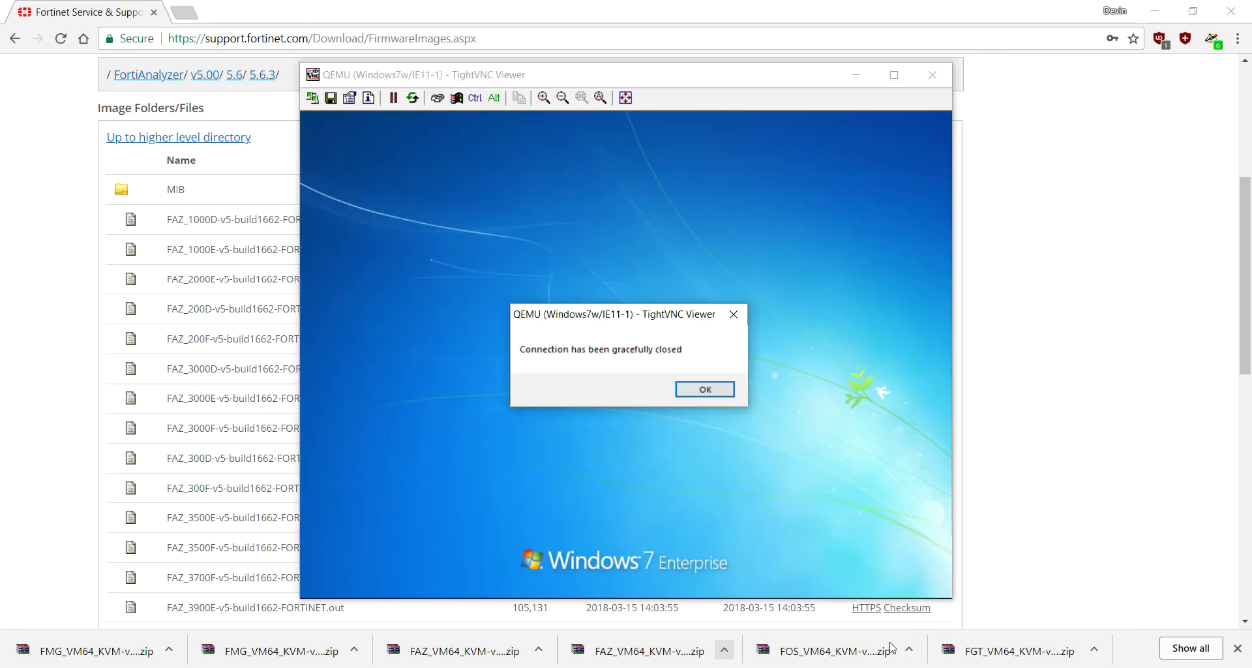
click(704, 390)
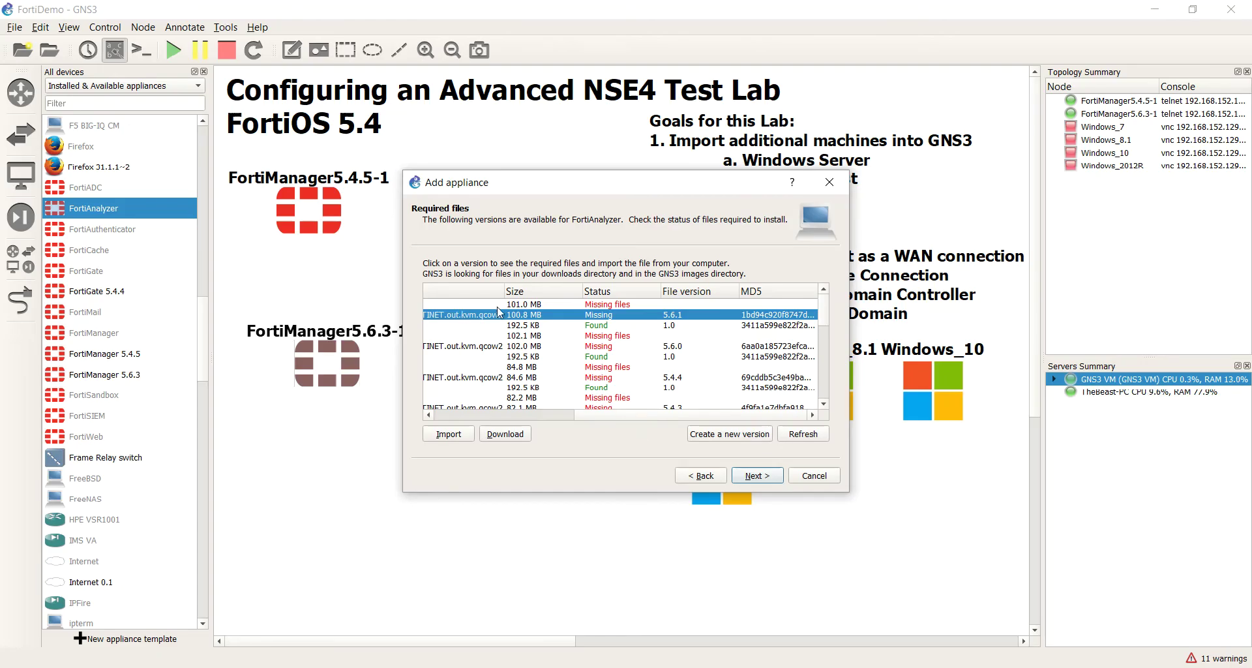
Step: Create a new FortiAnalyzer version named 5.6.3 and import the build1662 qcow2 image for it
click(730, 433)
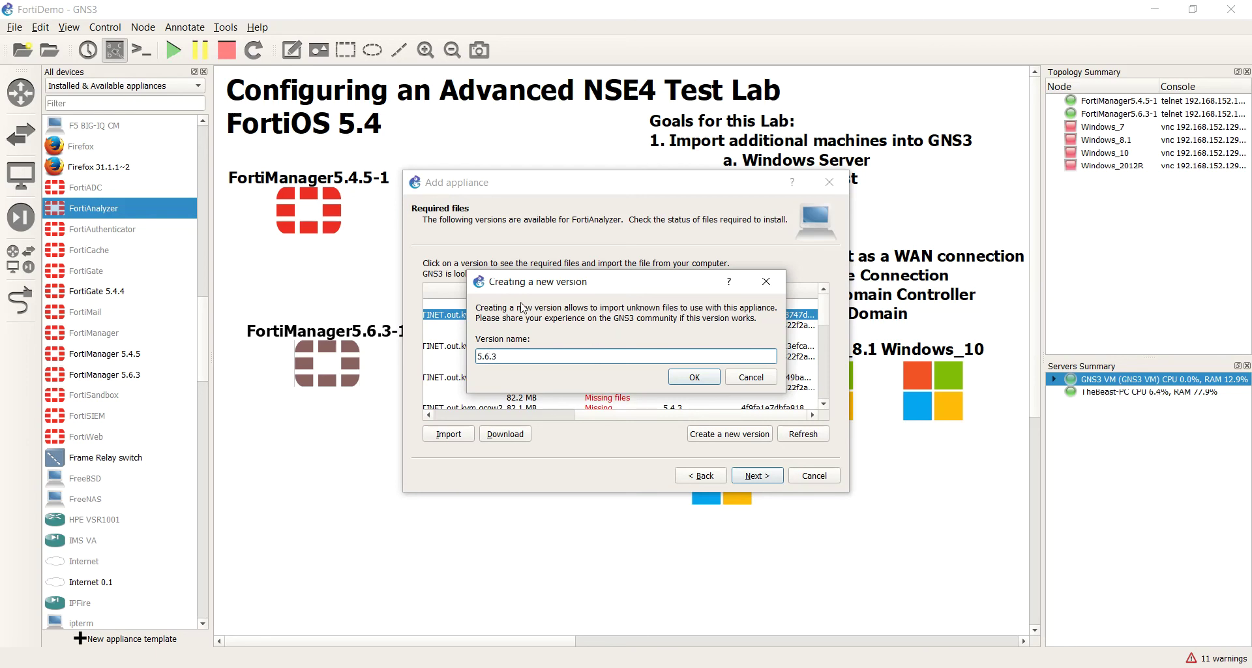
click(690, 378)
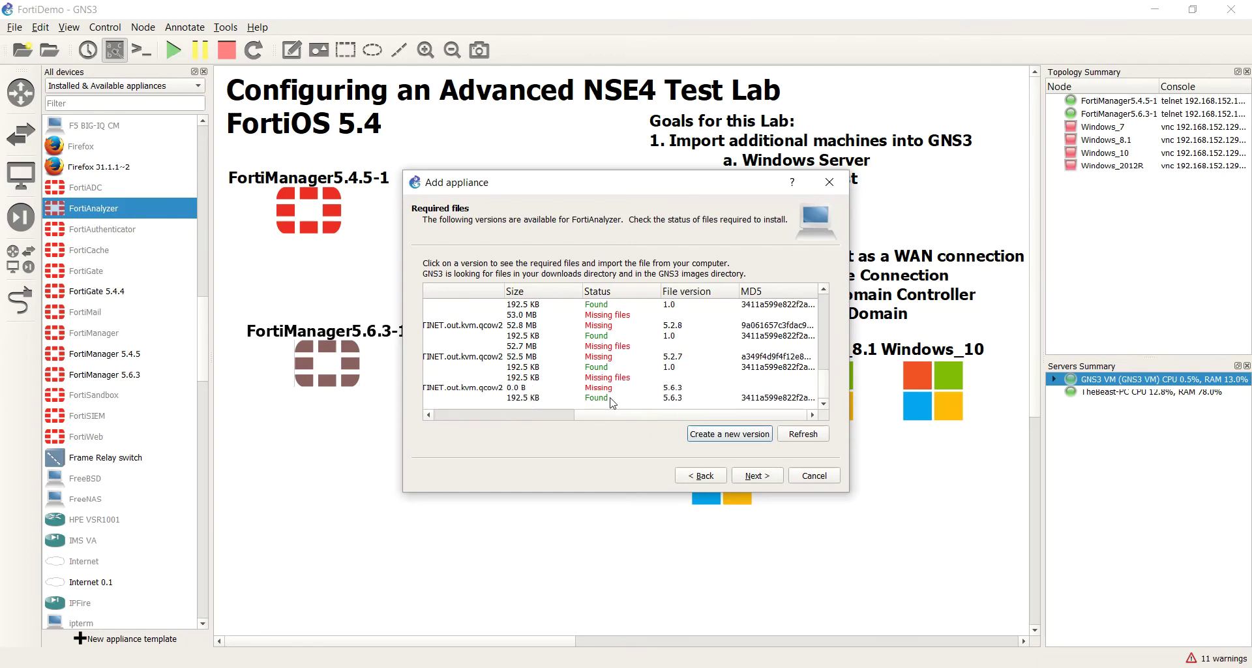
click(612, 389)
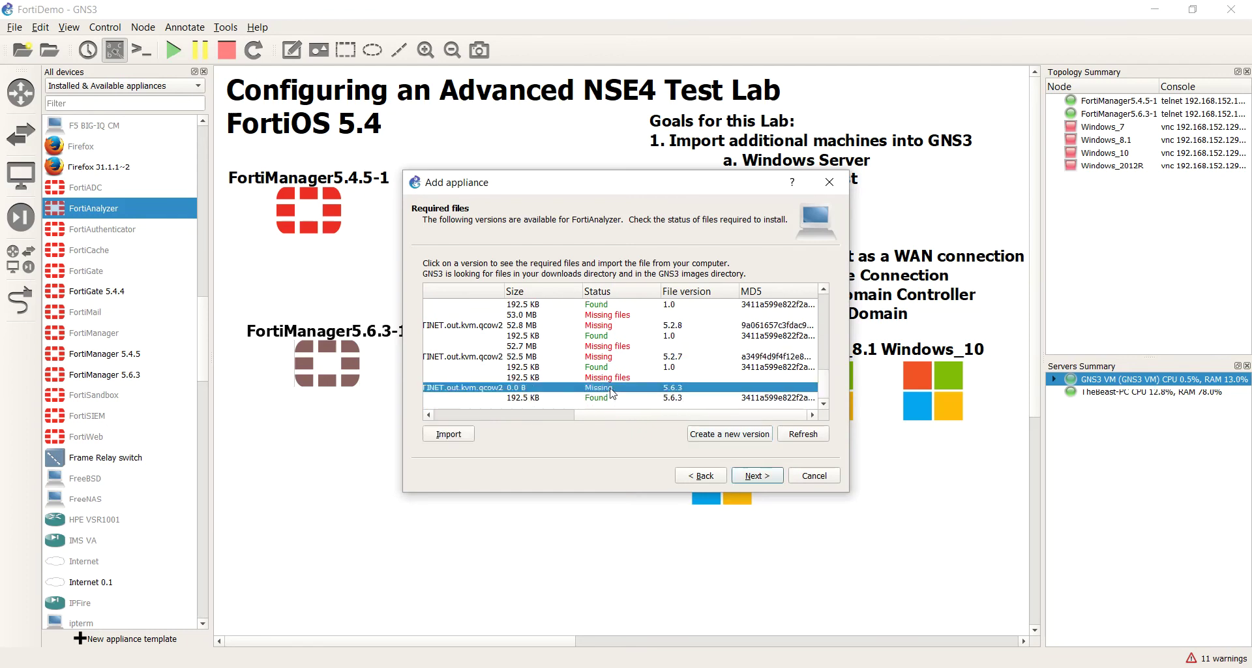
click(436, 435)
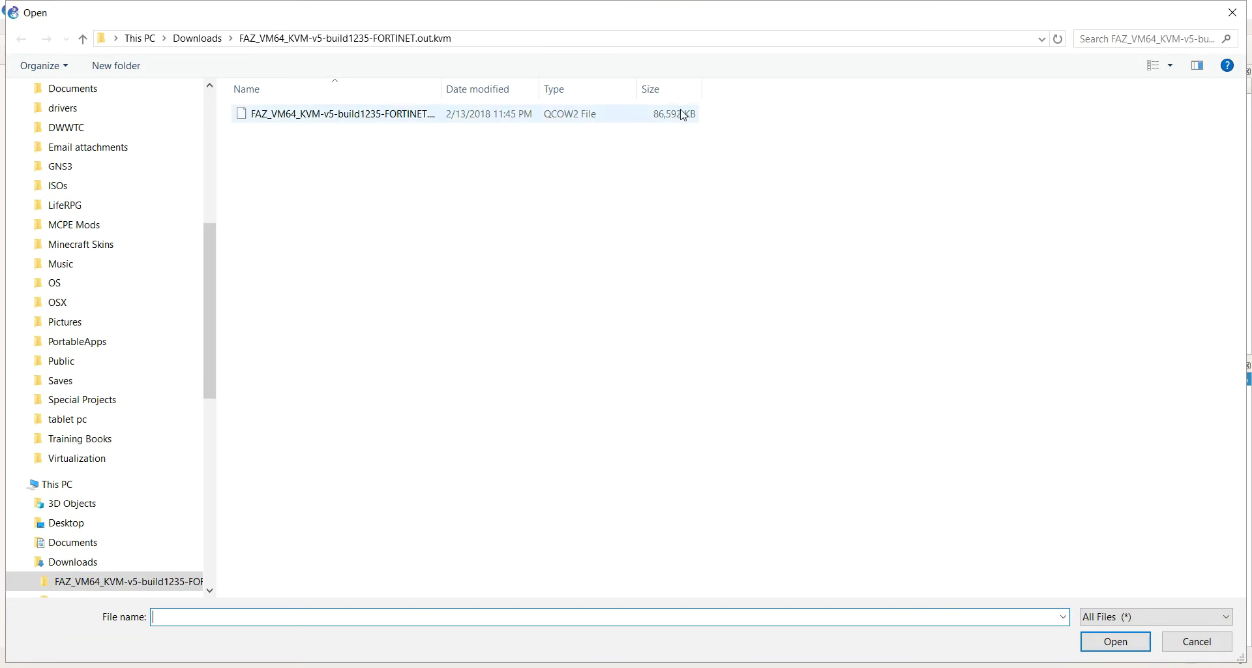
click(198, 40)
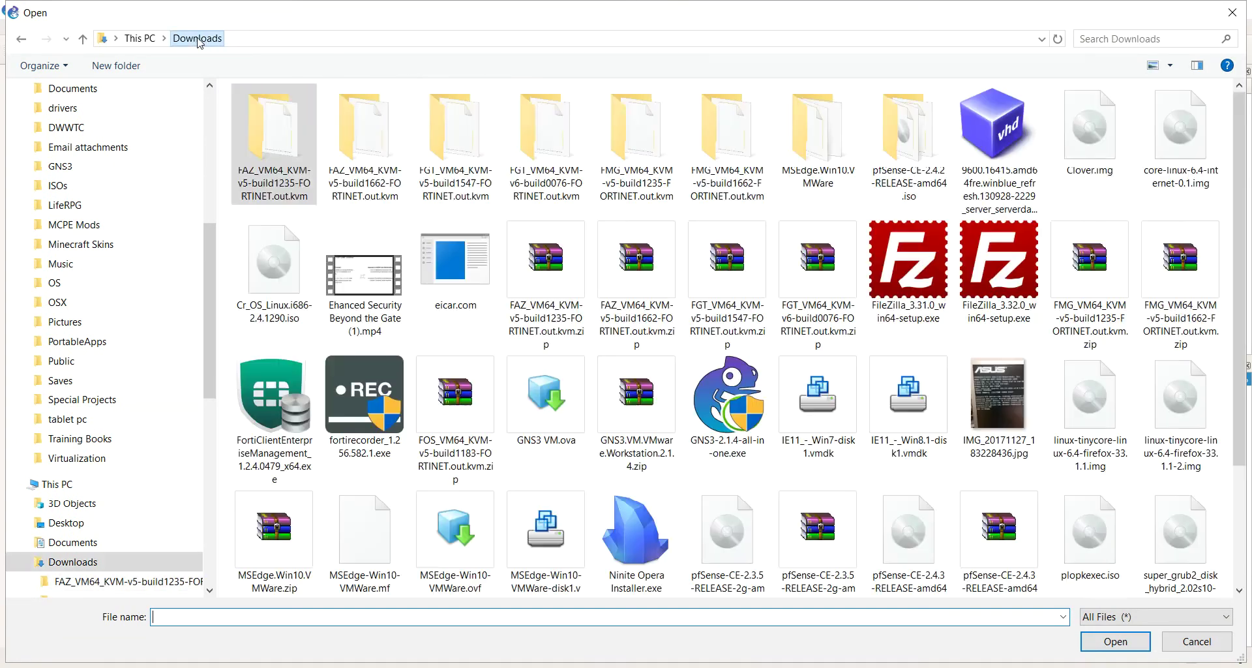
double_click(382, 154)
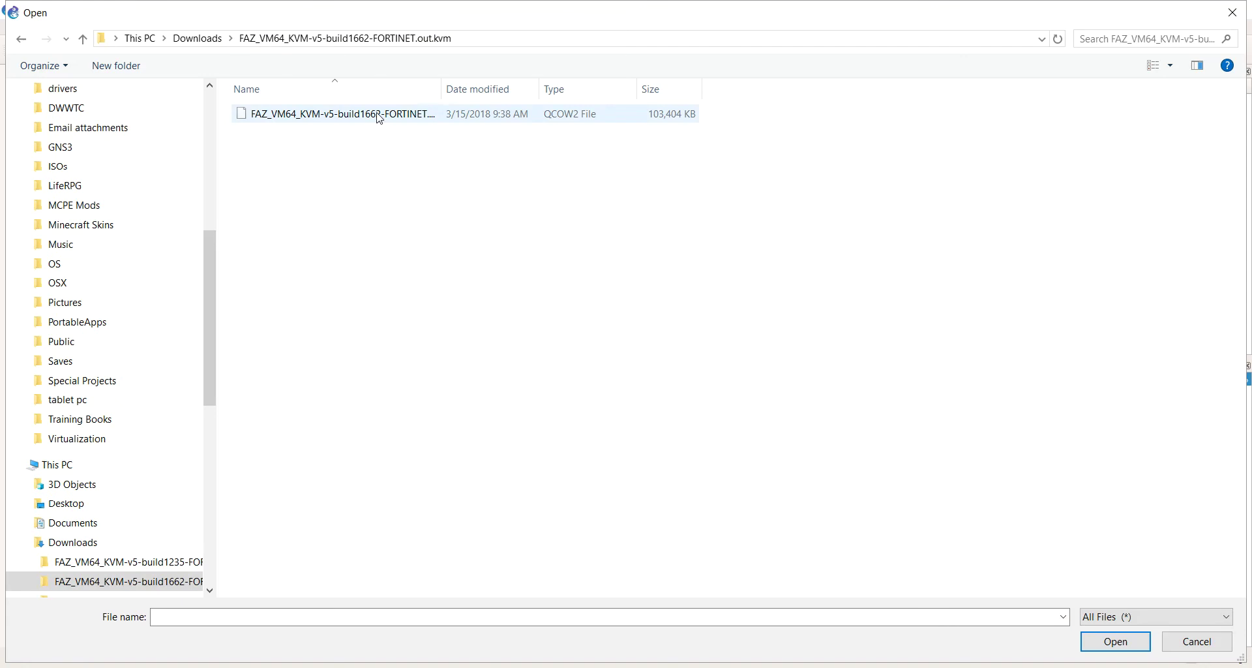
double_click(380, 115)
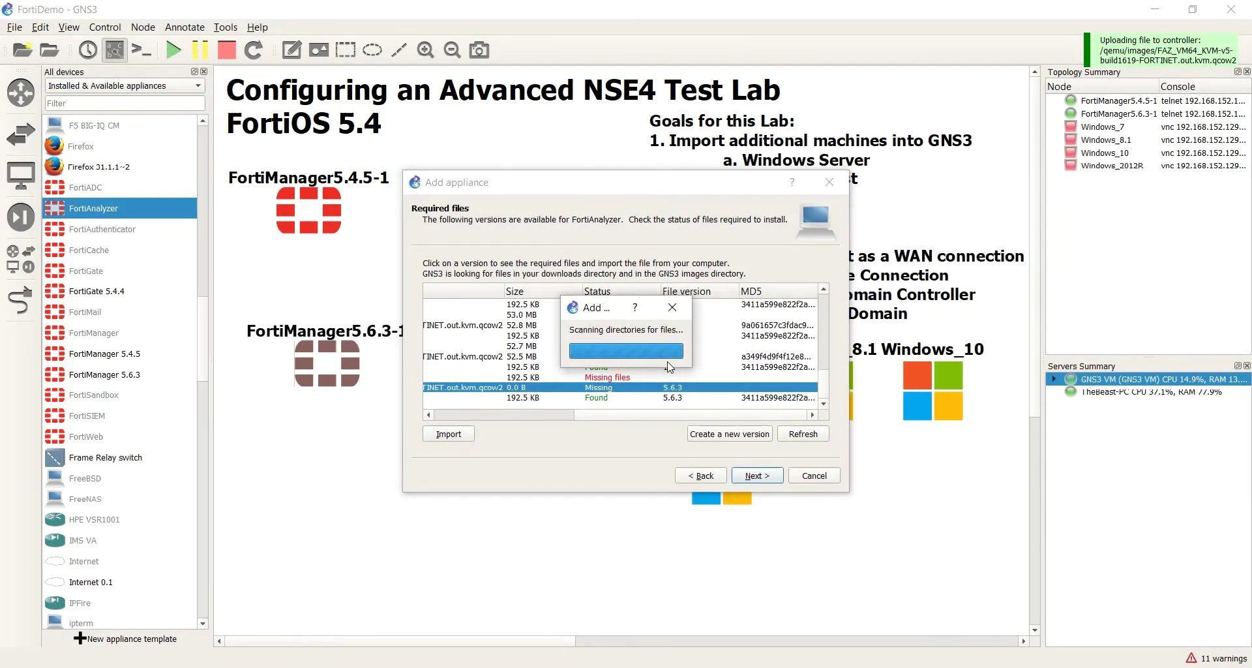
Step: Install the ready 5.6.3 version with the default Qemu binary through Summary to Finish
click(623, 390)
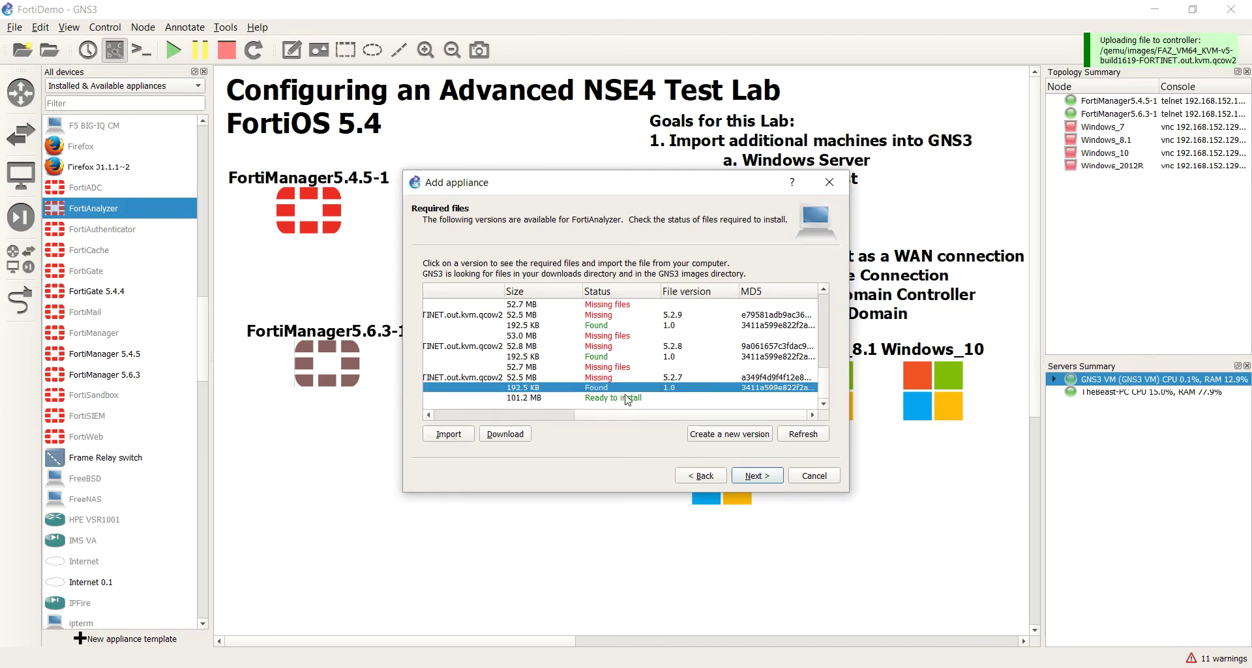
click(629, 401)
click(628, 389)
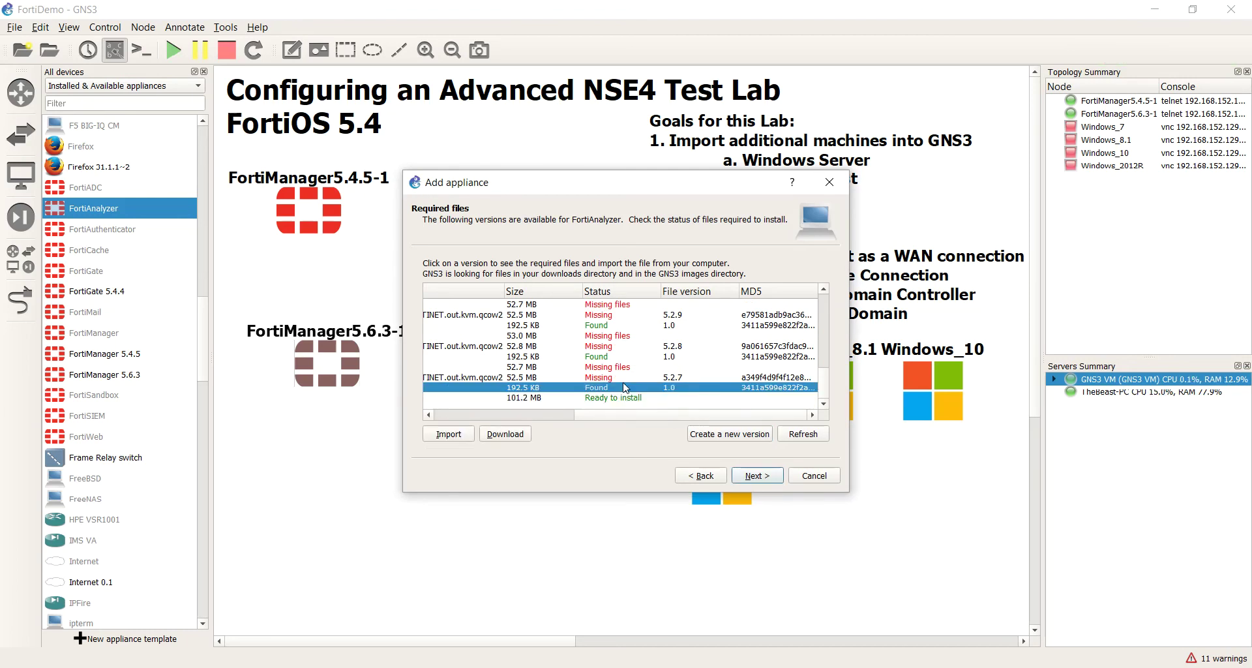
click(755, 477)
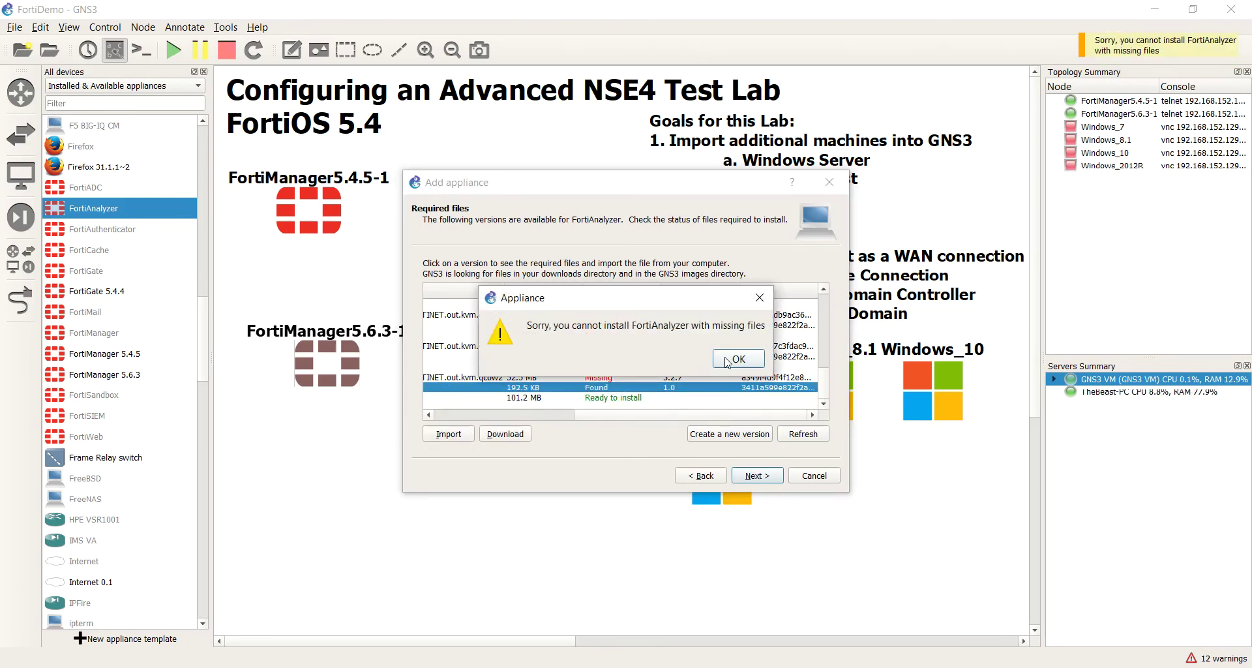
click(728, 363)
click(664, 399)
click(757, 475)
click(674, 360)
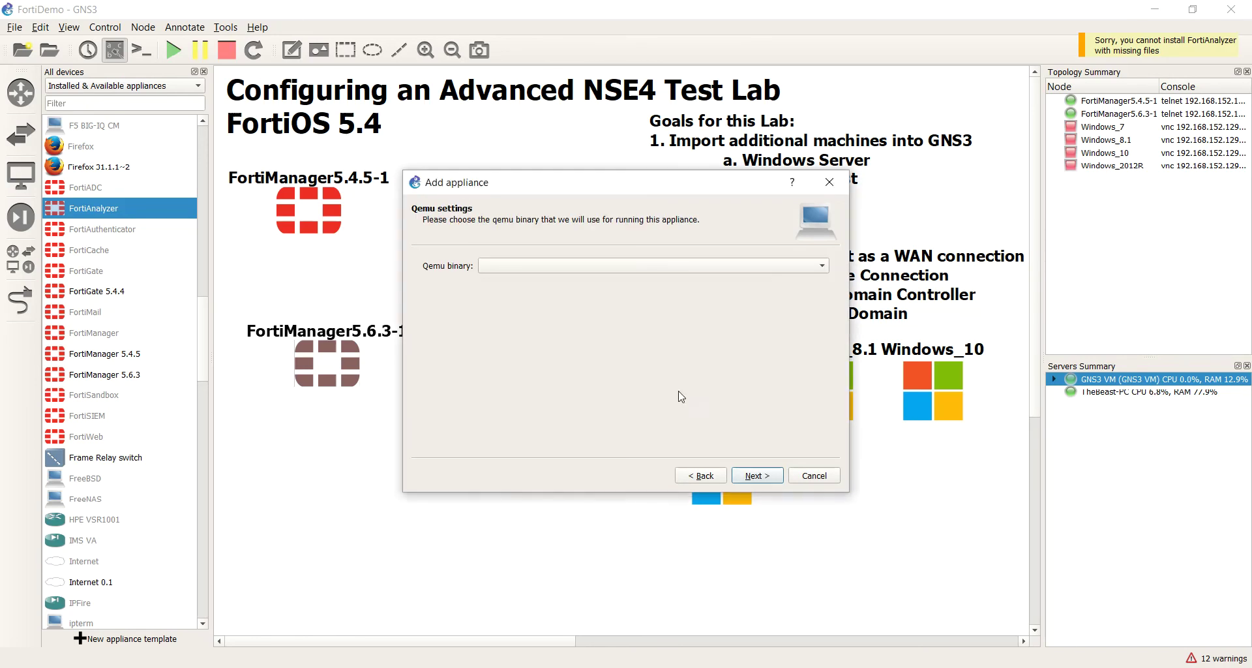
click(767, 475)
click(767, 476)
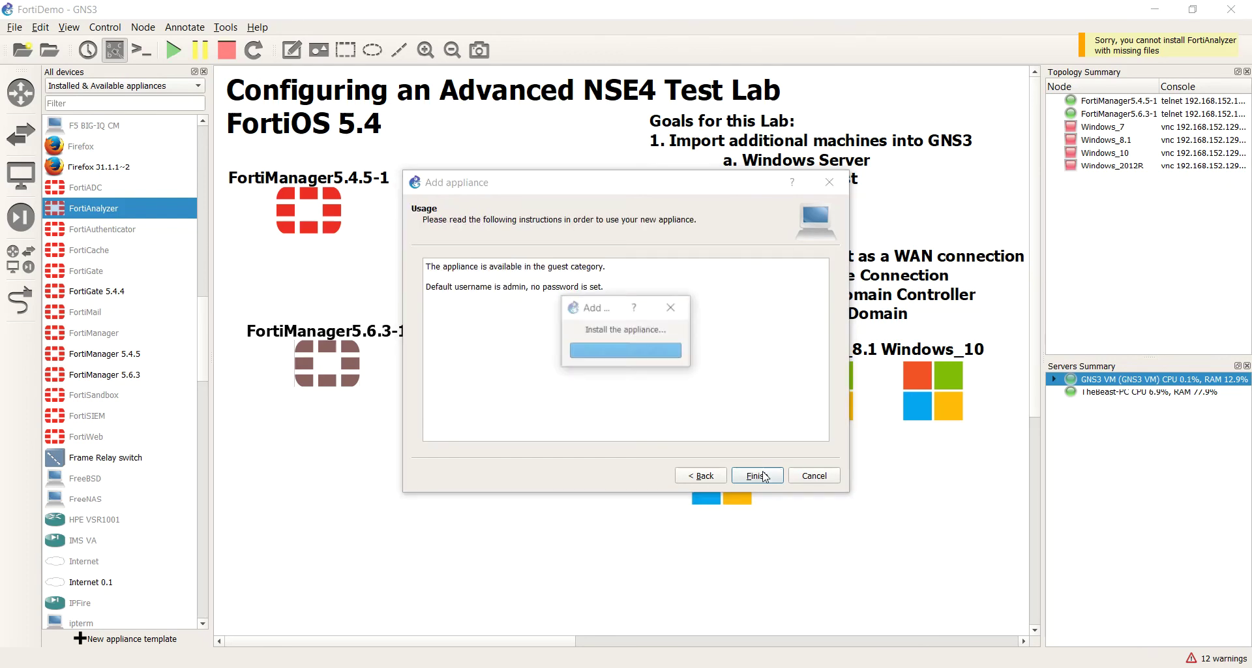
click(680, 358)
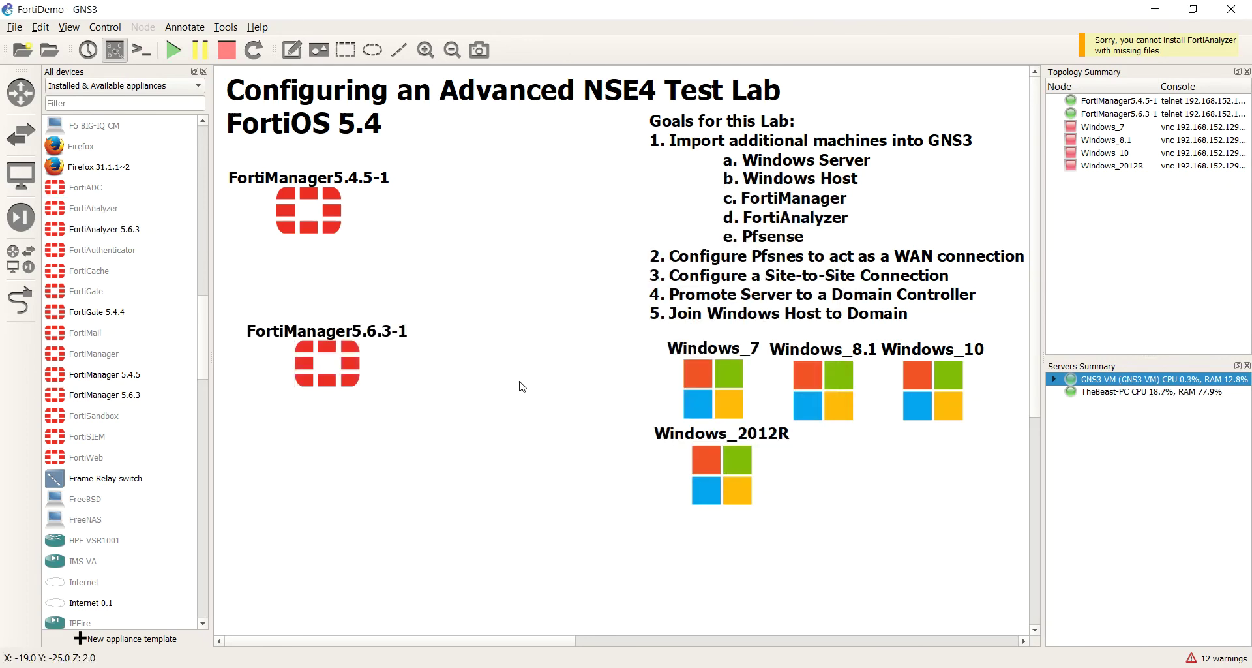
Step: Reposition the FortiManager5.6.3-1 node on the canvas and open its console
drag(317, 374, 326, 317)
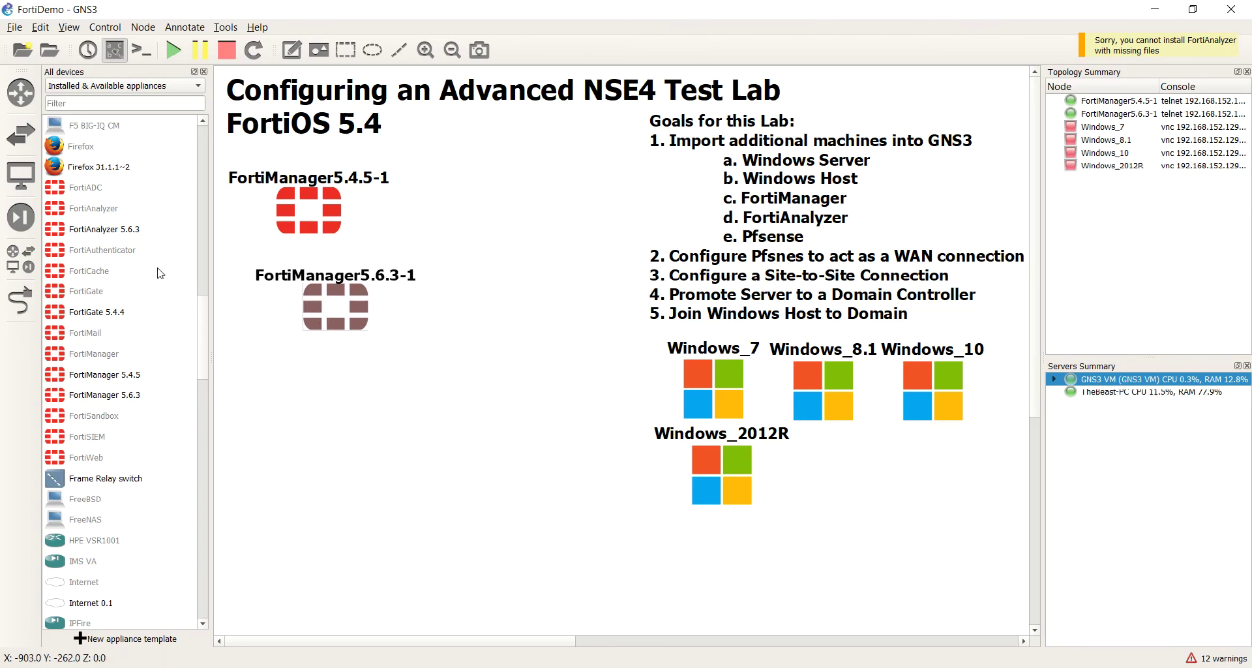
click(125, 236)
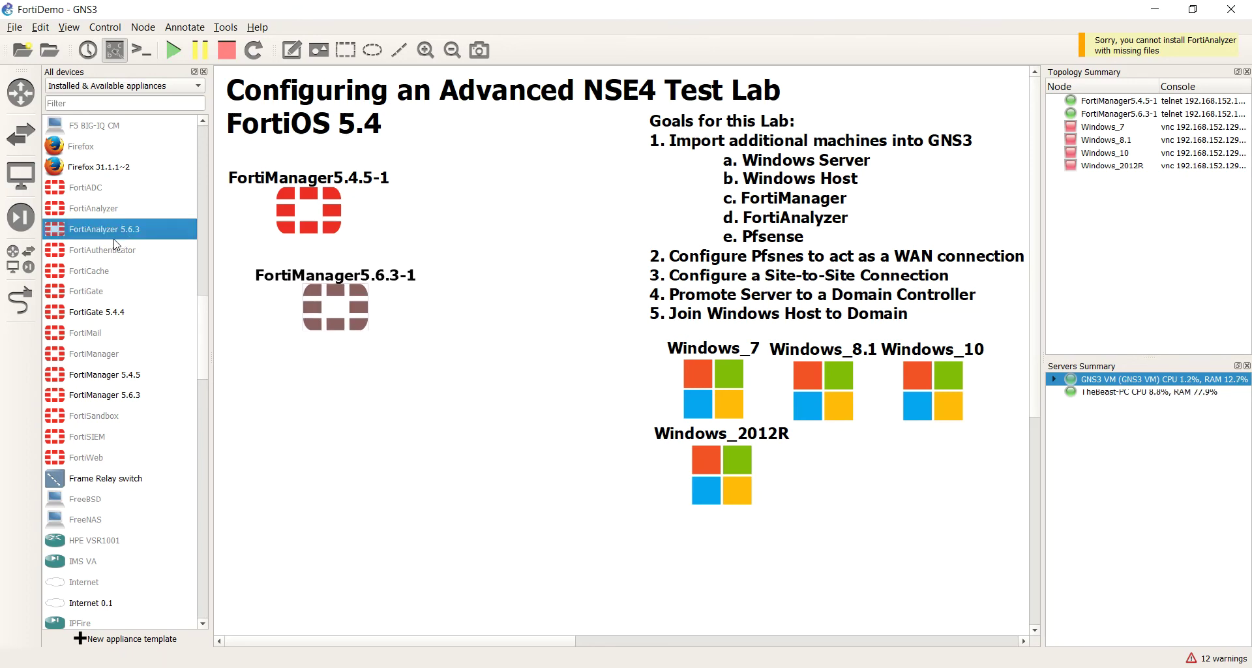
drag(338, 302, 313, 306)
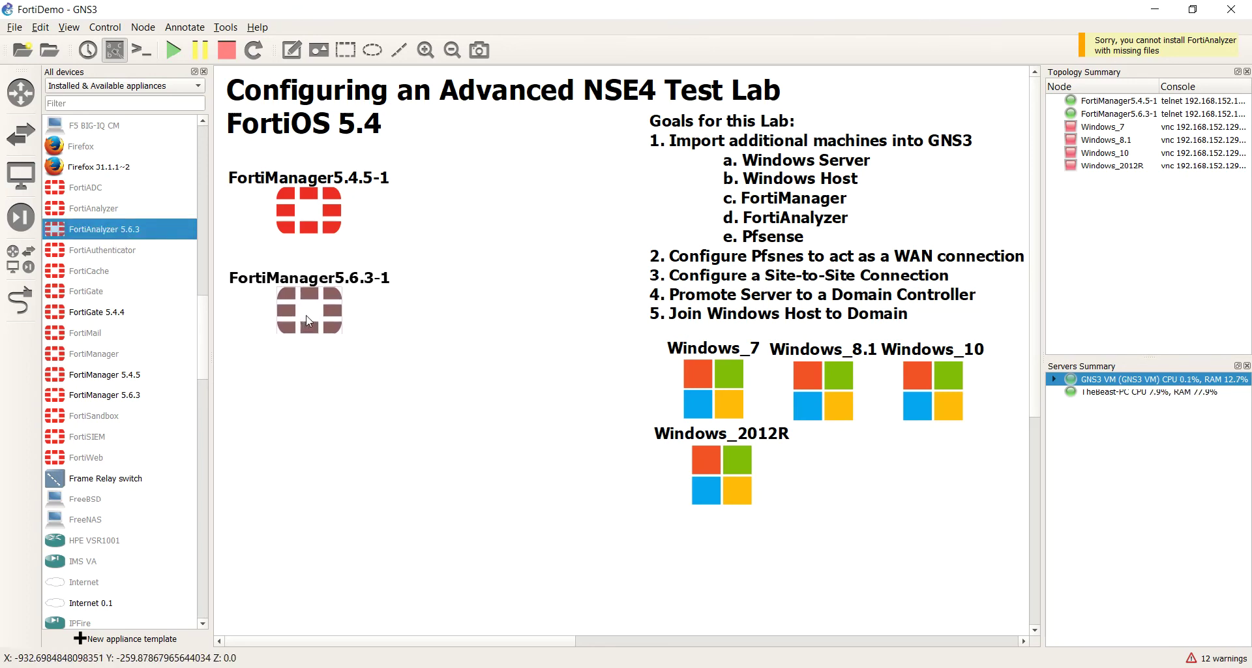
double_click(313, 306)
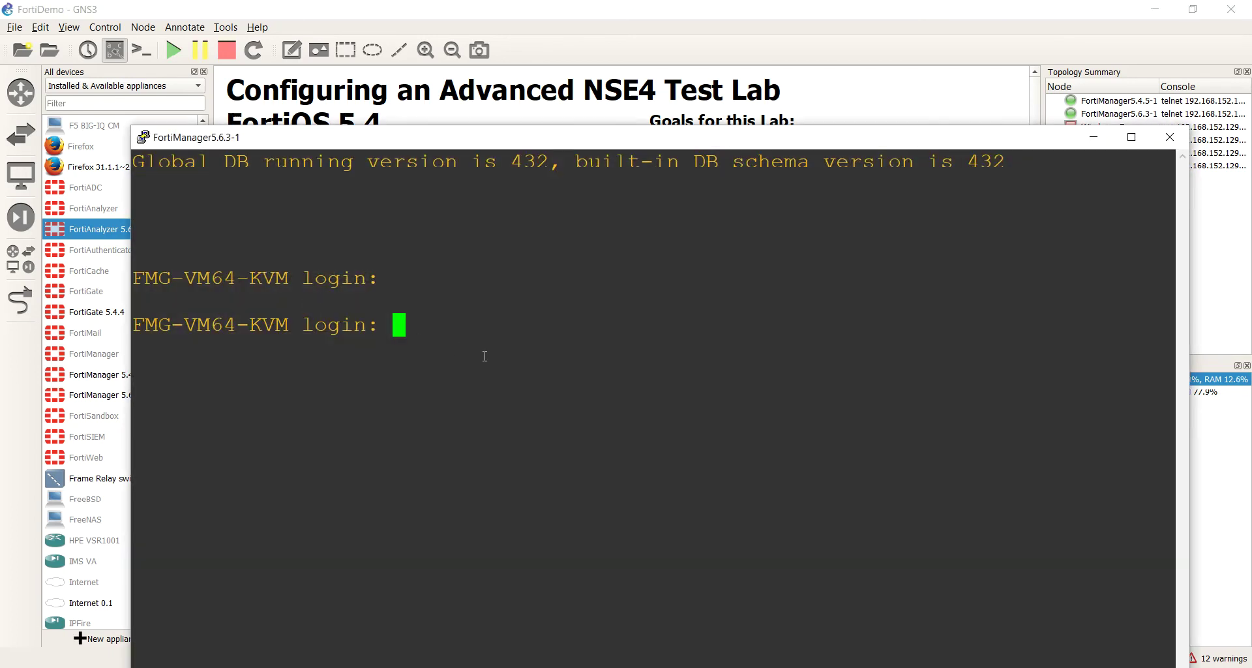
Step: Log in as admin, run 'get sys stat' and highlight the v5.4.5-build1235 version line
text(admin)
key(Return)
key(Return)
key(Return)
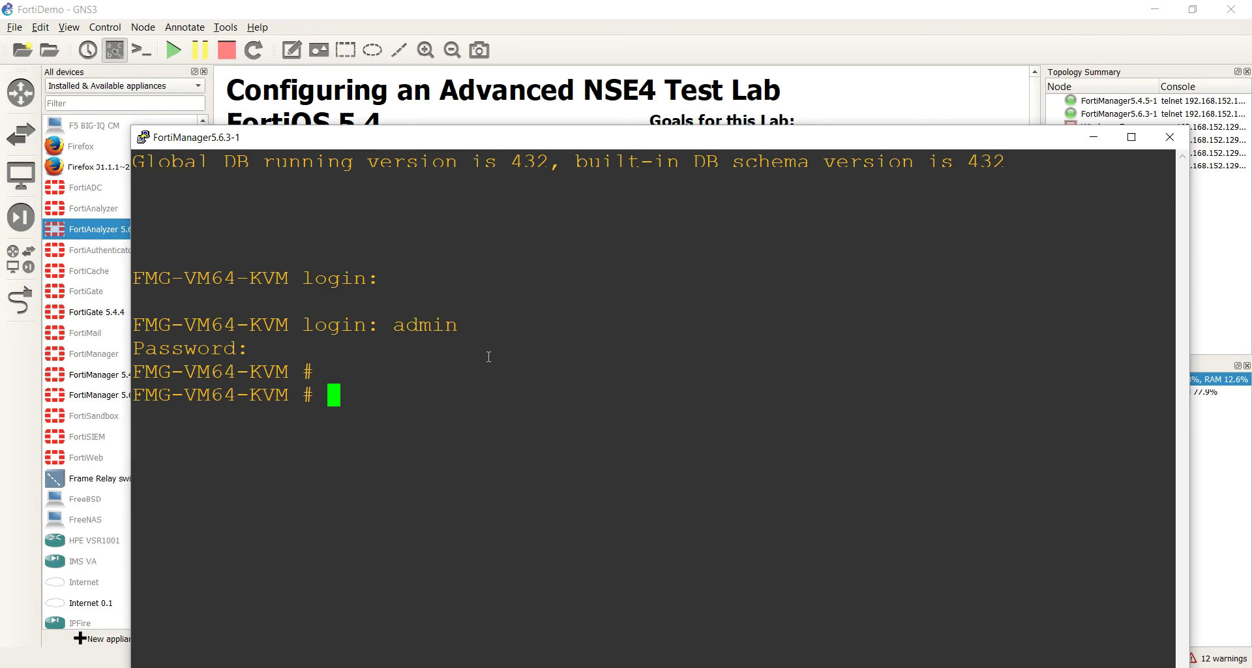
text(get)
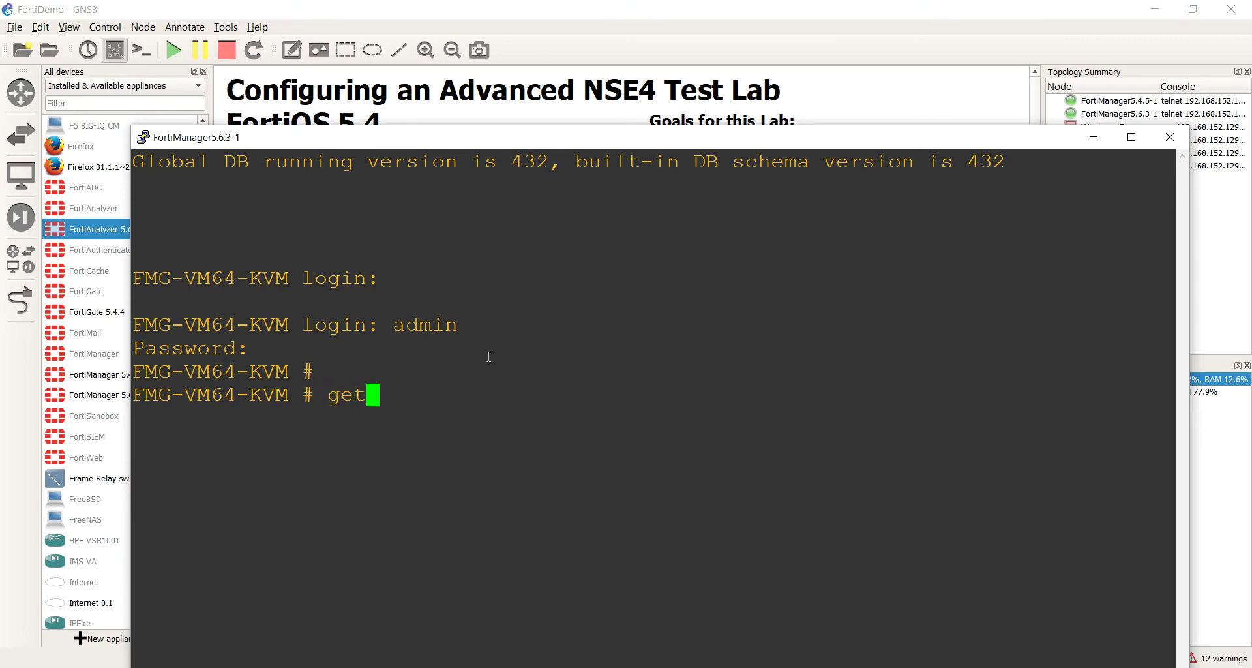
text( sys)
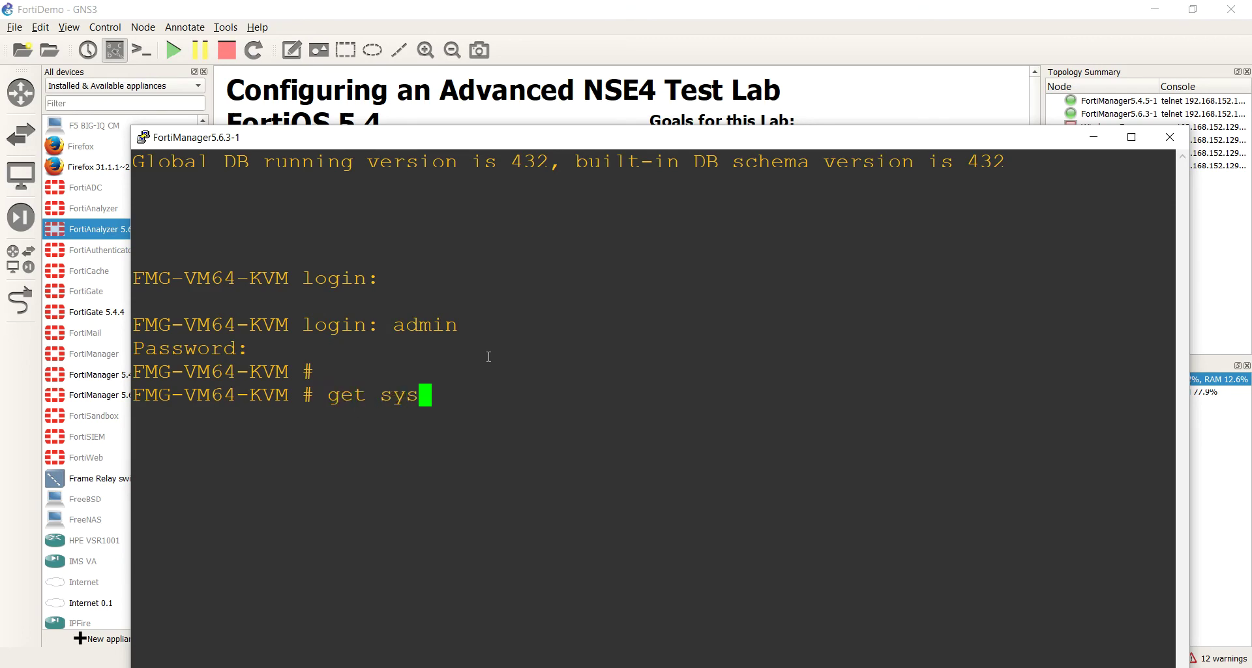
text( tsat)
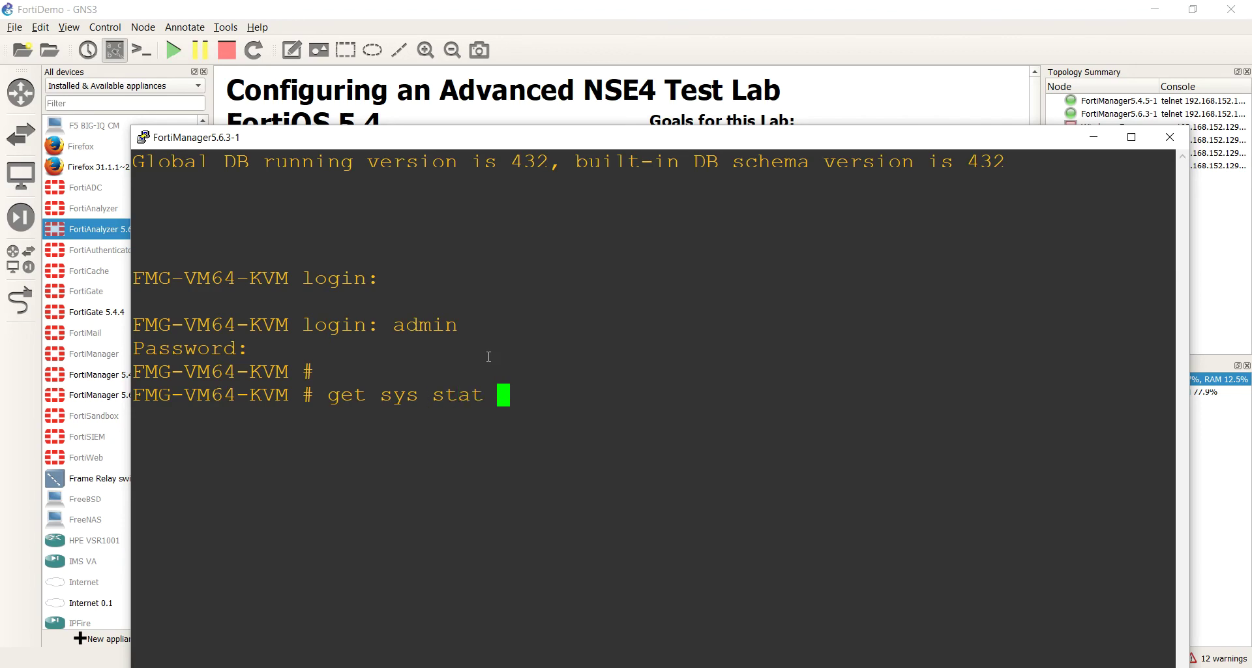
key(Return)
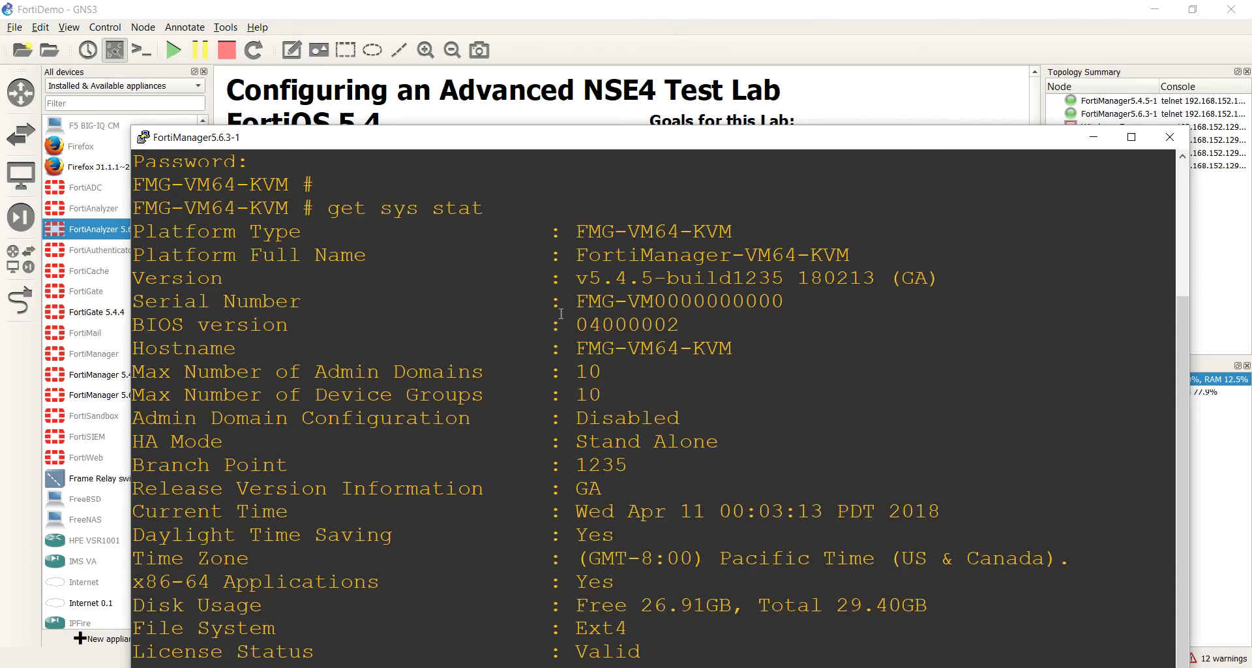
drag(578, 280, 932, 268)
key(ctrl+c)
click(931, 268)
drag(574, 279, 952, 281)
Step: Close the console and delete the FortiManager5.6.3-1 node from the topology
right_click(1154, 169)
click(1170, 136)
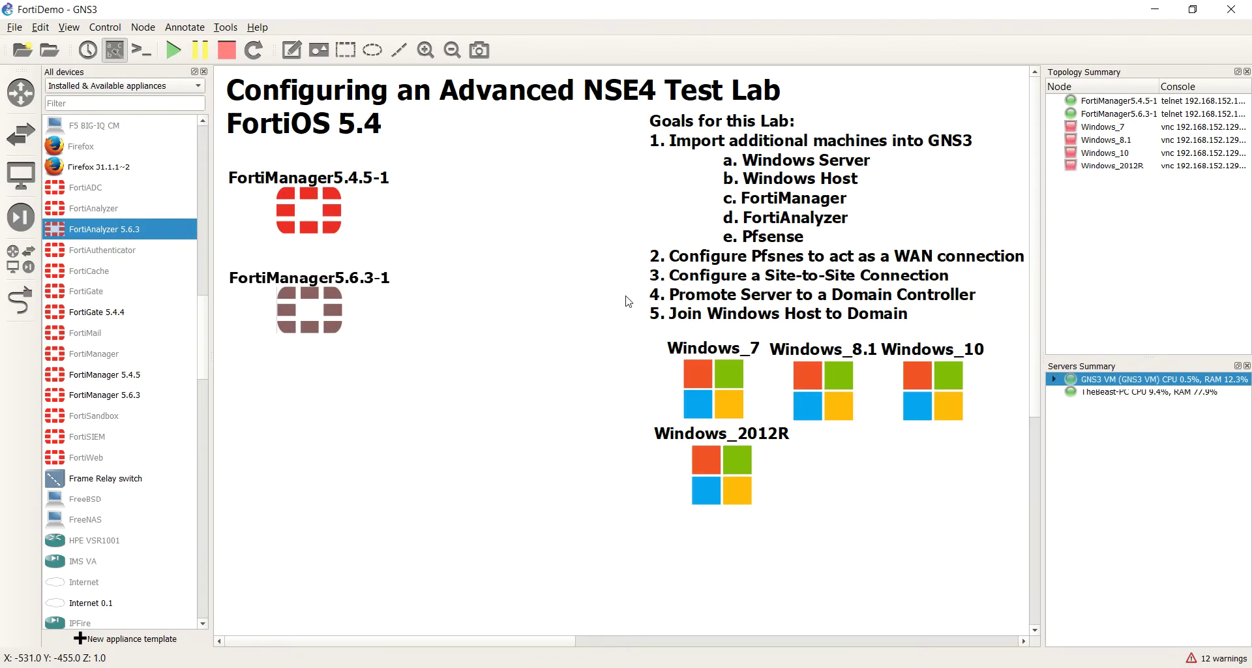
right_click(320, 311)
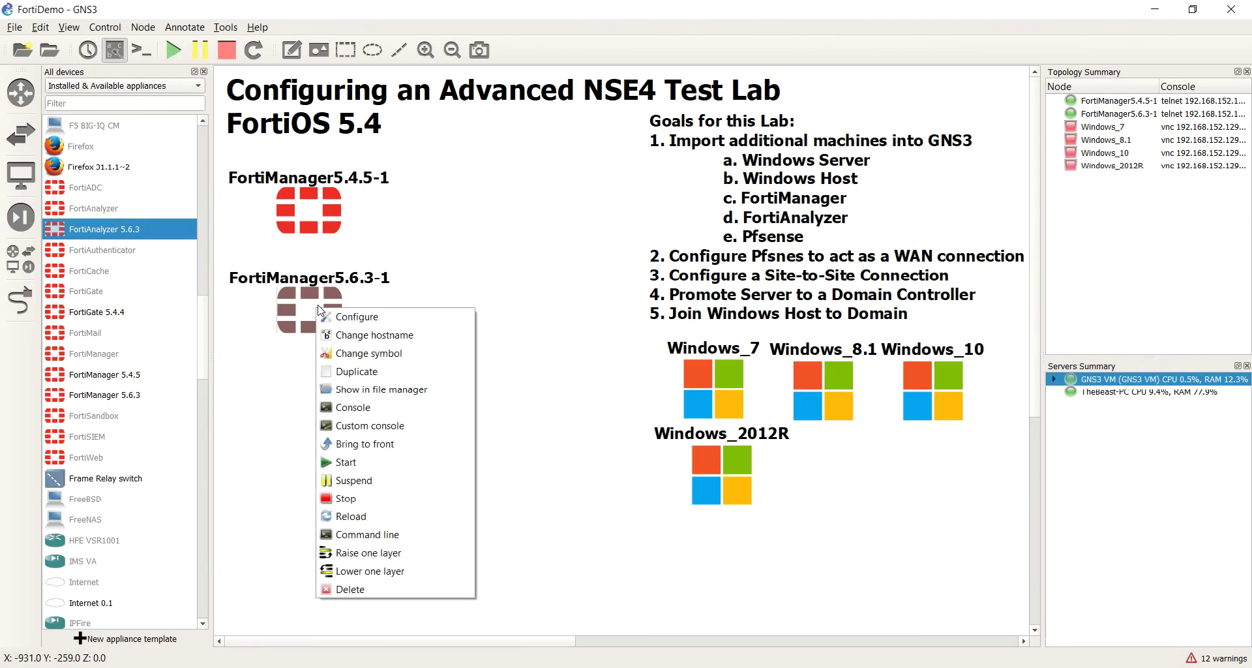
click(351, 589)
click(687, 360)
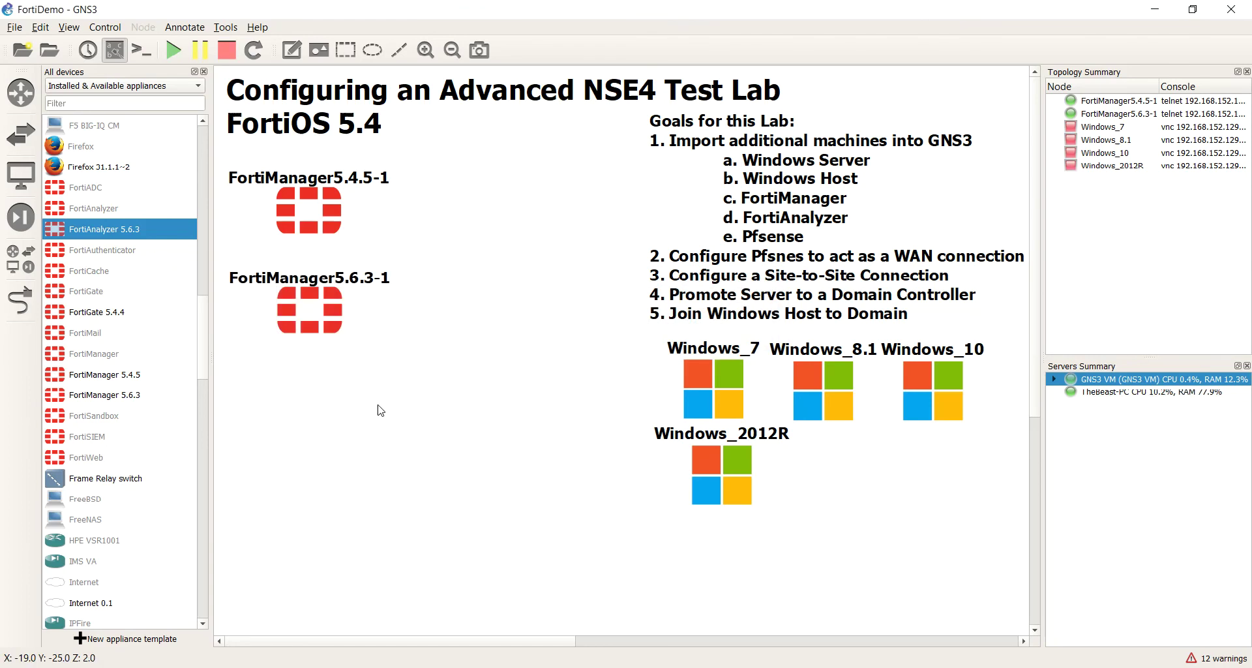
Step: Delete the FortiManager 5.6.3 template from the device list
click(144, 395)
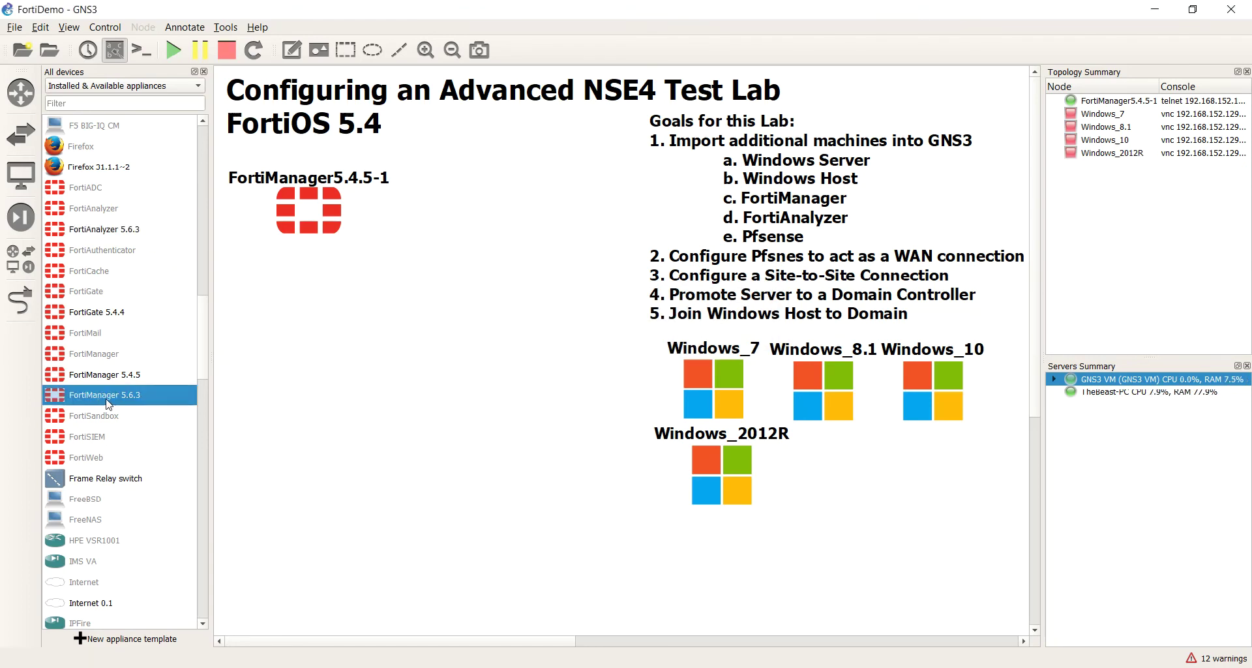
right_click(93, 400)
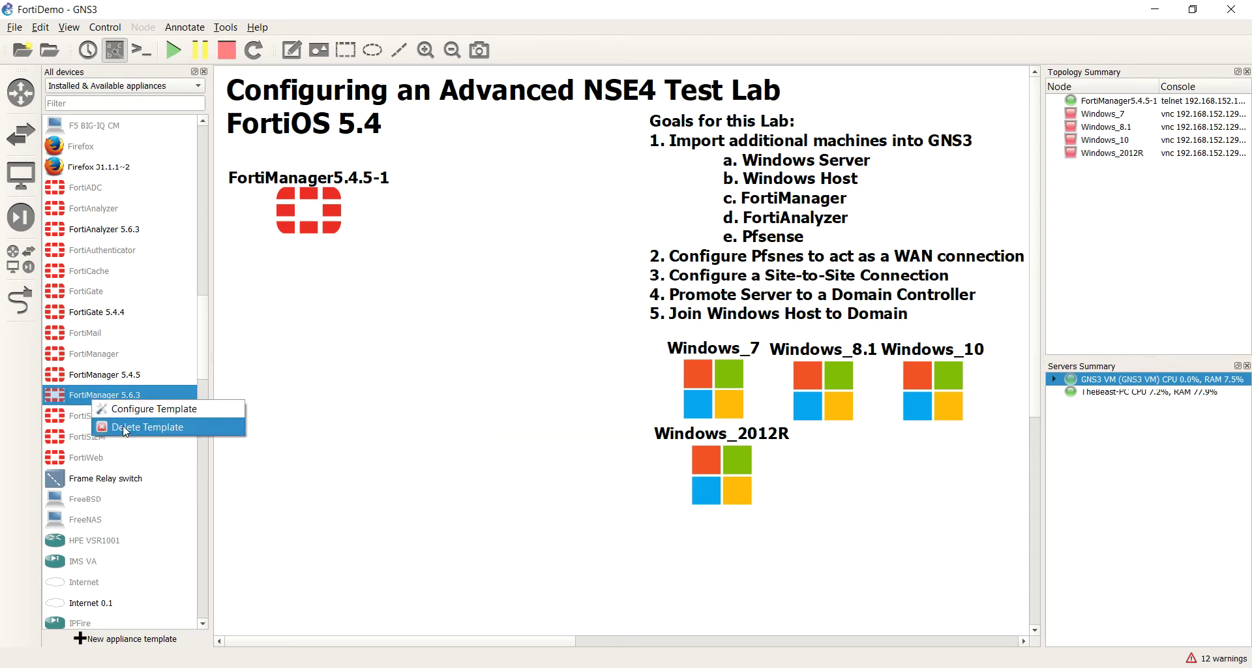
click(125, 428)
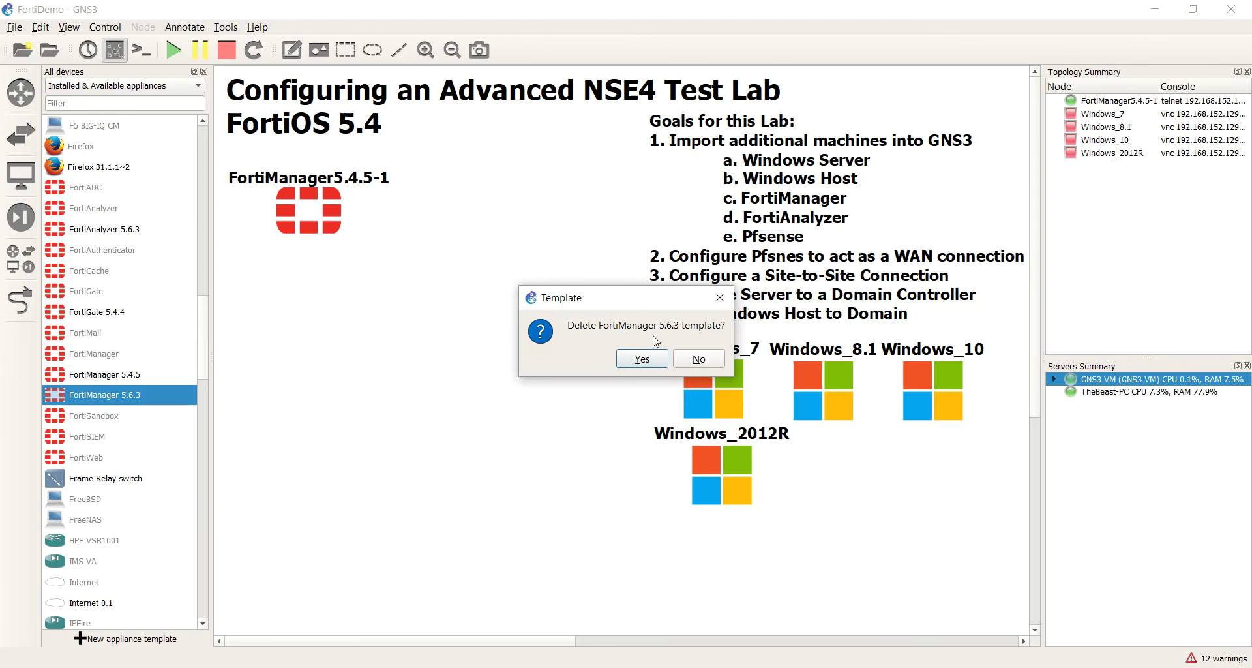
click(636, 363)
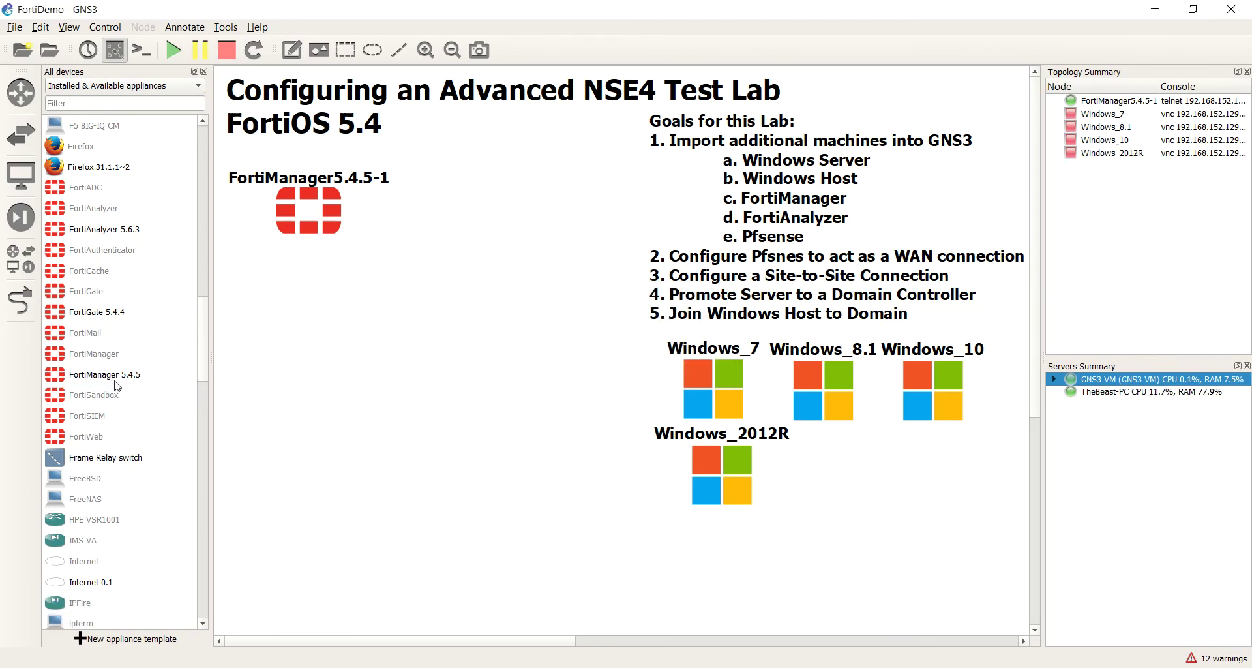
Step: Place FortiAnalyzer 5.6.3 on the canvas, start it, view its blank console, then close it
drag(124, 230, 366, 338)
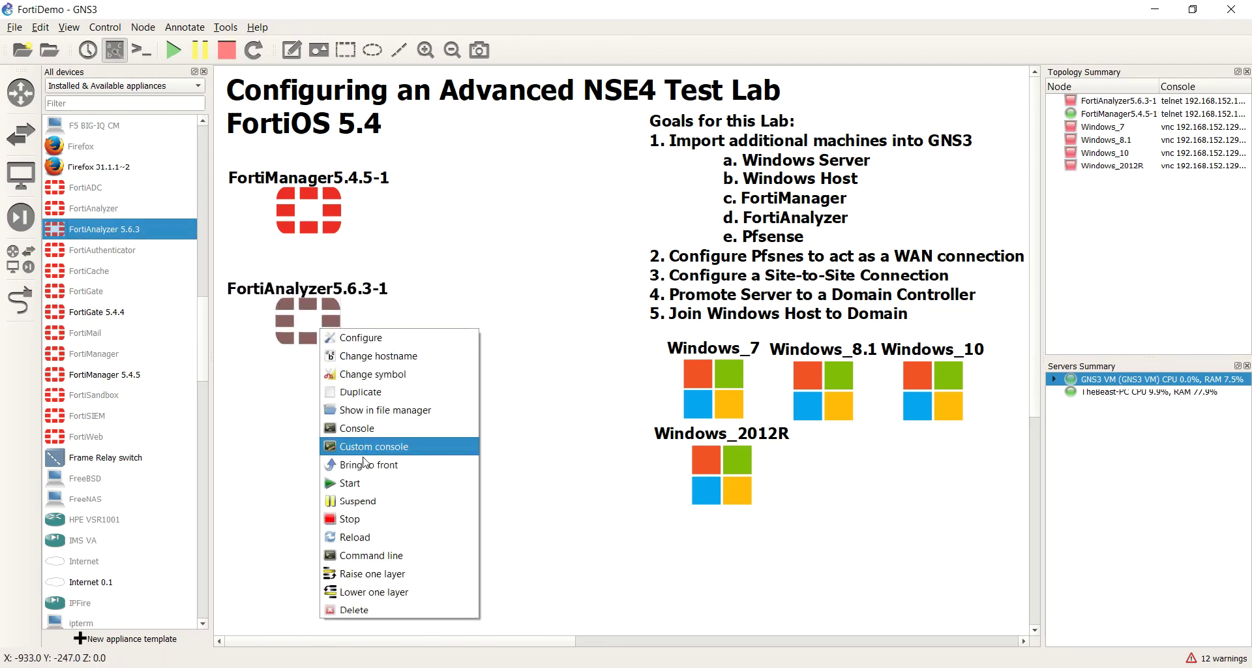
click(350, 482)
double_click(320, 333)
drag(455, 163, 392, 72)
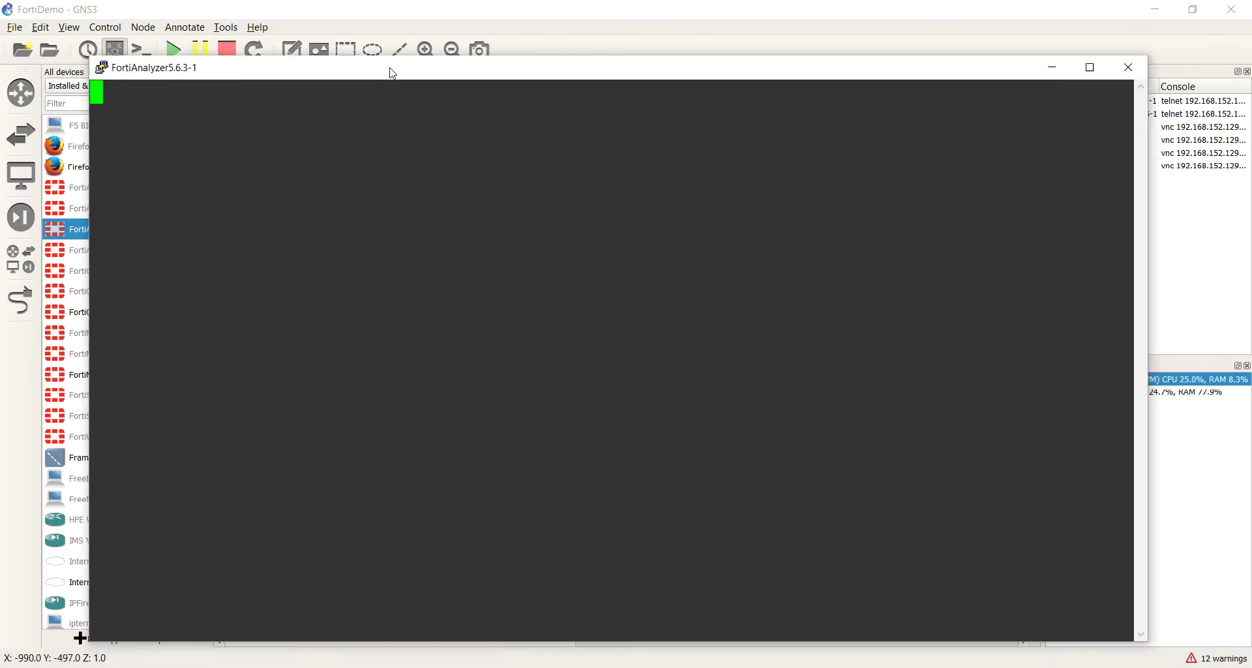
drag(301, 83, 376, 106)
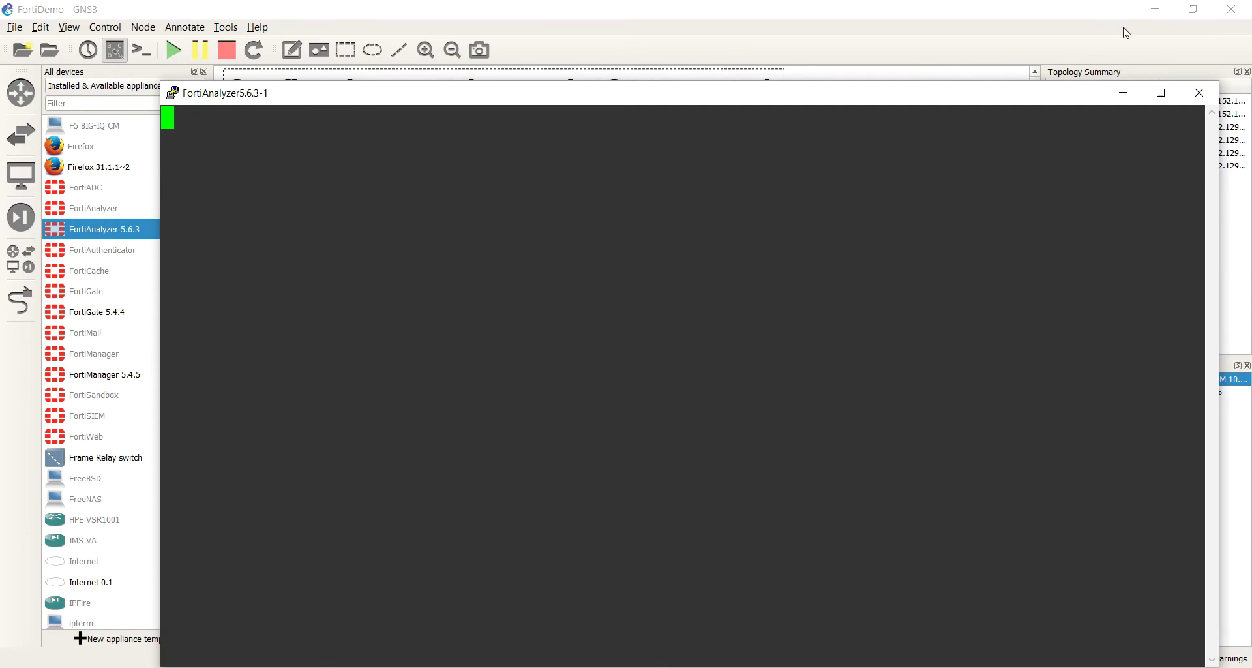
click(1199, 93)
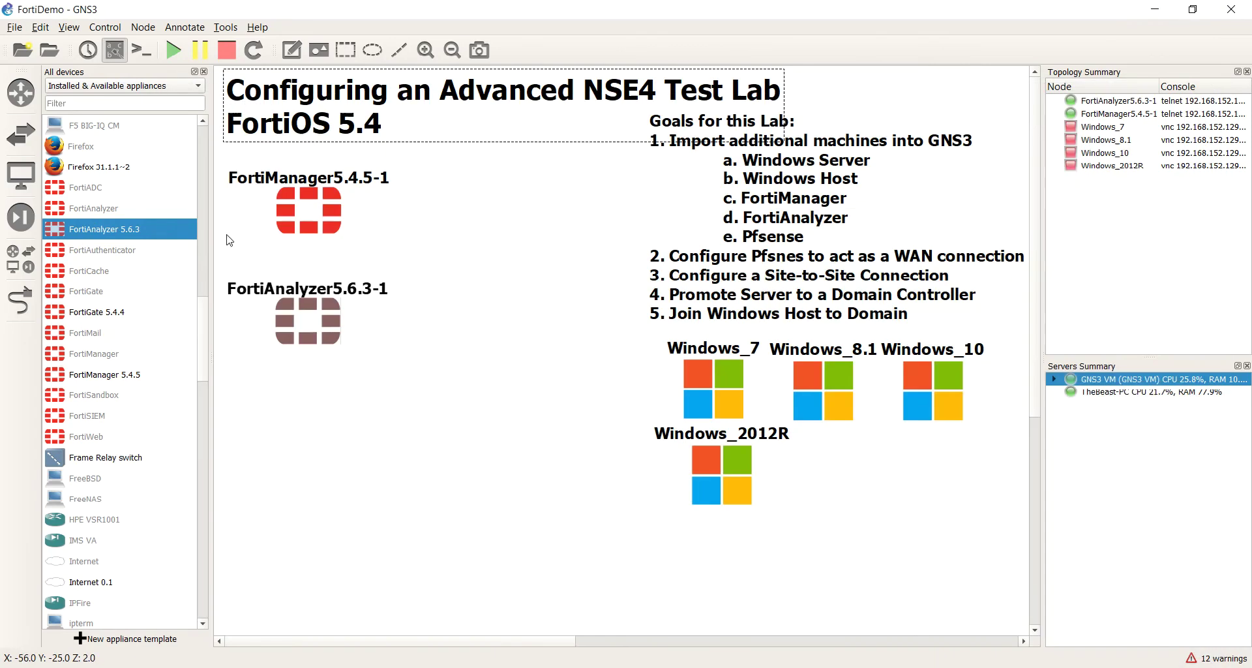
scroll(171, 335, up, 4)
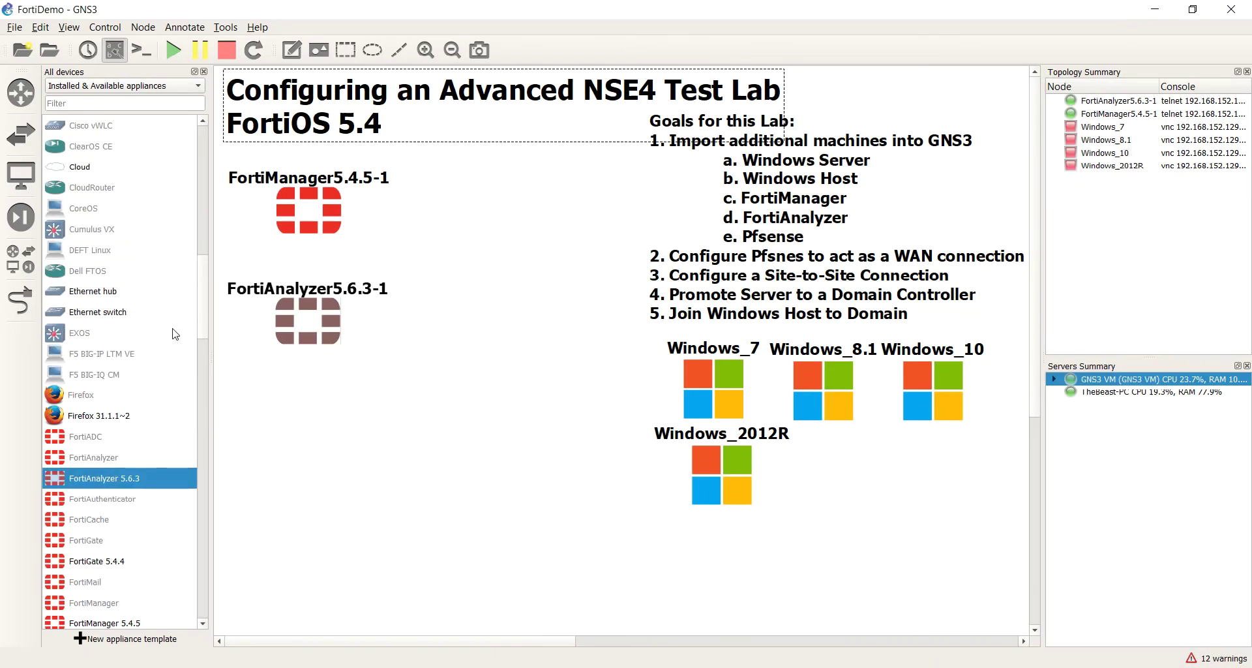
scroll(175, 334, down, 4)
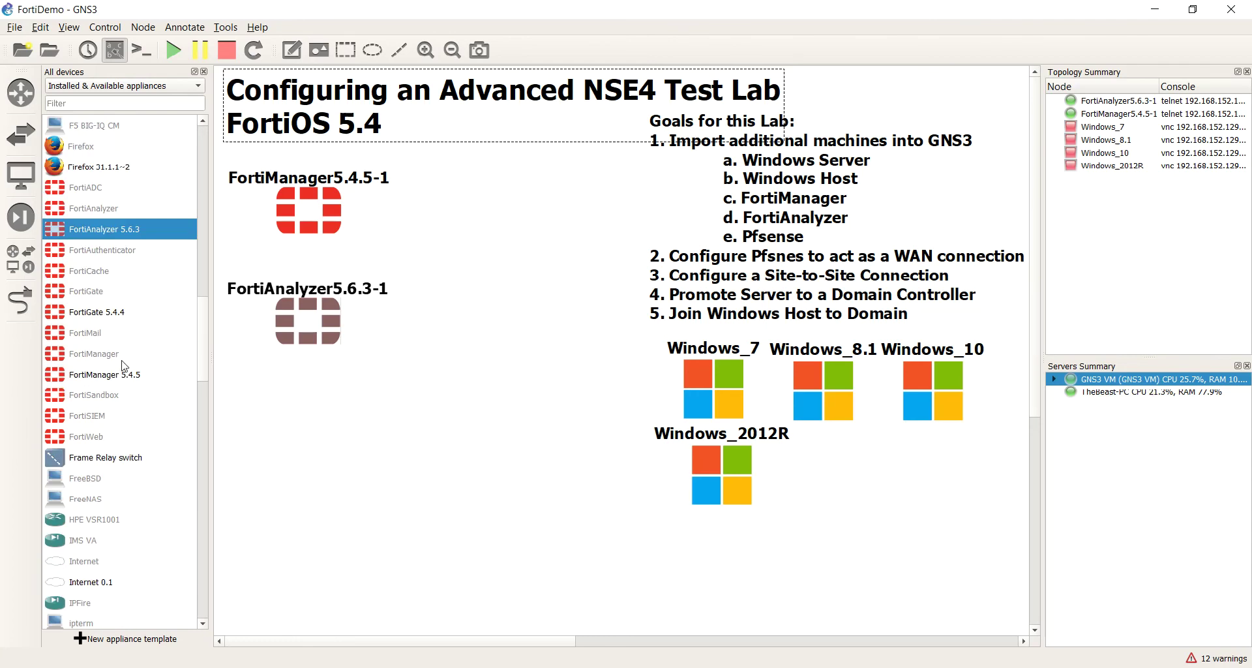
Step: Start adding a FortiGate appliance and advance to its Required files list
double_click(85, 291)
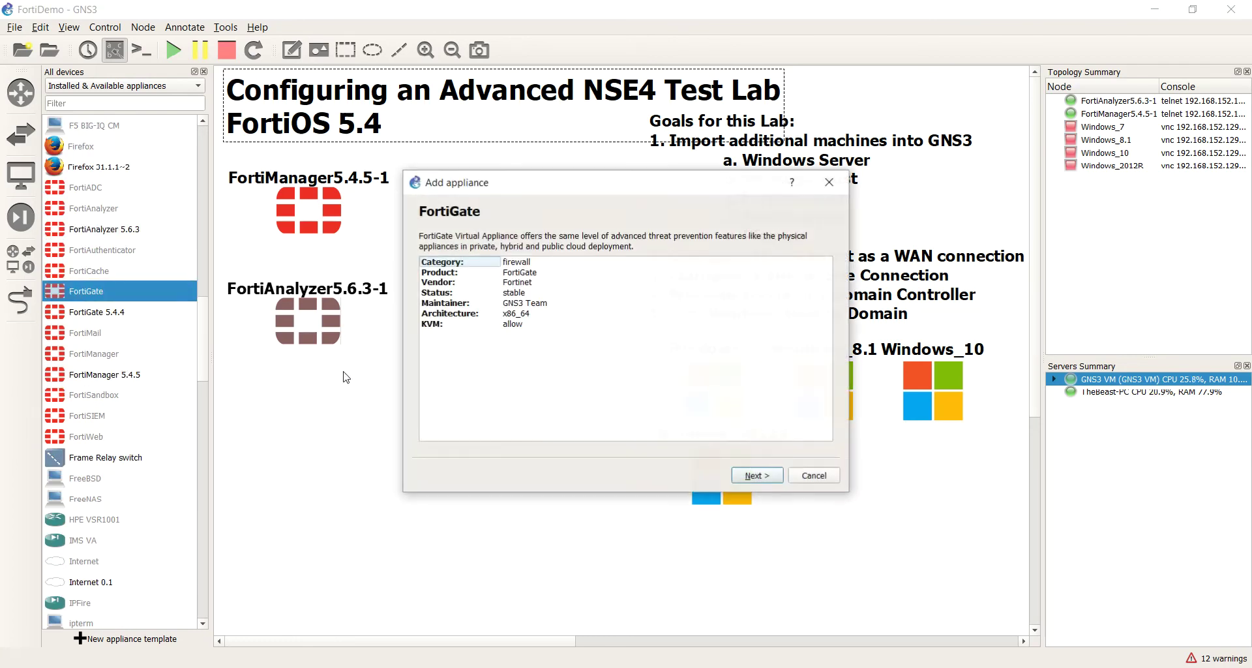
click(768, 477)
click(768, 477)
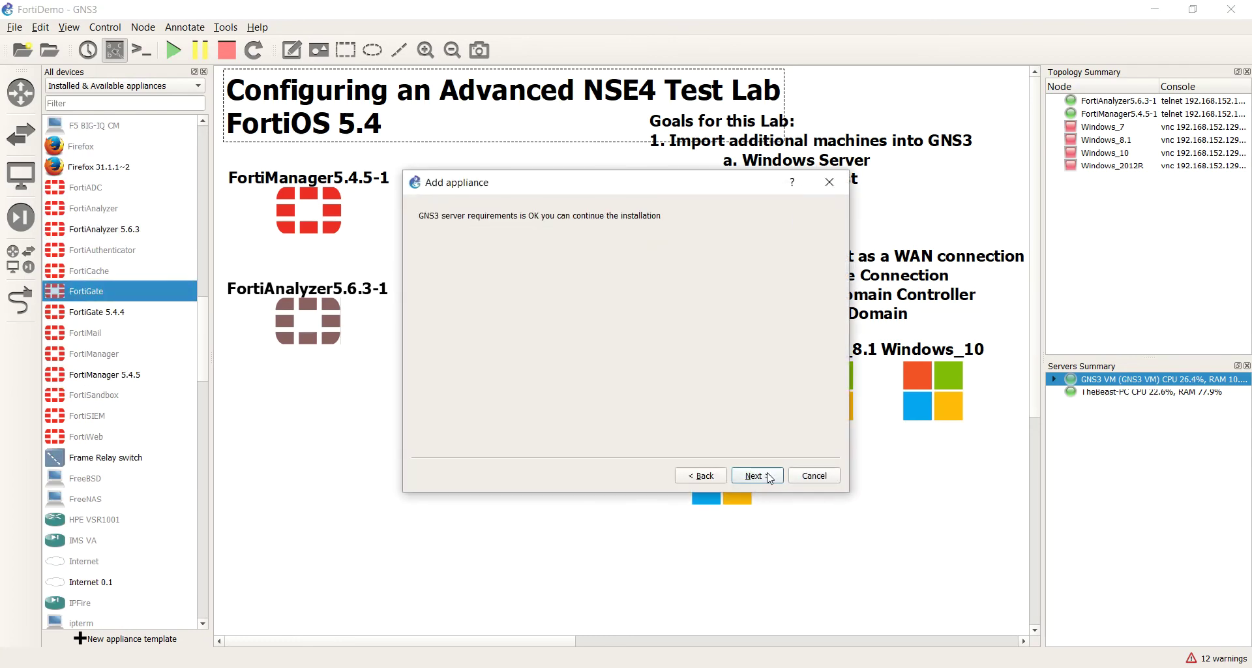
click(770, 476)
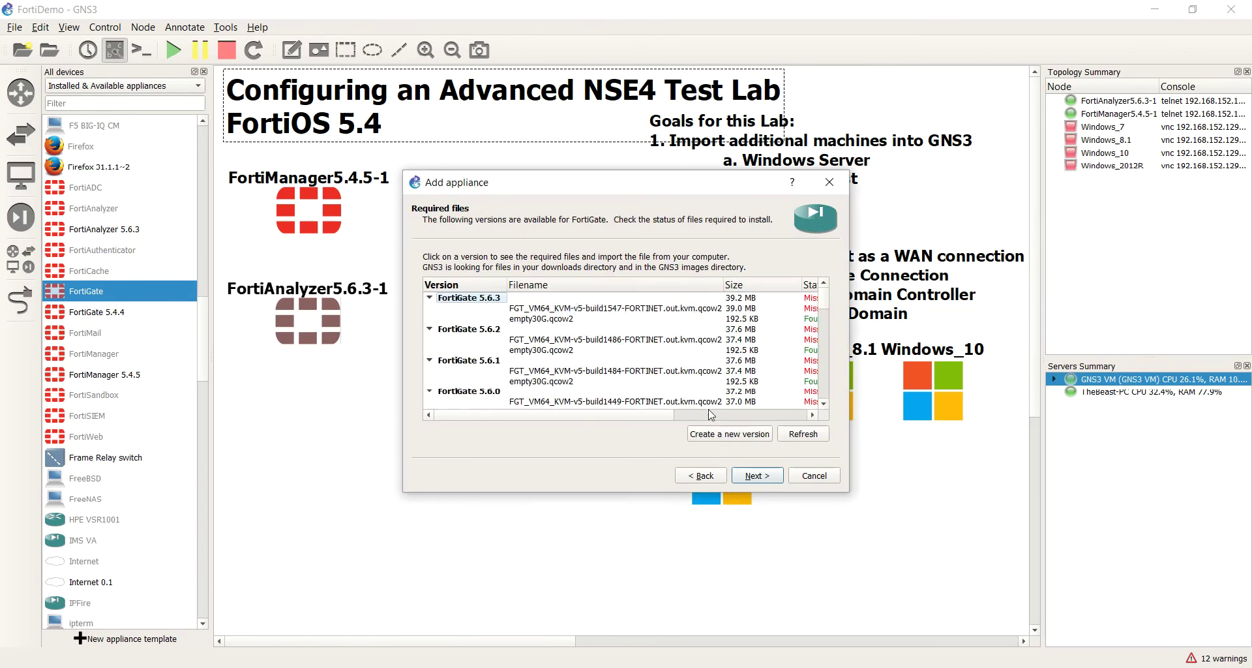
click(754, 416)
Step: Select the FortiGate 5.6.3 image file and browse to Downloads to import it
scroll(717, 398, down, 5)
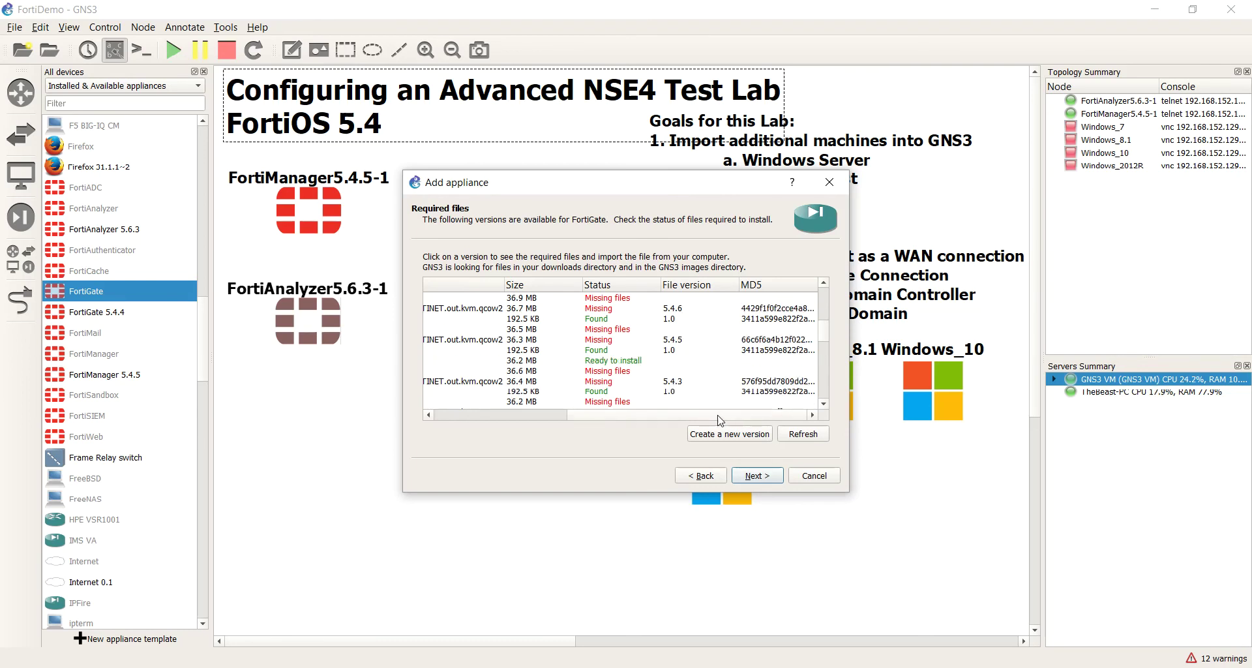
drag(584, 416, 428, 417)
scroll(528, 357, up, 5)
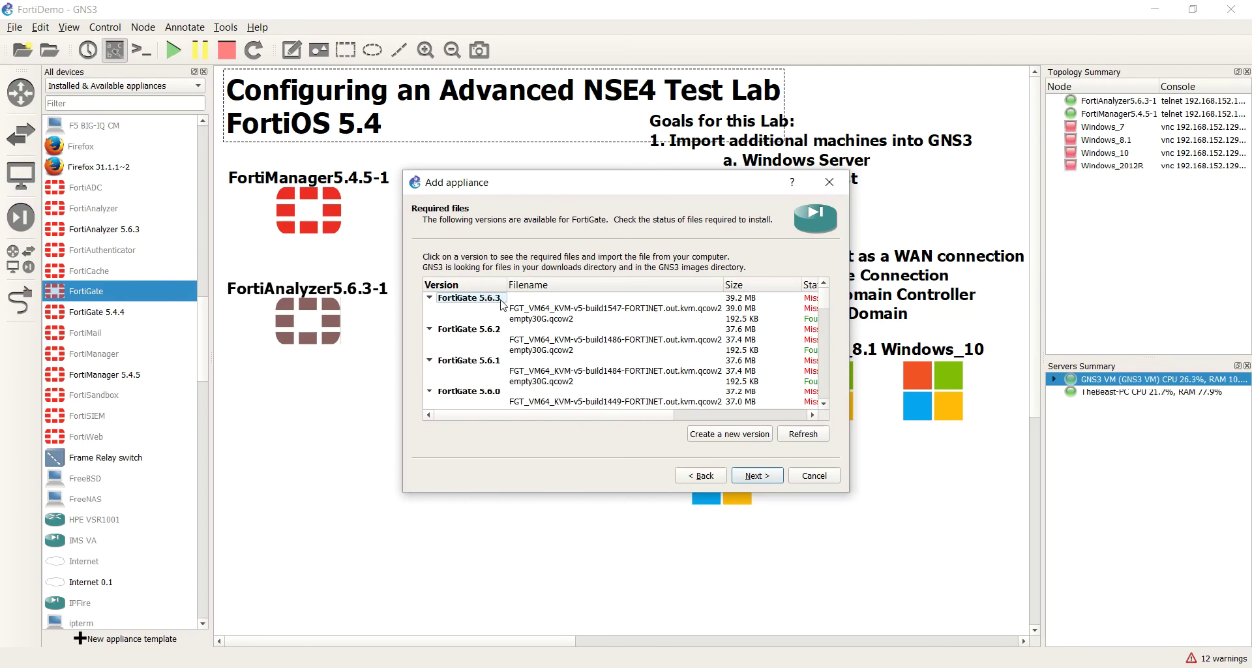
click(533, 310)
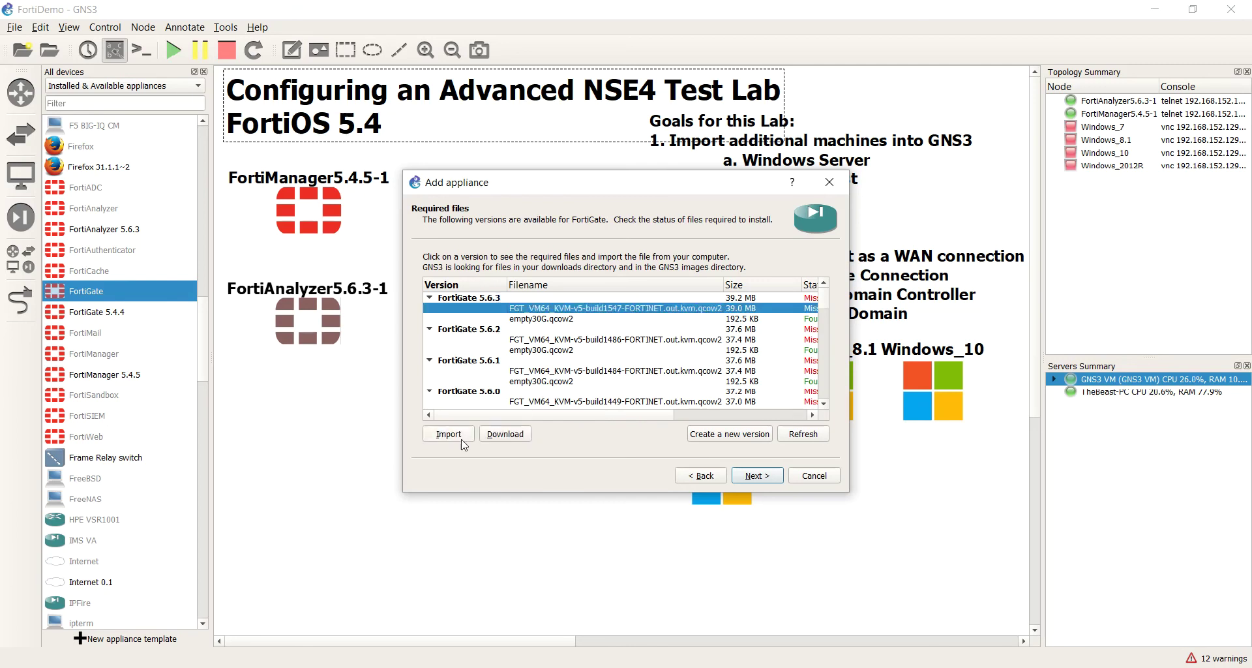
click(457, 437)
click(194, 40)
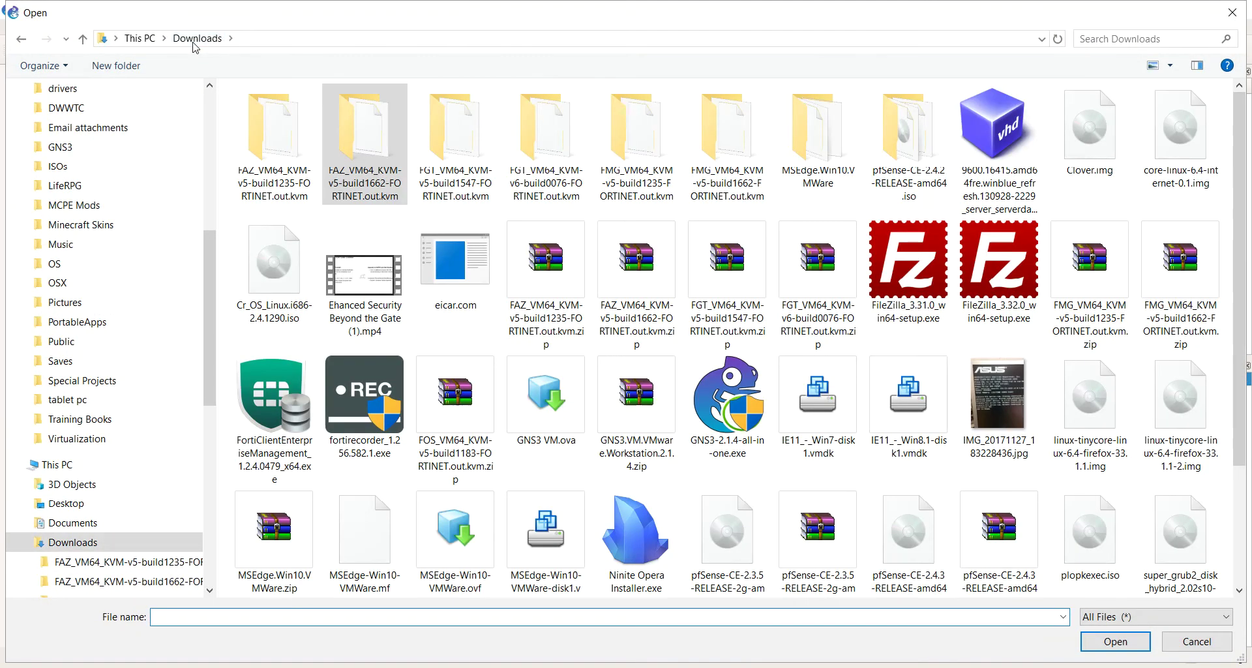
Step: Try the FMG build1235 qcow2 image, dismiss its MD5 mismatch warning, and cancel the next browse
click(576, 200)
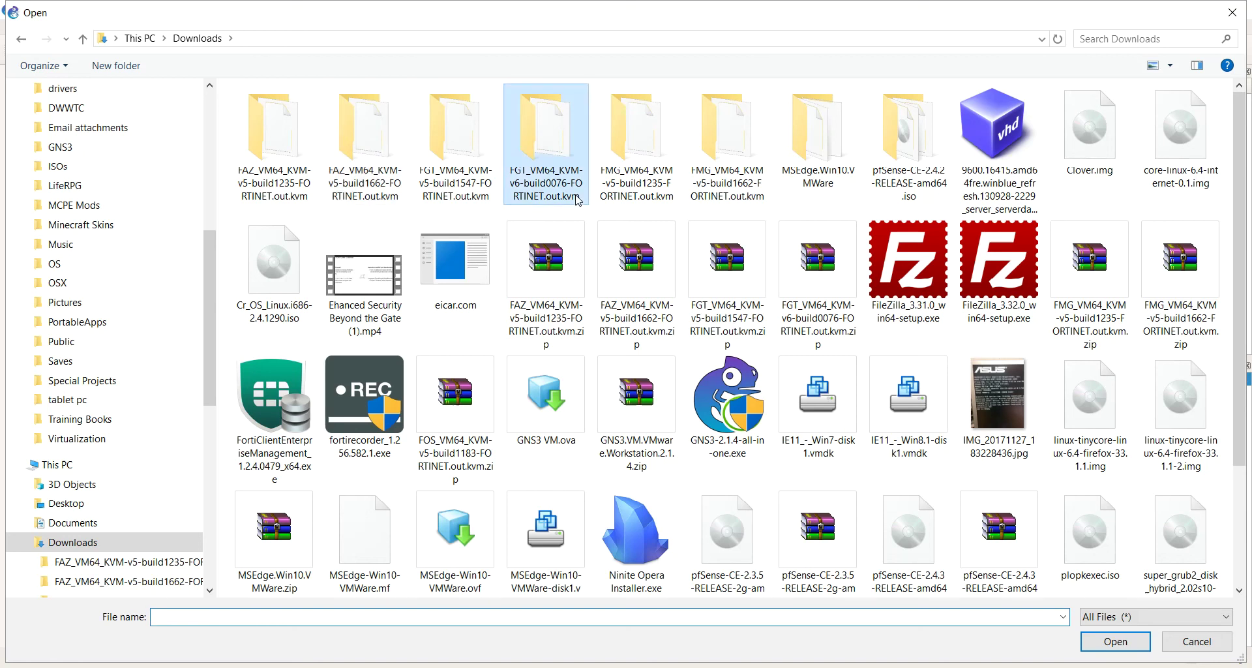
double_click(654, 193)
double_click(374, 124)
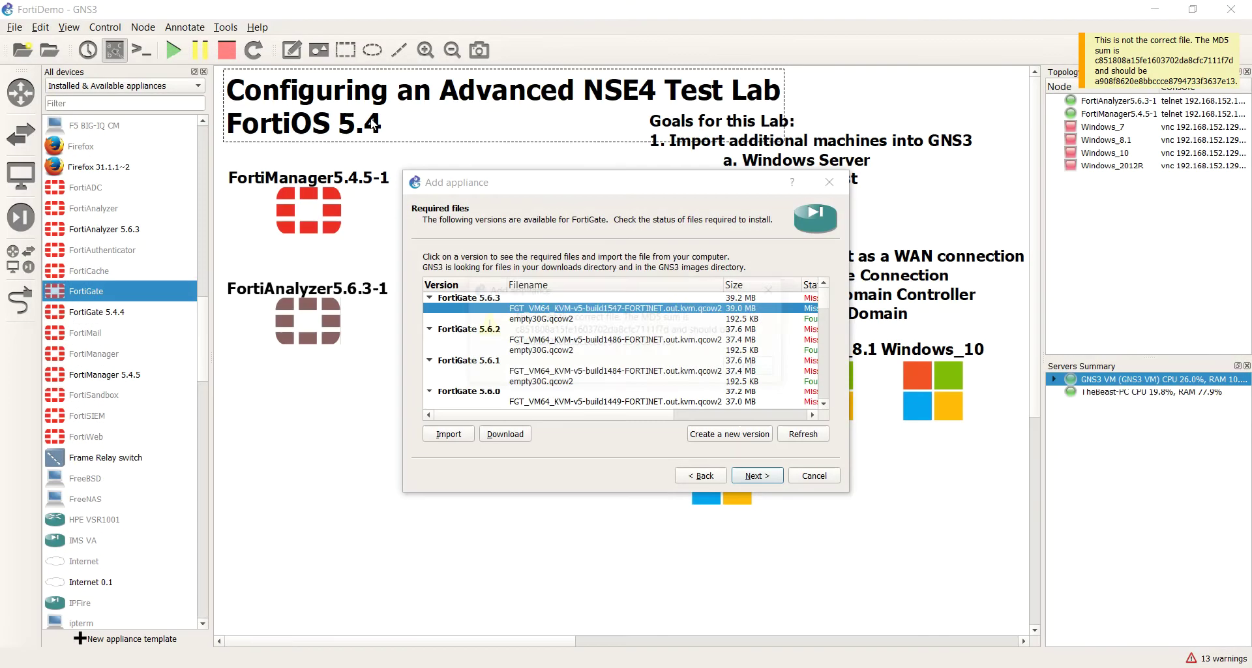
click(733, 365)
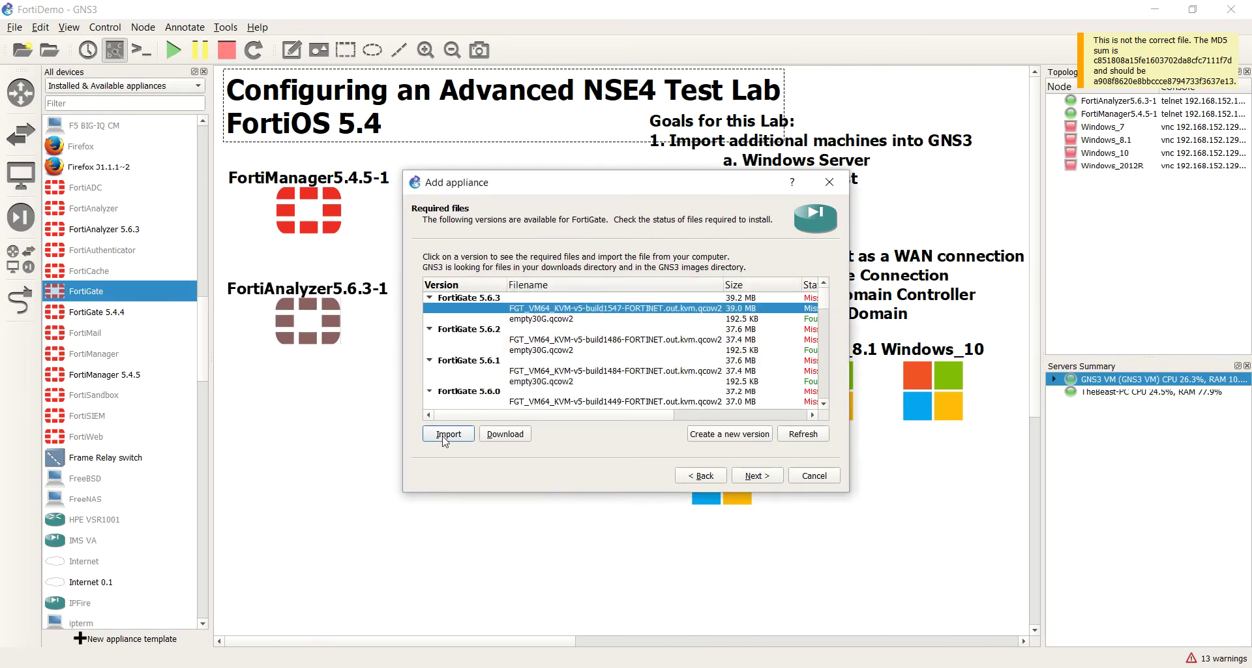
click(448, 435)
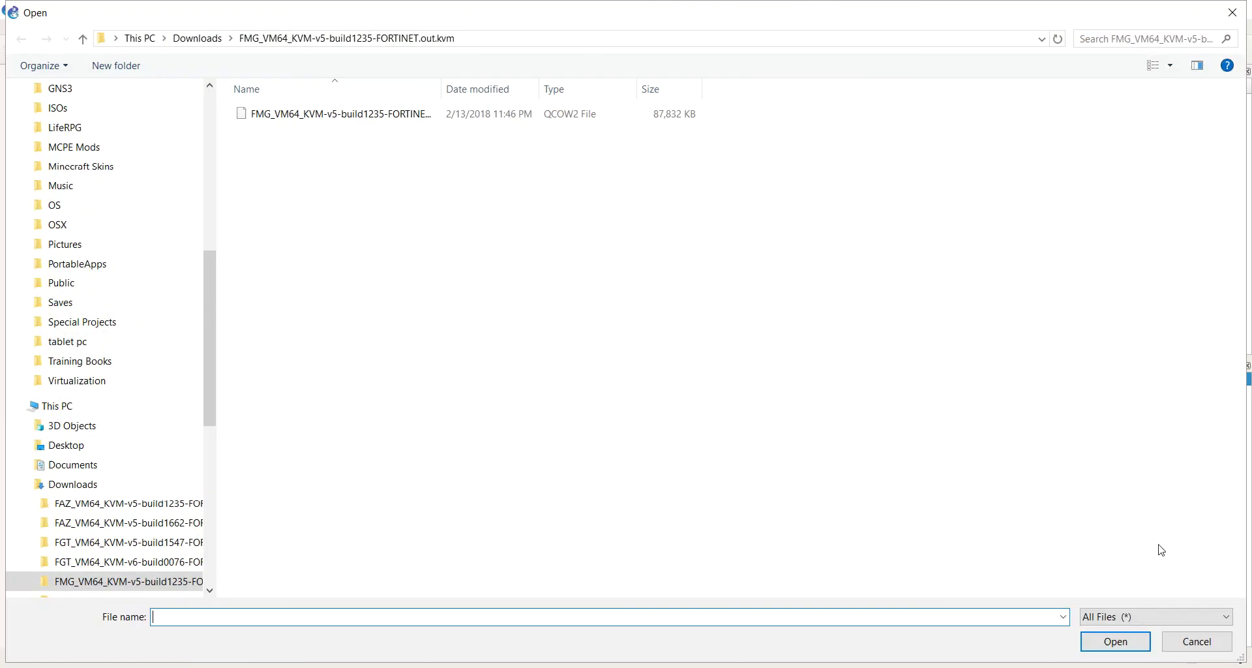
click(1198, 641)
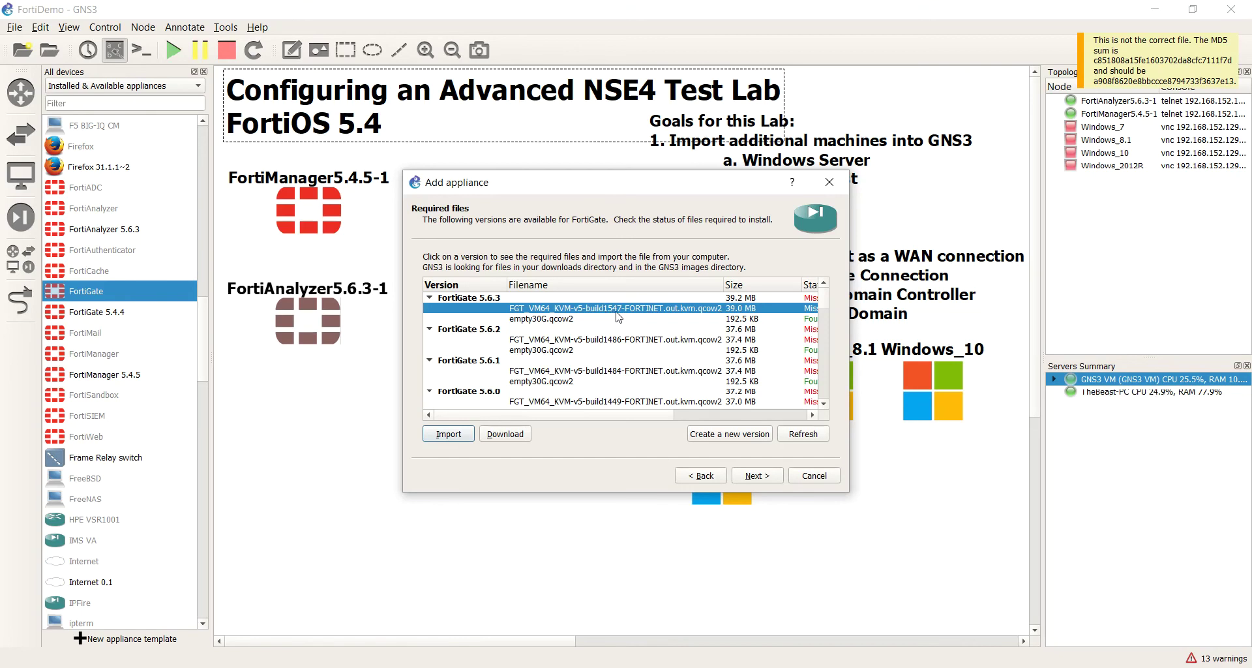
Step: Import the qcow2 image from the FGT_VM64_KVM-v5-build1547 folder in Downloads
click(449, 434)
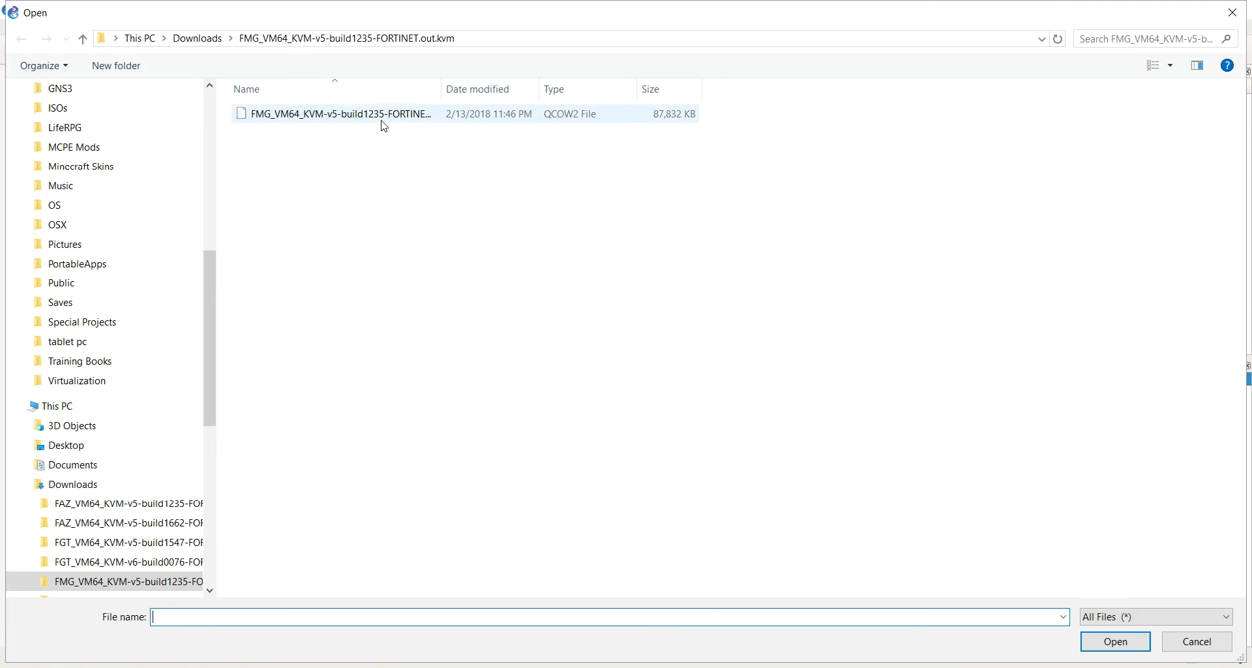
click(219, 40)
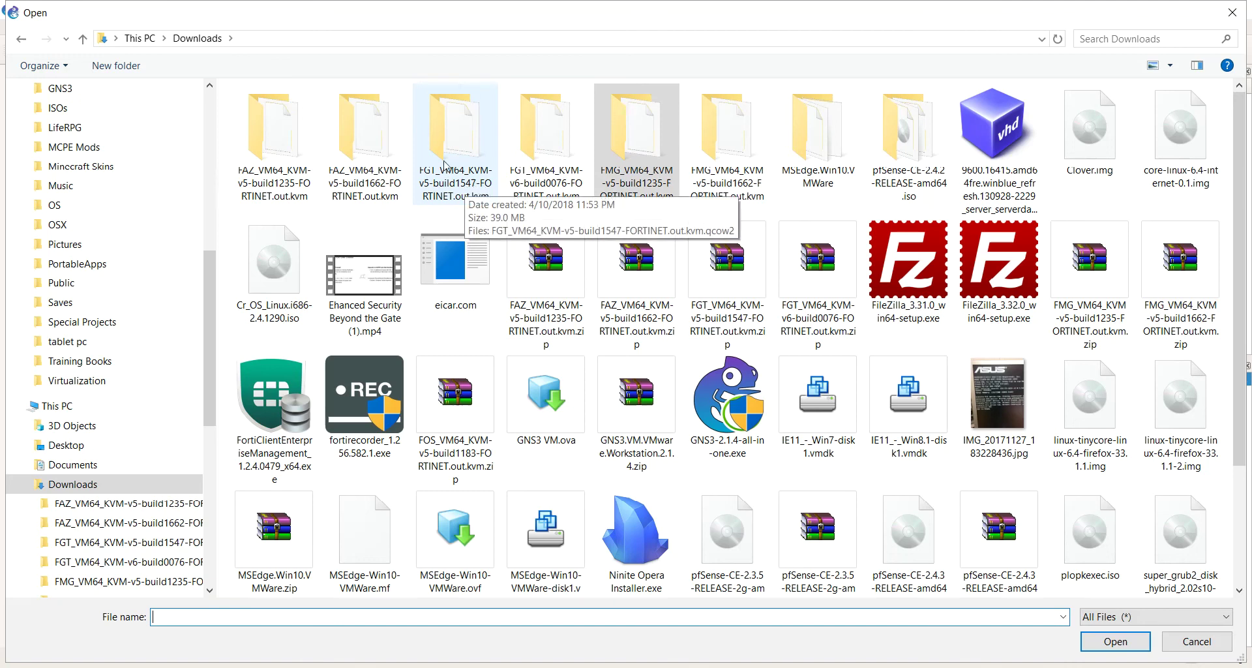
double_click(446, 165)
double_click(377, 114)
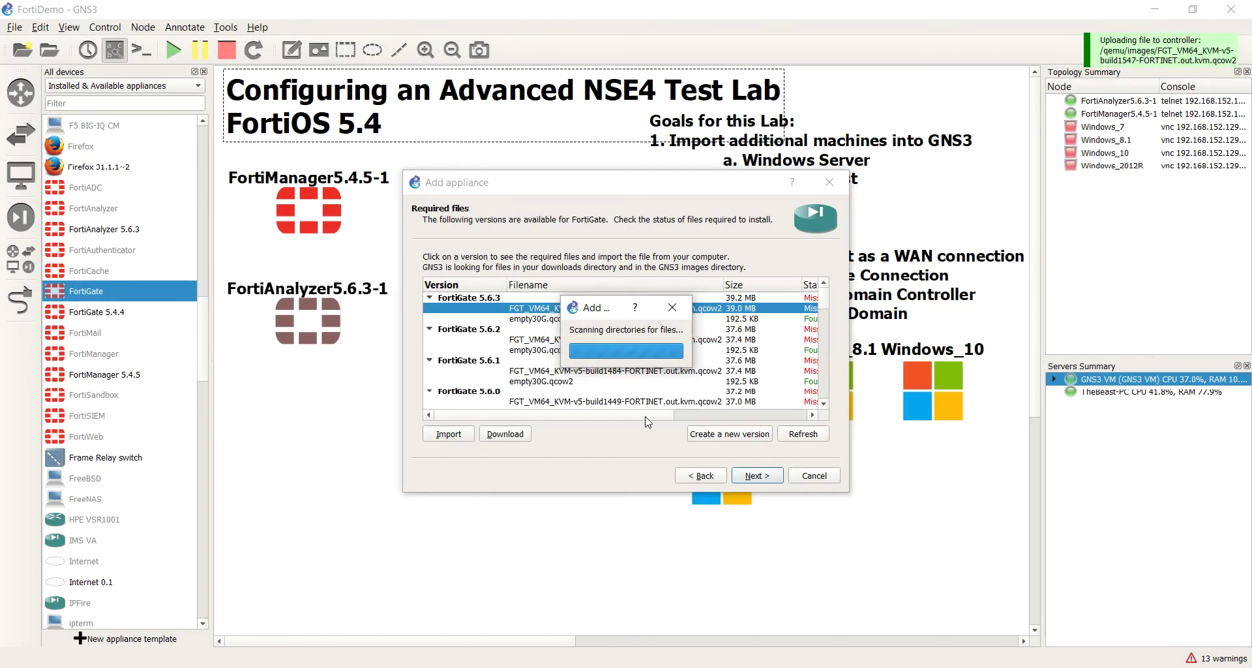
mouse_move(646, 417)
mouse_down()
mouse_move(774, 414)
mouse_move(646, 416)
mouse_up()
right_click(607, 416)
Step: Install FortiGate 5.6.3 with the default Qemu binary through Finish and dismiss the confirmation
click(512, 300)
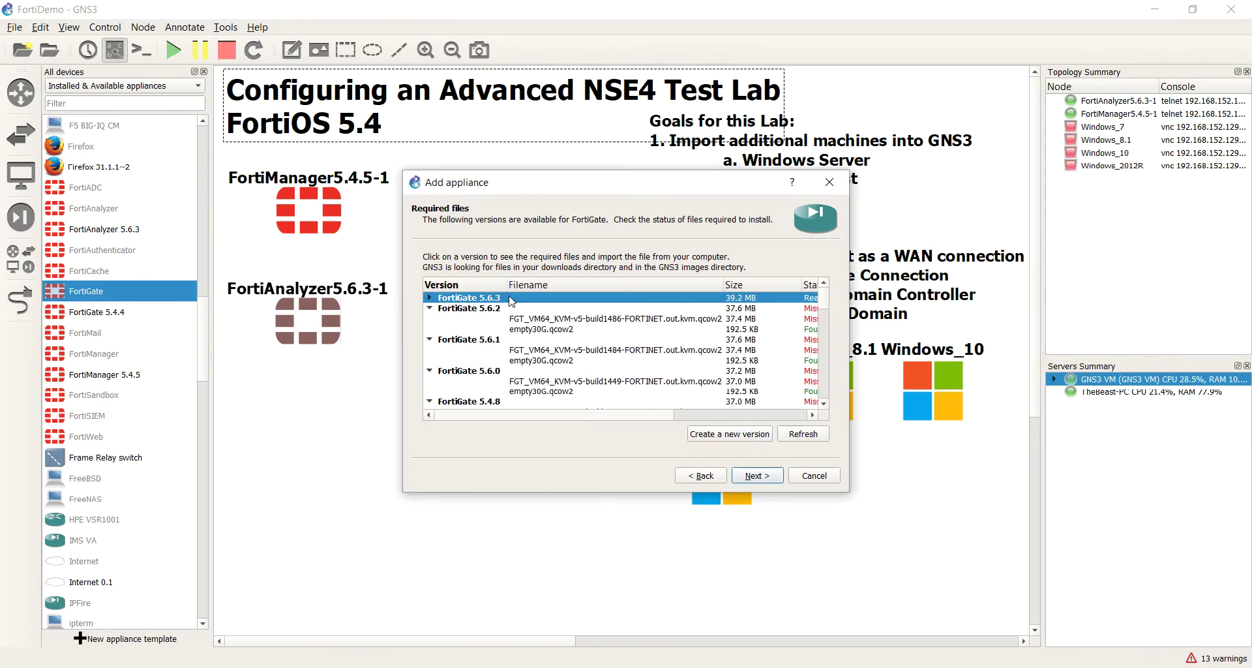
click(756, 476)
click(672, 370)
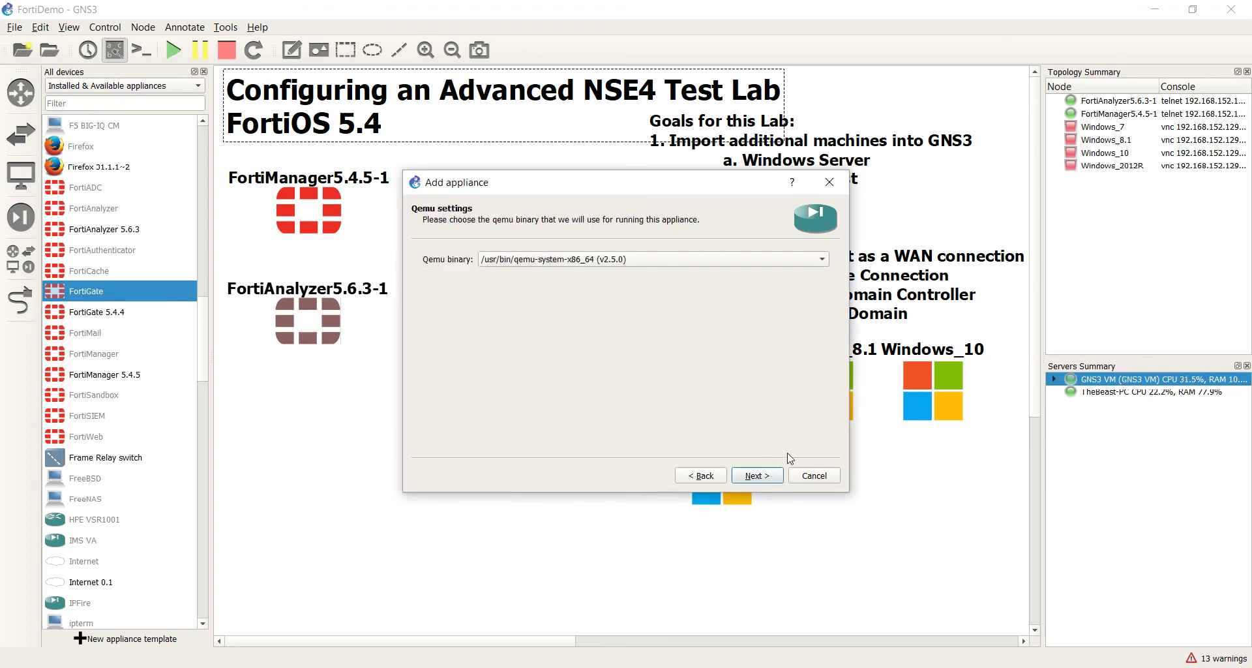
click(757, 476)
click(756, 476)
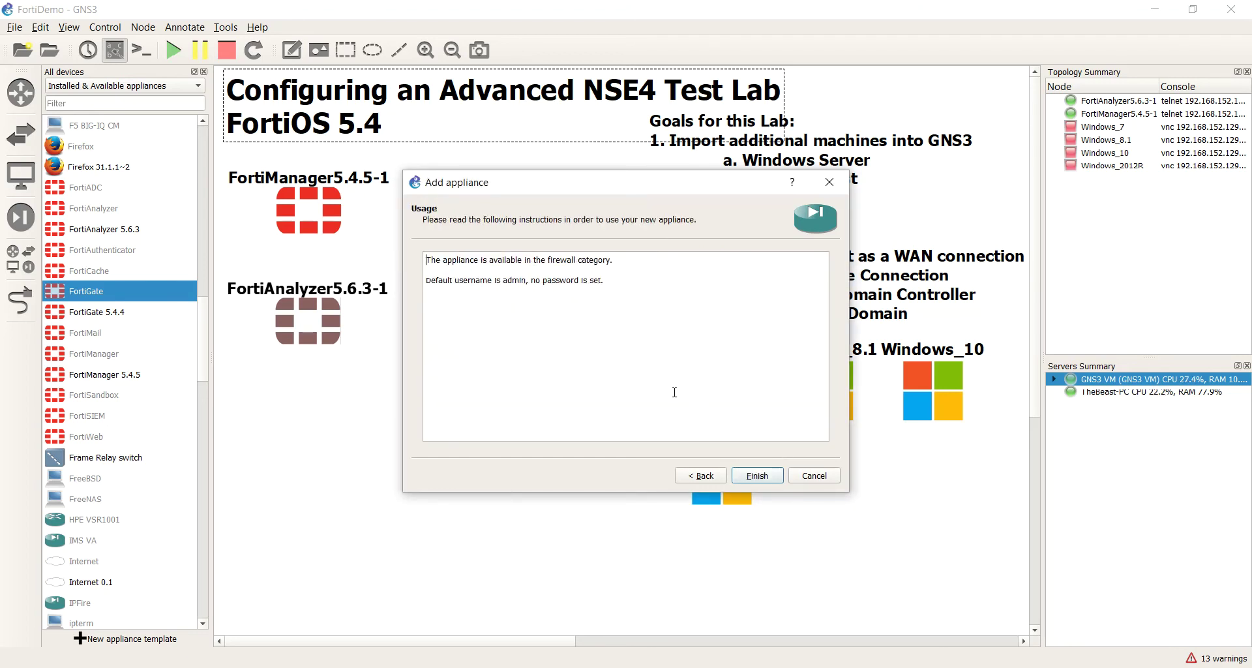
click(771, 477)
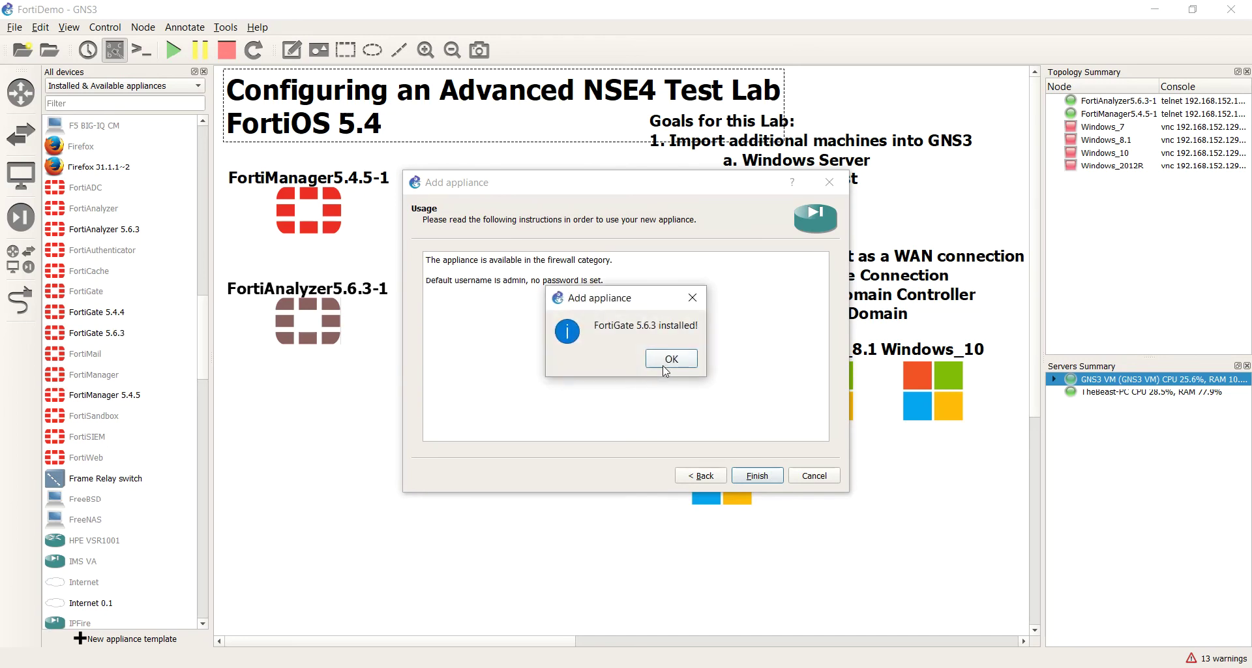
click(666, 369)
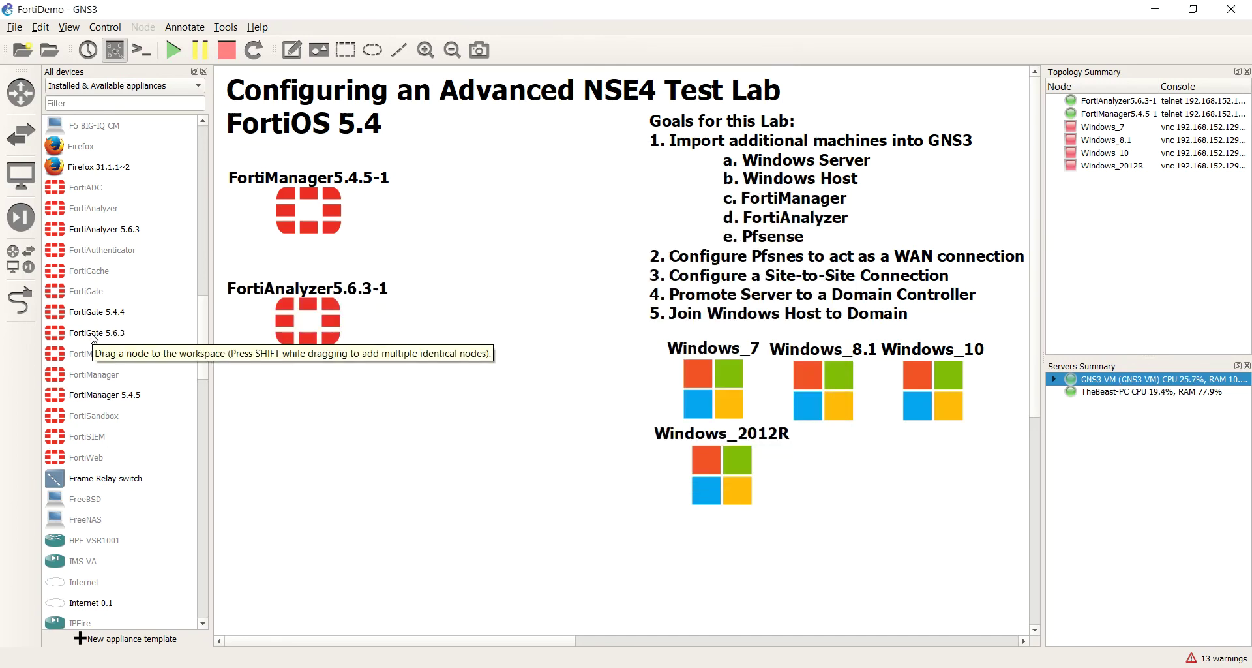
Step: Start adding FortiGate again and select the 5.4.8 image file under Required files
double_click(89, 300)
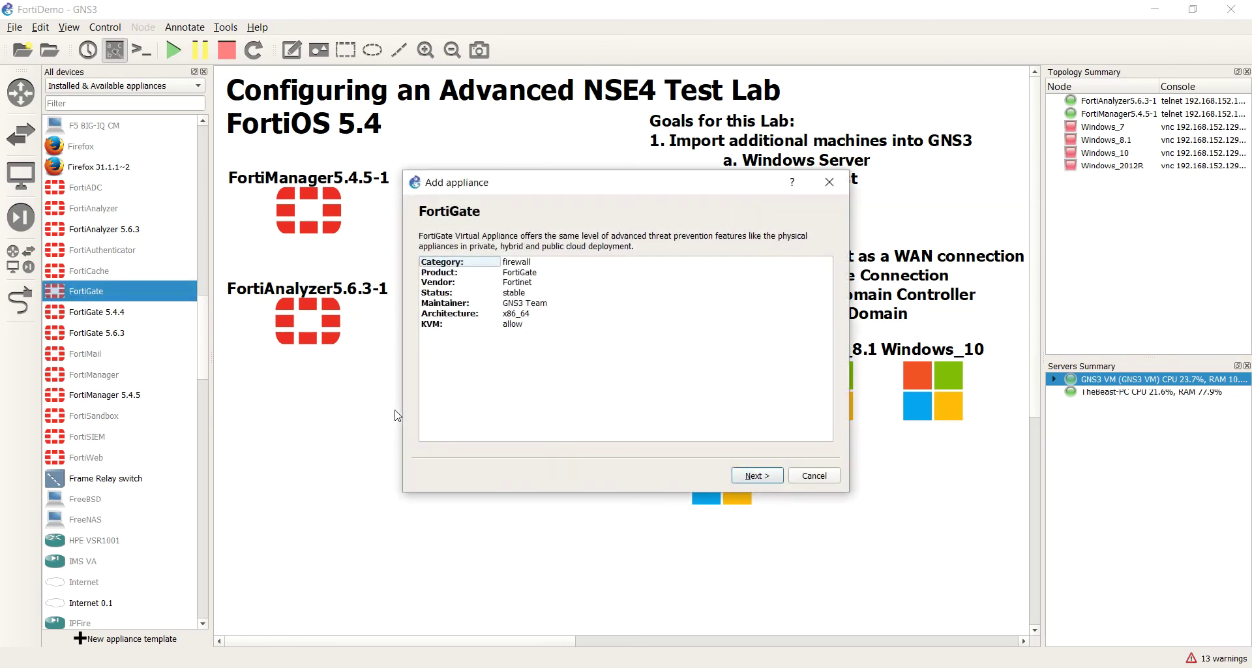
click(744, 486)
click(744, 486)
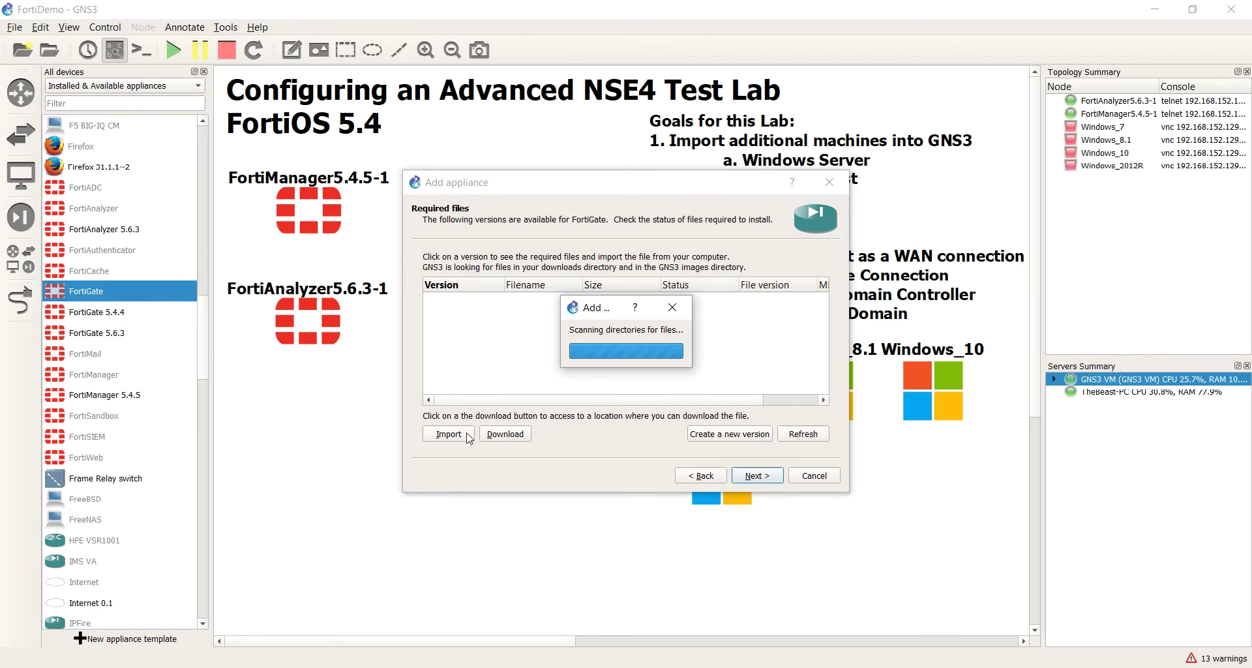
scroll(547, 345, down, 2)
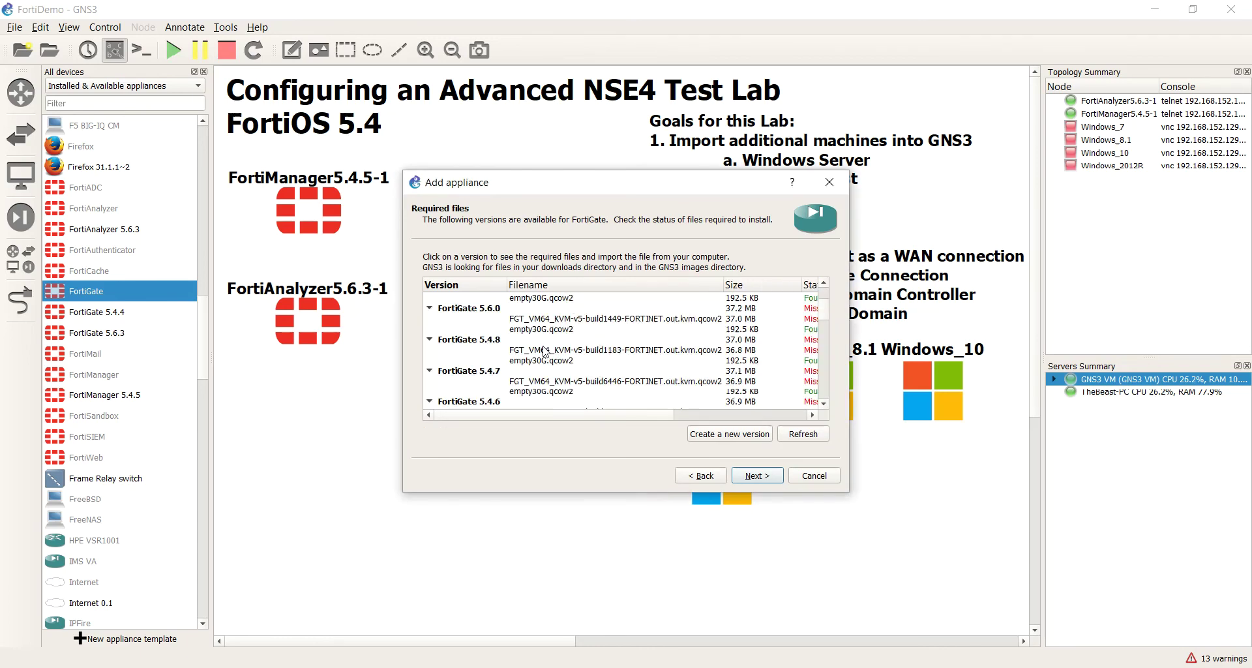
click(526, 353)
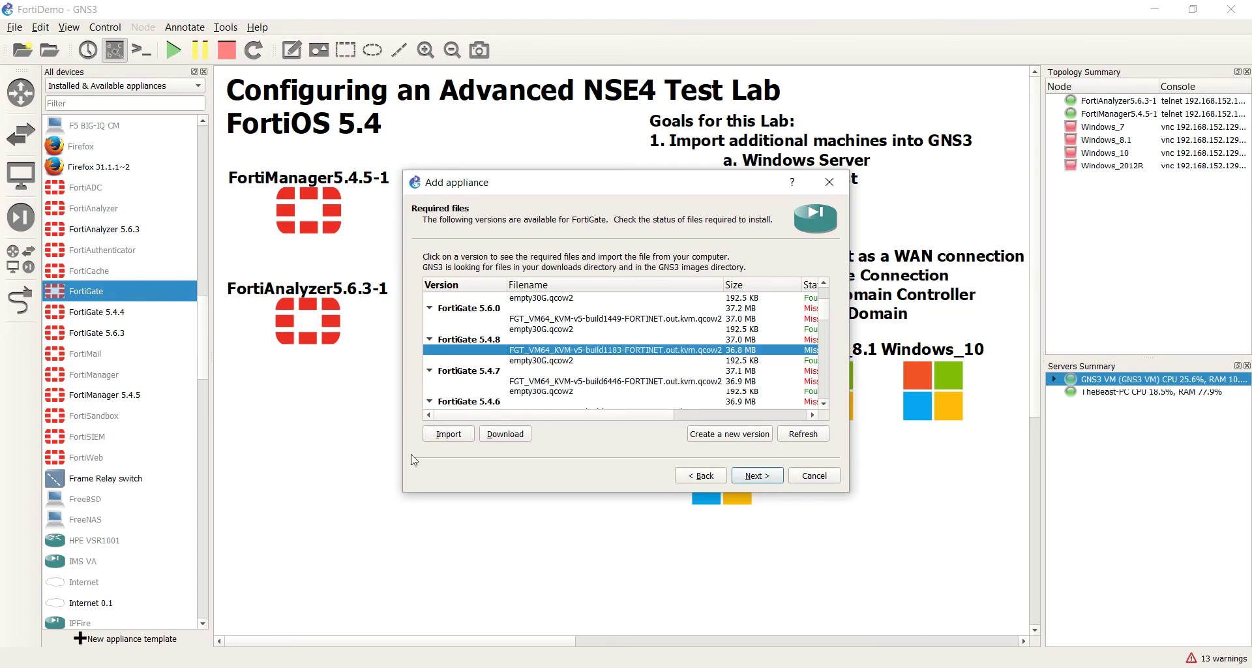
Step: Browse Downloads and the FMG build1235 folder, cancel without importing, then select FortiGate 5.6.3
click(448, 434)
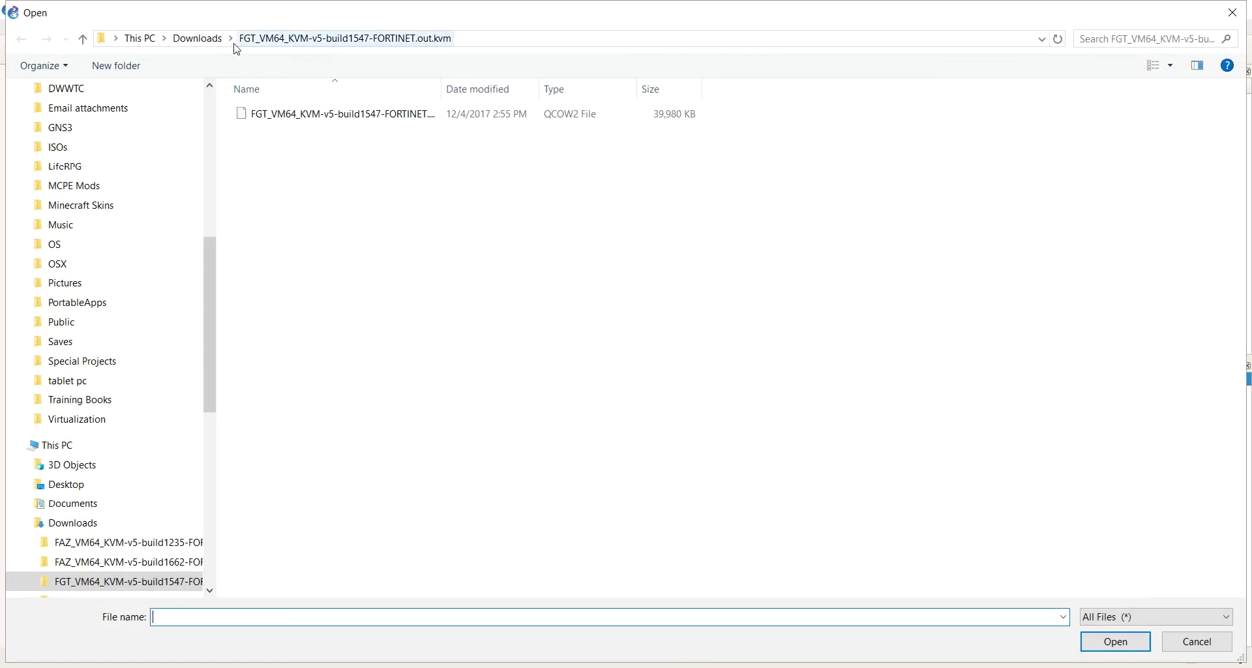
click(216, 40)
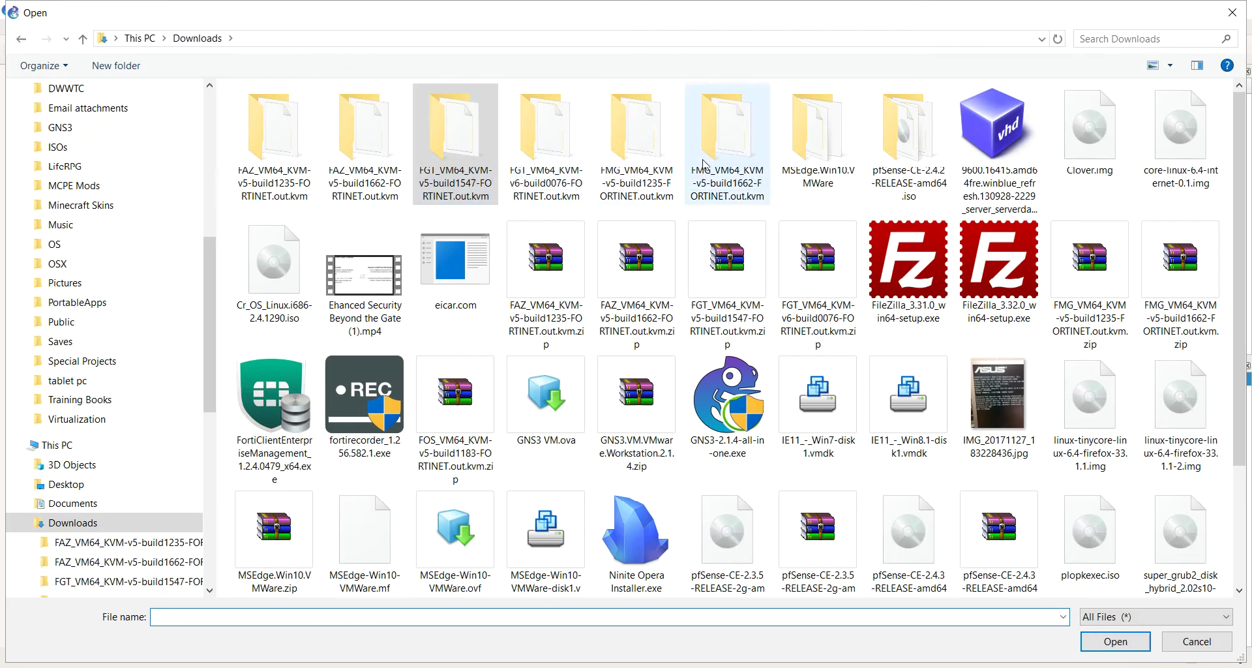
double_click(650, 174)
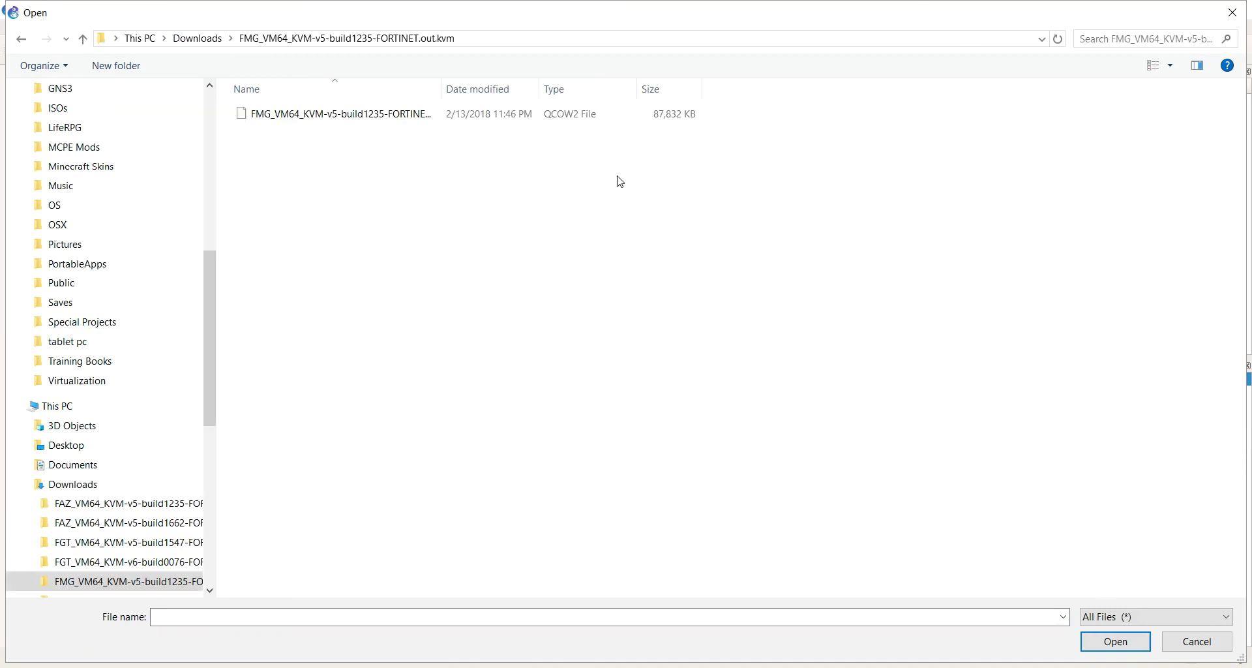
click(188, 41)
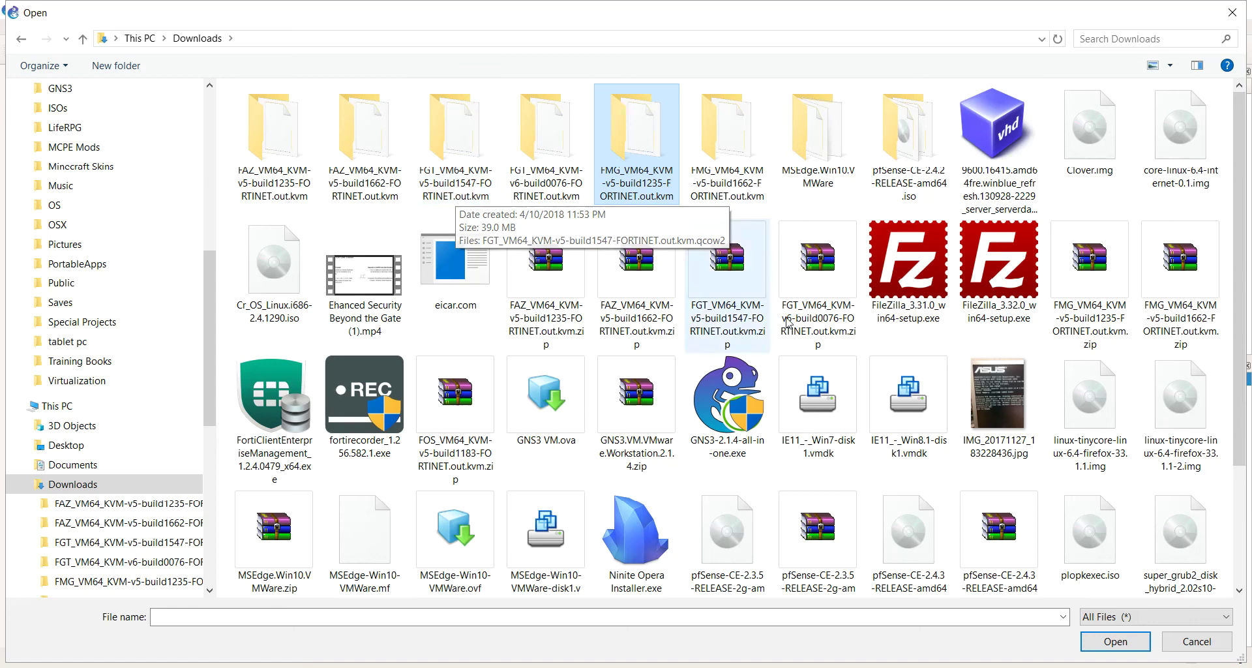
click(1197, 641)
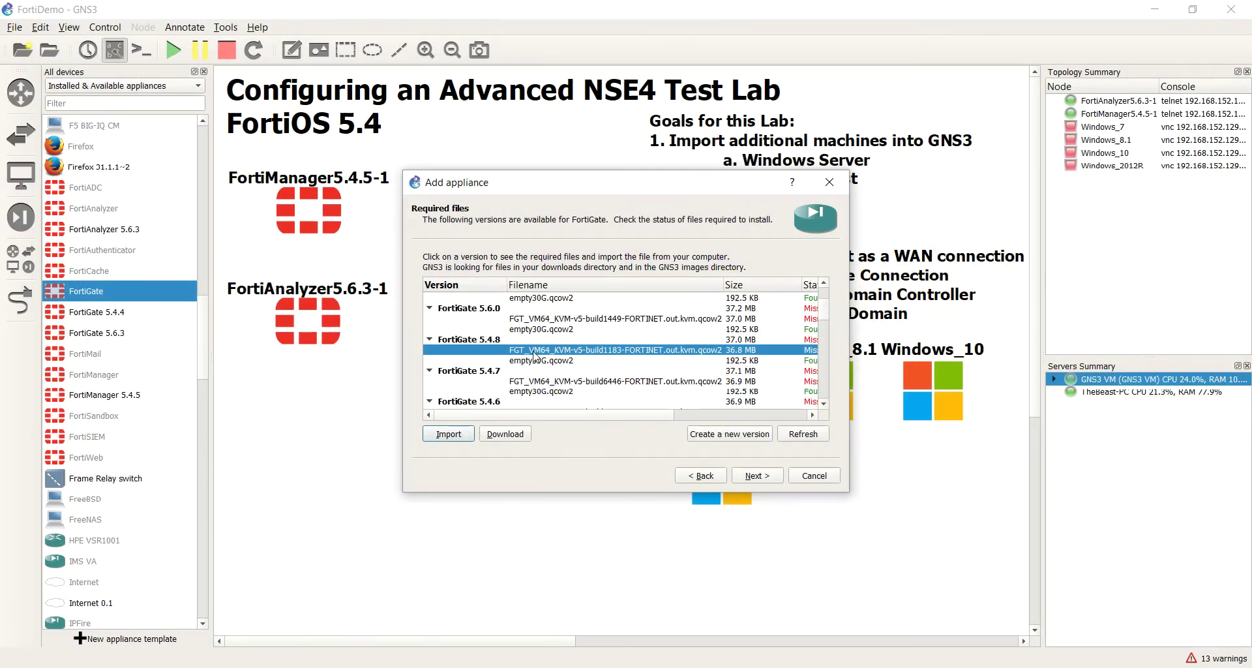
scroll(548, 345, up, 2)
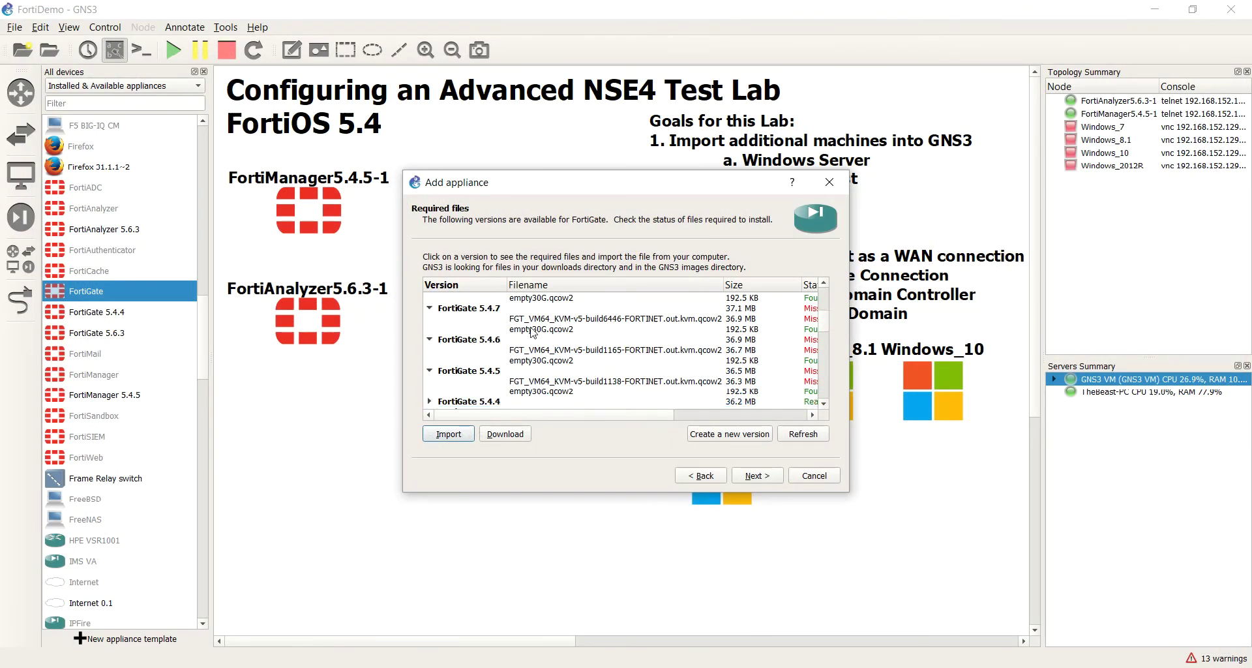
click(486, 299)
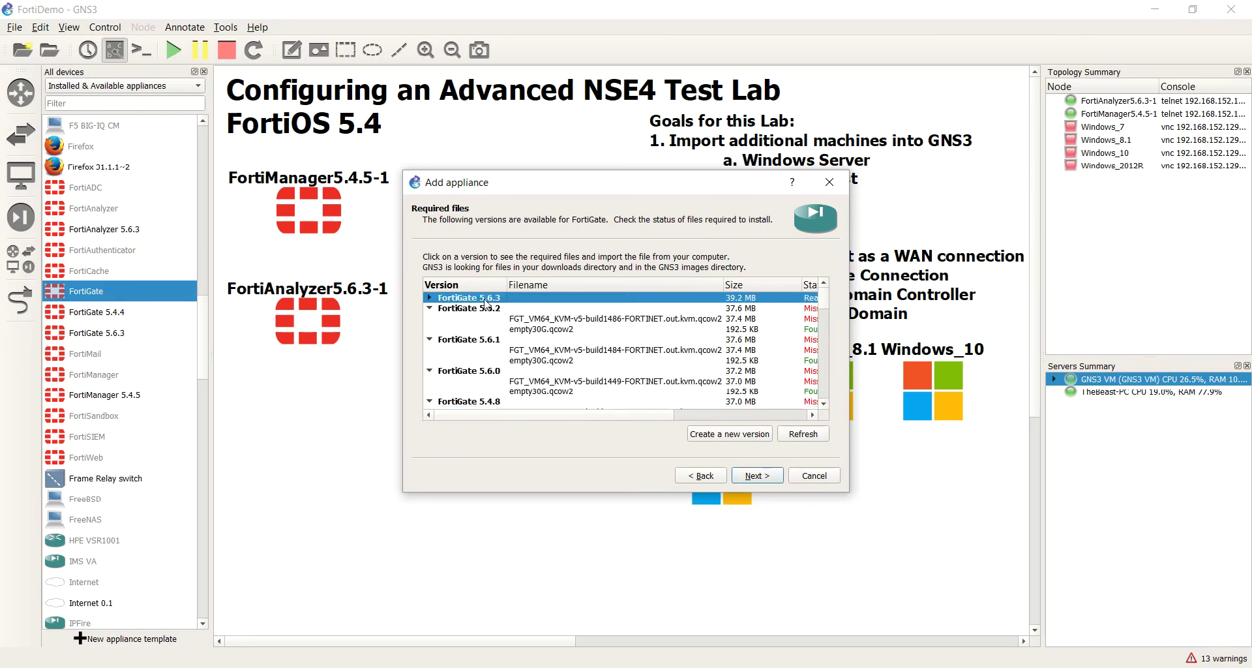
click(430, 307)
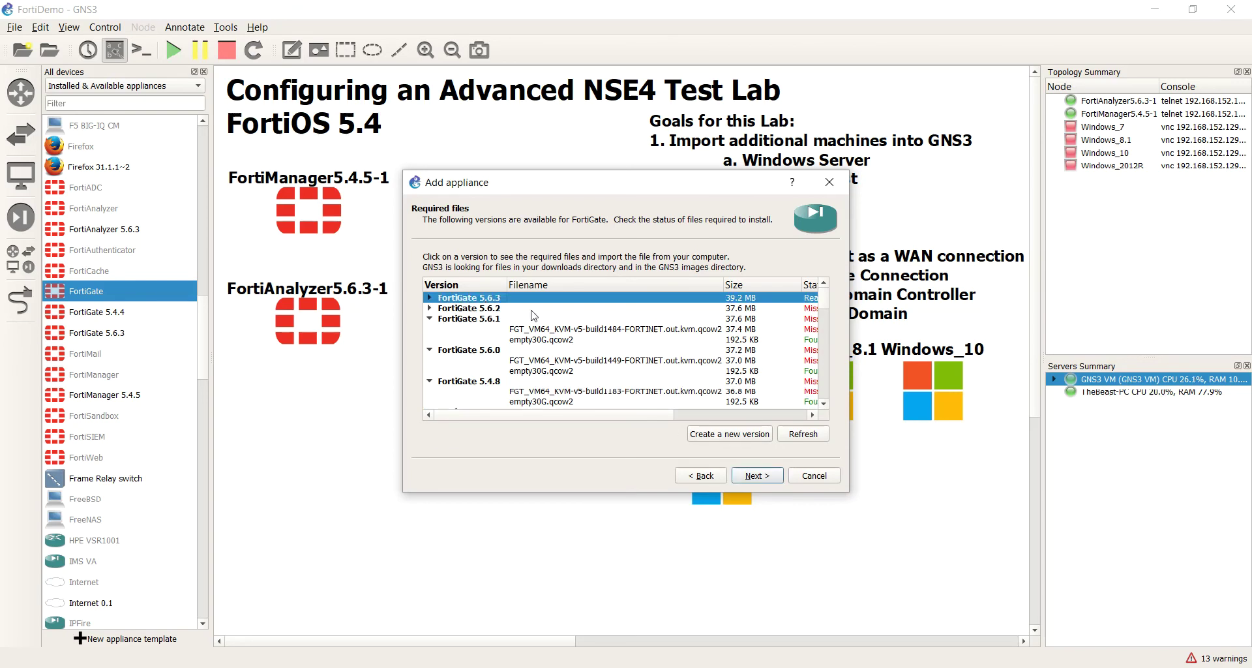
Step: Add a new FortiGate appliance version named 6.0.0 and select its build1547 image entry
double_click(469, 298)
click(716, 433)
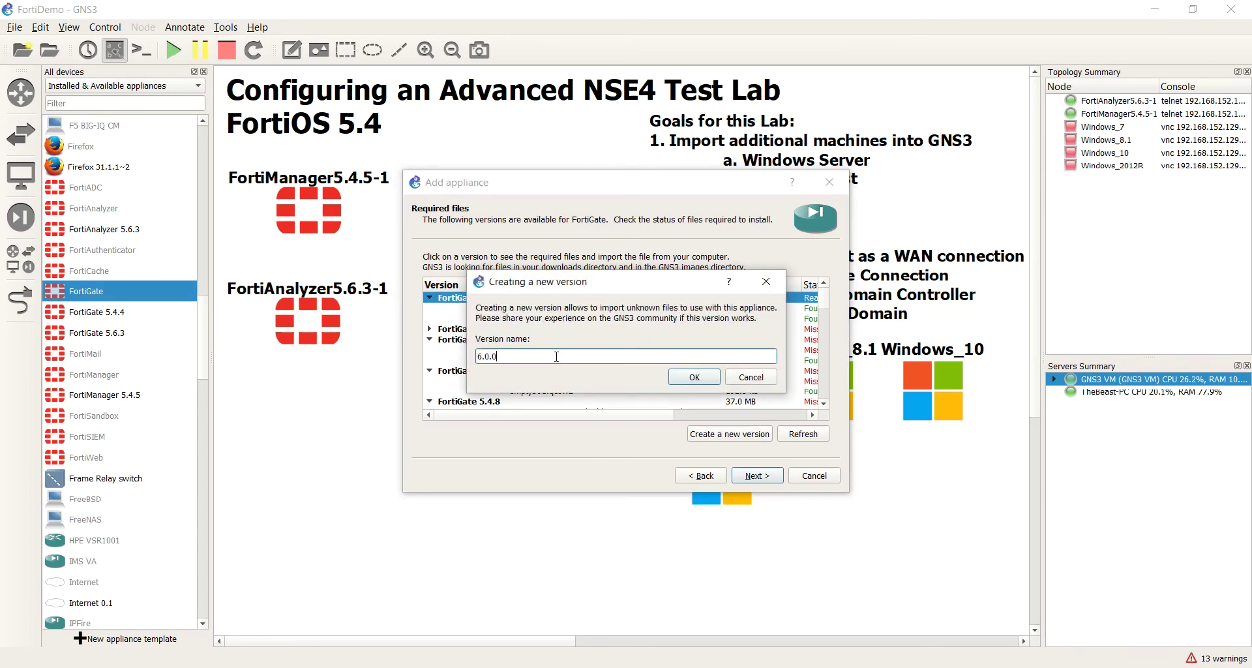
key(Return)
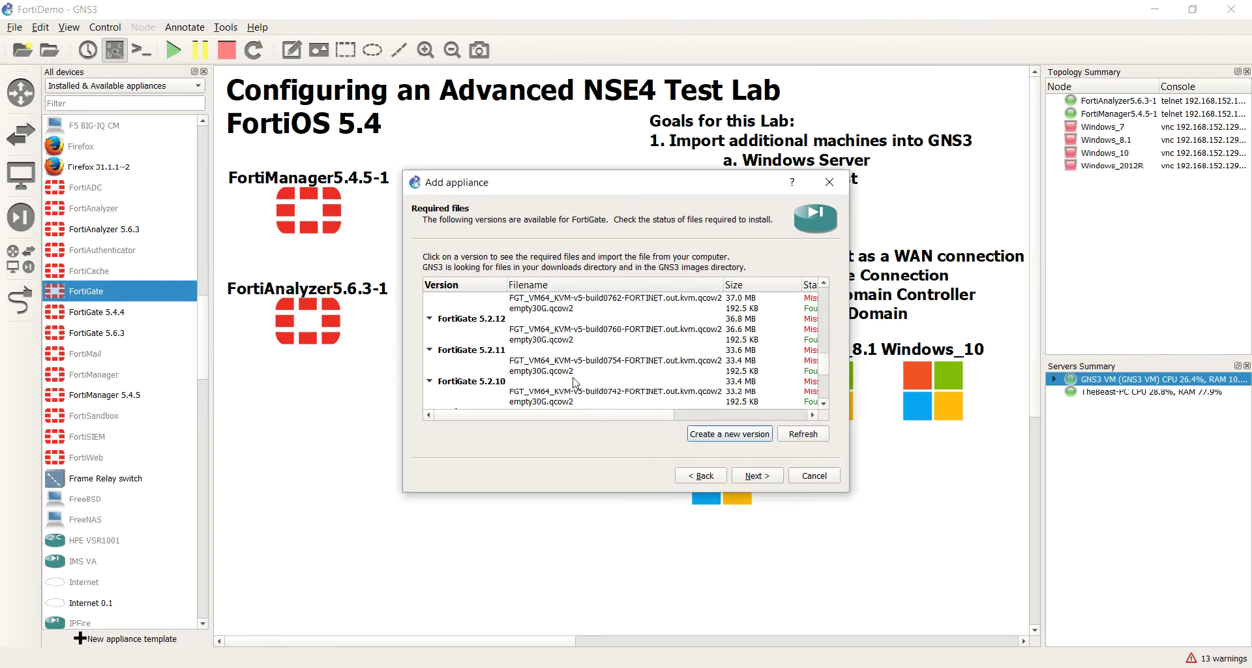
click(430, 402)
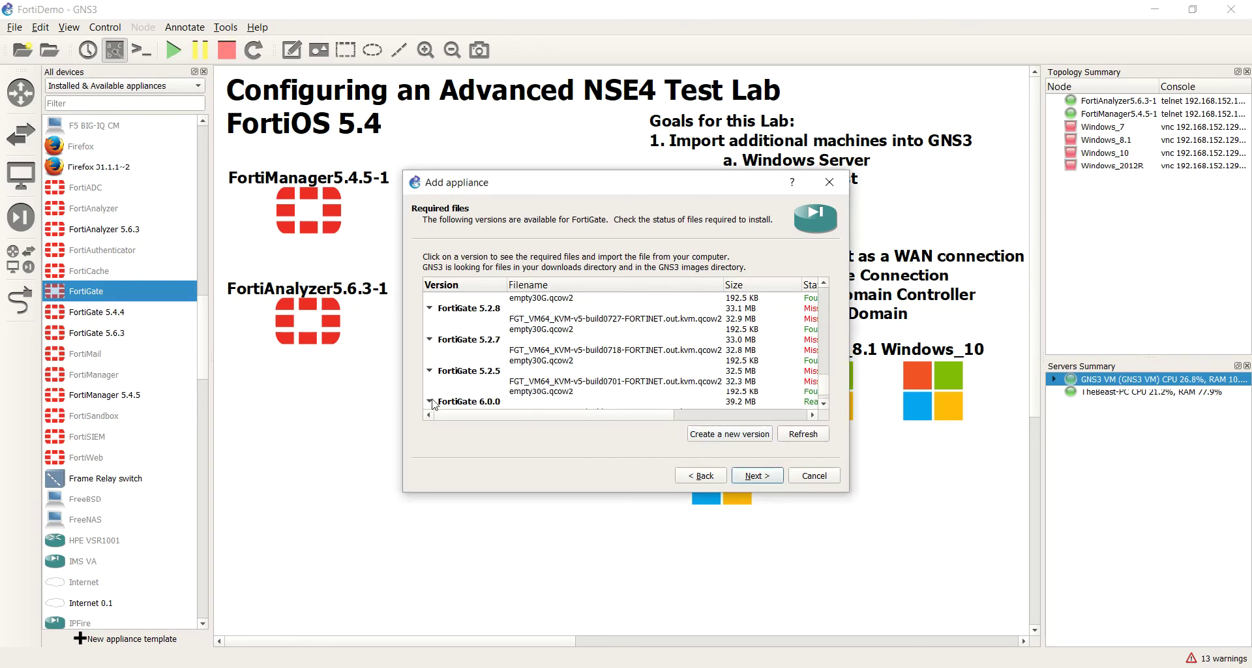
scroll(446, 407, down, 1)
click(547, 394)
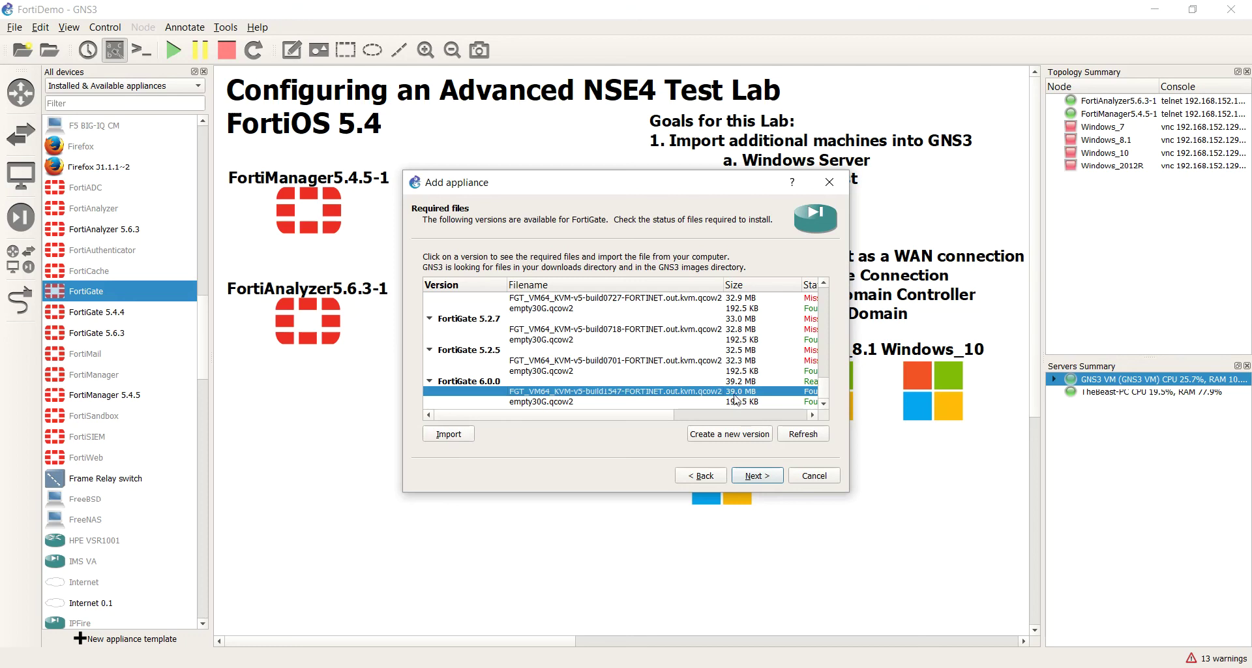
Step: Import an image from the FGT v6-build0076 folder, dismiss the MD5 mismatch, rescan files, and cancel the wizard
click(443, 439)
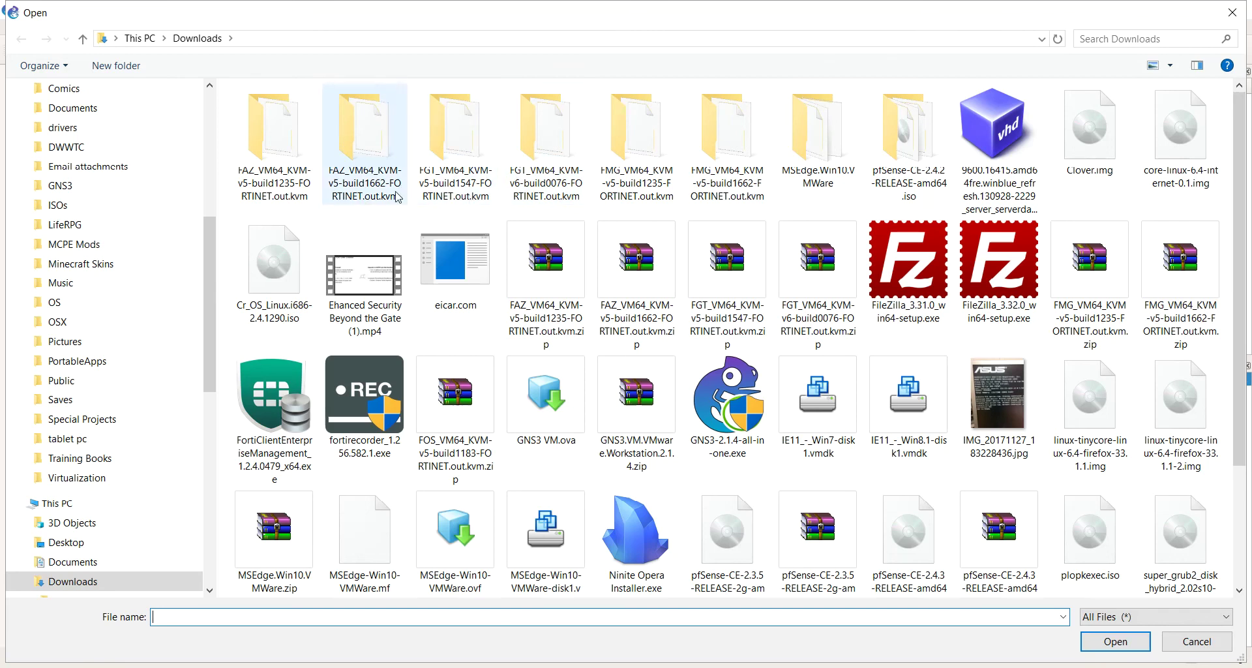
double_click(546, 186)
double_click(438, 124)
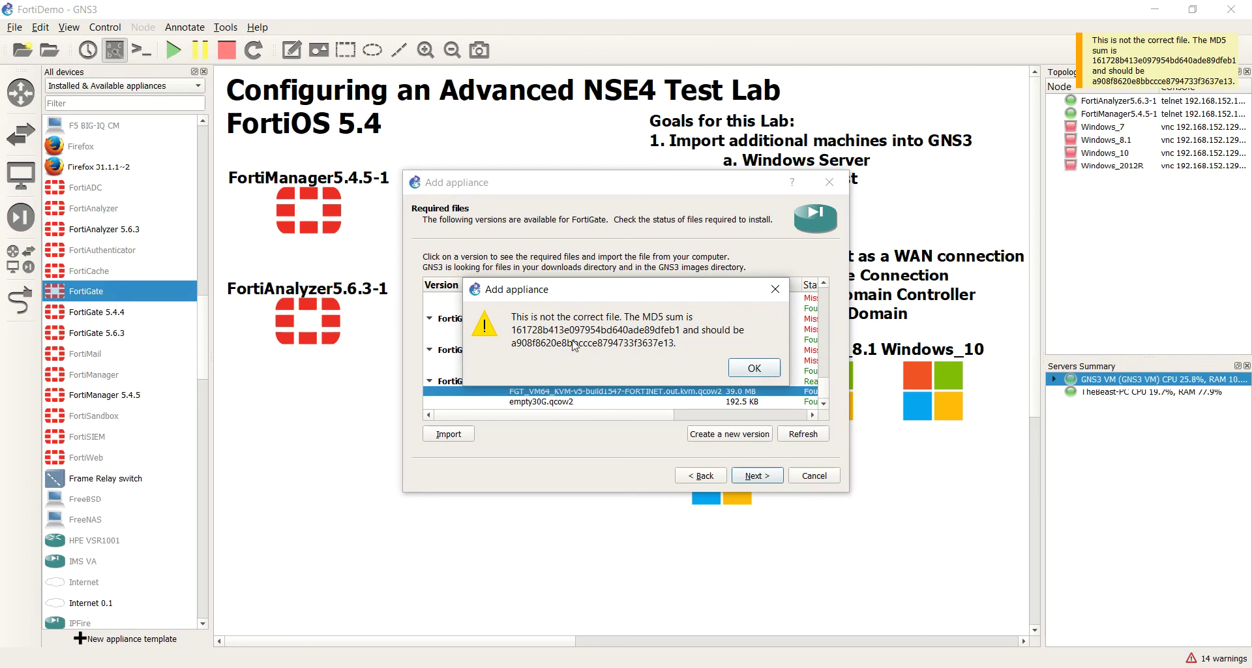
click(754, 370)
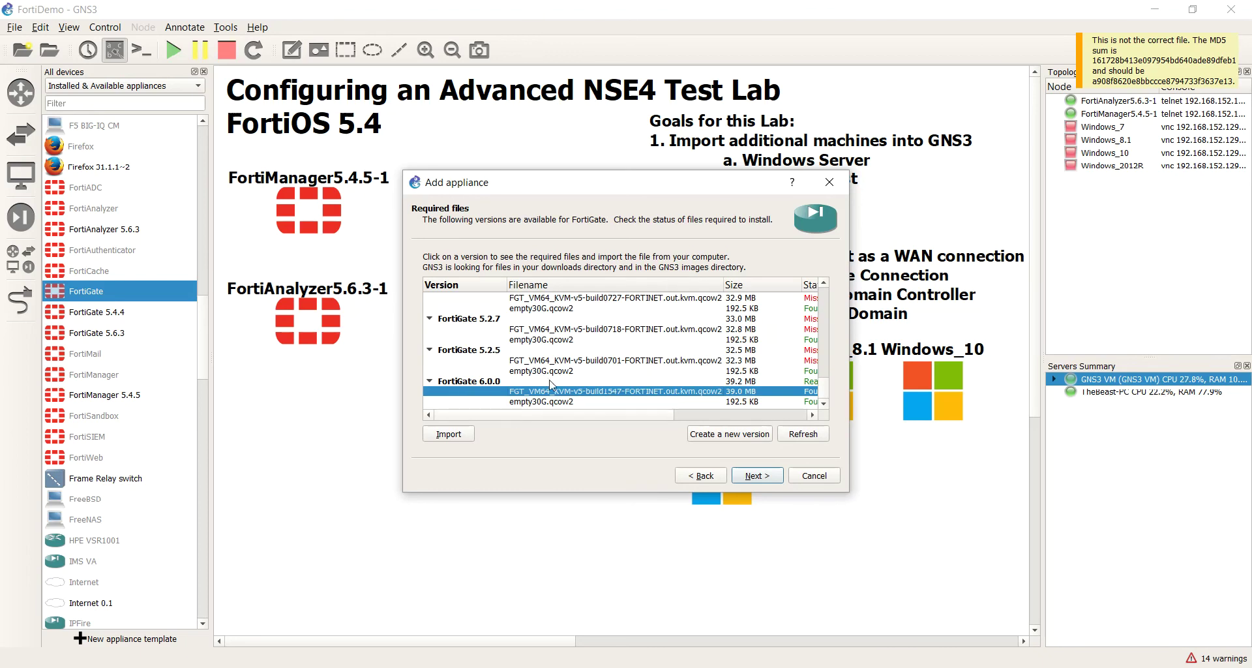
click(505, 382)
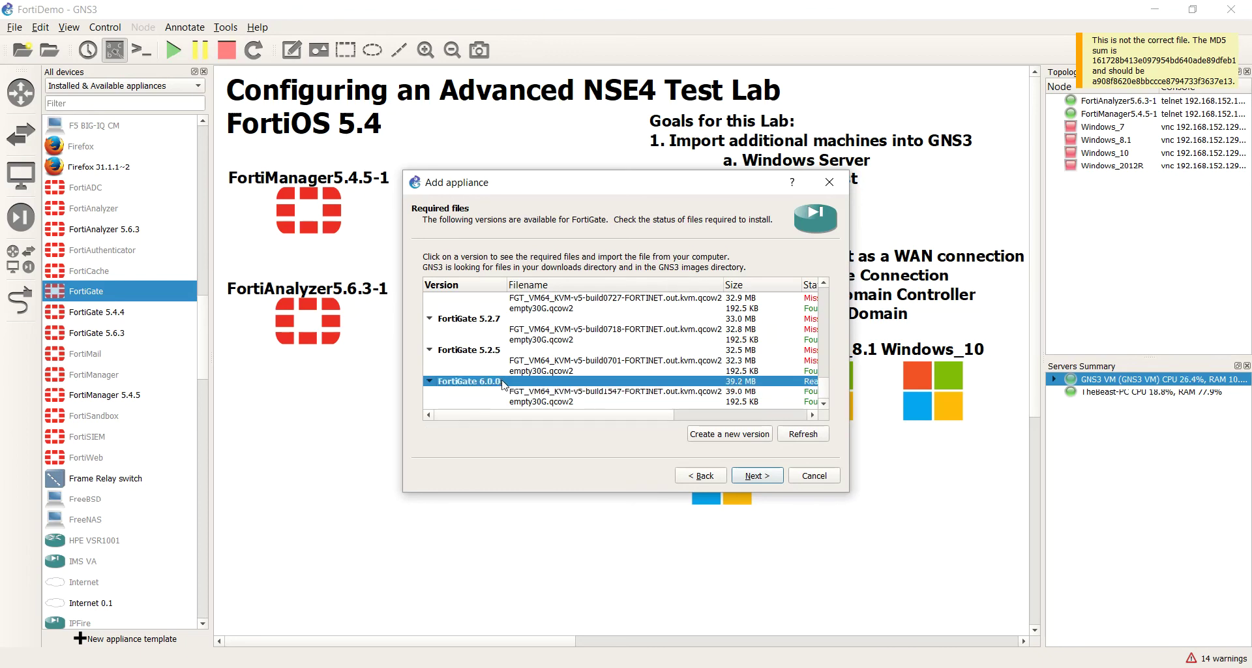
click(821, 437)
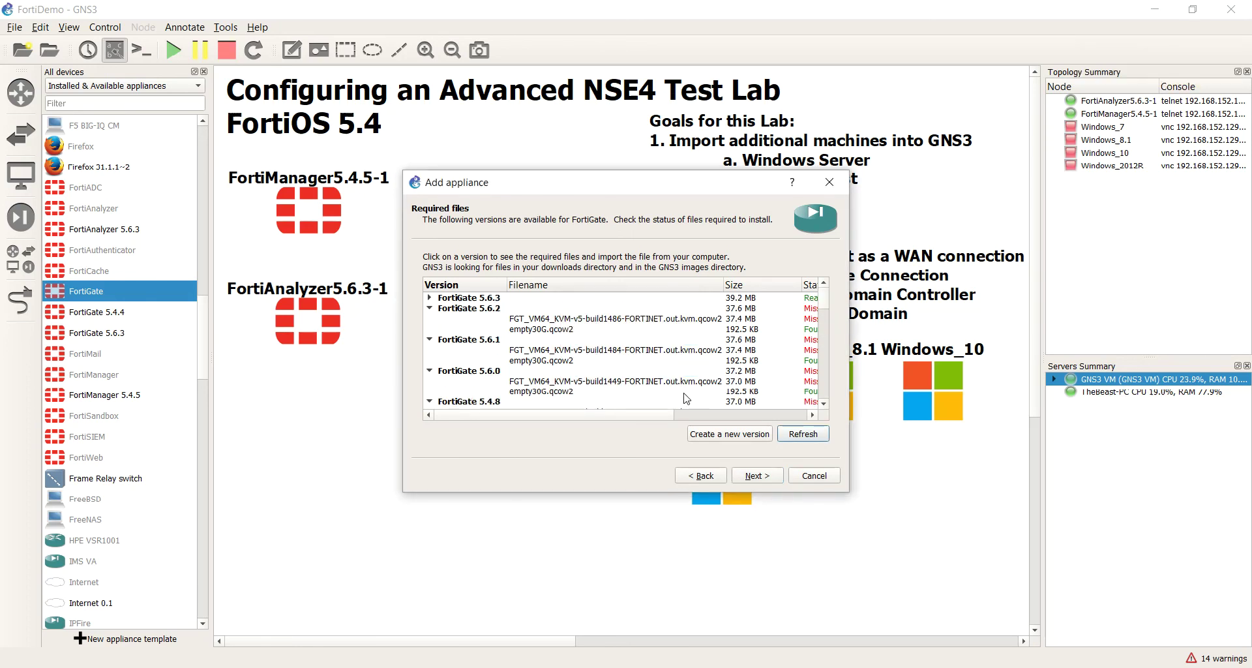
click(831, 475)
Step: Check the FortiAnalyzer5.6.3-1 console, close it, then stop and restart the node
double_click(286, 324)
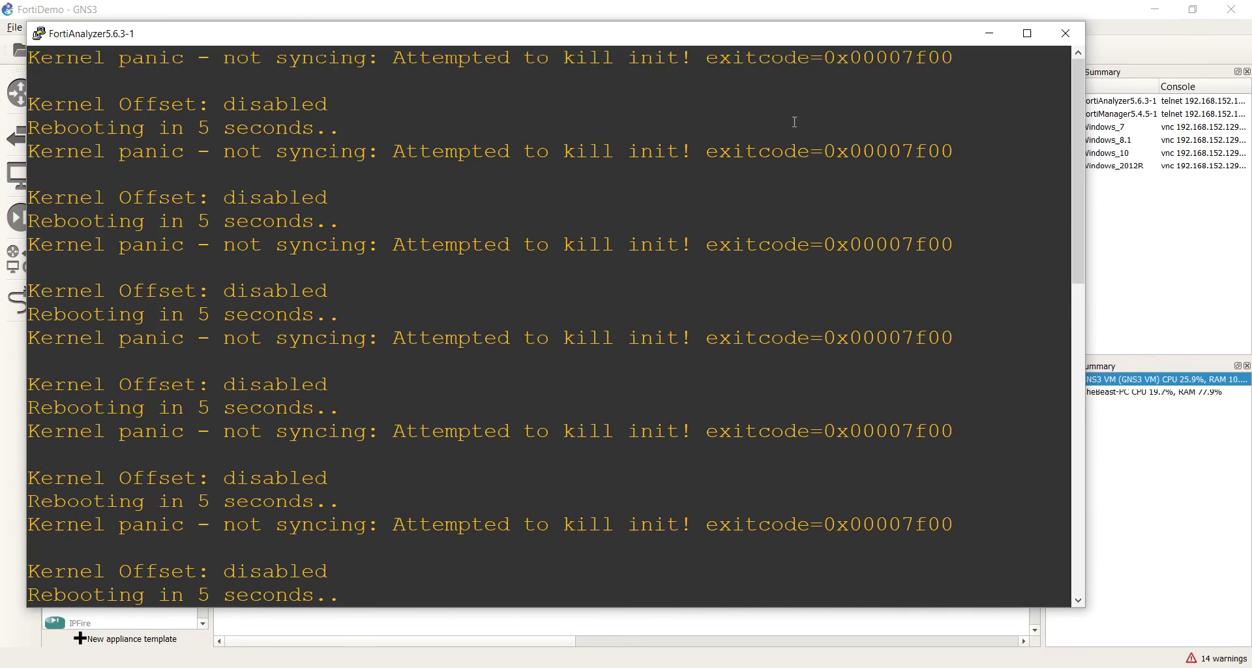
click(1066, 33)
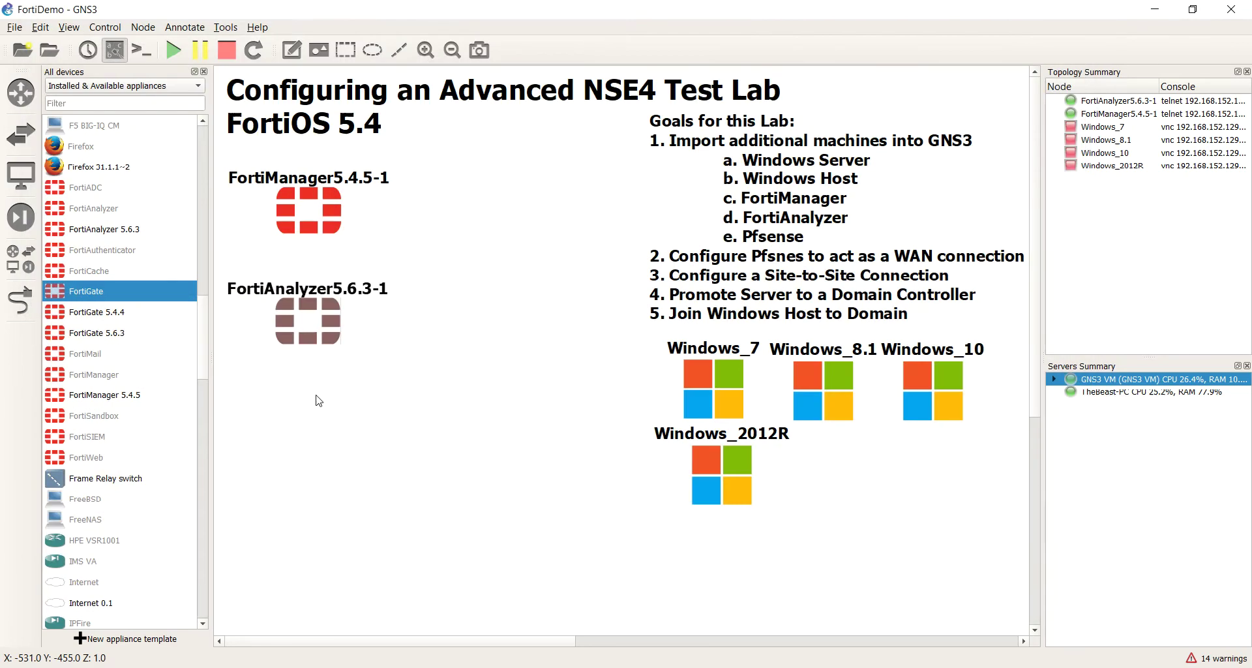
right_click(322, 324)
click(383, 513)
right_click(315, 329)
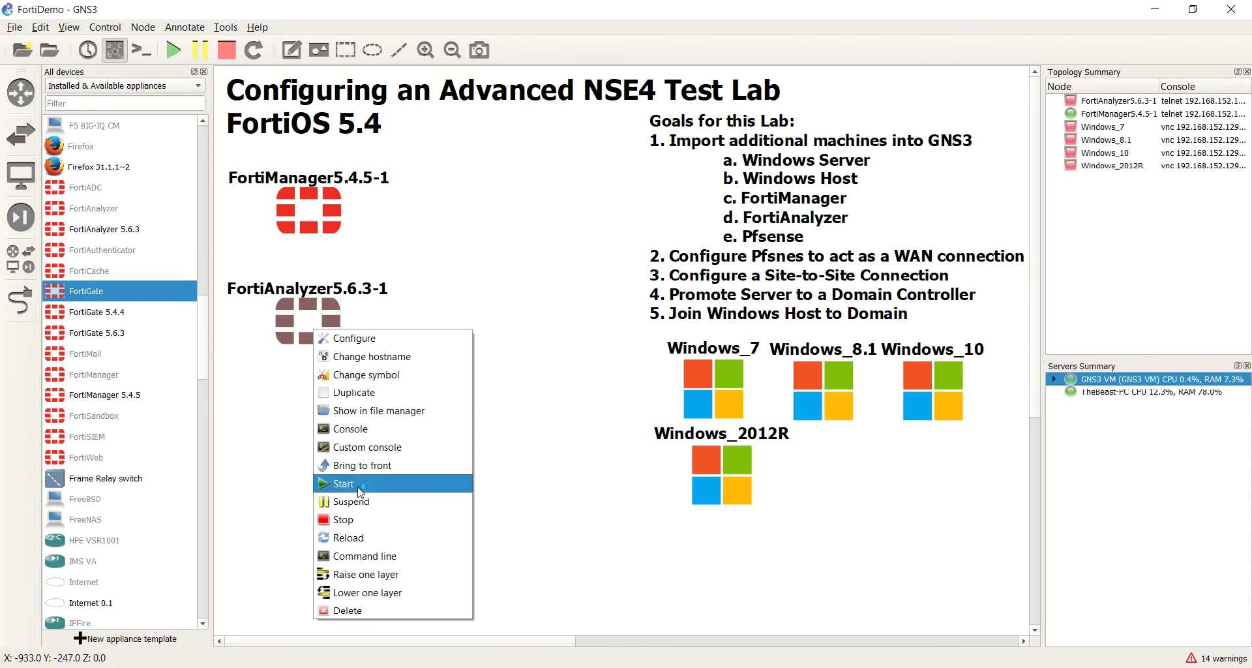
click(359, 488)
Step: Watch the restarted node's console, then stop and start FortiAnalyzer5.6.3-1 again
double_click(319, 307)
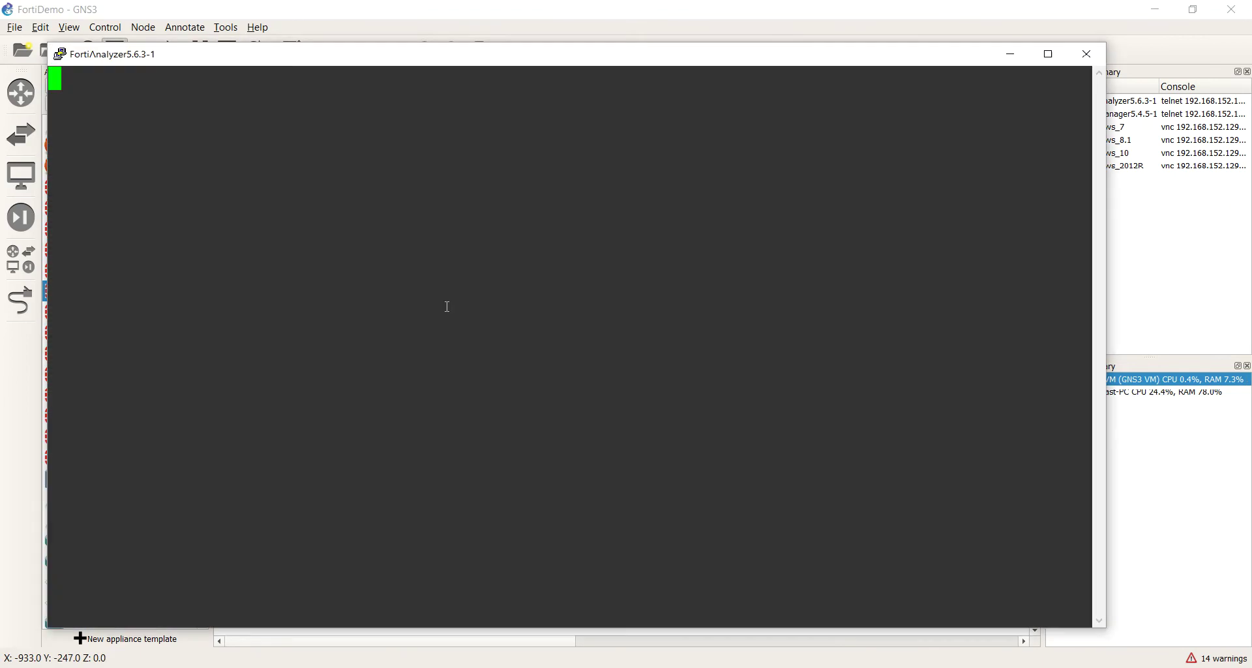
drag(239, 65, 404, 95)
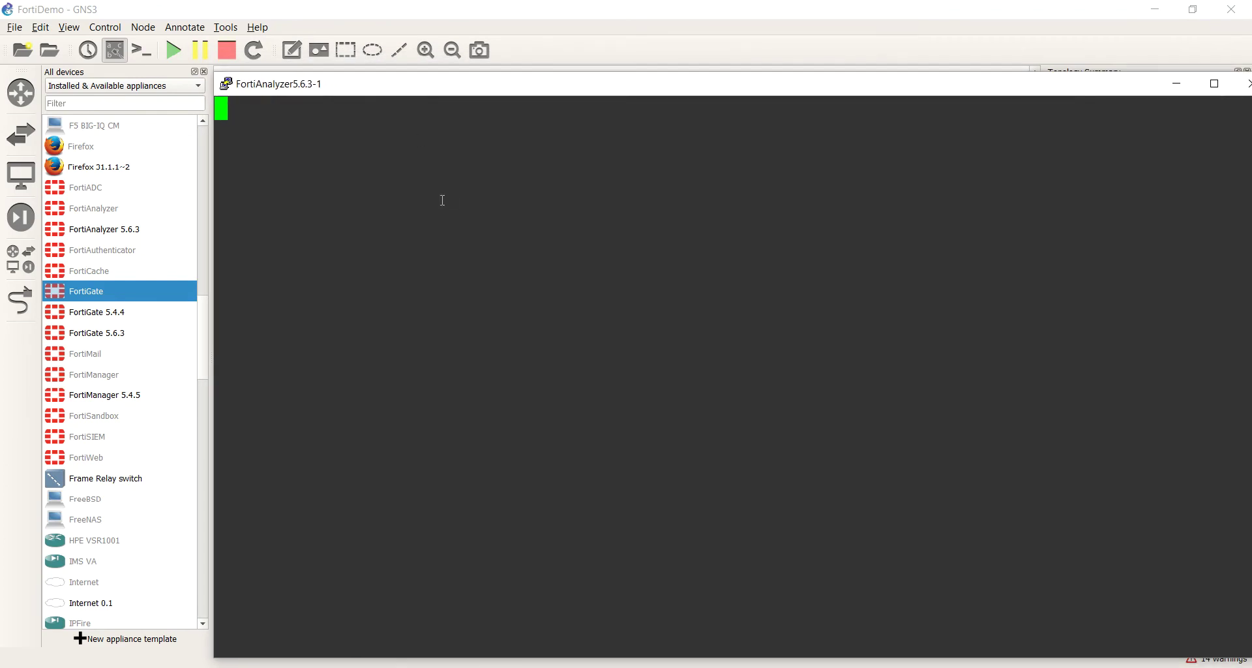
drag(384, 85, 374, 125)
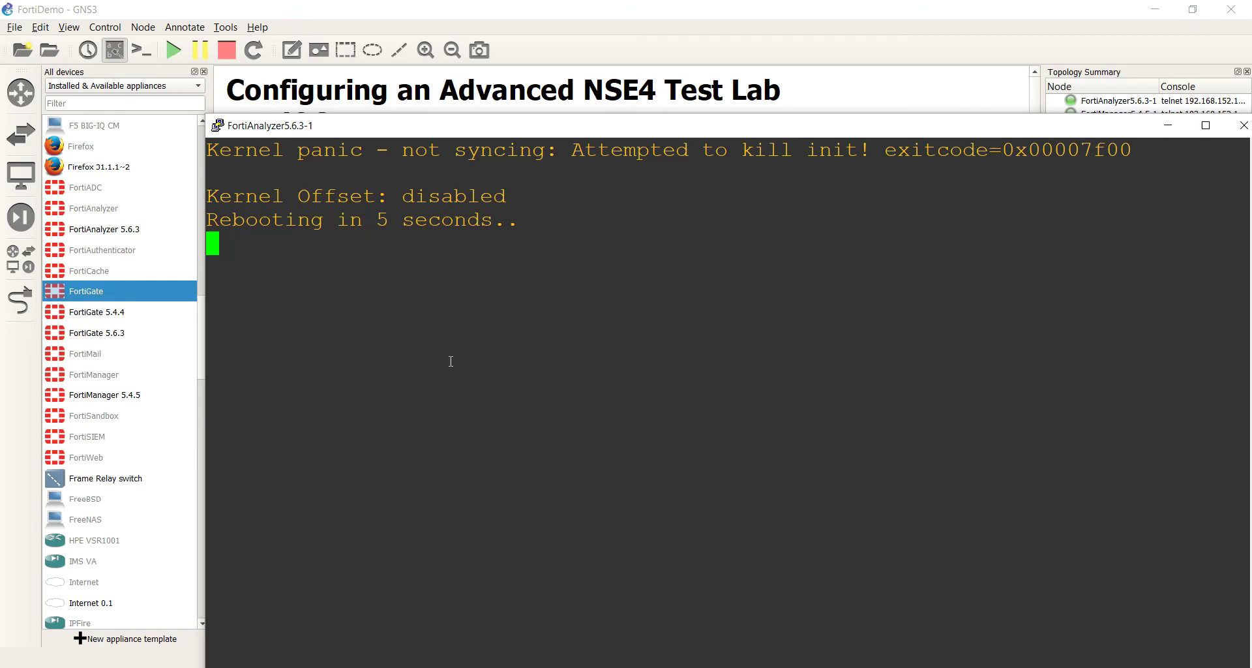
drag(530, 132, 315, 239)
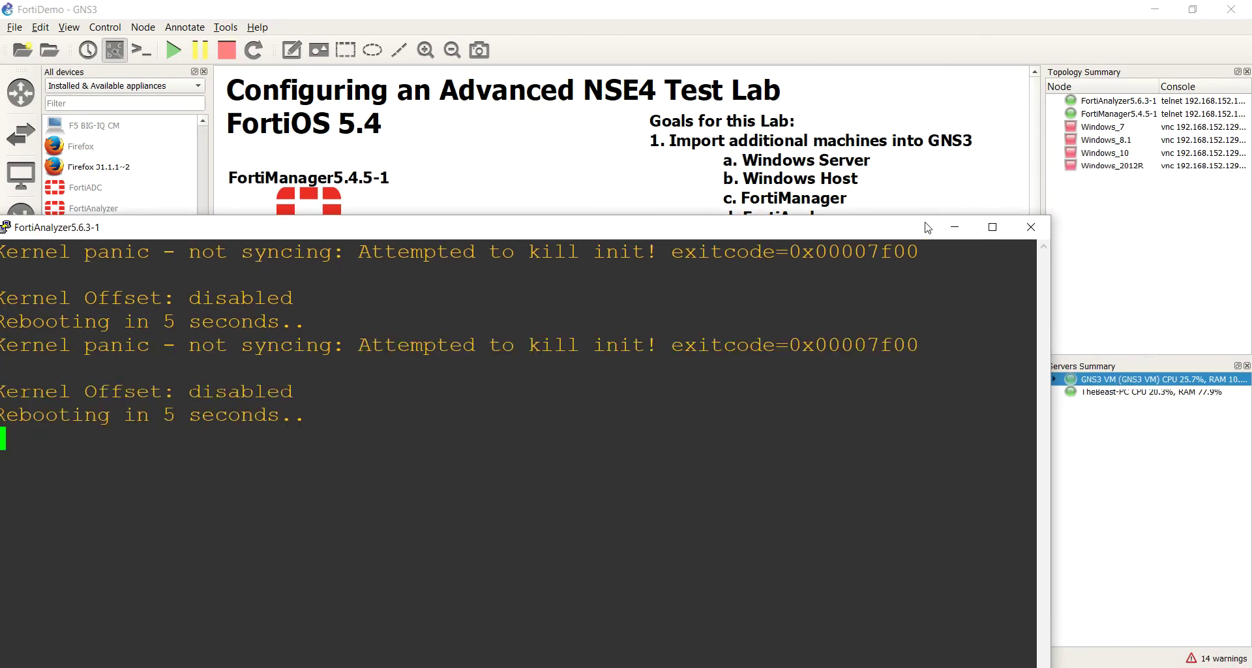
click(1032, 227)
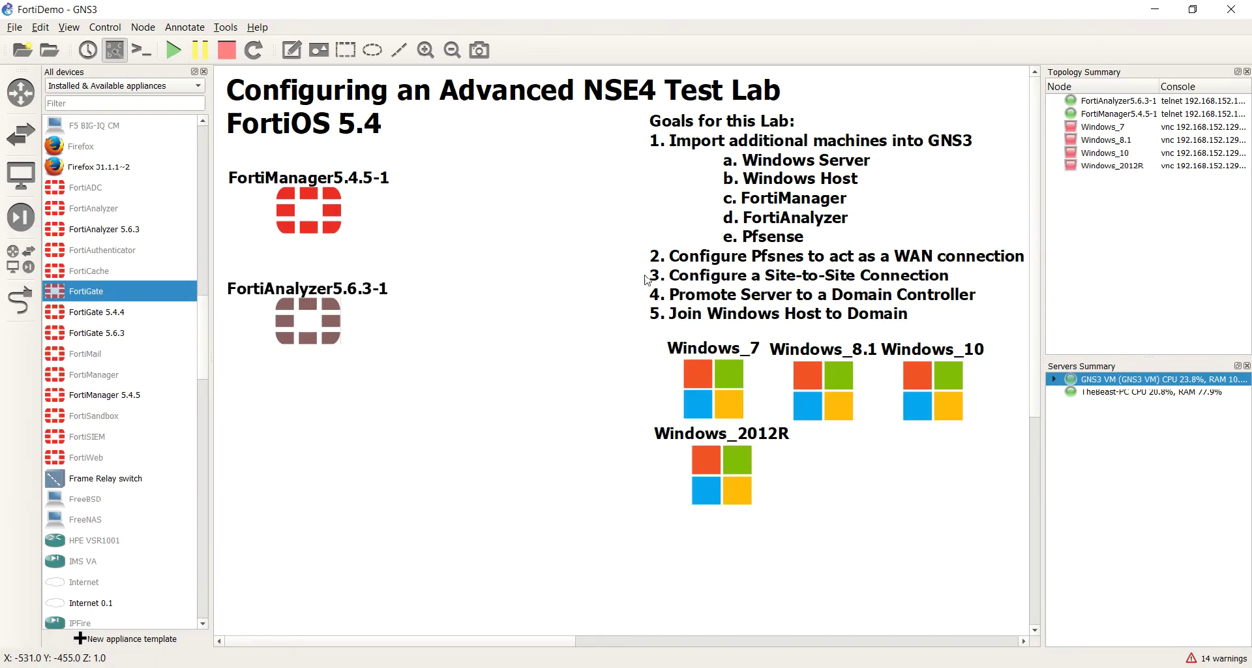
right_click(329, 315)
click(377, 499)
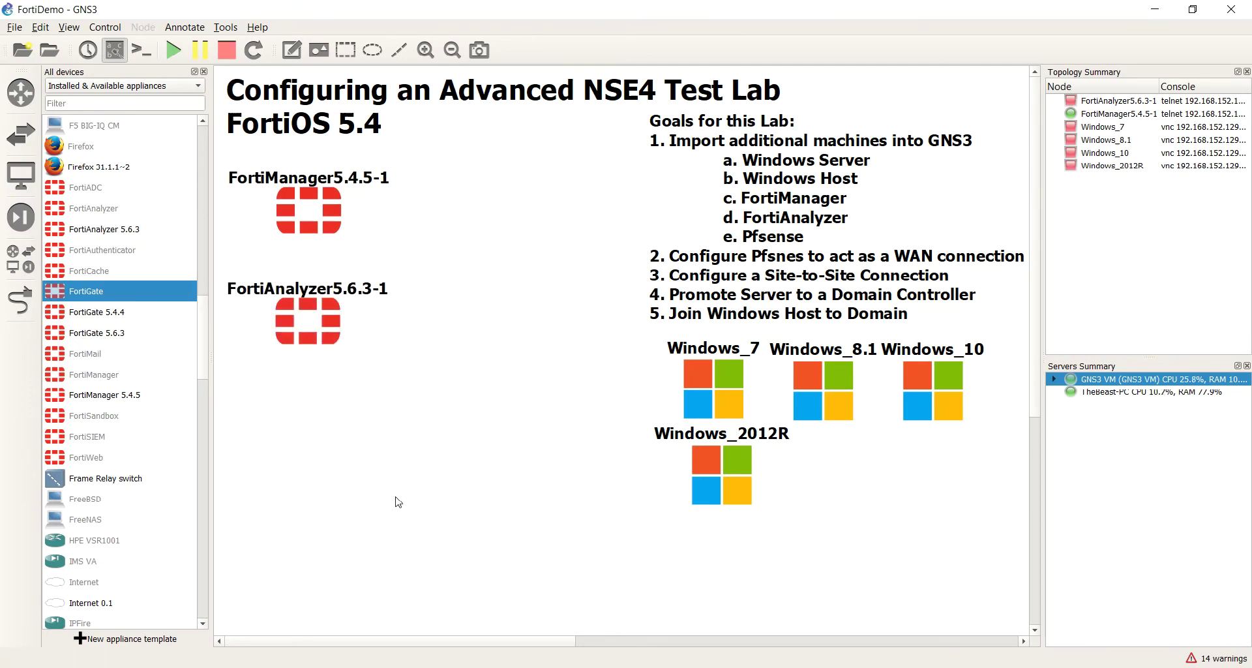
right_click(322, 315)
click(334, 470)
Step: Check the still kernel-panicking console once more, then reload the FortiAnalyzer node
double_click(312, 332)
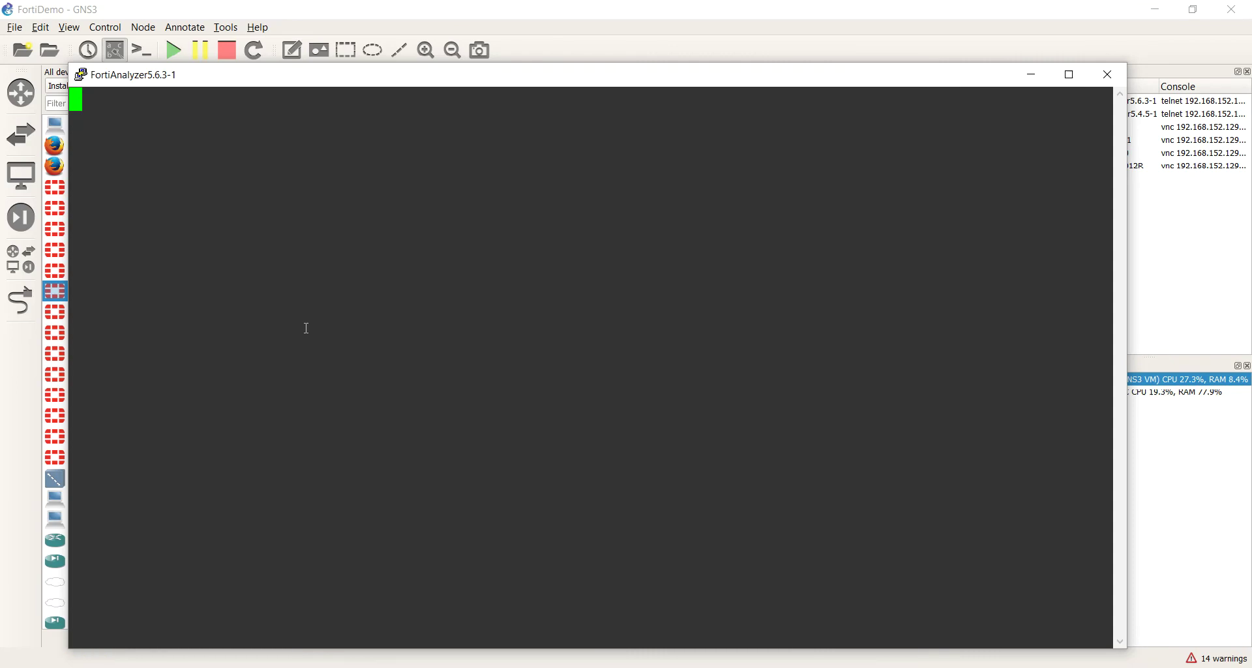
drag(372, 76, 357, 47)
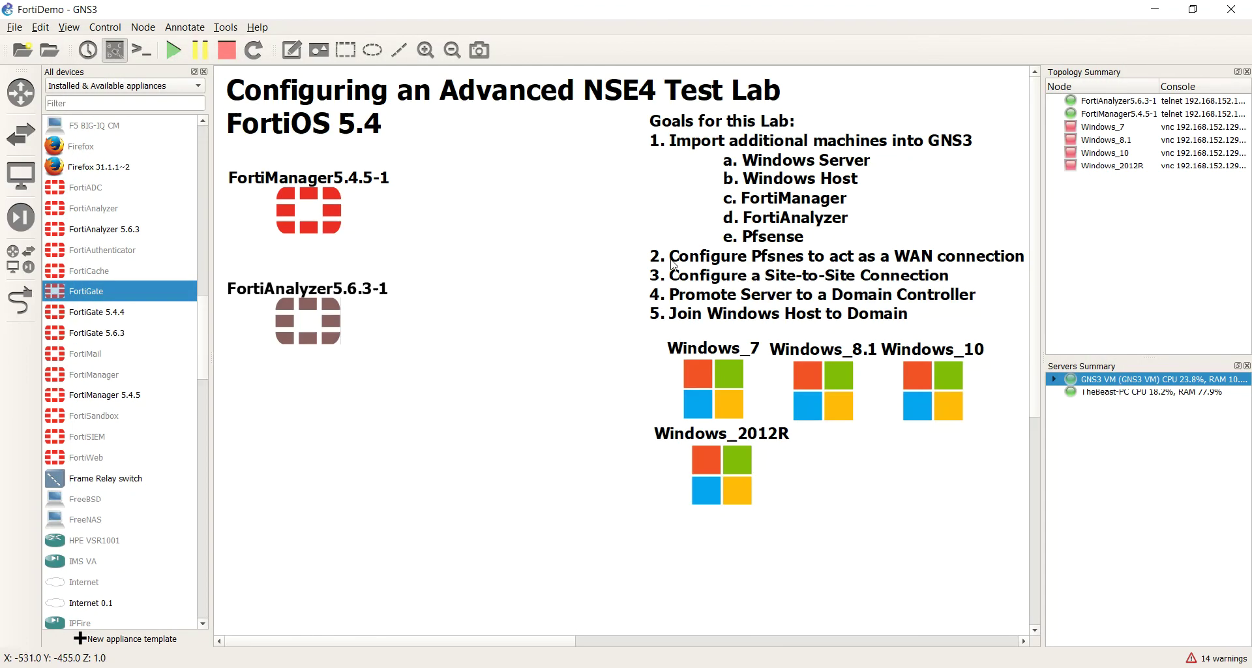
click(1095, 45)
right_click(334, 314)
click(405, 514)
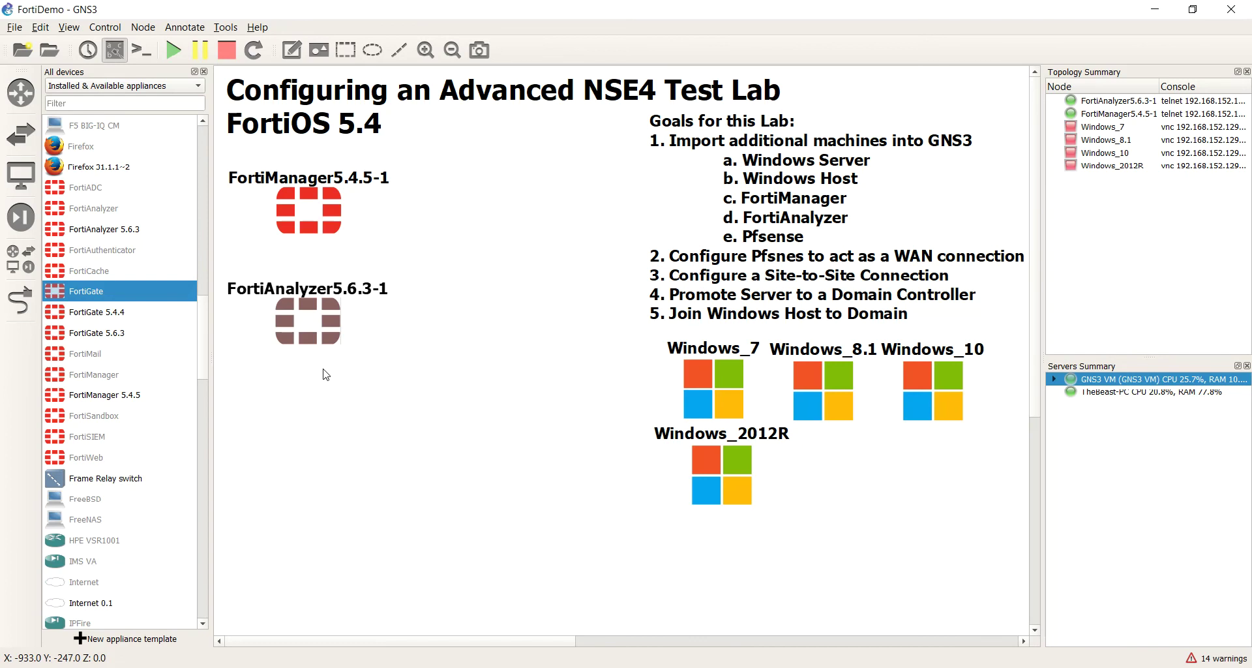
Step: Set the FortiAnalyzer5.6.3-1 node's RAM to 4096 MB and vCPUs to 2
right_click(305, 325)
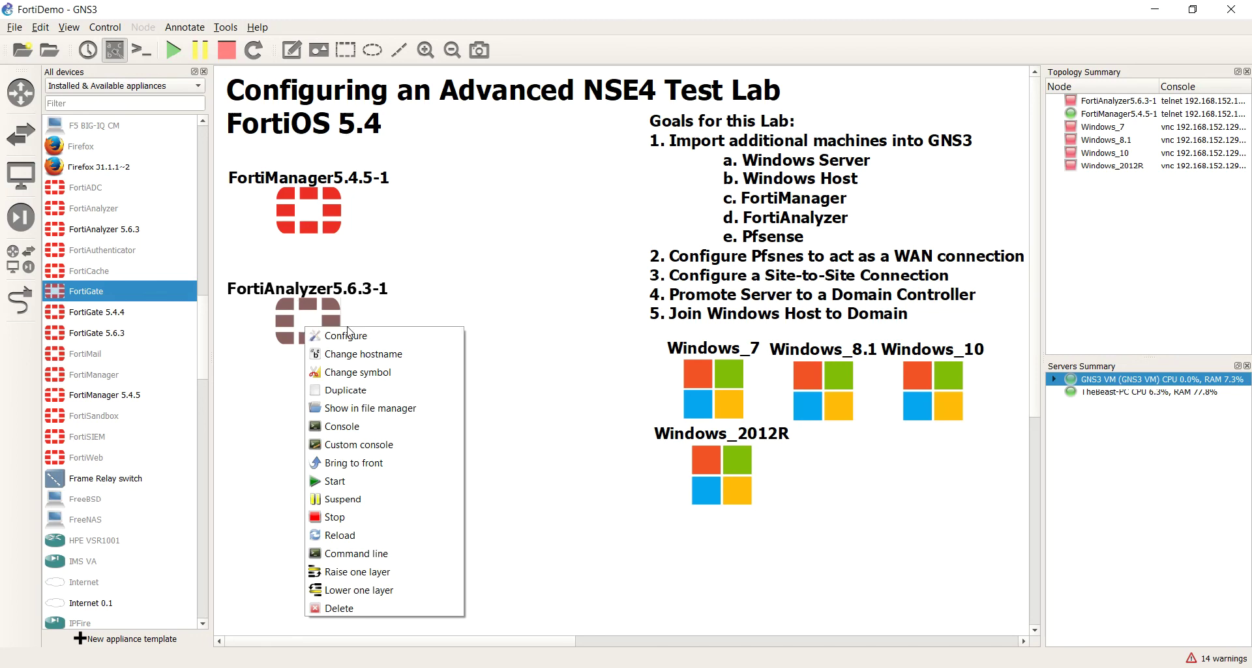
click(351, 346)
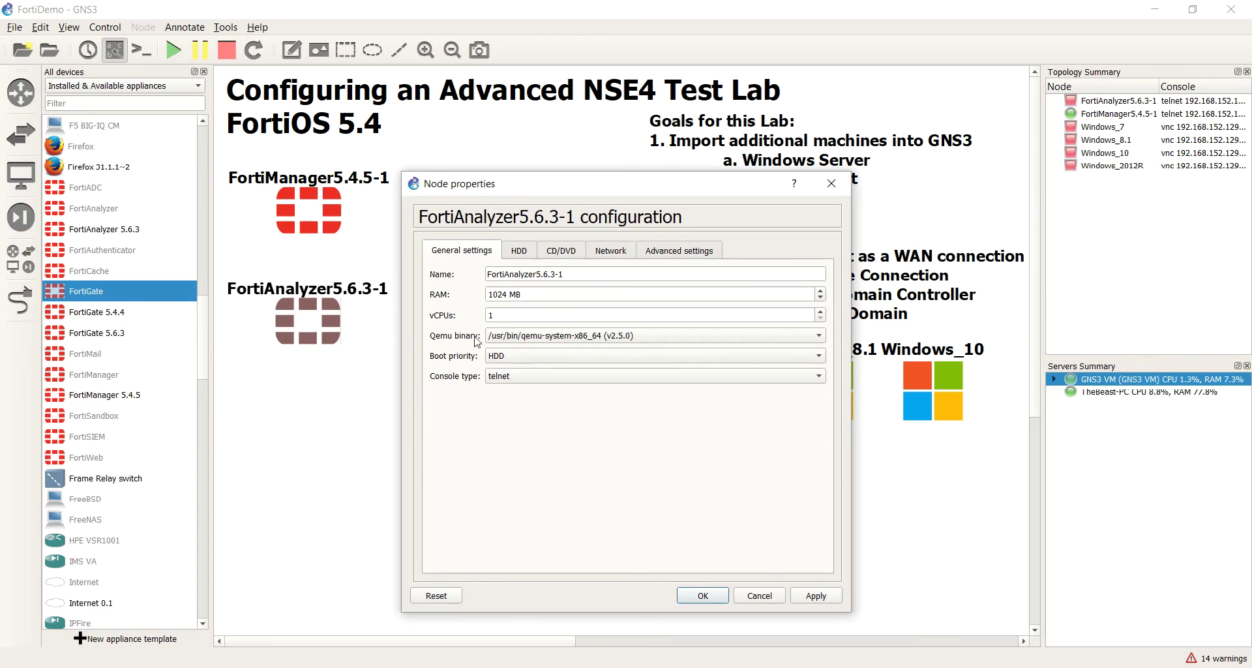
double_click(506, 294)
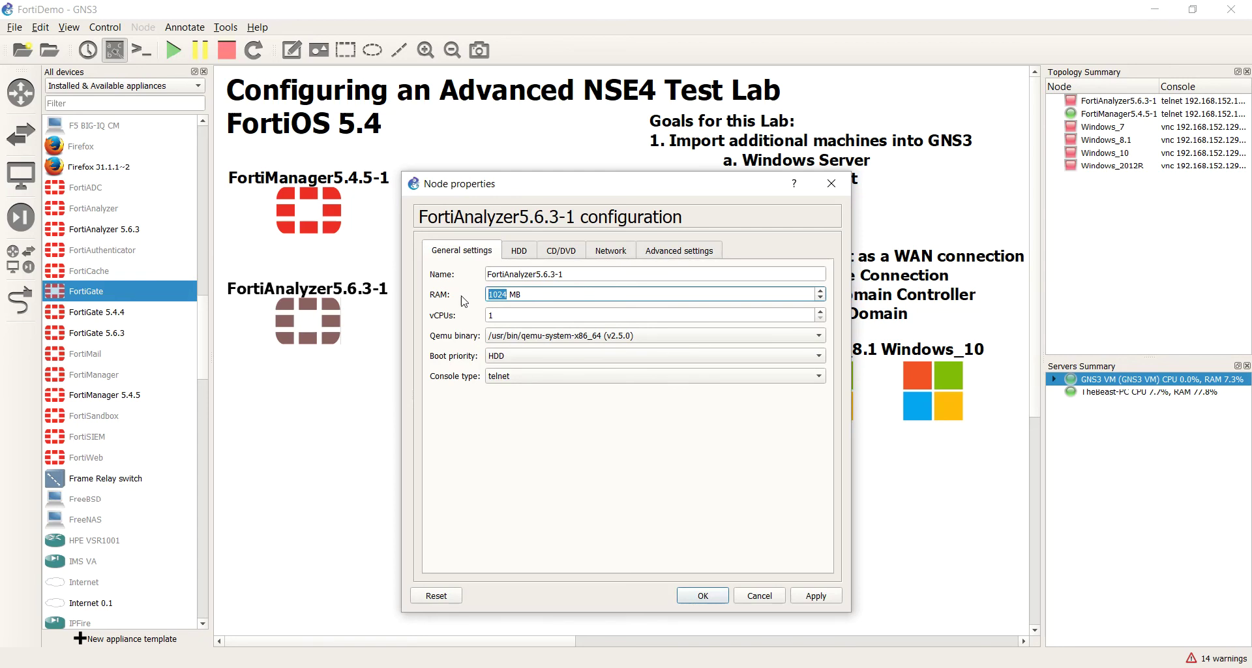
key(Tab)
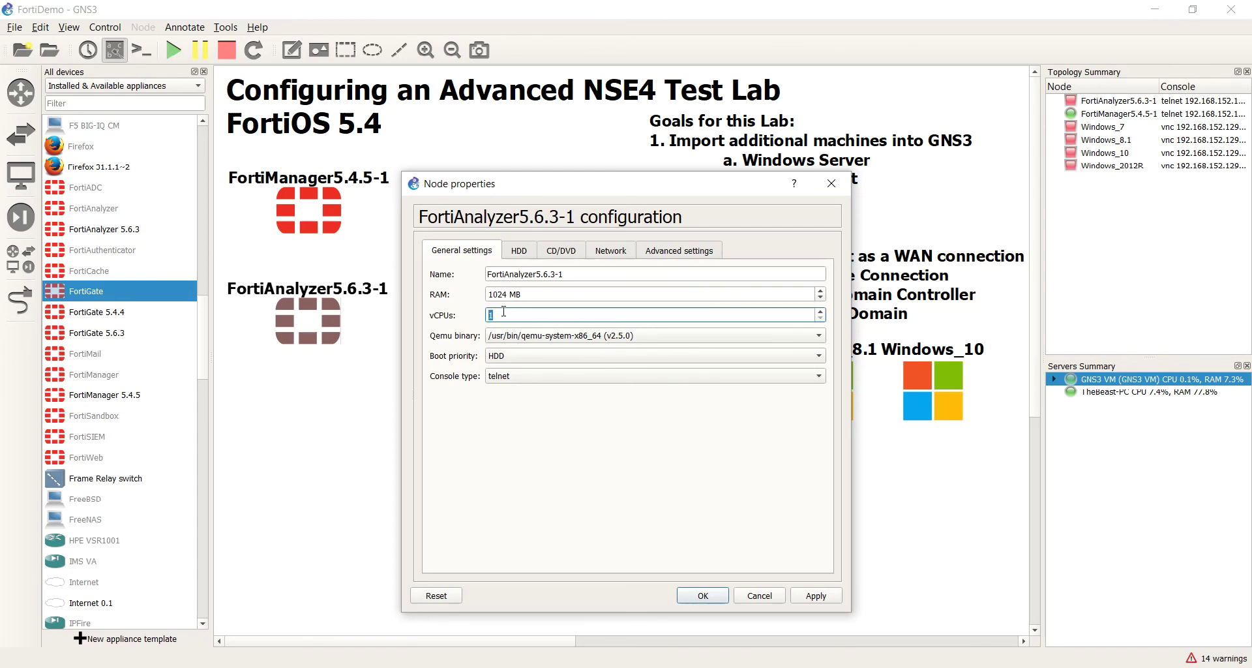
text(2)
drag(508, 295, 446, 301)
text(4096)
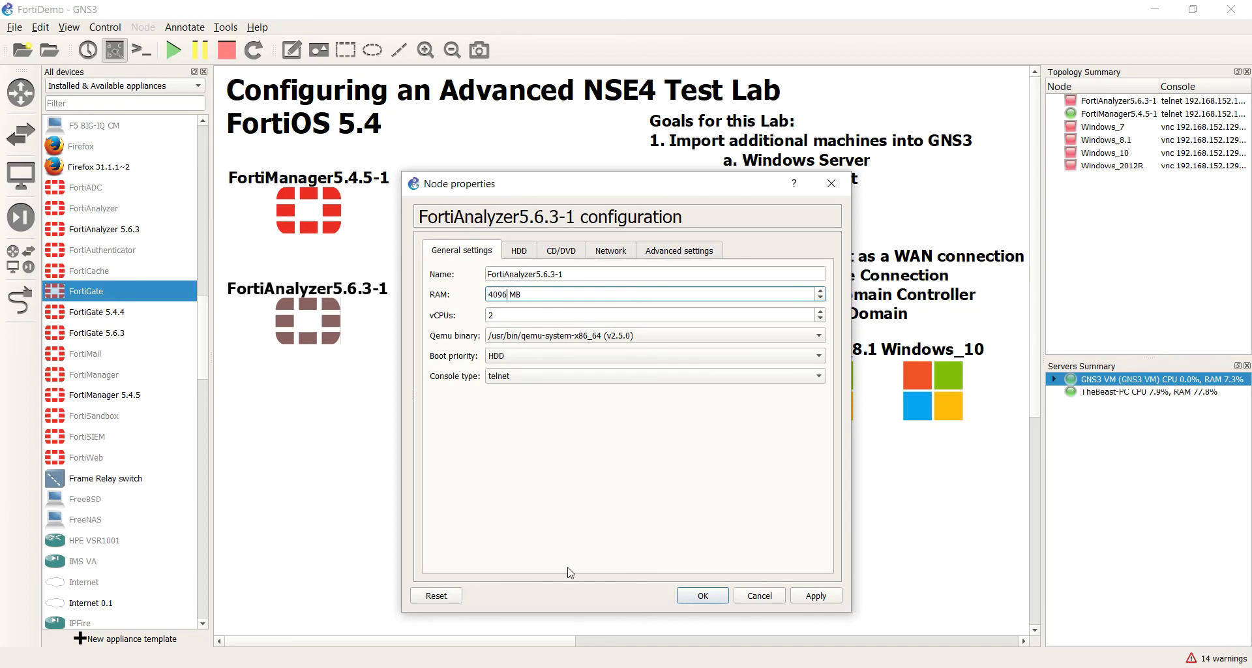
click(660, 256)
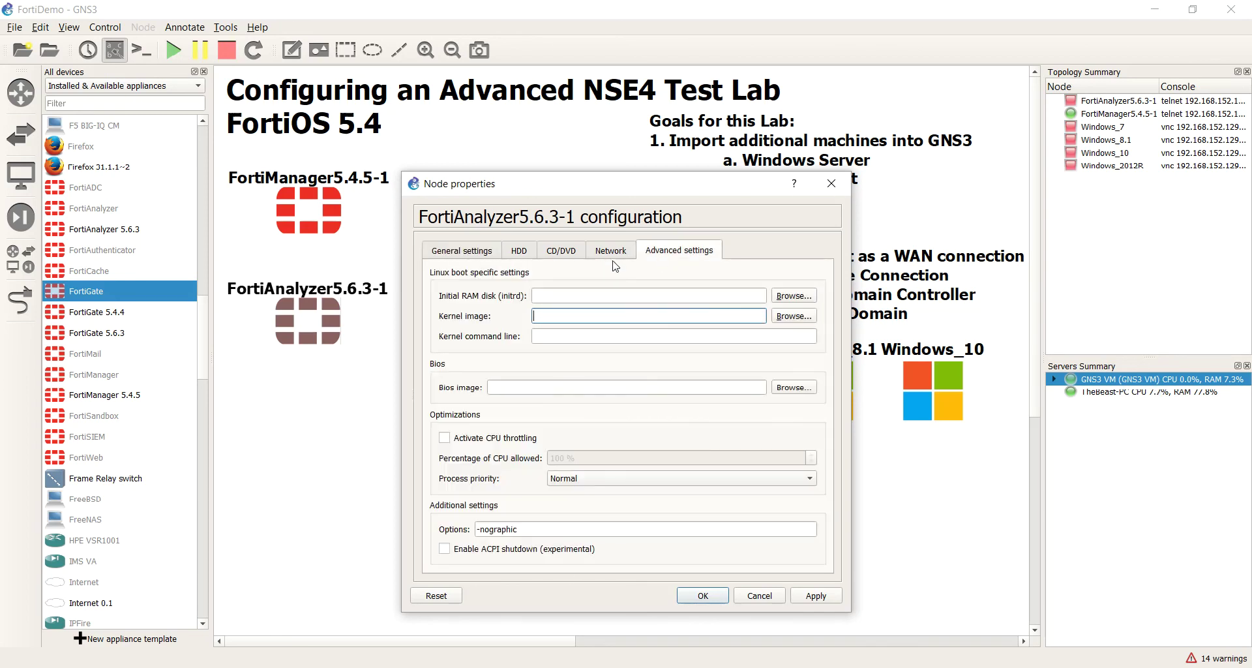
click(476, 260)
click(496, 315)
Step: Append -smp 2 to the node's extra QEMU options and save the settings
click(691, 253)
click(591, 528)
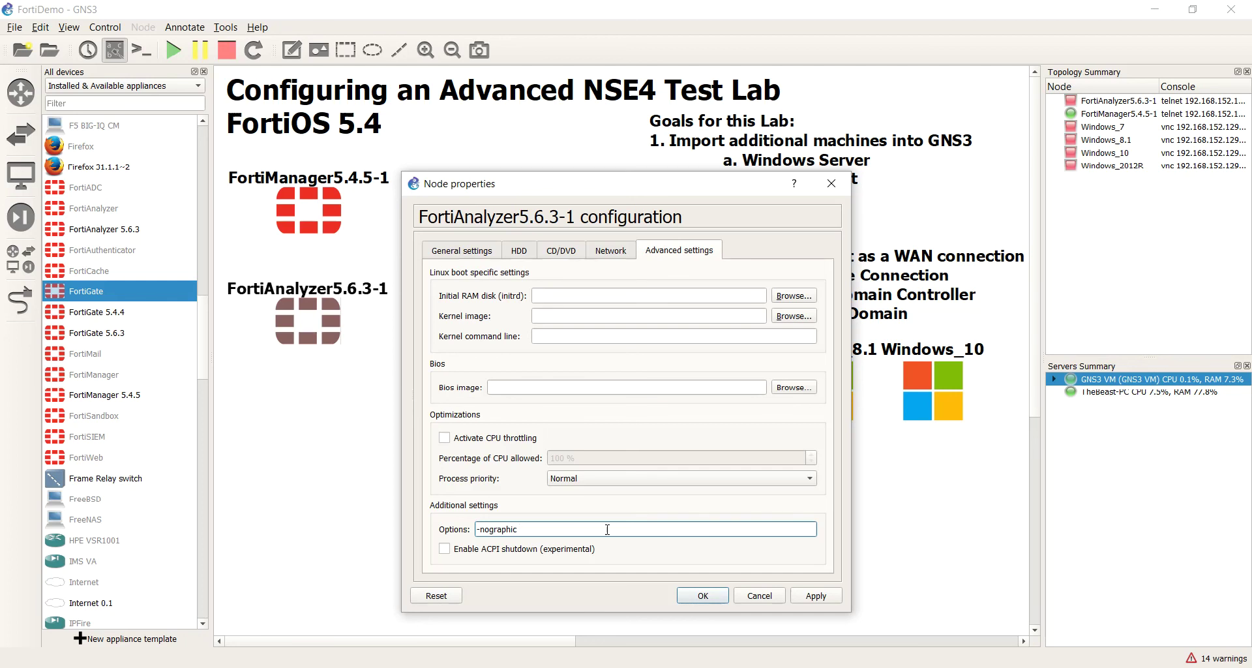
text(smp 2)
click(809, 596)
click(711, 601)
right_click(295, 305)
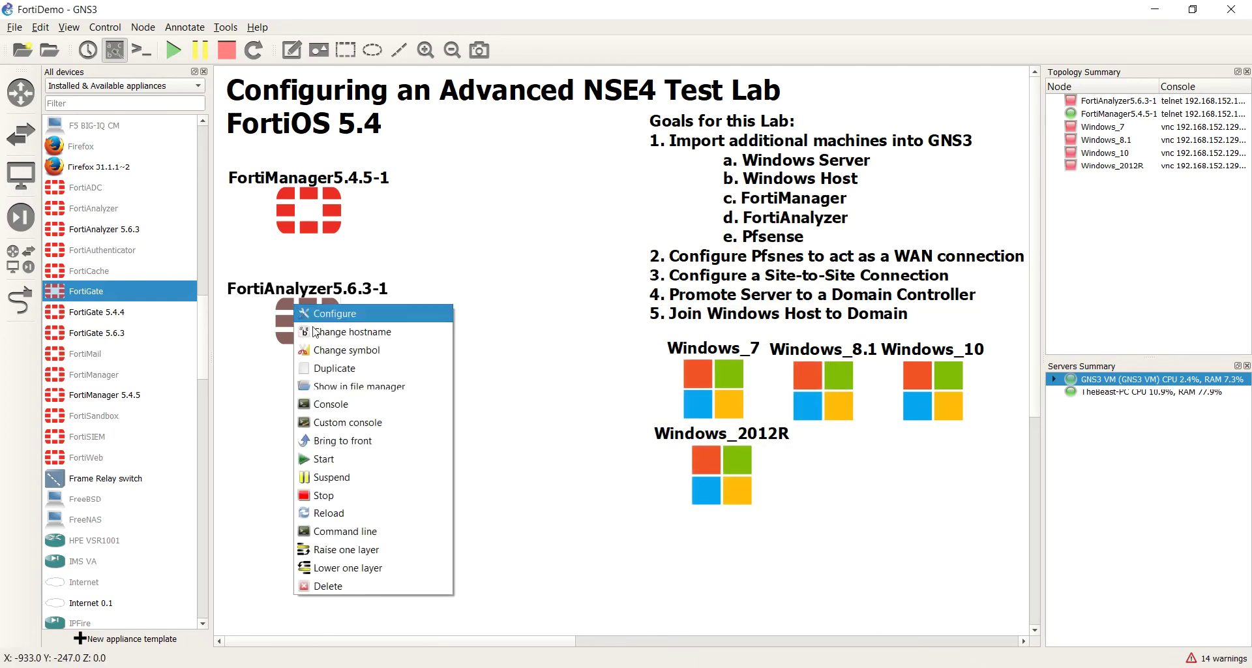
Step: Start FortiAnalyzer5.6.3-1 and watch it finish LVM creation and disk formatting, then close the console
click(345, 460)
double_click(336, 332)
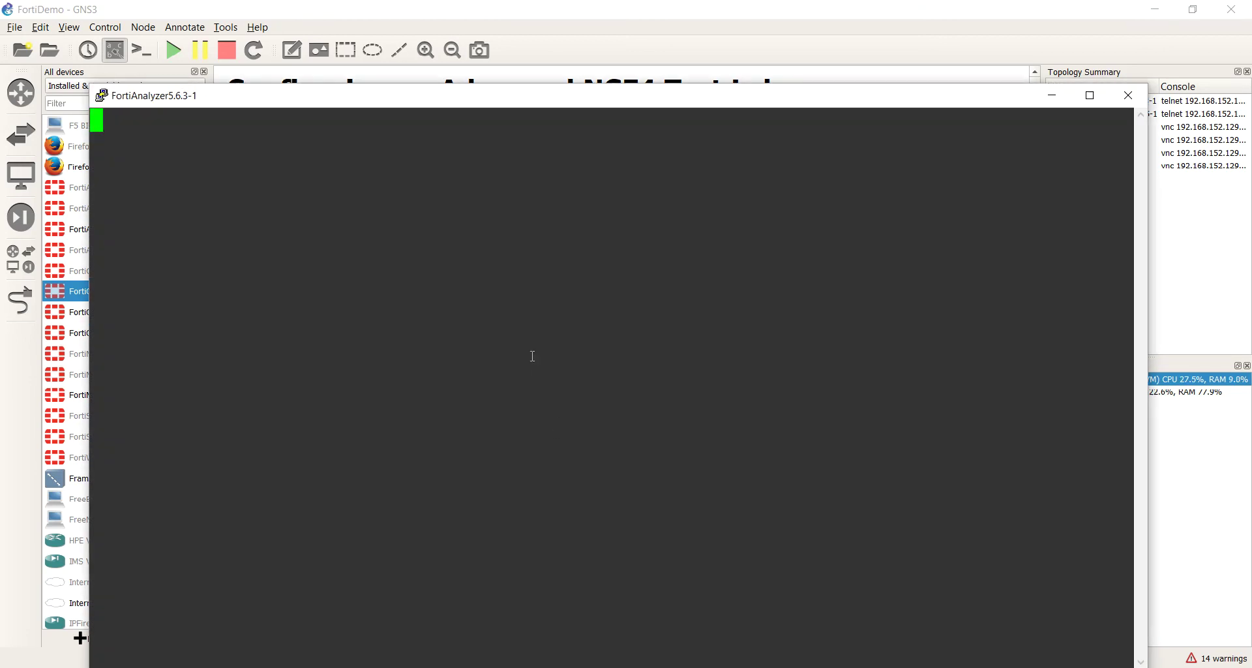
drag(576, 103, 570, 64)
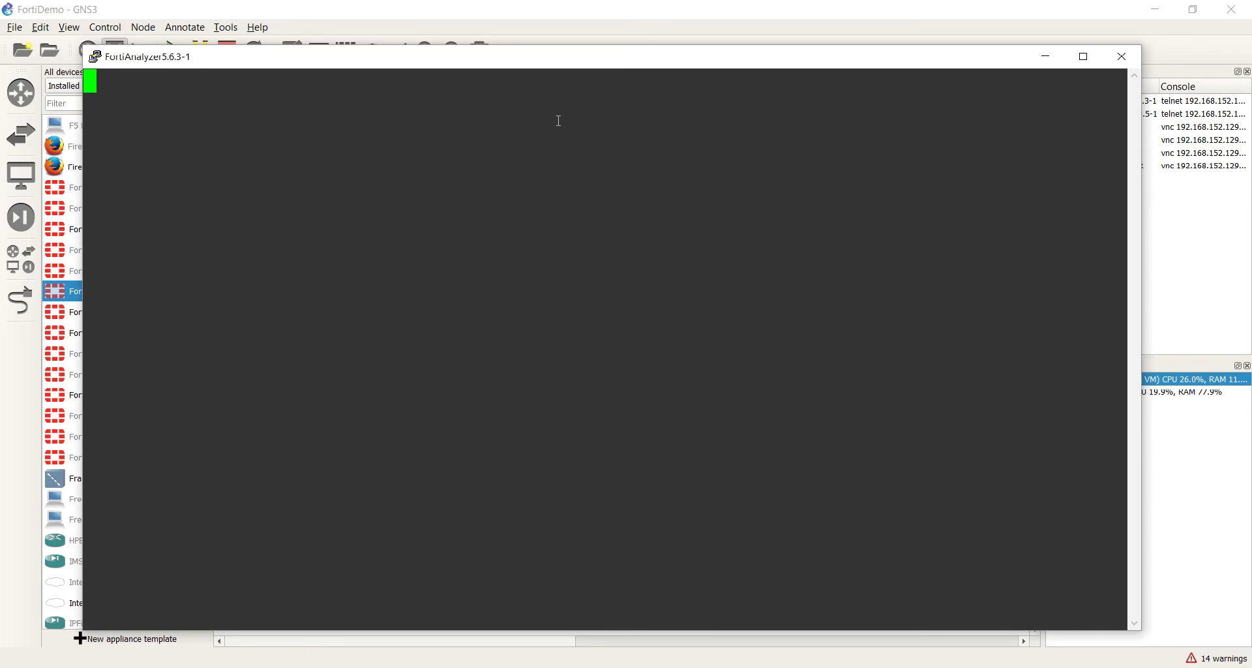
drag(552, 64, 560, 125)
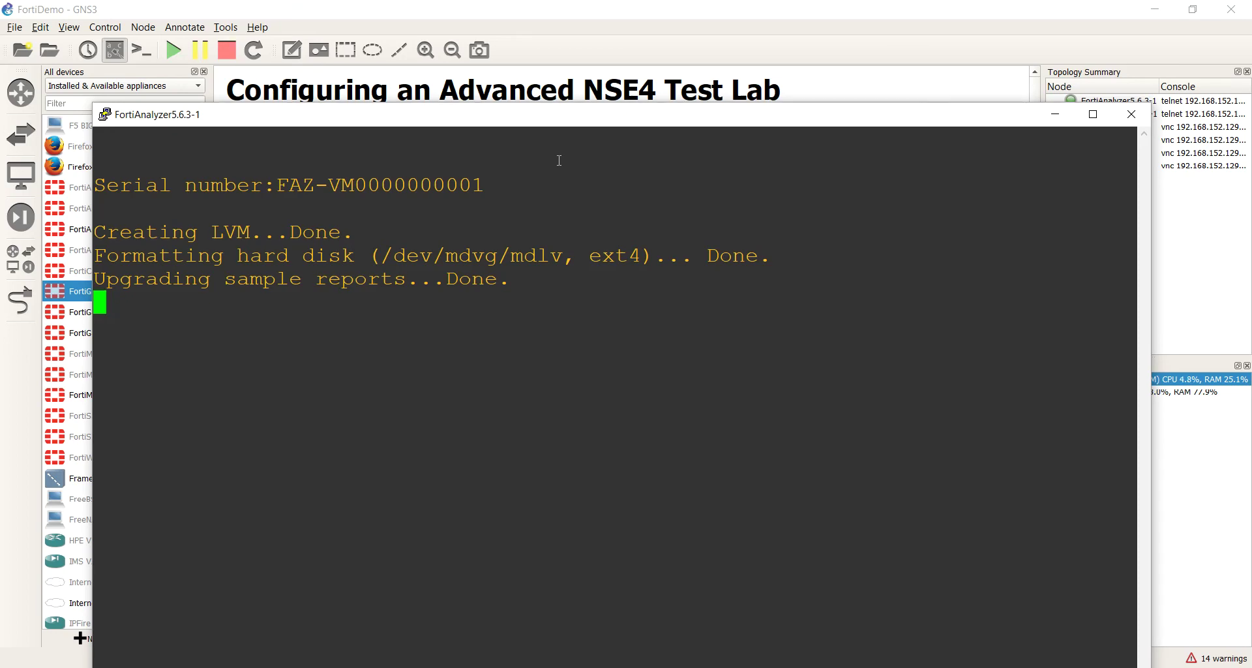
click(1132, 114)
Step: Set the FortiAnalyzer 5.6.3 template's RAM to 4096 MB and vCPUs to 2
right_click(320, 332)
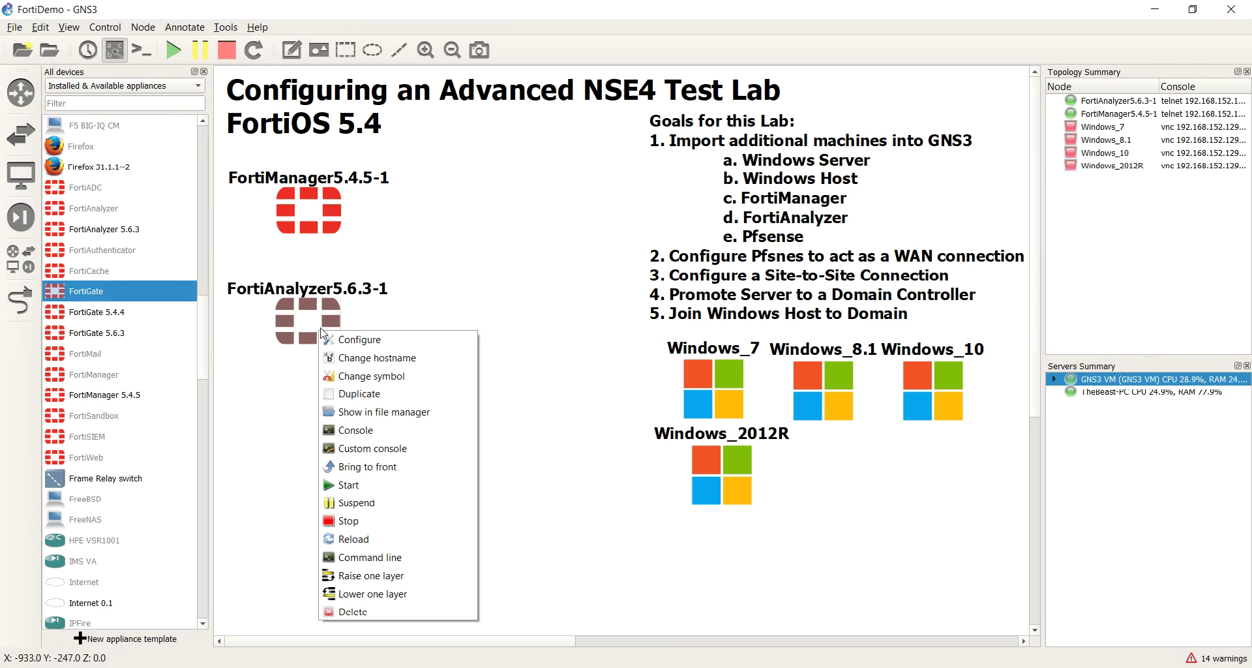
click(260, 434)
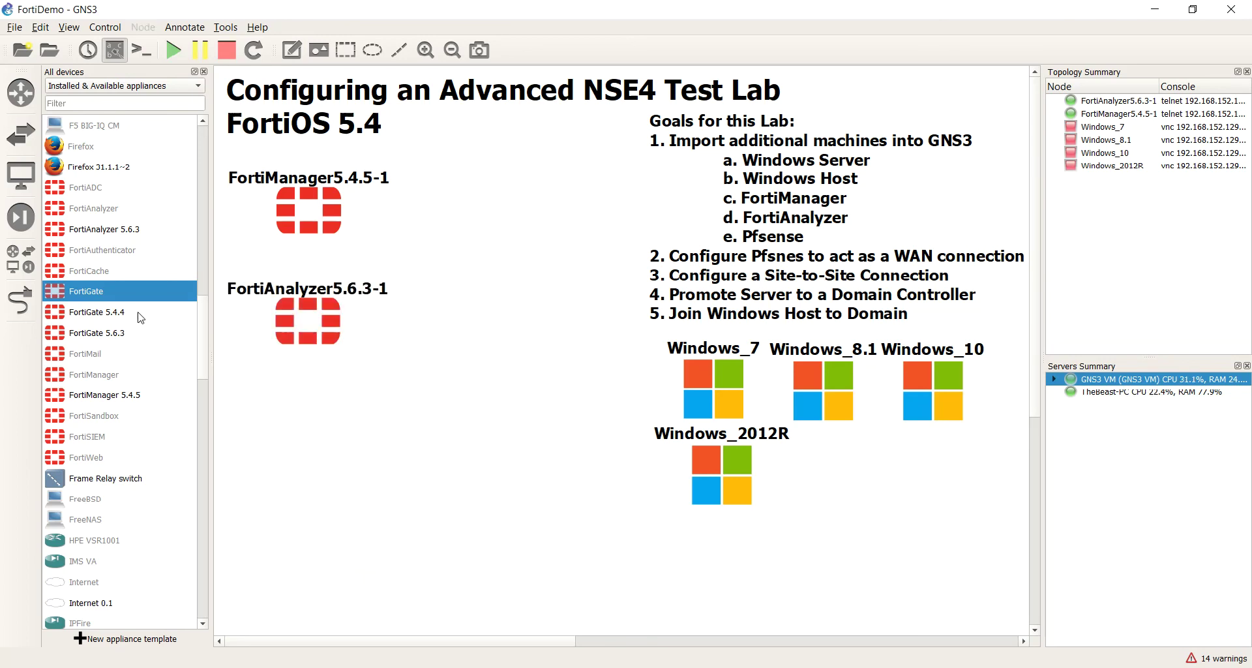
click(107, 232)
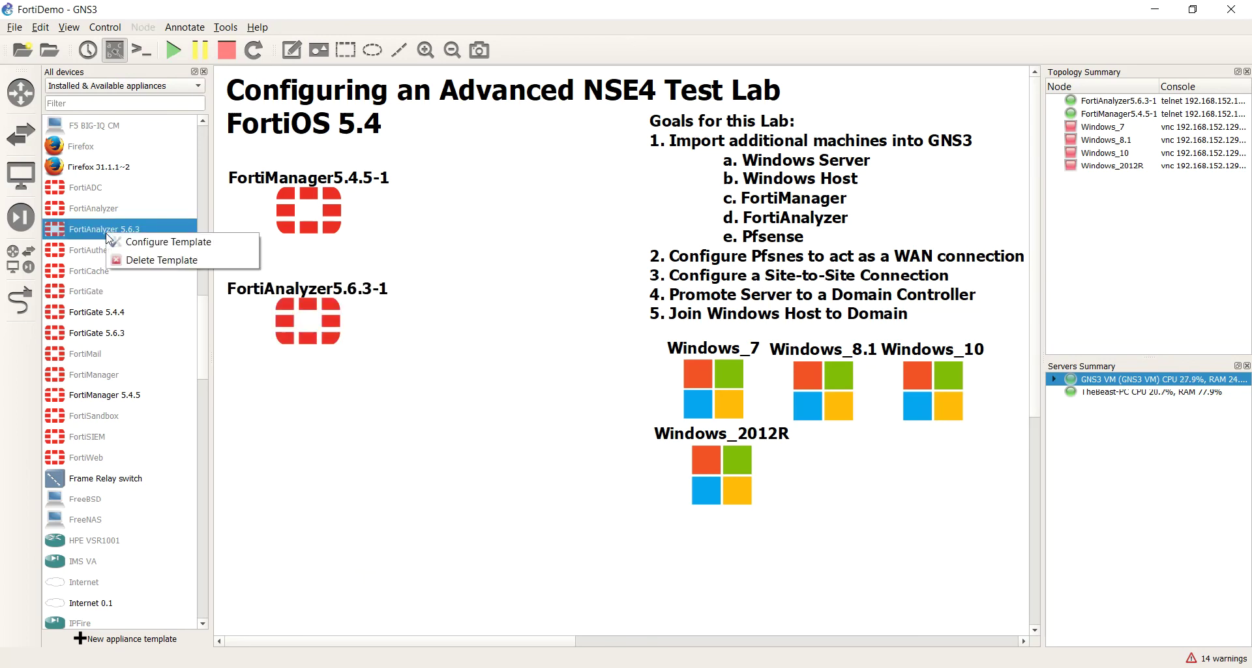
right_click(107, 232)
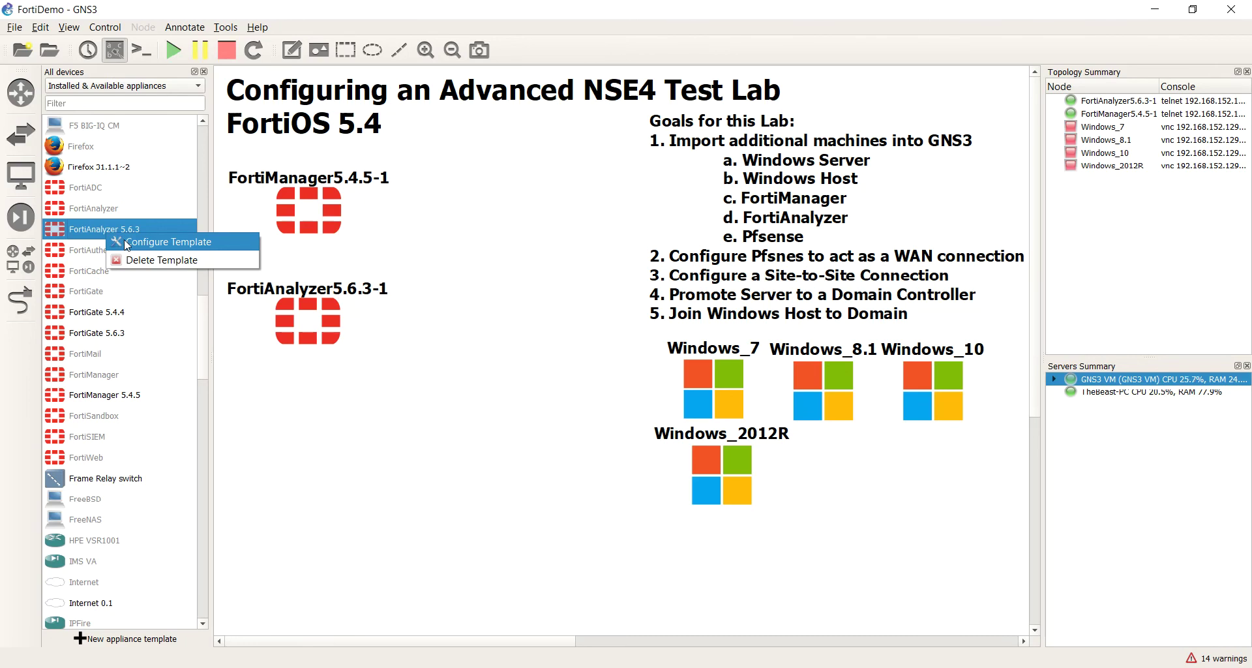
click(127, 243)
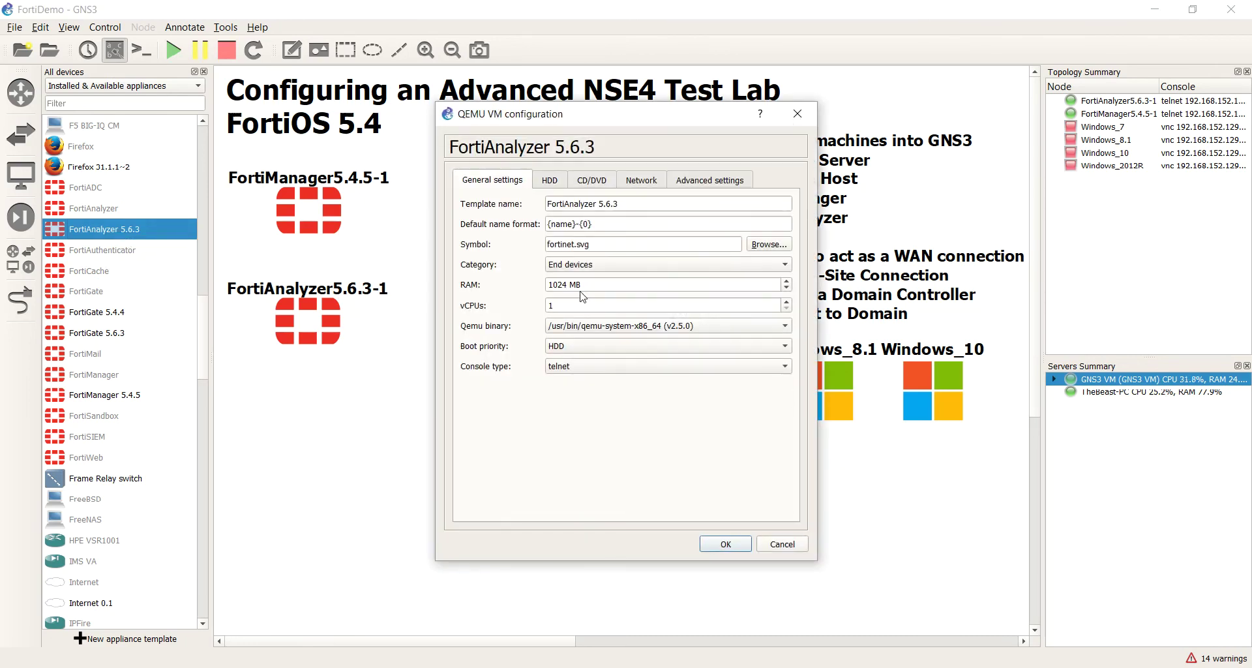
mouse_move(569, 285)
mouse_down()
mouse_move(549, 285)
mouse_move(569, 285)
mouse_up()
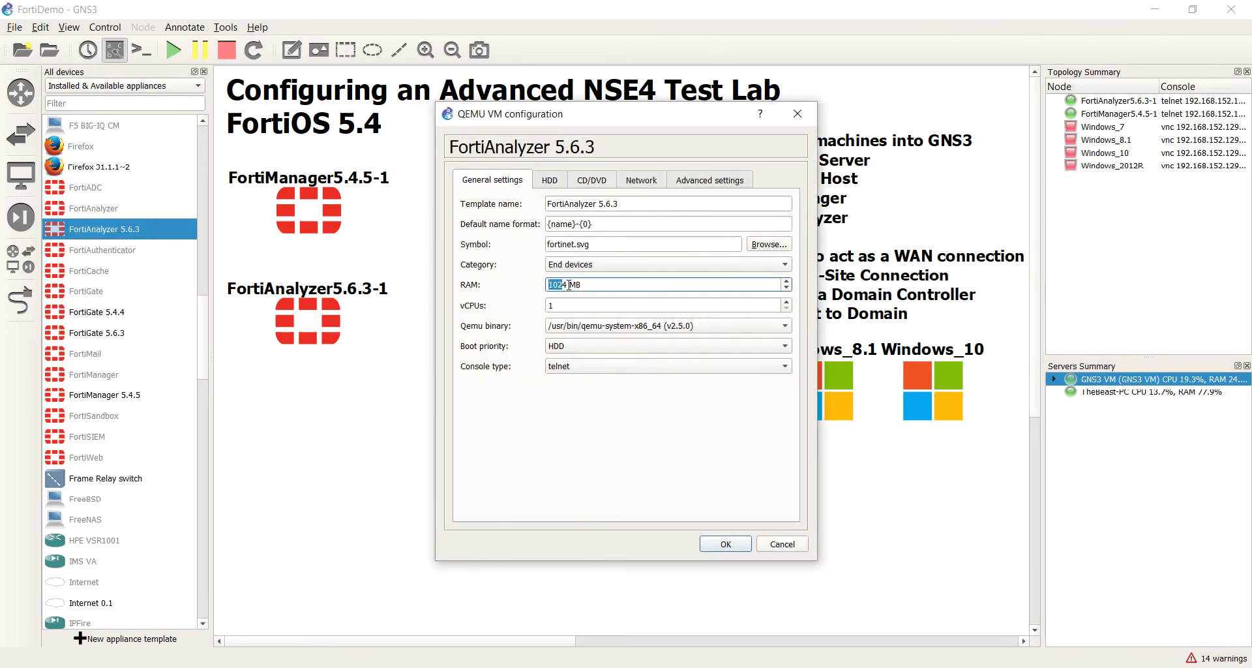
double_click(569, 285)
text(4096)
click(786, 302)
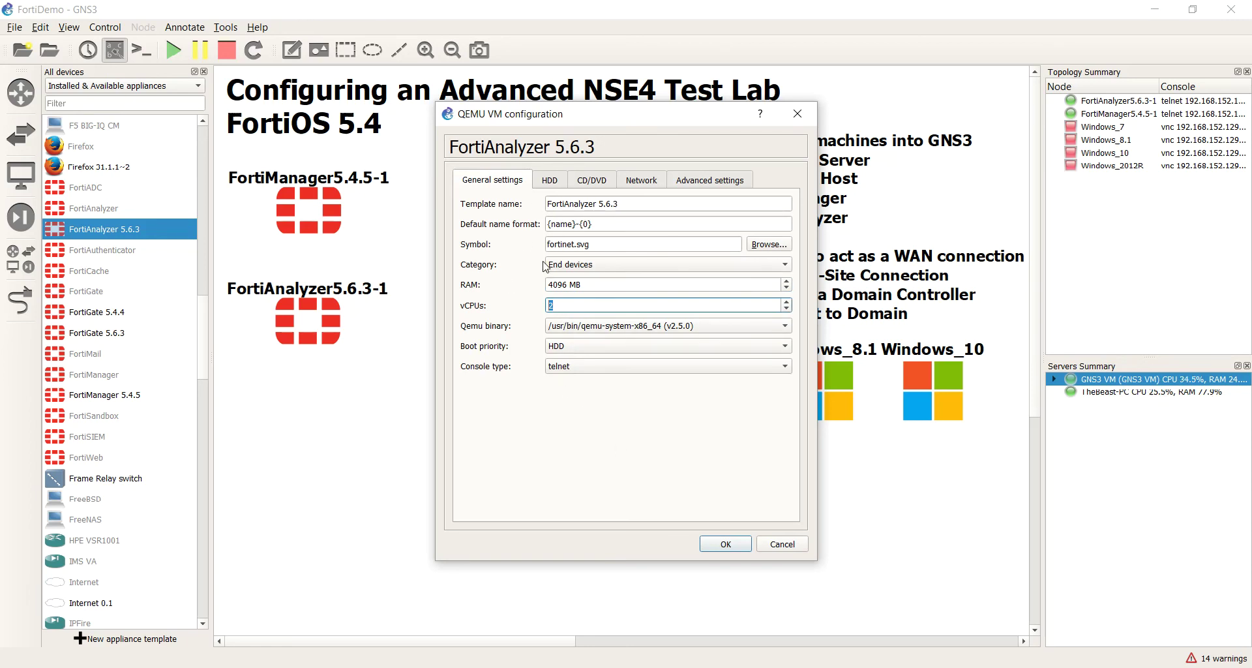
Step: Add -smp 2 to the template's launch options, making '-nographic -smp 2', and save
click(712, 181)
click(649, 459)
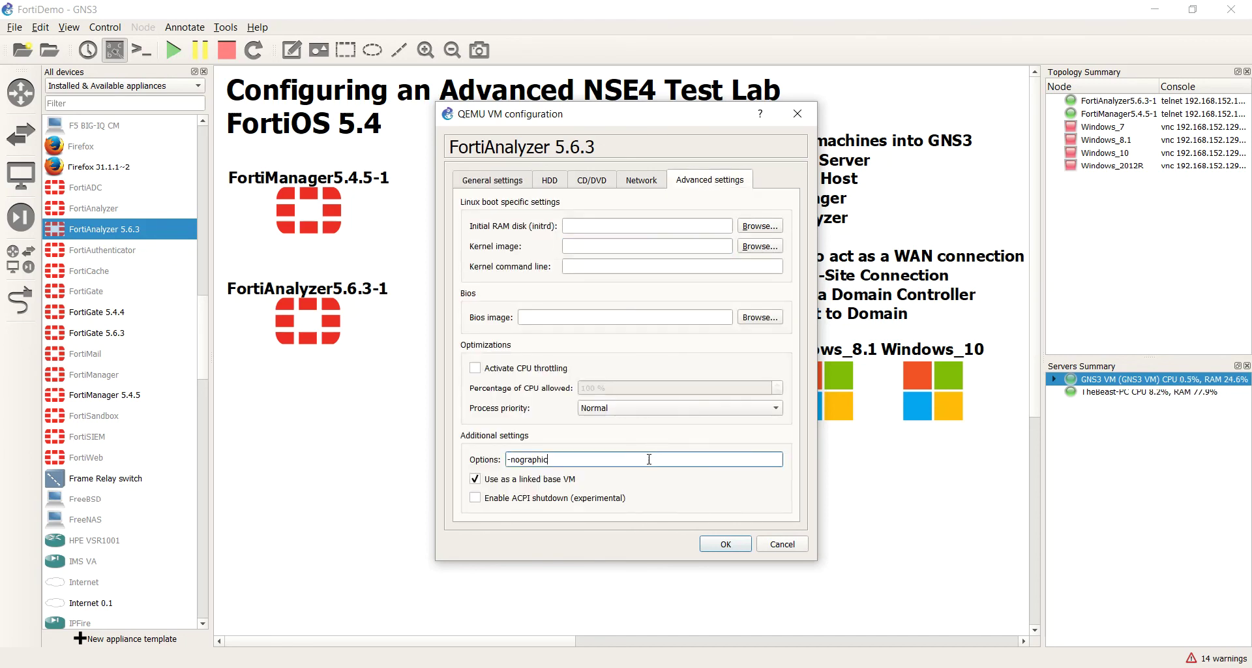
text(-)
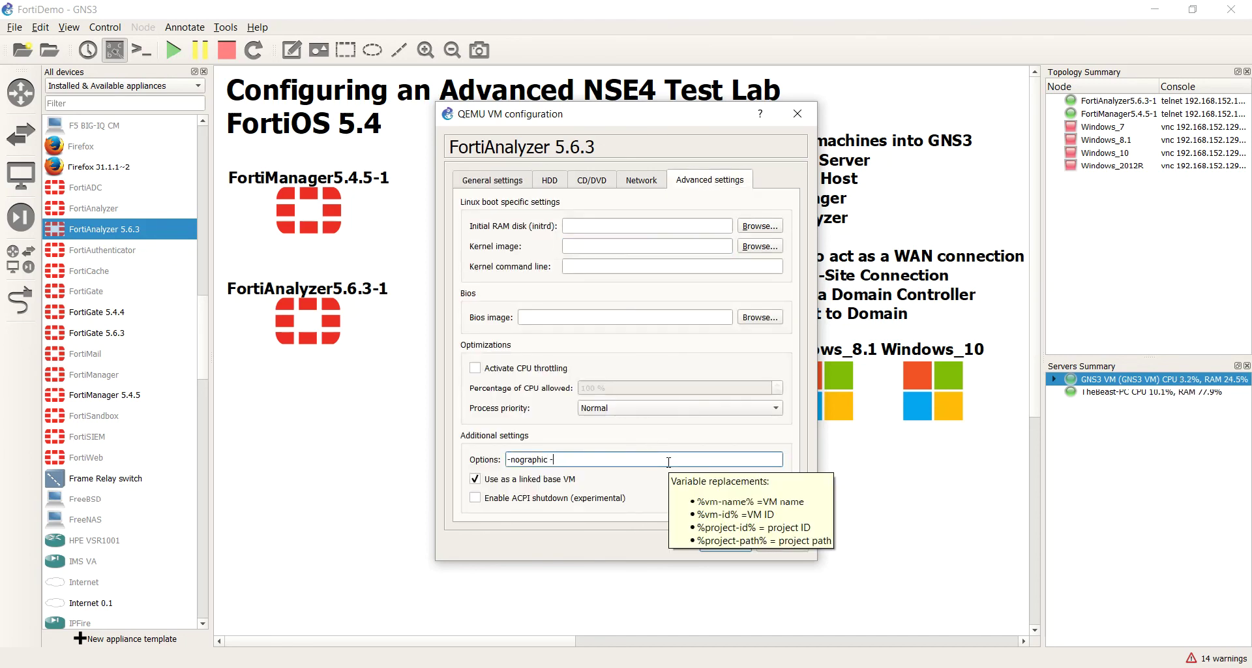
text(smp 2)
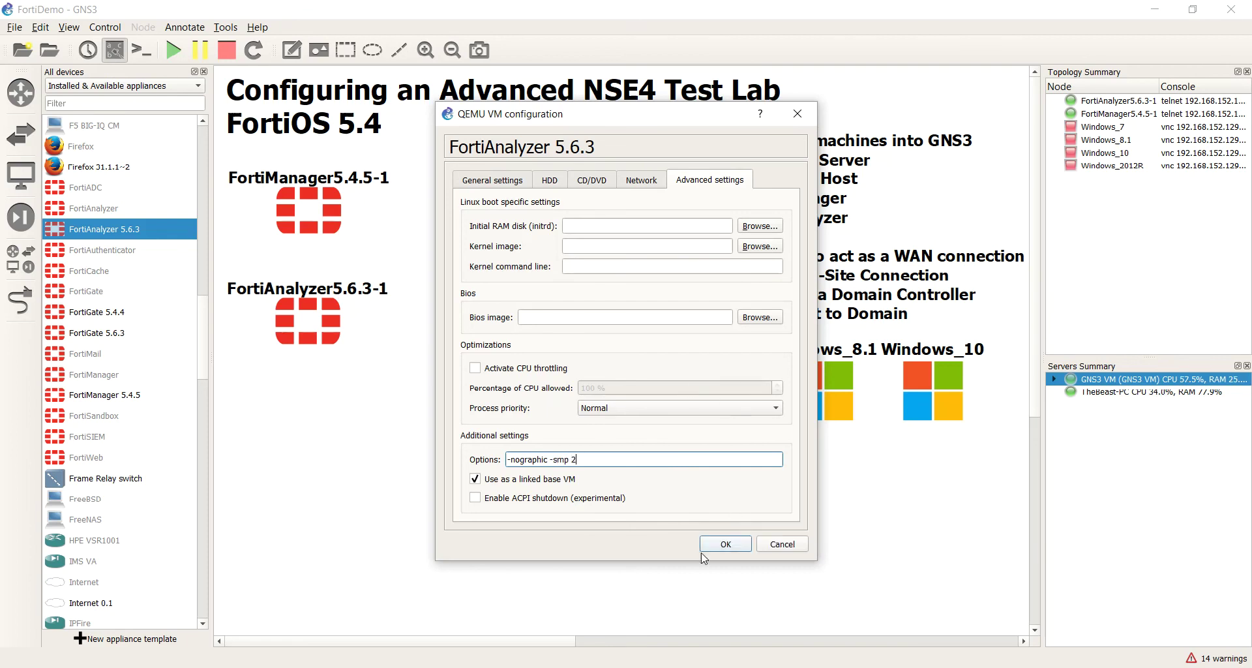
click(725, 544)
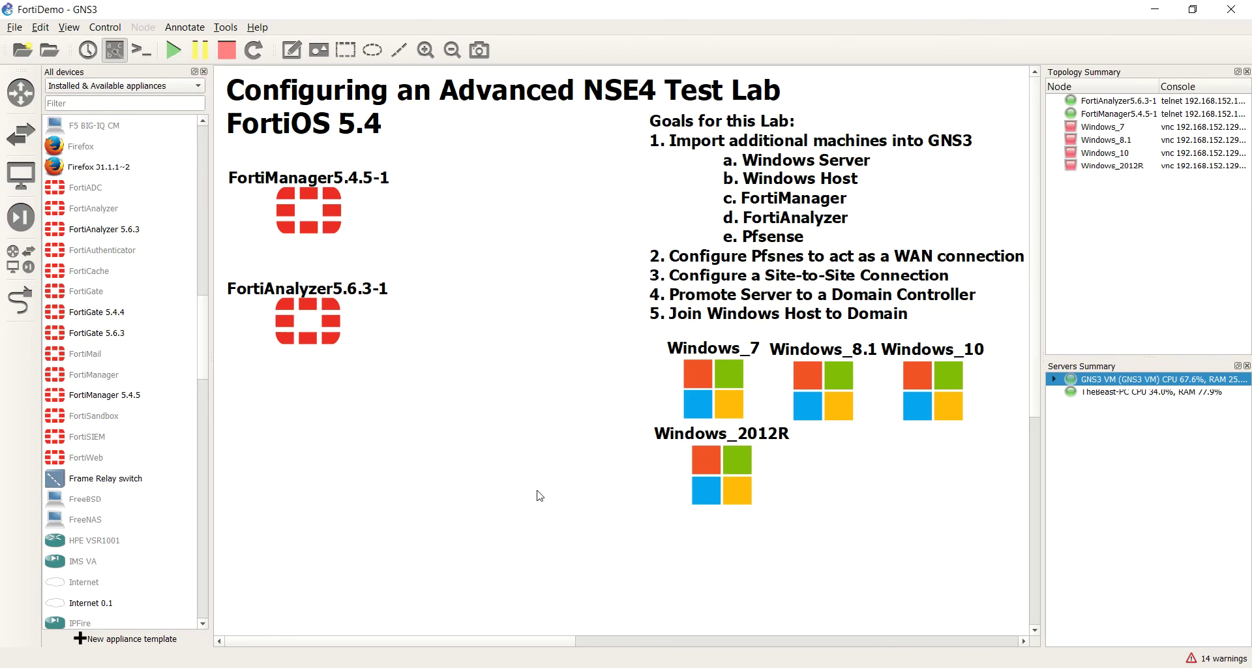
Step: Log into the FortiAnalyzer console as admin and run get sys stat to show system status
double_click(306, 320)
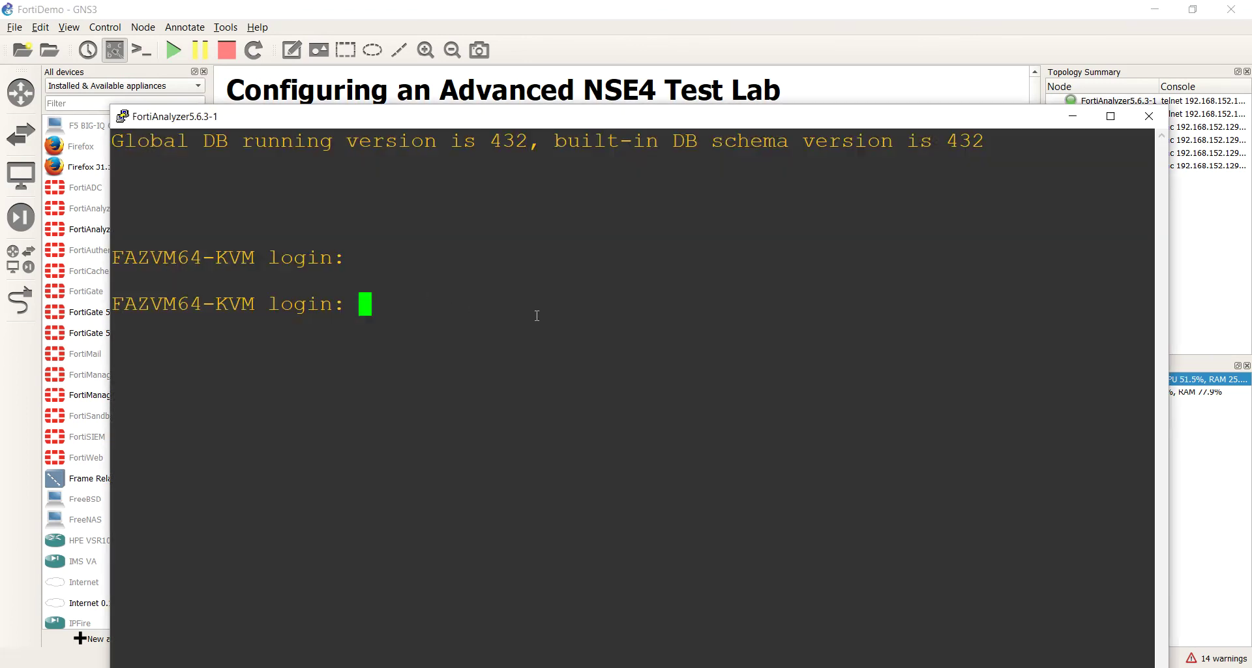
text(admin)
key(Return)
key(Return)
text(get sy)
text(at)
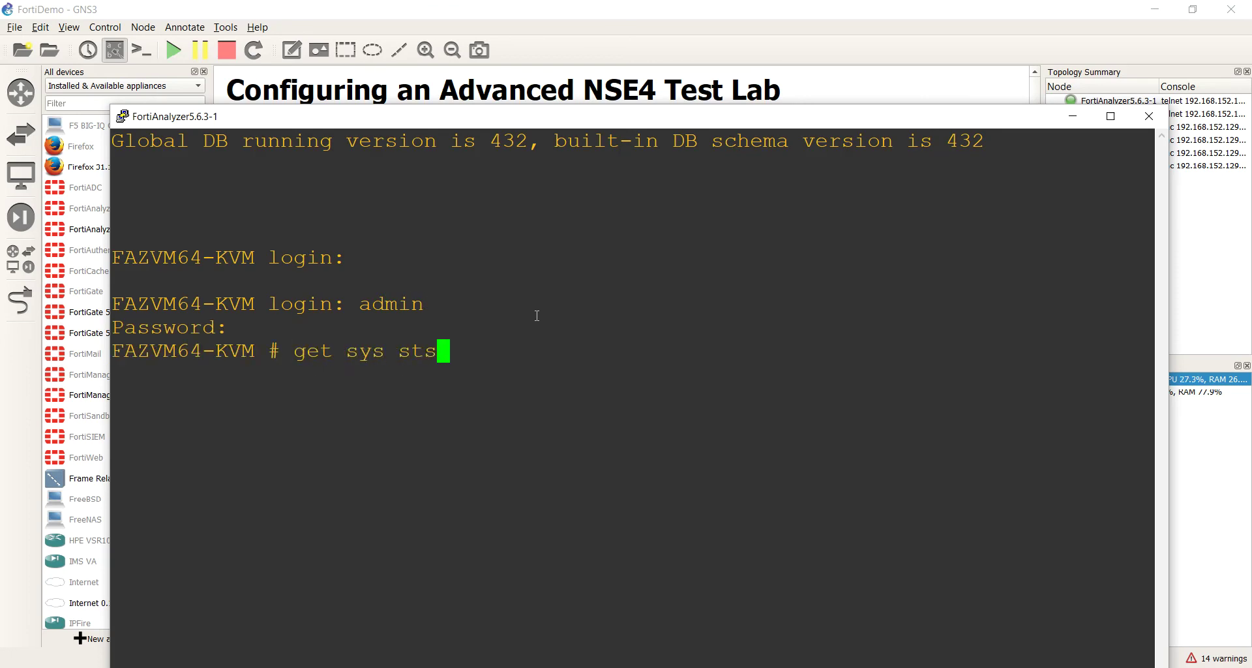
key(Return)
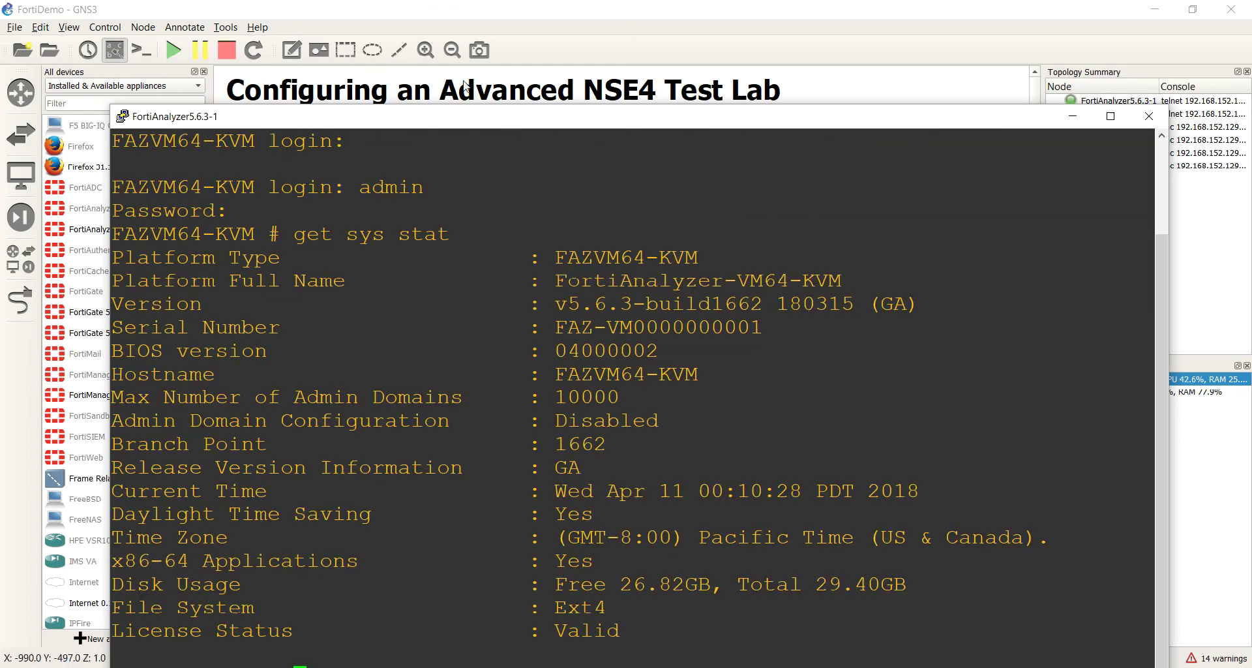
drag(550, 307, 819, 306)
right_click(826, 335)
Step: Close the console and place FortiAnalyzer5.6.3-1 beside FortiManager5.4.5-1 in the topology
click(122, 118)
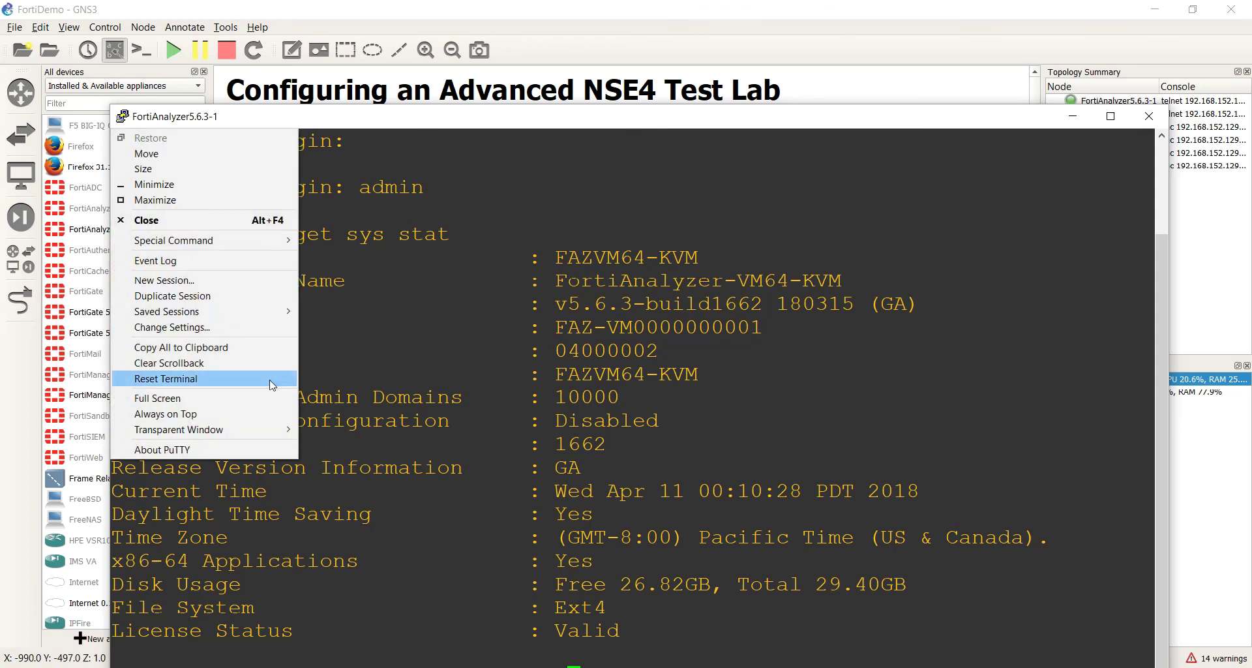
click(195, 222)
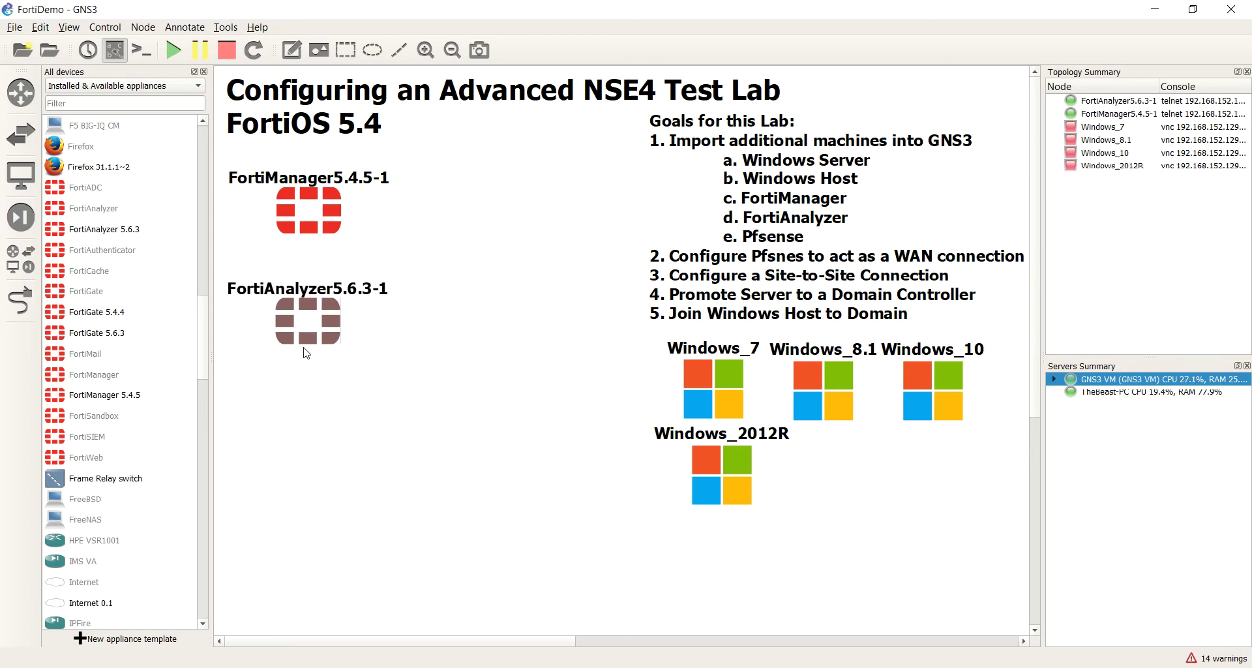
drag(339, 325, 513, 211)
click(494, 271)
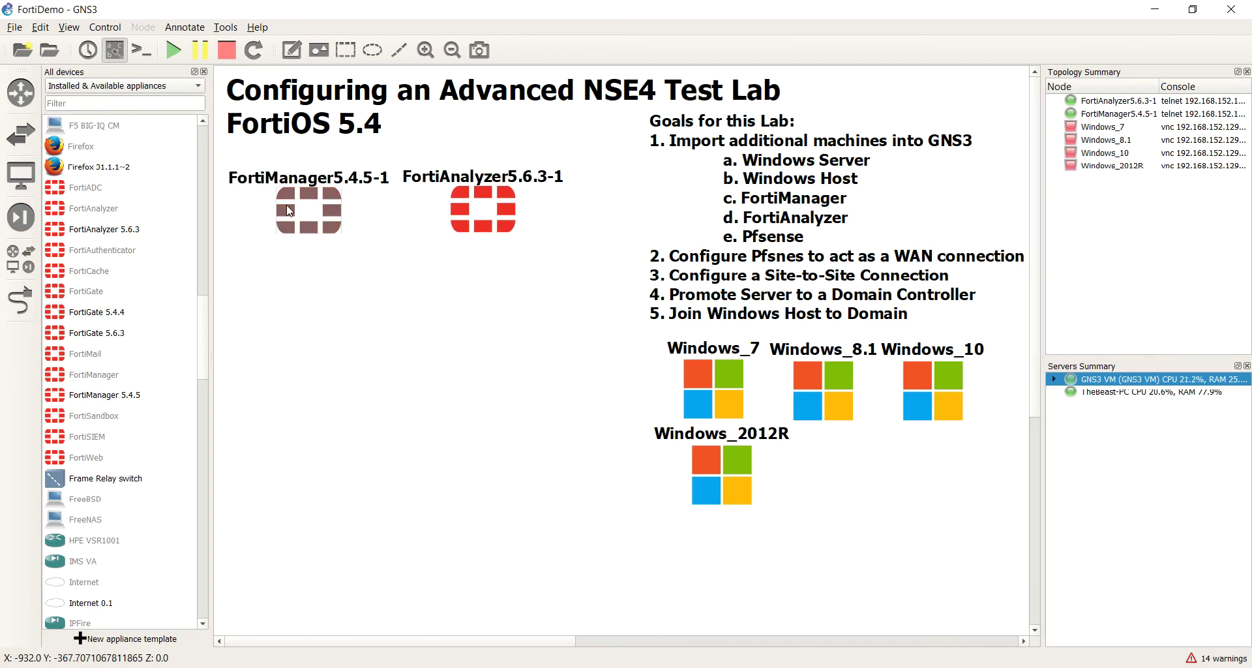